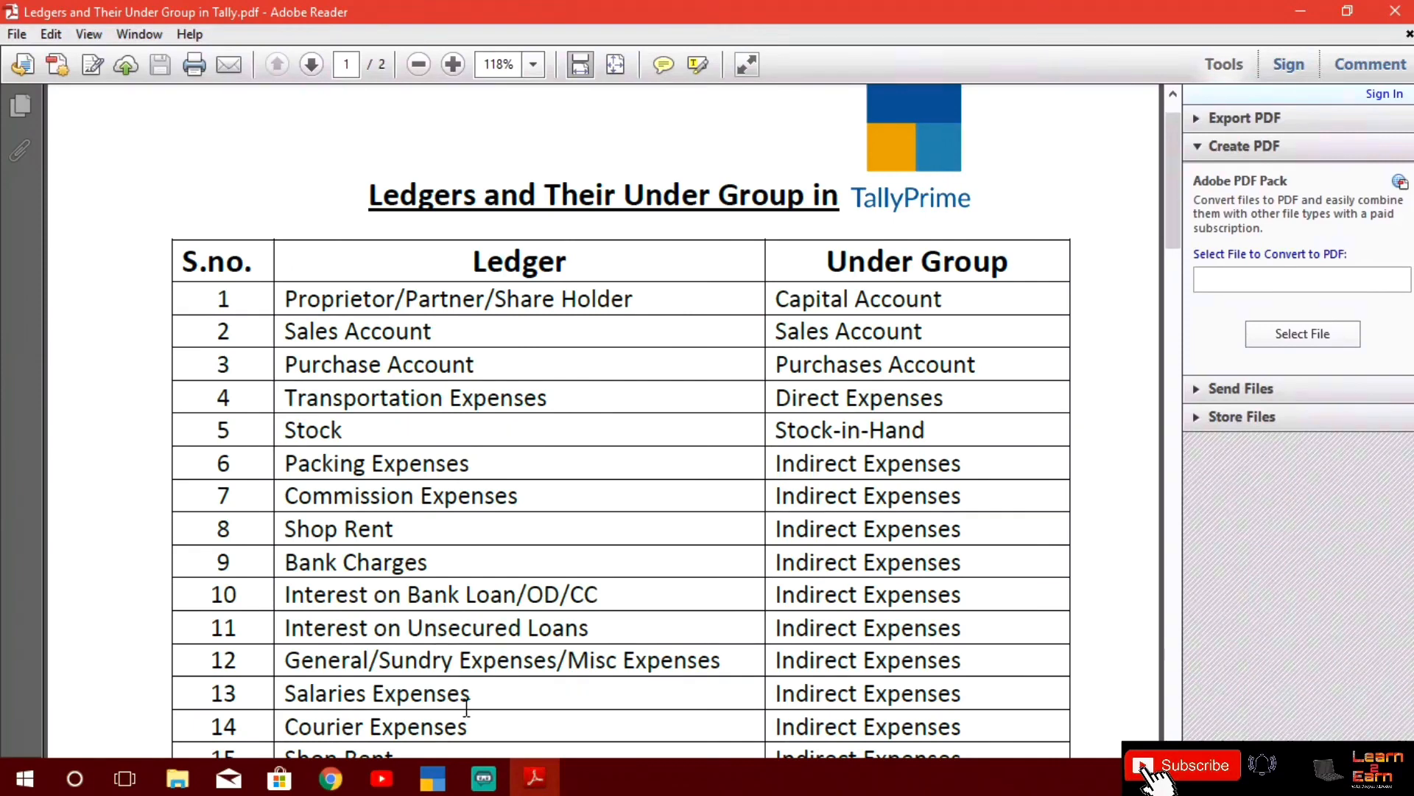
Switch to TallyPrime and browse the Gateway of Tally's masters, transactions and banking options
{"action": "mouse_move", "coordinate": [431, 782]}
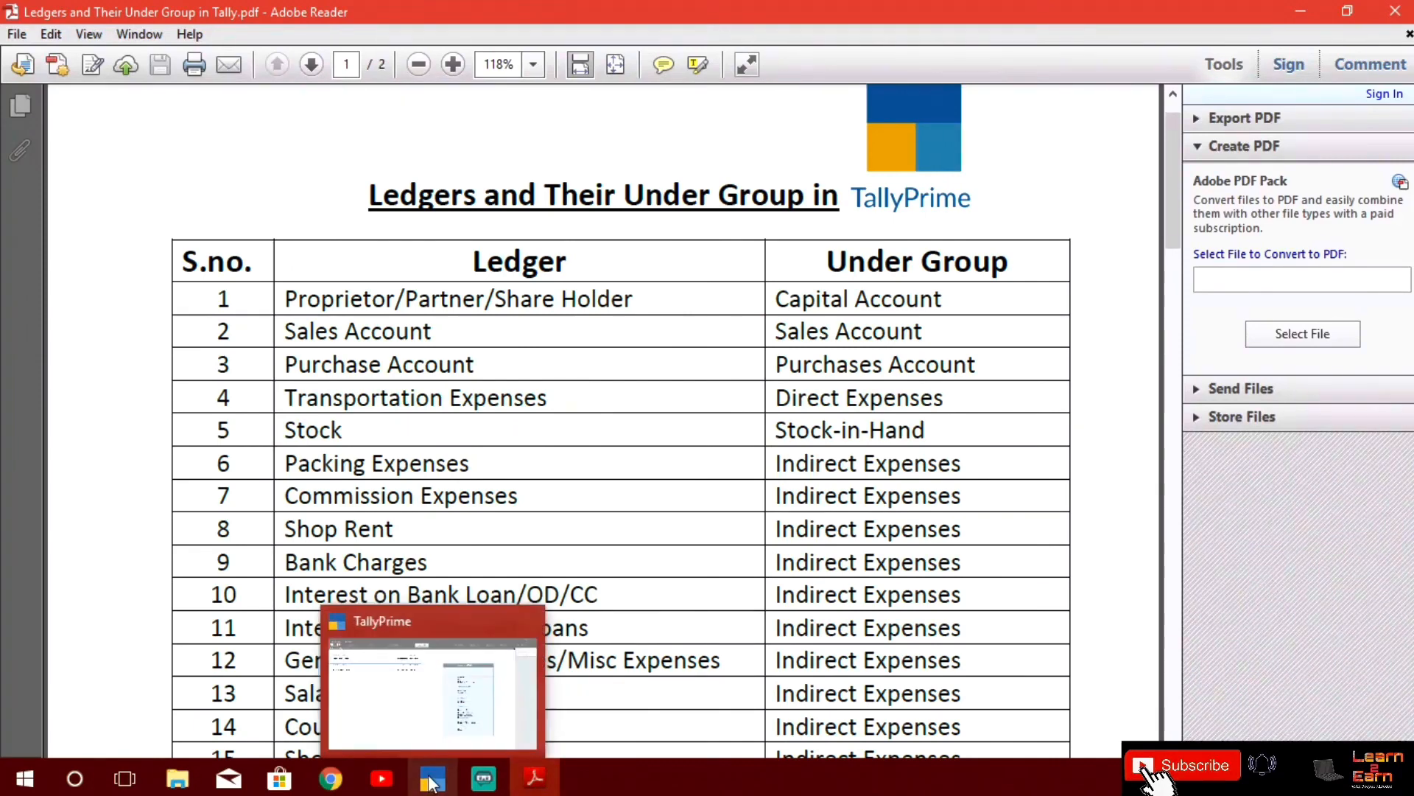
{"action": "left_click", "coordinate": [425, 771]}
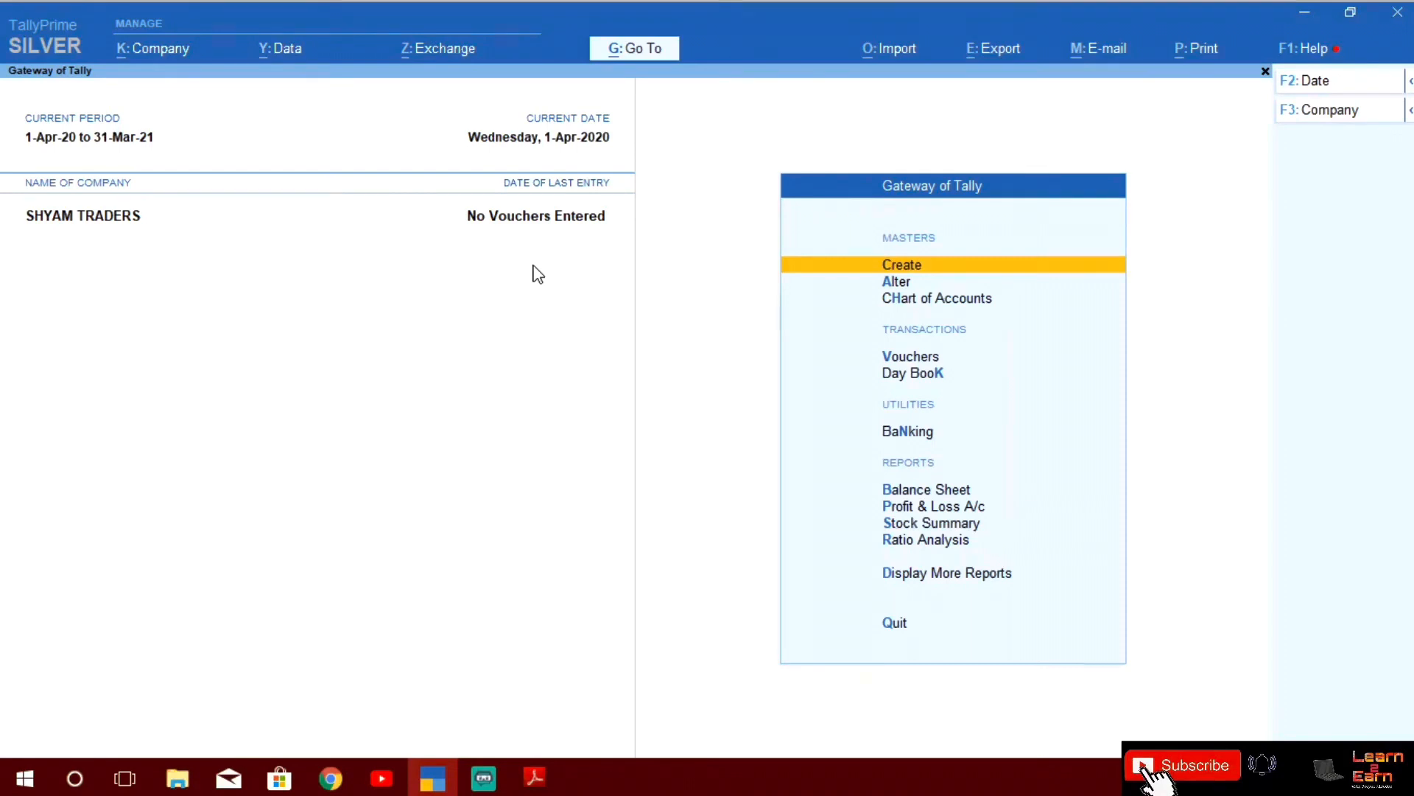
{"action": "key", "text": "Down"}
{"action": "key", "text": "Down"}
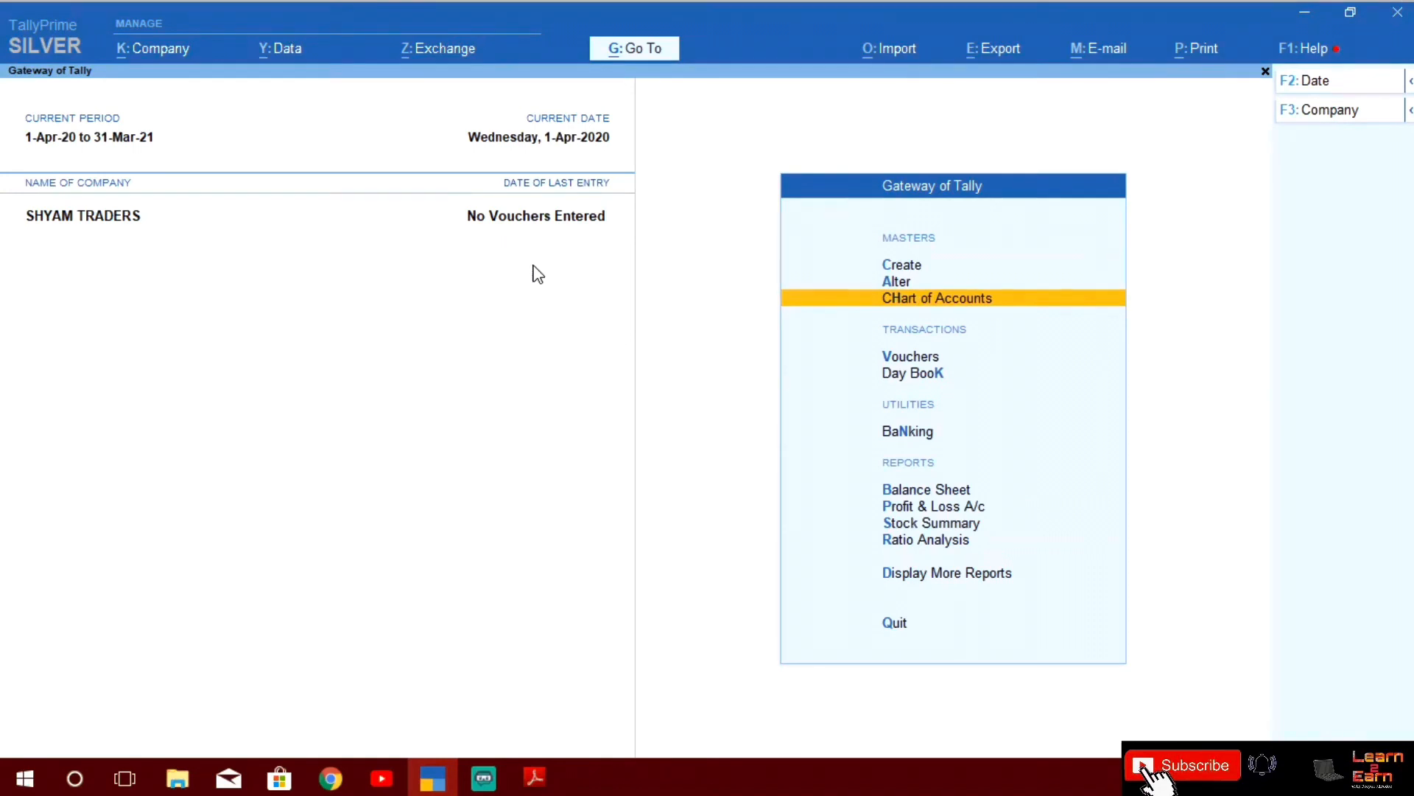
{"action": "key", "text": "Down"}
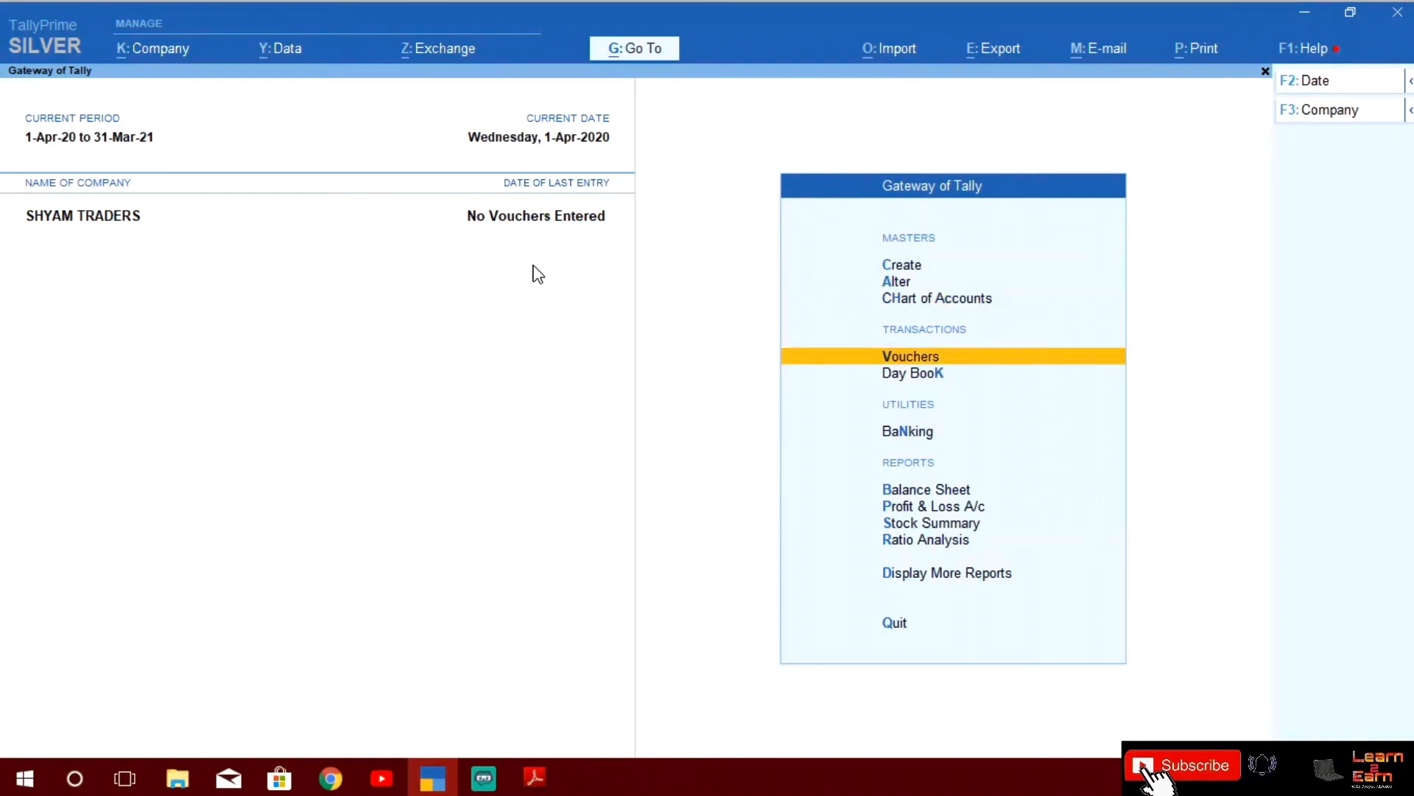
{"action": "key", "text": "Down"}
{"action": "key", "text": "Down"}
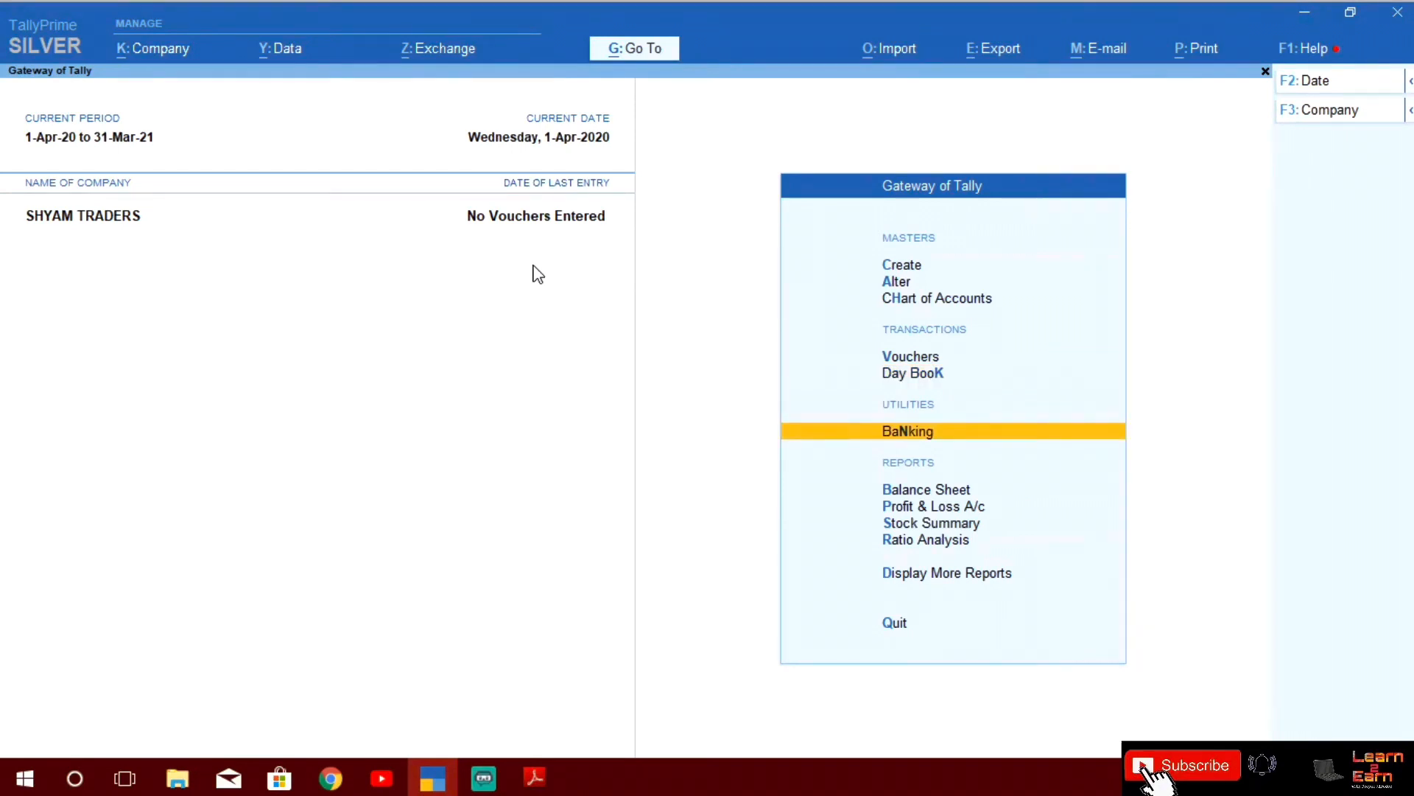
{"action": "key", "text": "Up"}
{"action": "key", "text": "Up"}
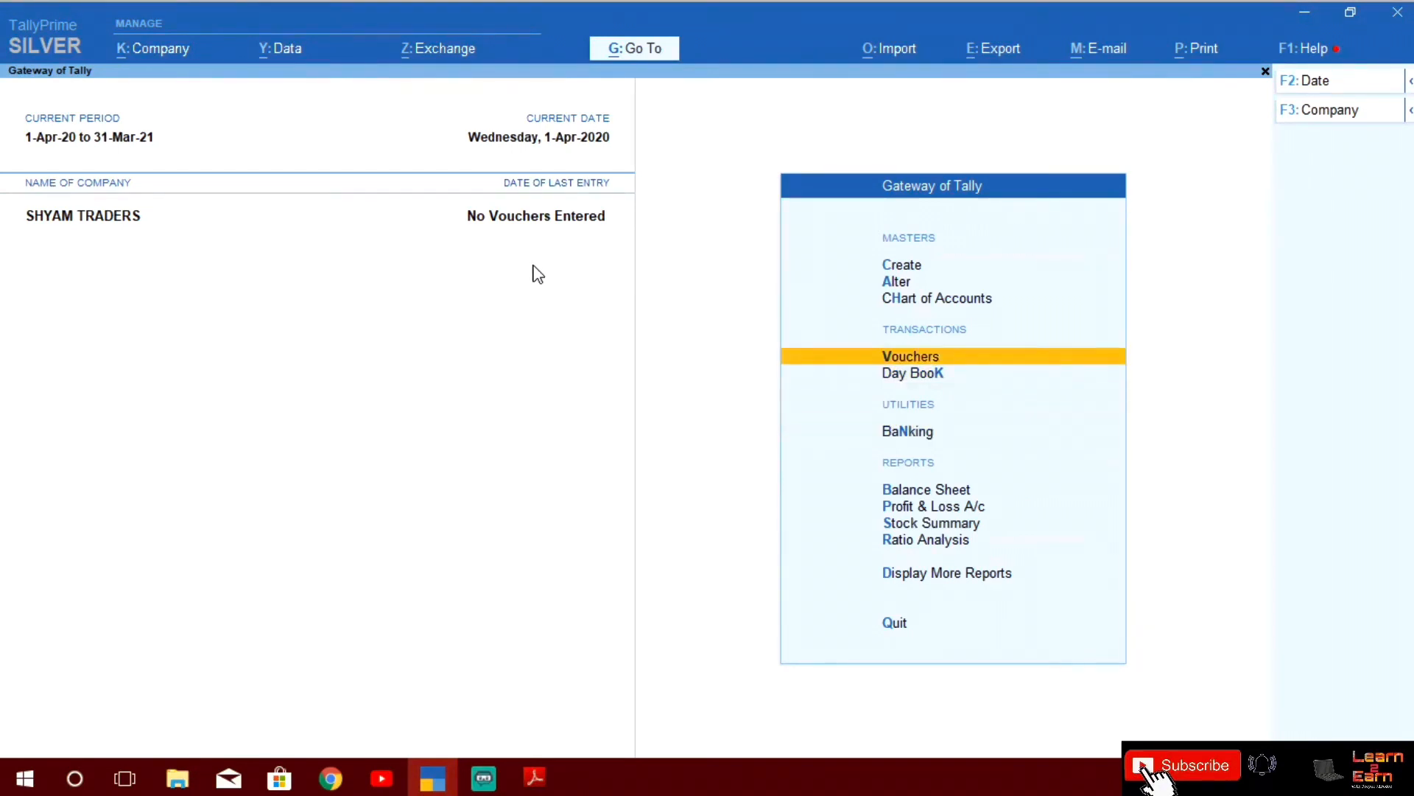
{"action": "key", "text": "Up"}
{"action": "key", "text": "Up"}
{"action": "key", "text": "Up"}
{"action": "key", "text": "Down"}
{"action": "key", "text": "Down"}
{"action": "key", "text": "Down"}
{"action": "key", "text": "Down"}
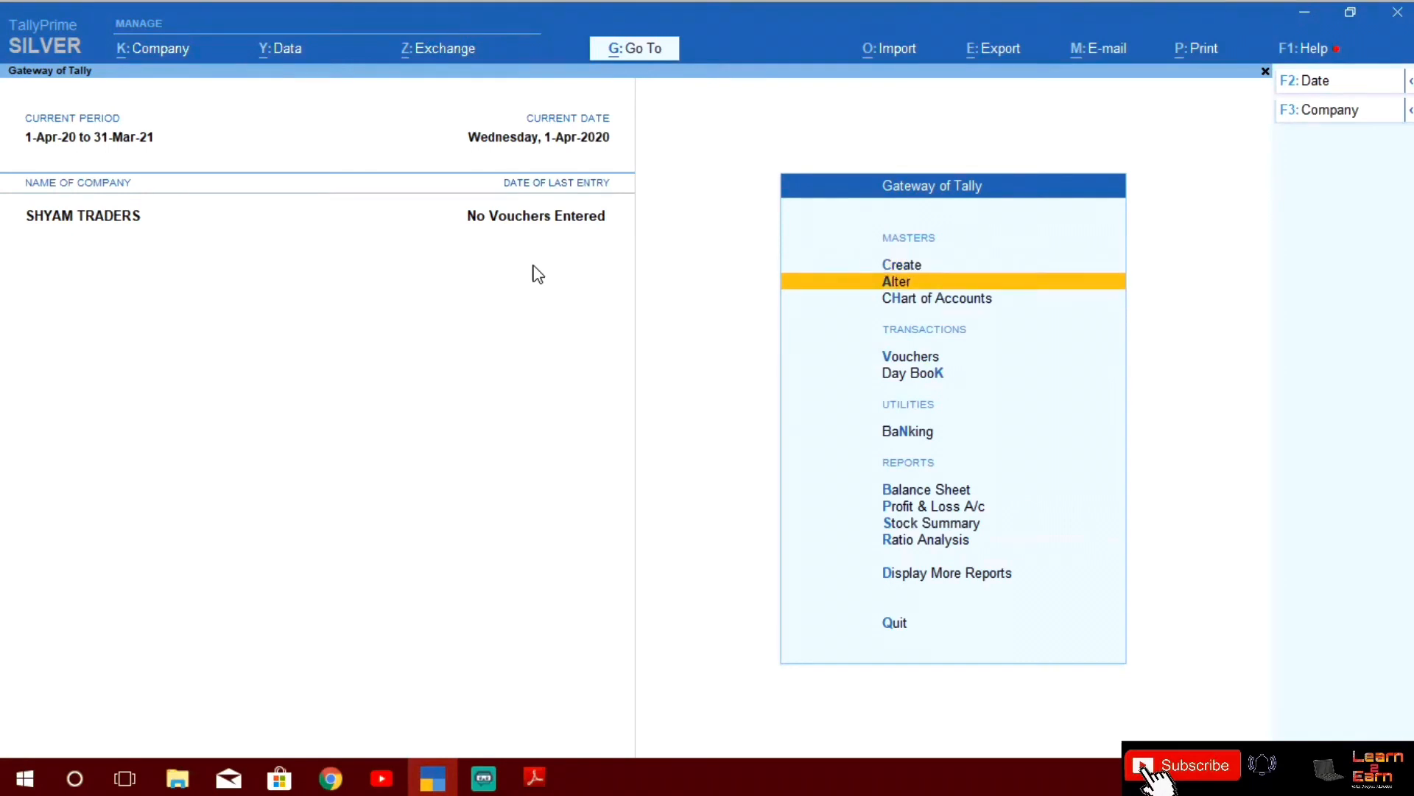
{"action": "key", "text": "Down"}
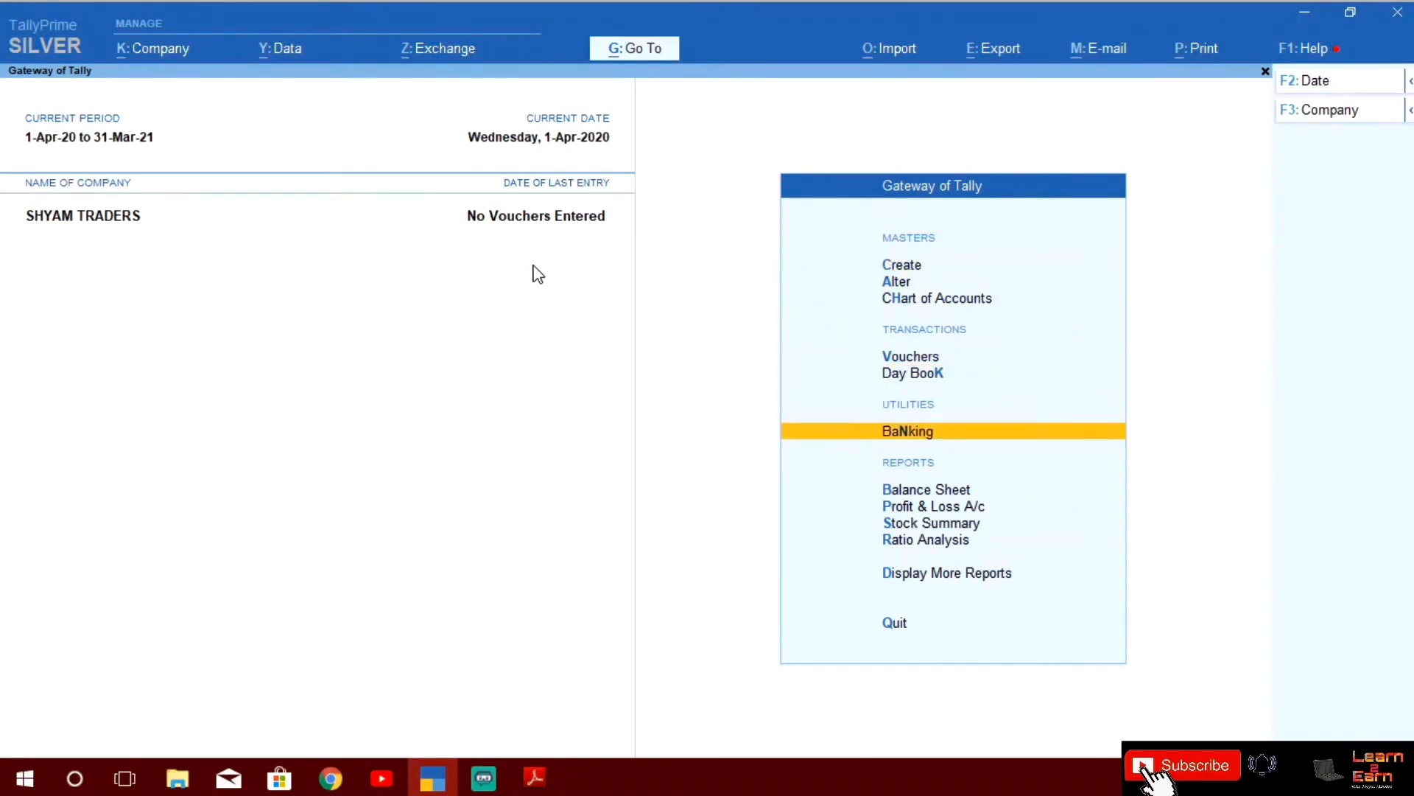
{"action": "key", "text": "Down"}
{"action": "key", "text": "Up"}
{"action": "key", "text": "Down"}
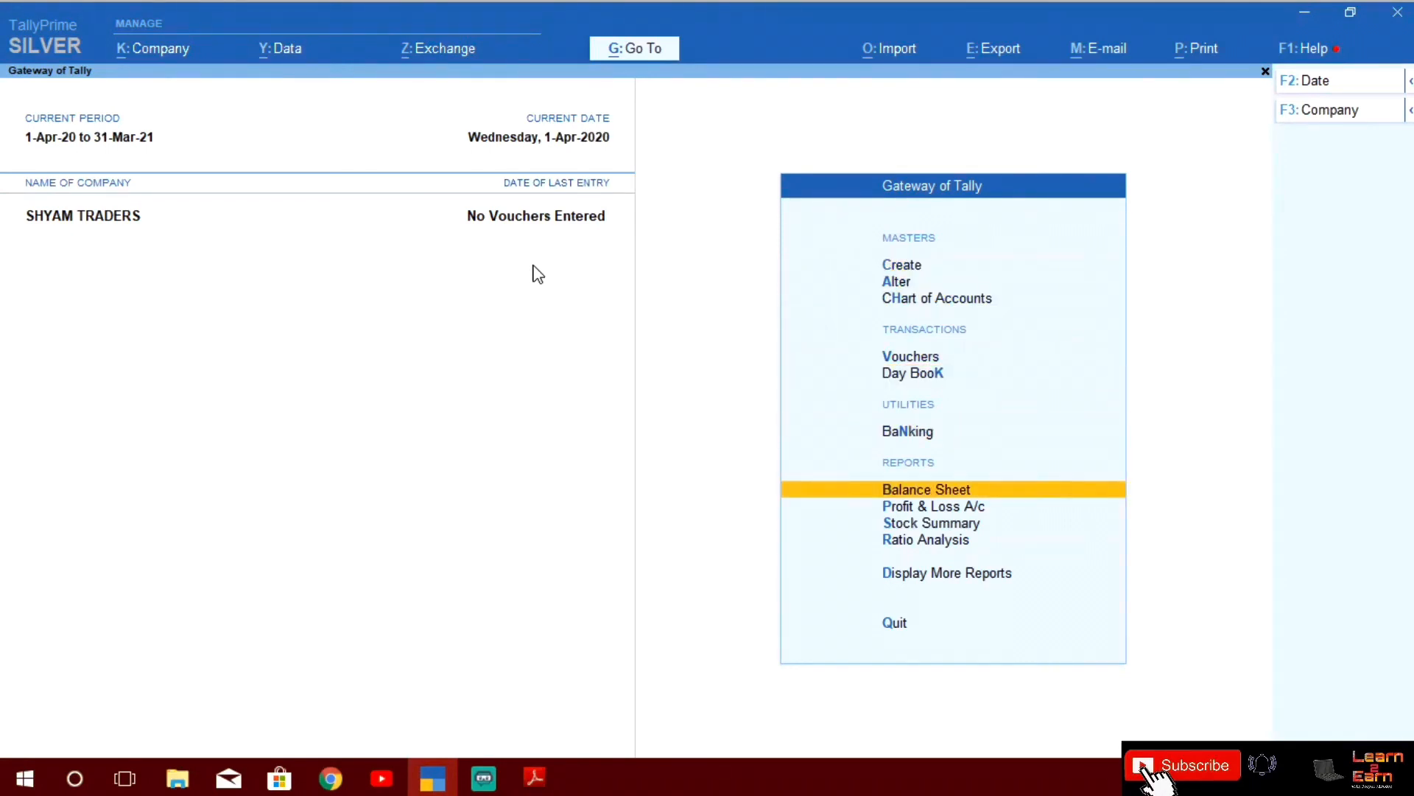
{"action": "key", "text": "Up"}
{"action": "key", "text": "Up"}
{"action": "key", "text": "Up"}
{"action": "key", "text": "Up"}
{"action": "key", "text": "Up"}
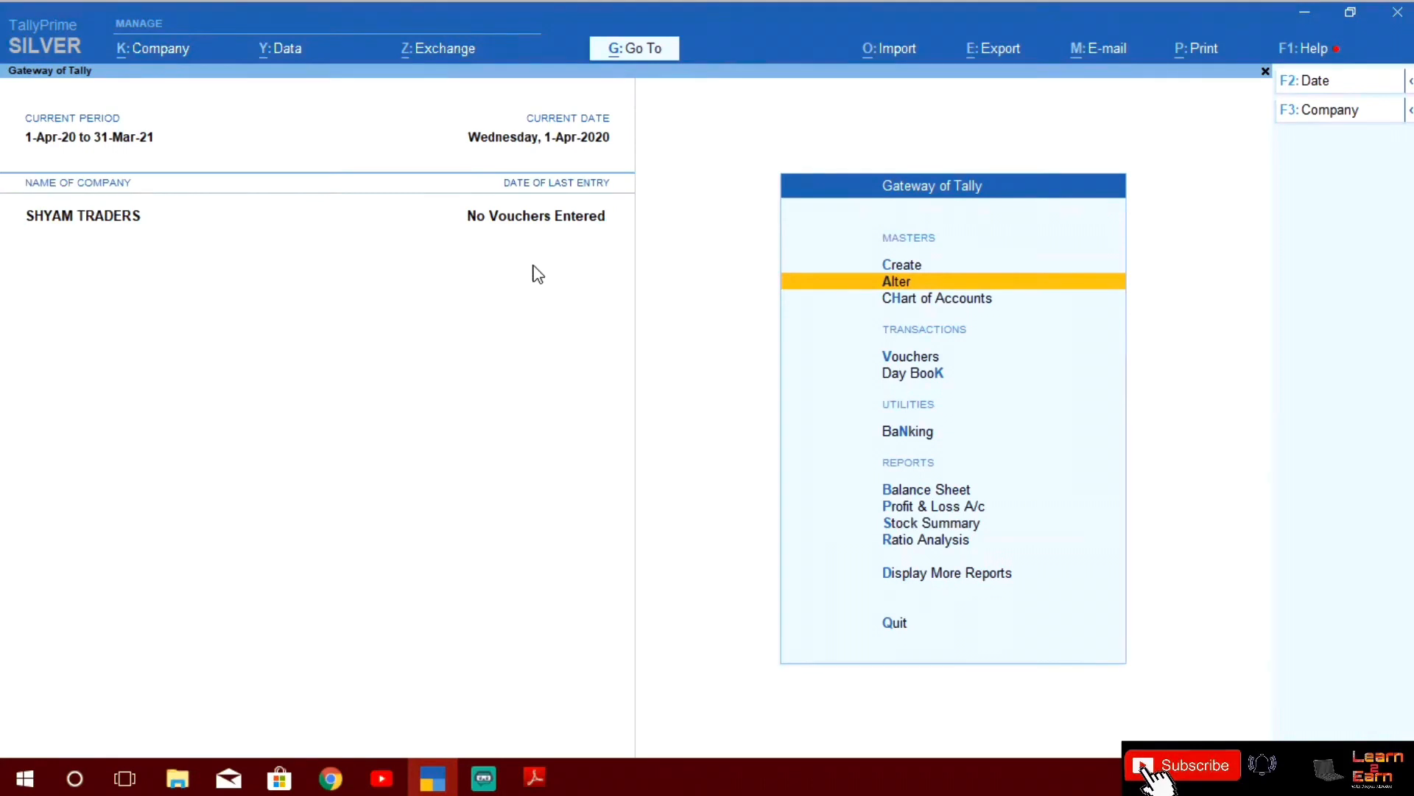
Look through the reports (balance sheet, ratio analysis, profit and loss) and return to Create
{"action": "key", "text": "Down"}
{"action": "key", "text": "Down"}
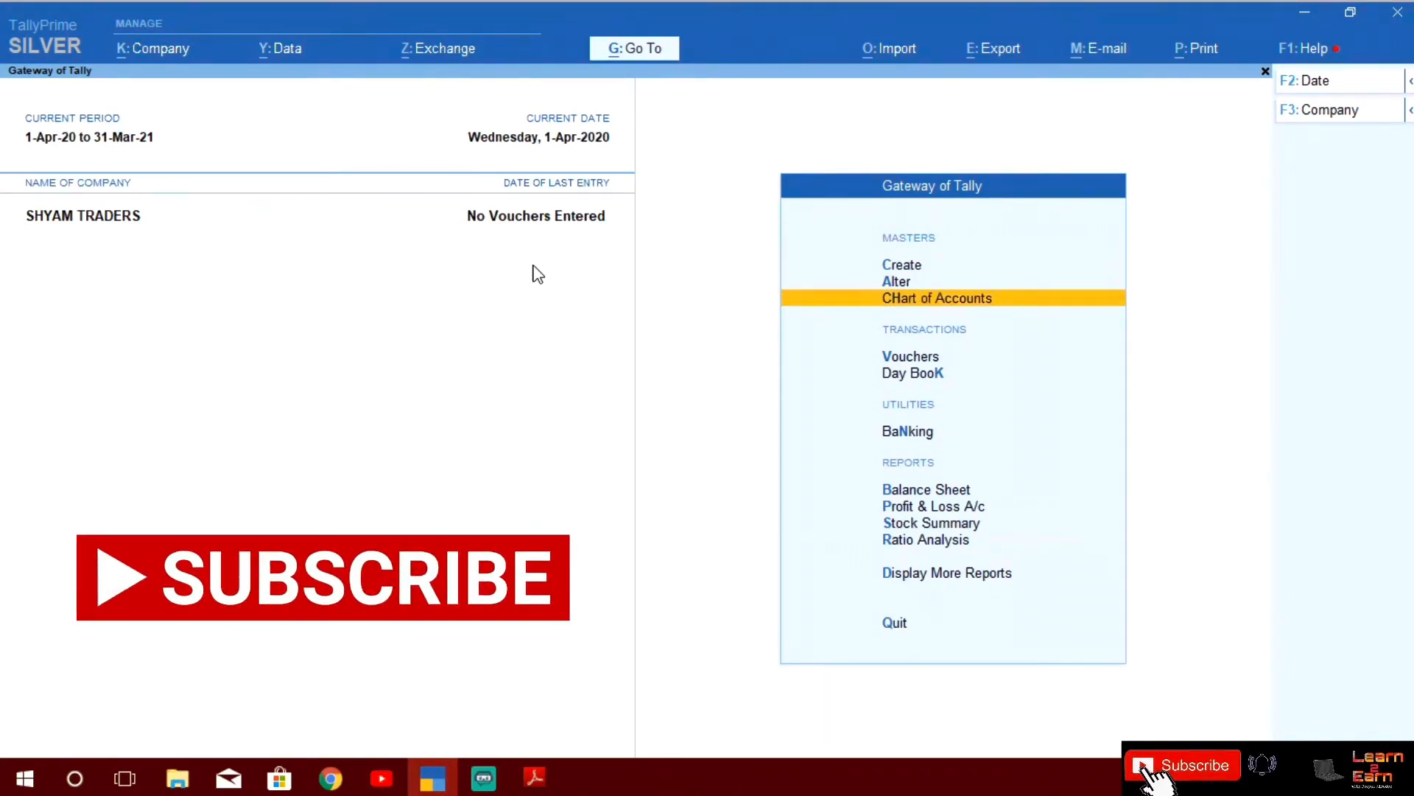
{"action": "key", "text": "Down"}
{"action": "key", "text": "Down"}
{"action": "key", "text": "Down"}
{"action": "key", "text": "Down"}
{"action": "key", "text": "Down"}
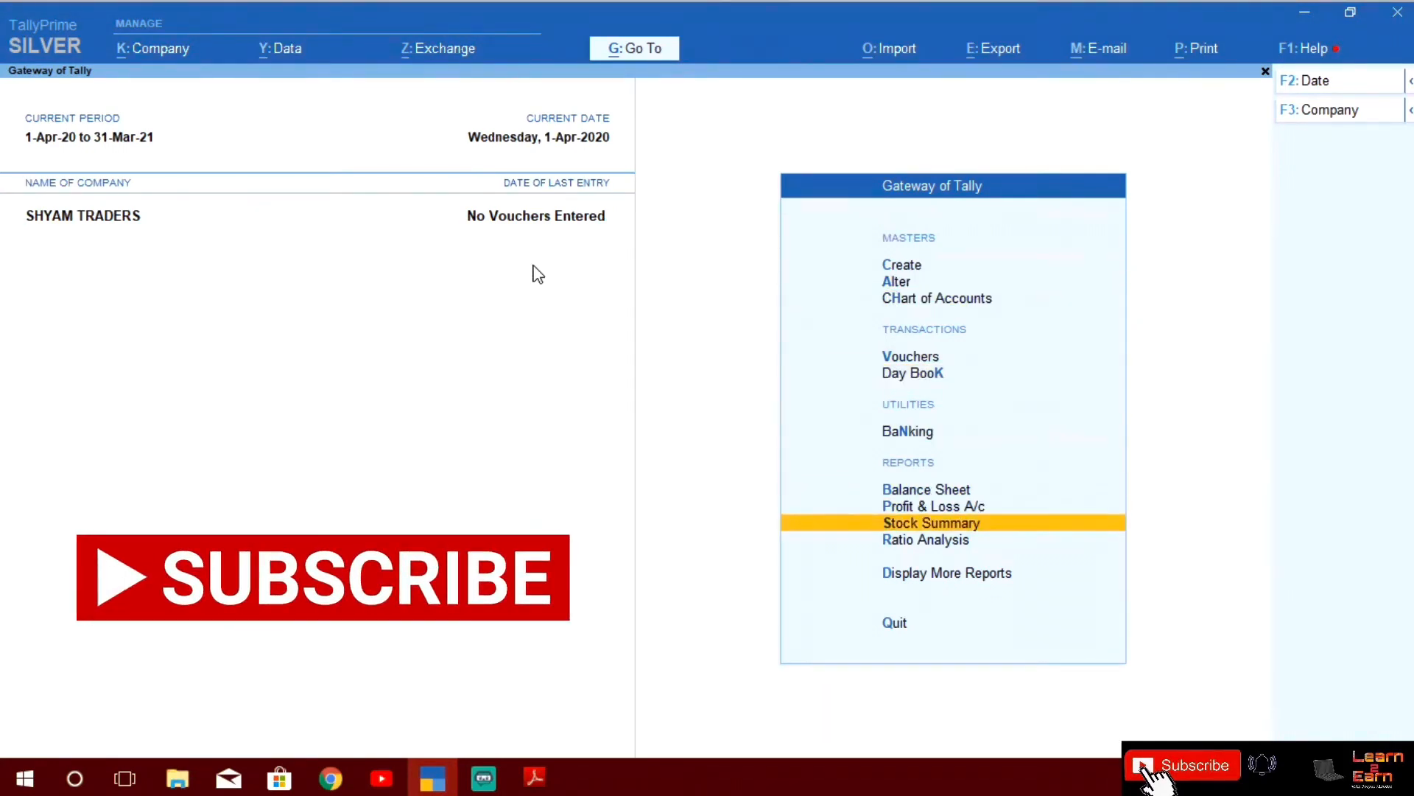
{"action": "key", "text": "Down"}
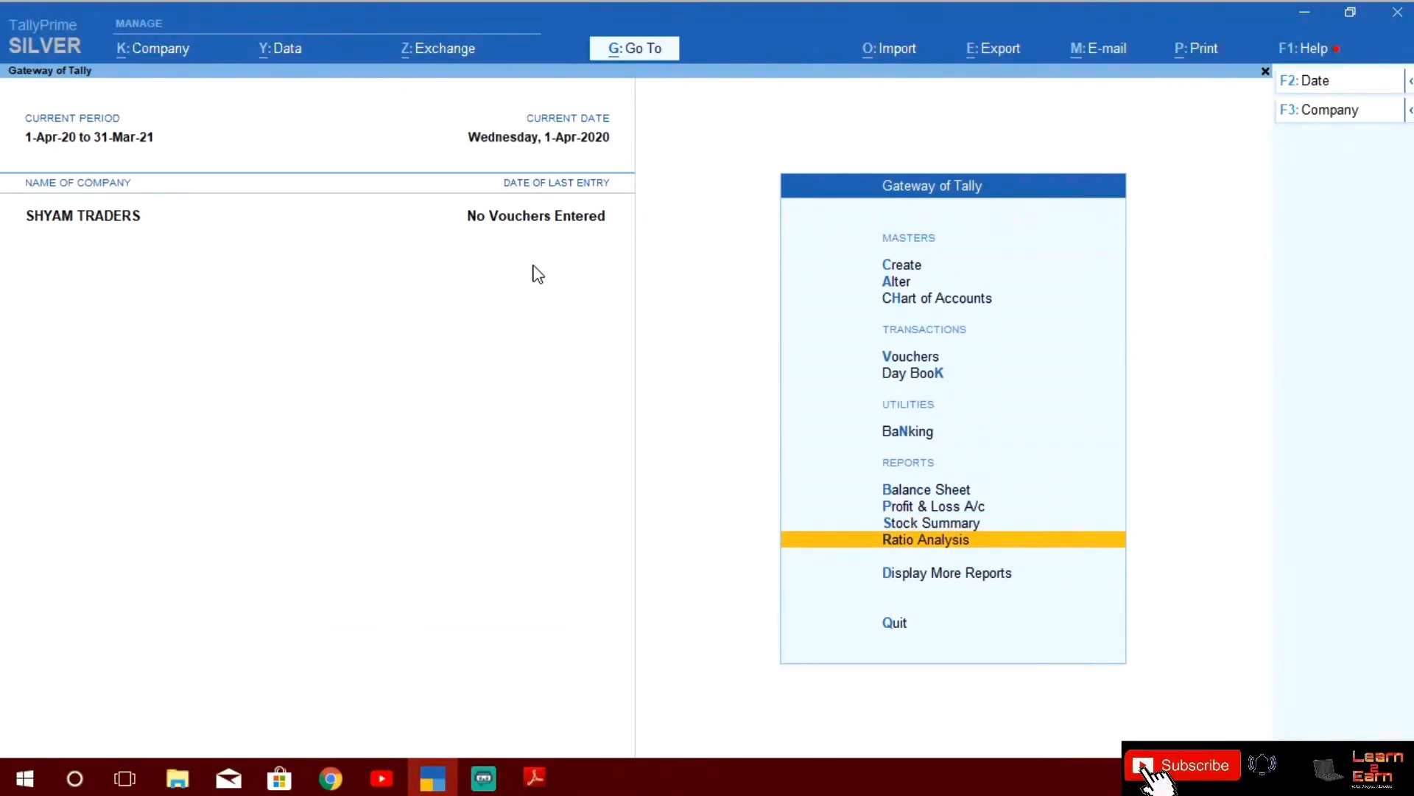
{"action": "key", "text": "Up"}
{"action": "key", "text": "Up"}
{"action": "key", "text": "Up"}
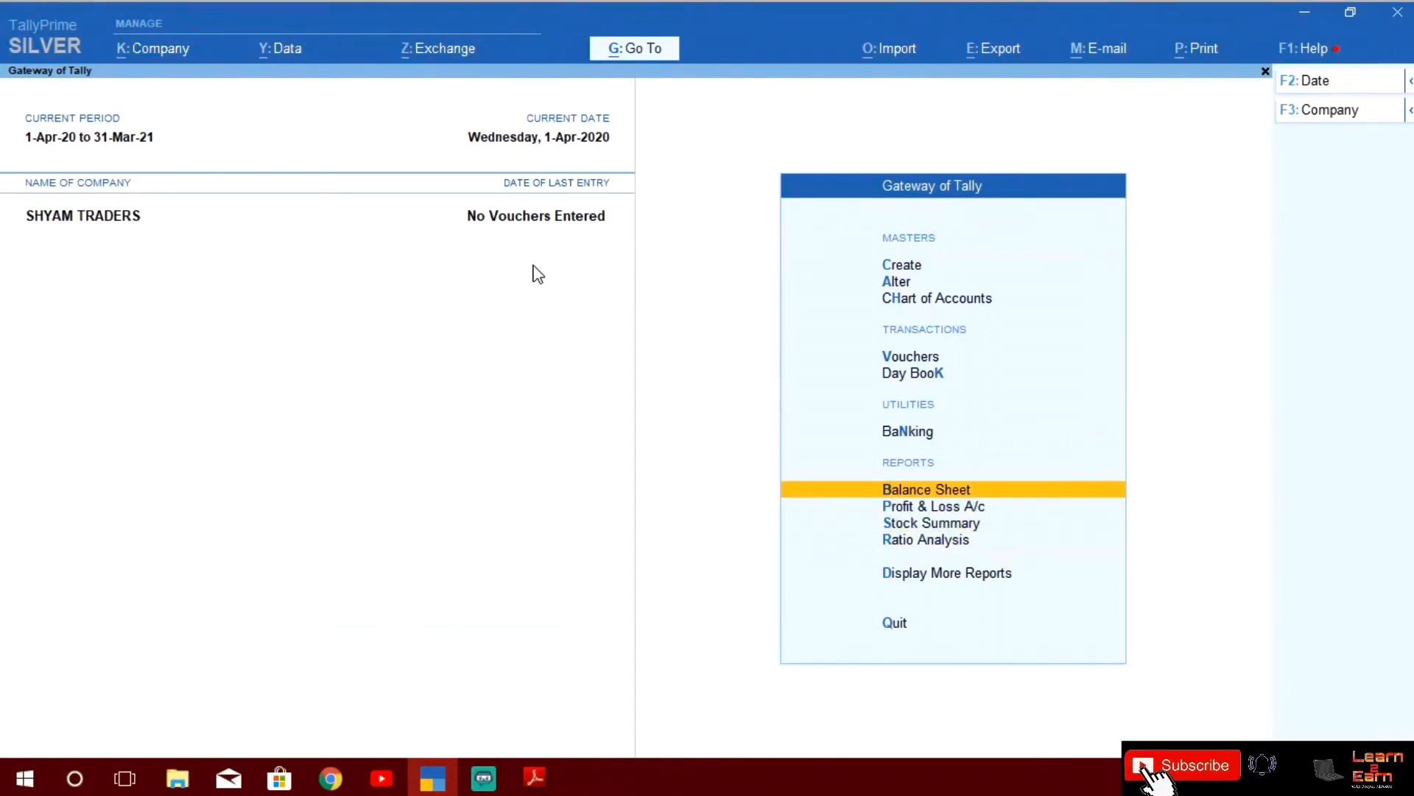
{"action": "key", "text": "Down"}
{"action": "key", "text": "Down"}
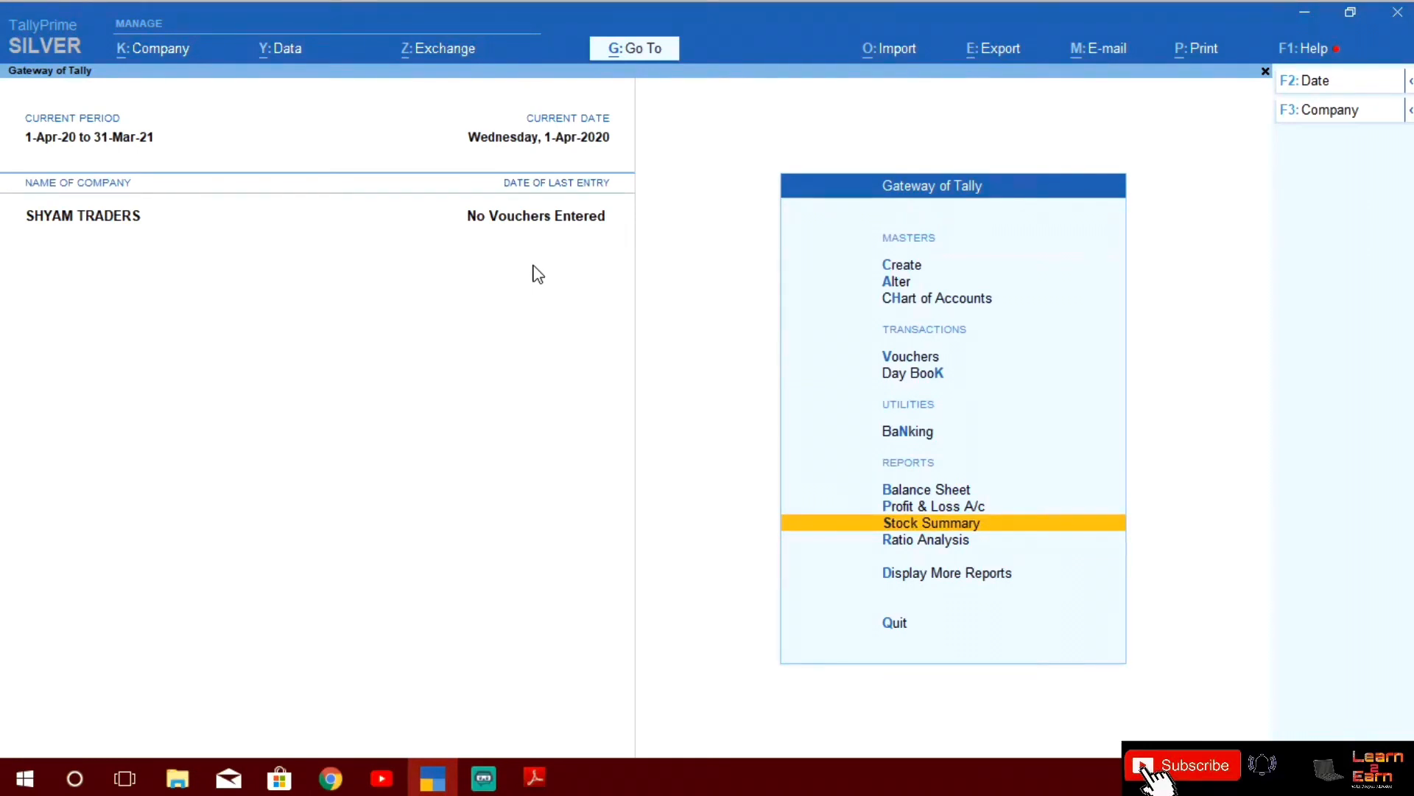
{"action": "key", "text": "Down"}
{"action": "key", "text": "Down"}
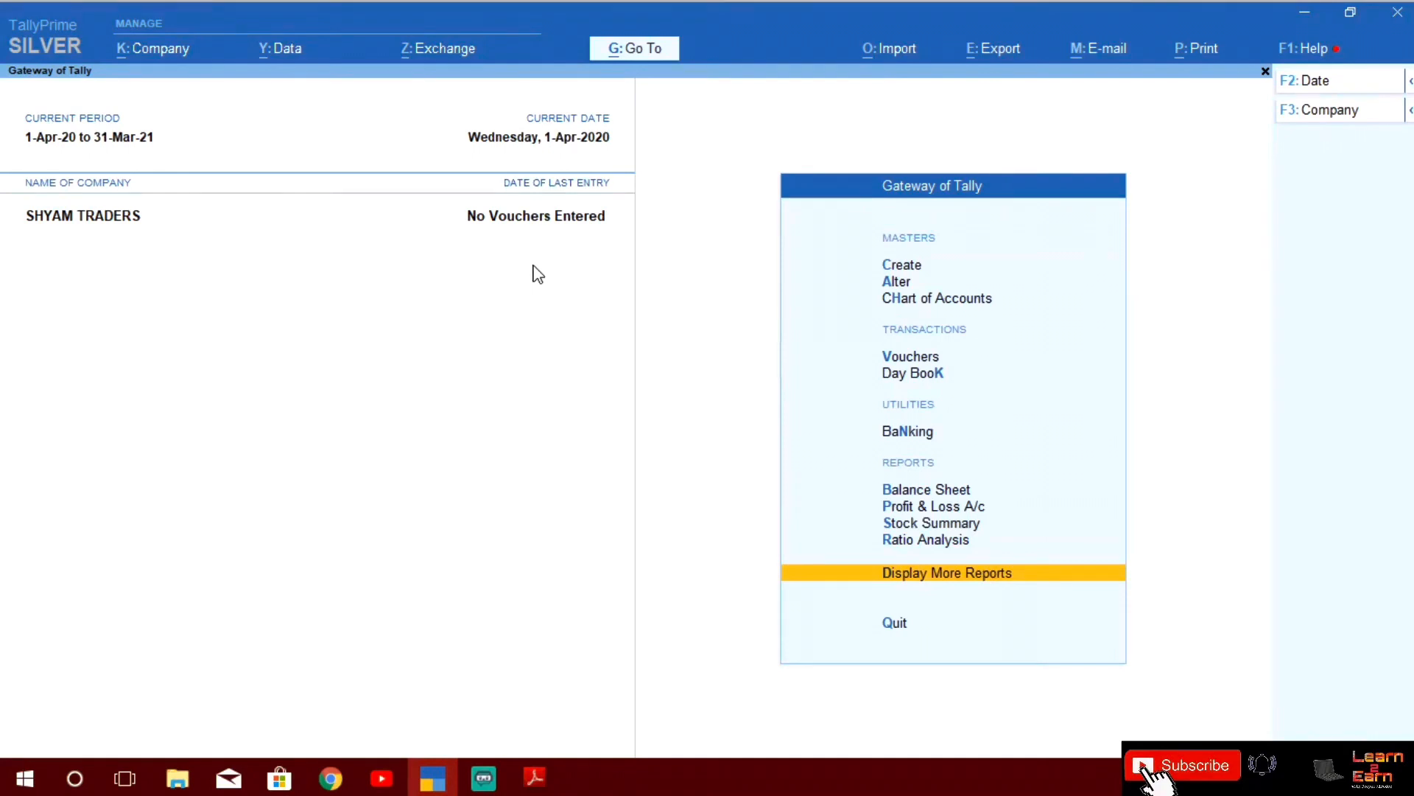
{"action": "key", "text": "Up"}
{"action": "key", "text": "Up"}
{"action": "key", "text": "Up"}
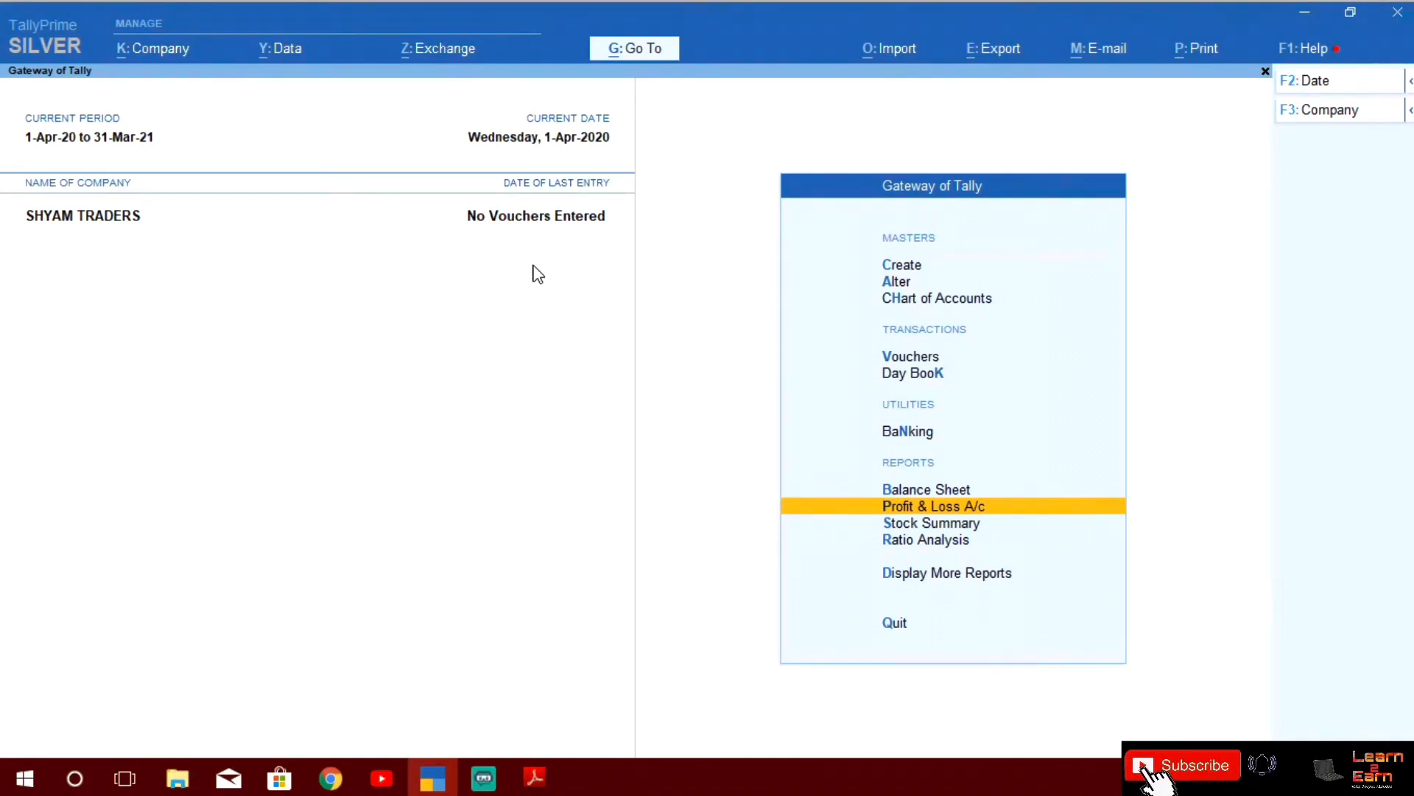
{"action": "key", "text": "Up"}
{"action": "key", "text": "Up"}
{"action": "key", "text": "Up"}
{"action": "key", "text": "Up"}
{"action": "key", "text": "Up"}
{"action": "key", "text": "Up"}
{"action": "key", "text": "Up"}
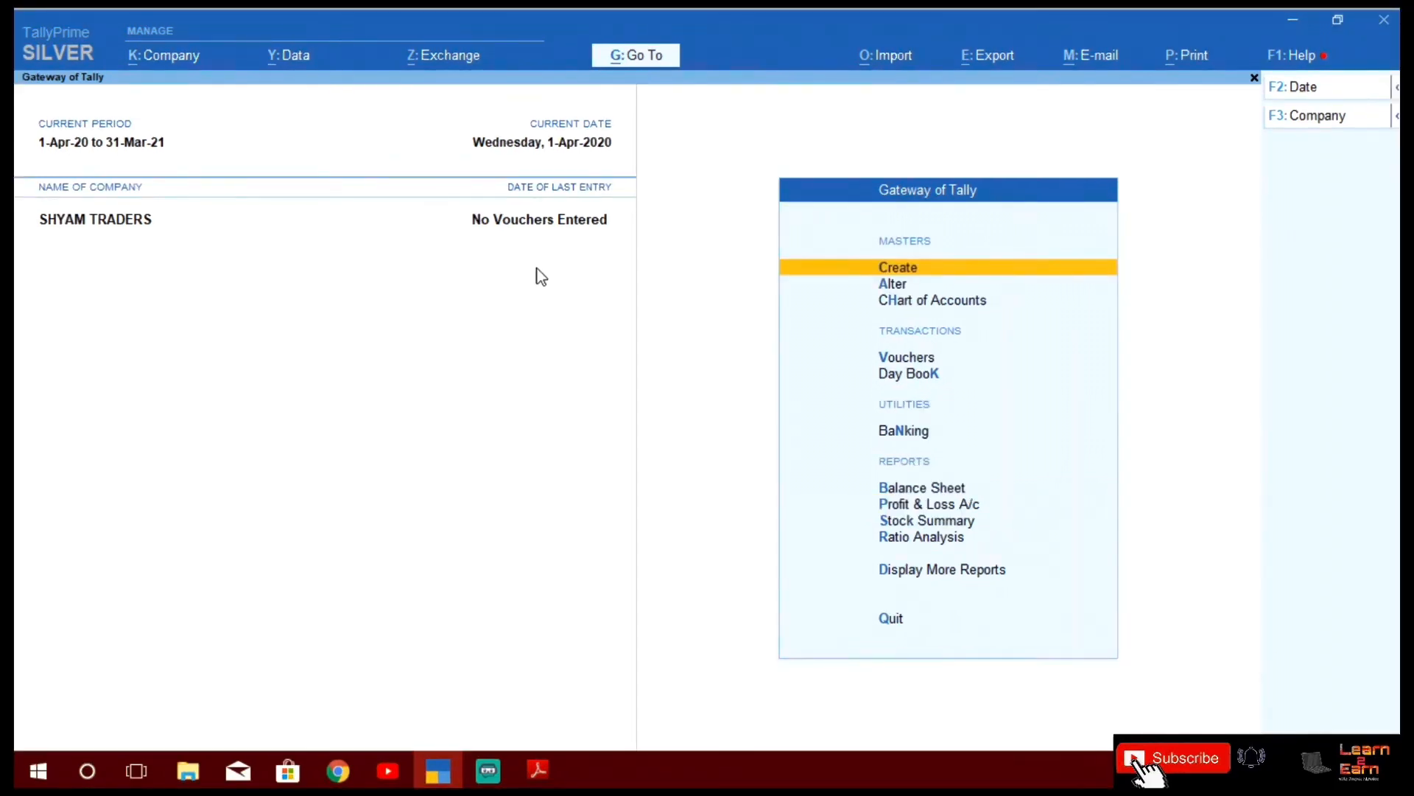
Start a new Ledger from the Create masters list
{"action": "key", "text": "Return"}
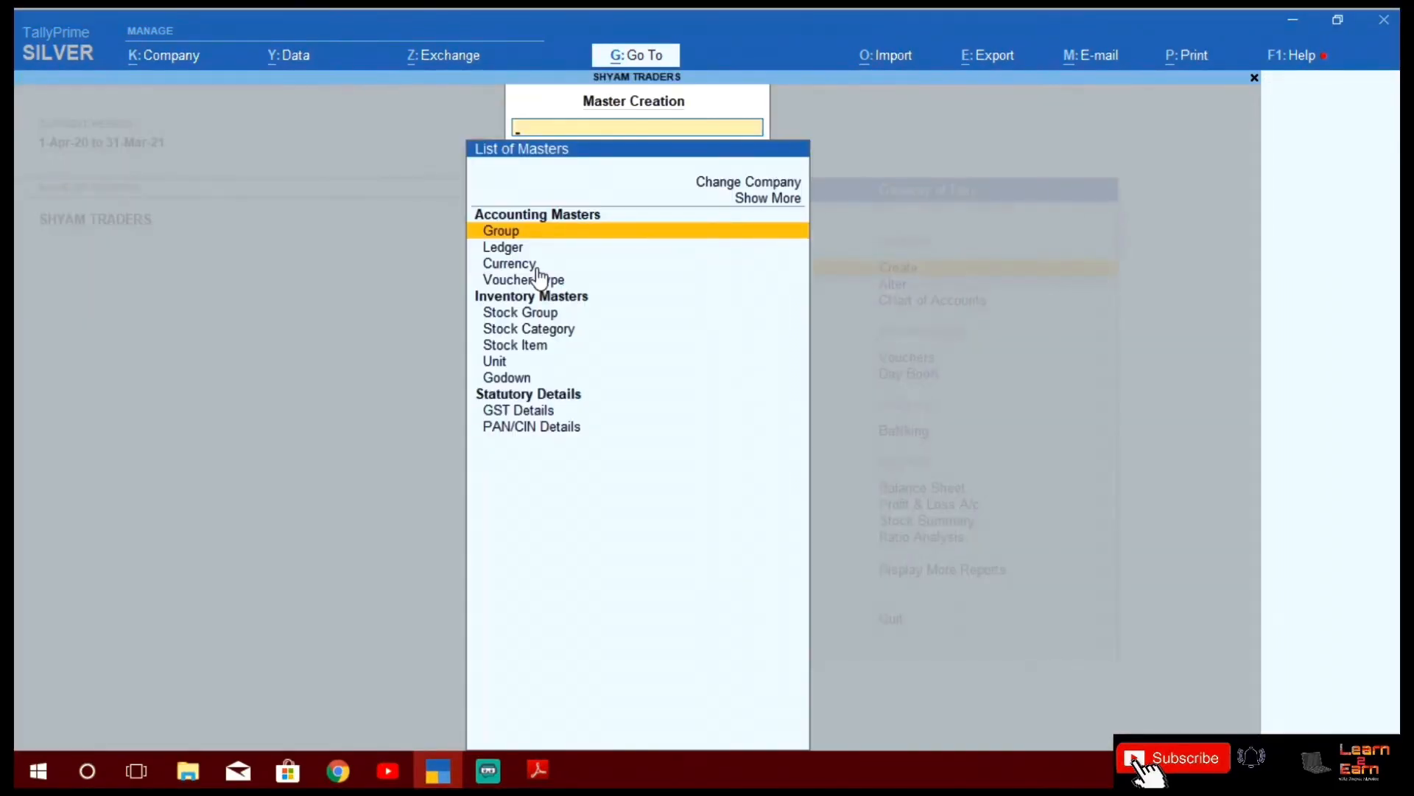
{"action": "key", "text": "Down"}
{"action": "key", "text": "Down"}
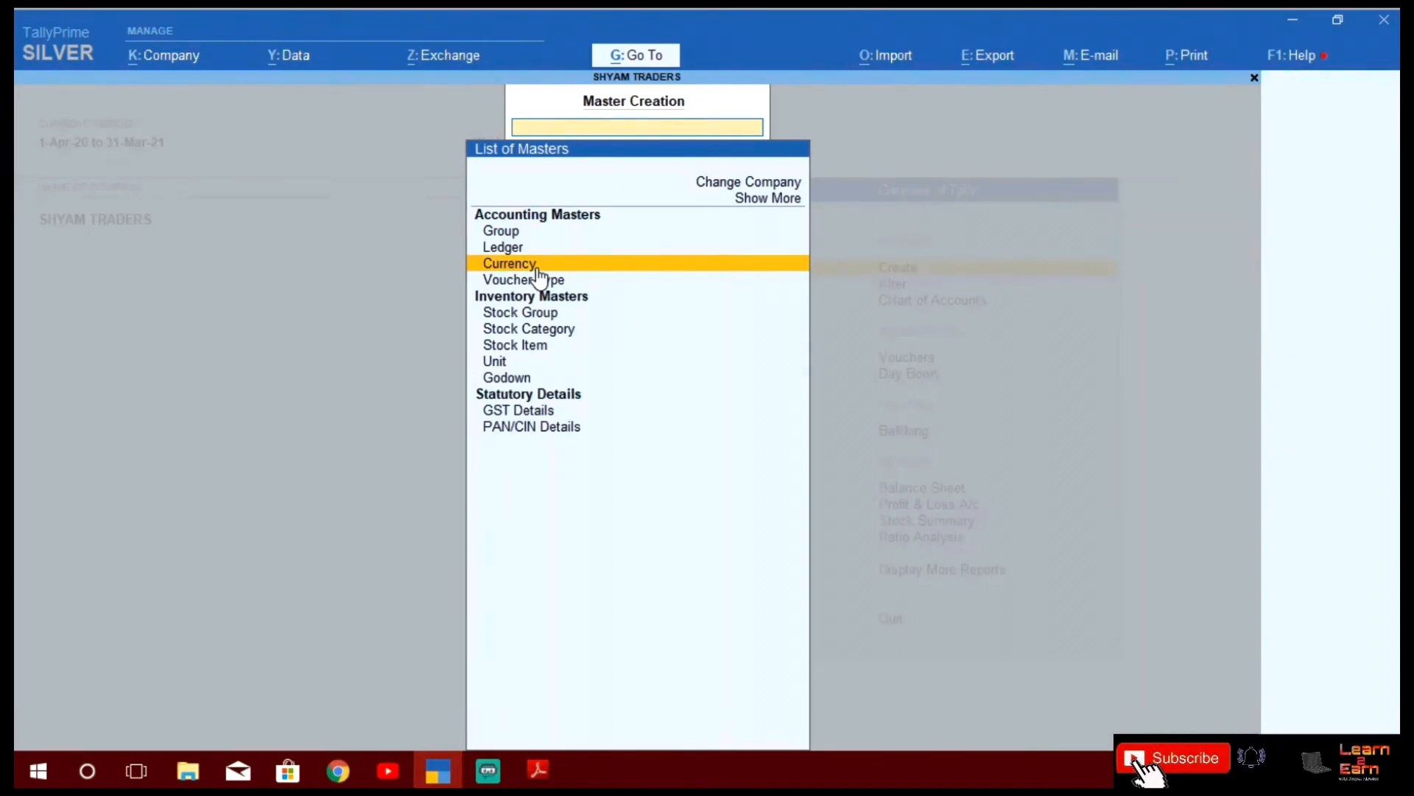
{"action": "key", "text": "Down"}
{"action": "key", "text": "Up"}
{"action": "key", "text": "Up"}
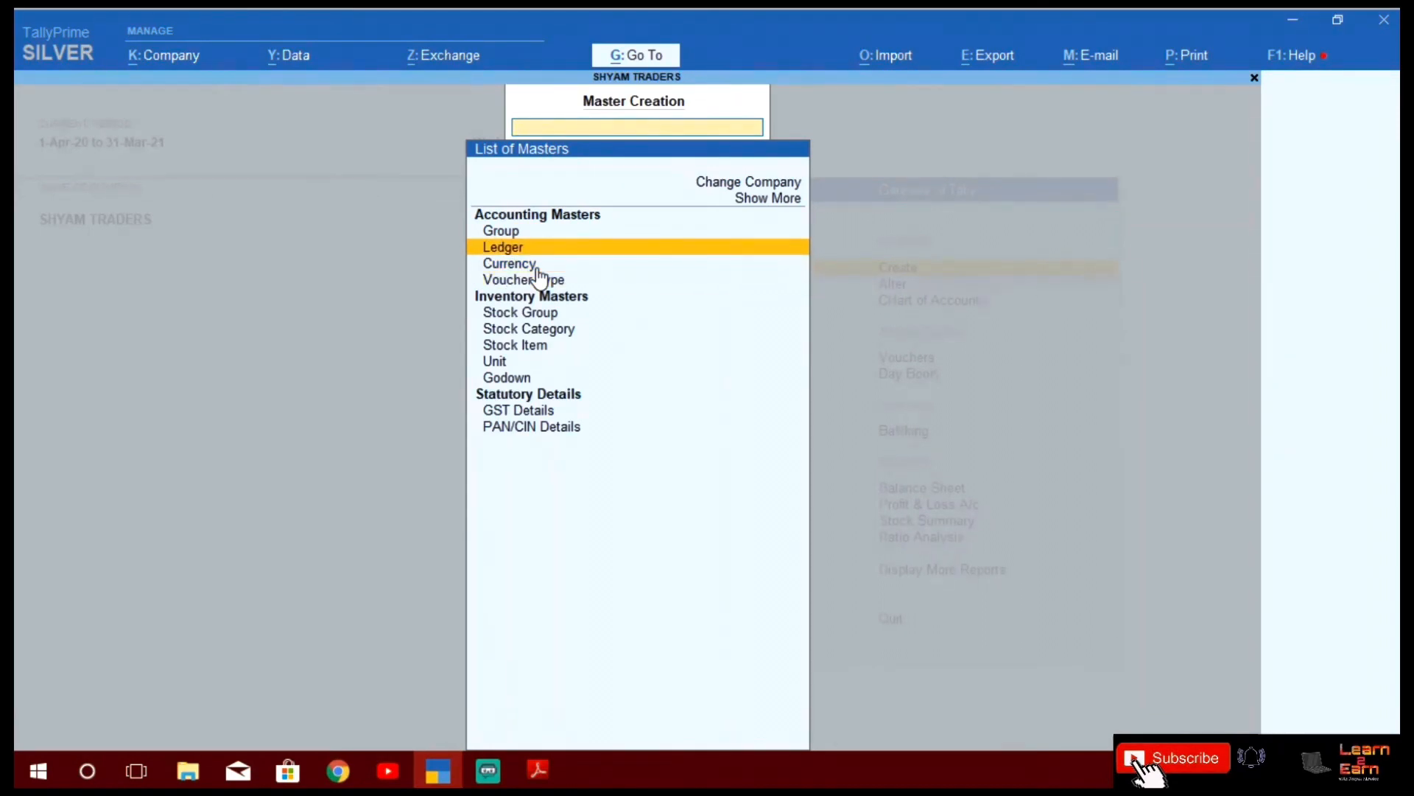
{"action": "key", "text": "Return"}
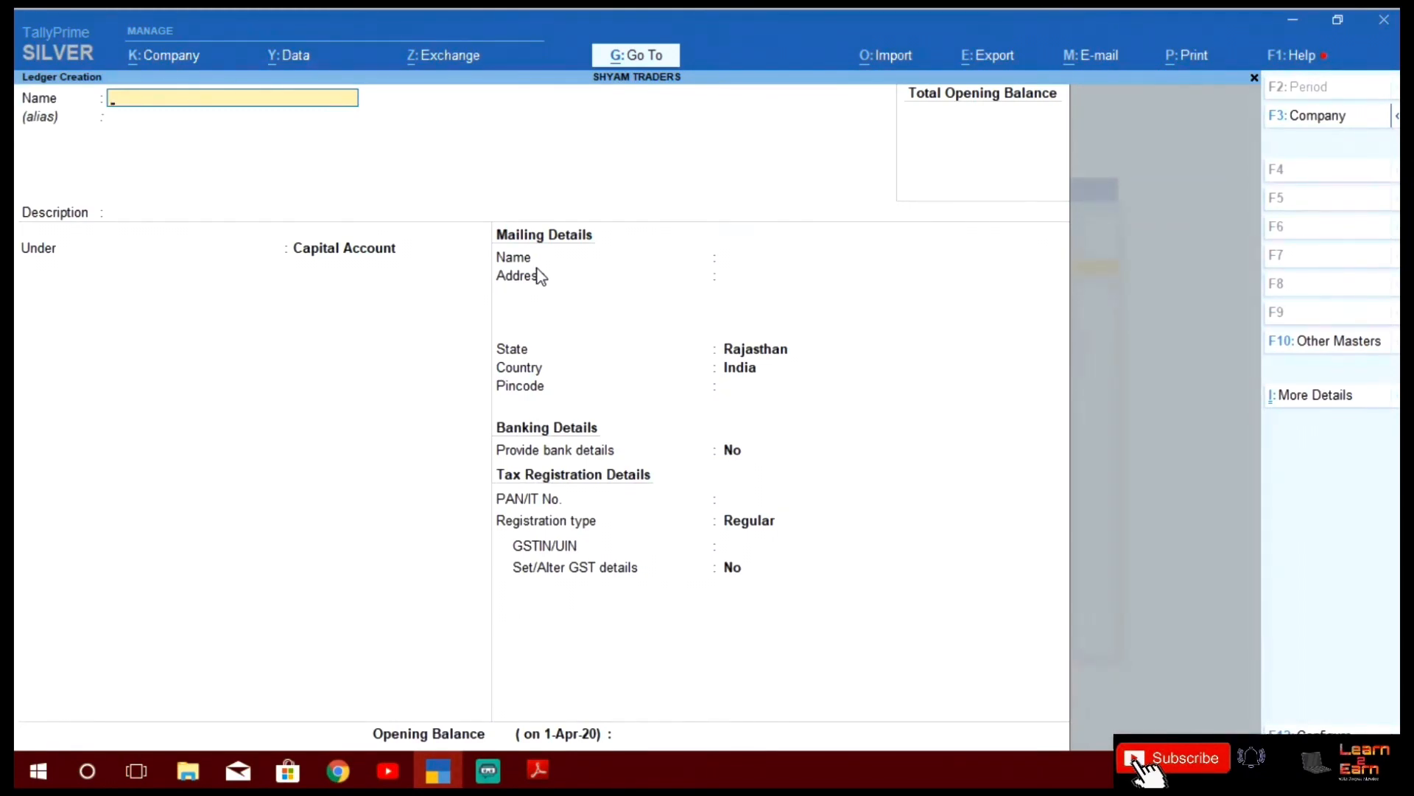
Name the ledger after the proprietor under Capital Account, with an address line and Rajasthan state
{"action": "key", "text": "Return"}
{"action": "key", "text": "Return"}
{"action": "key", "text": "Return"}
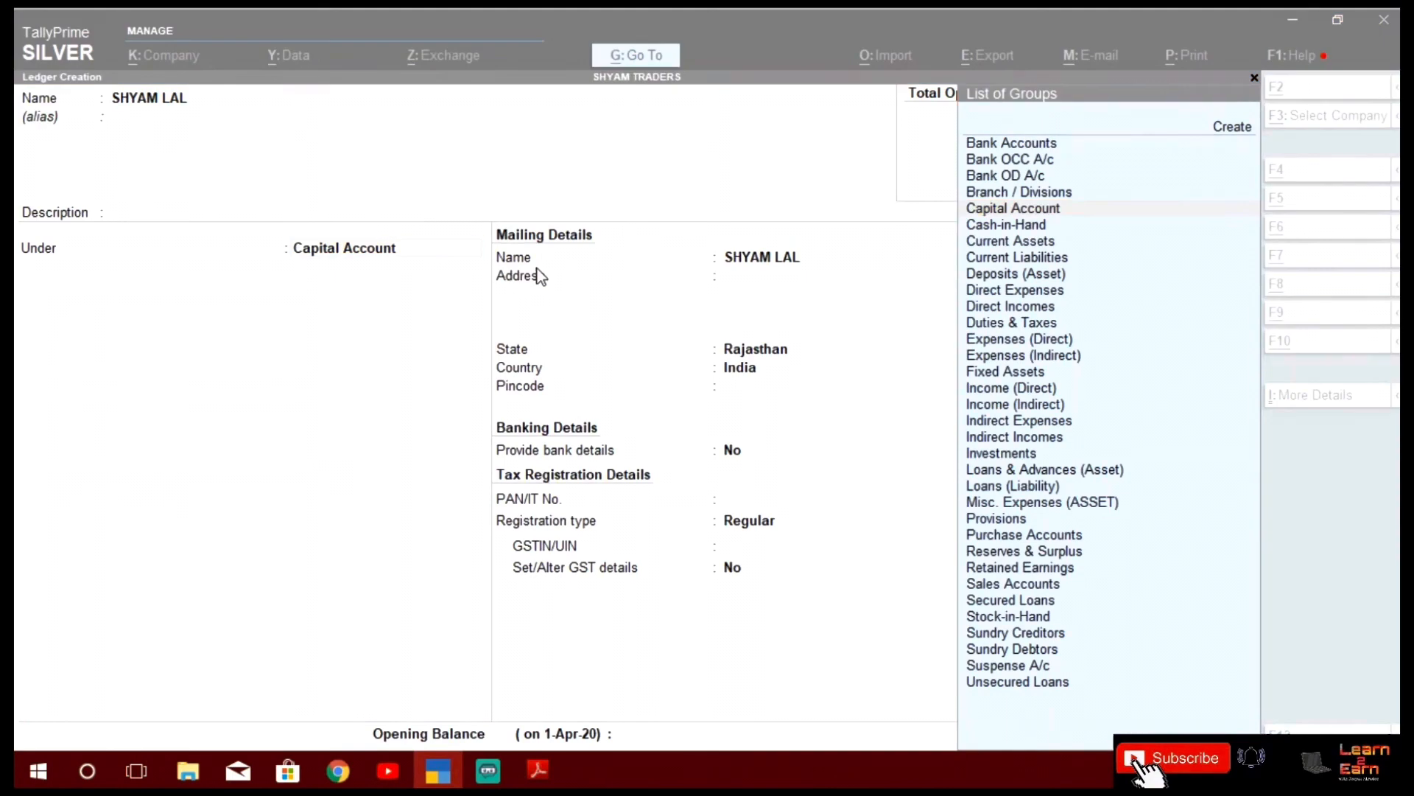
{"action": "key", "text": "alt+Tab"}
{"action": "key", "text": "alt+Tab"}
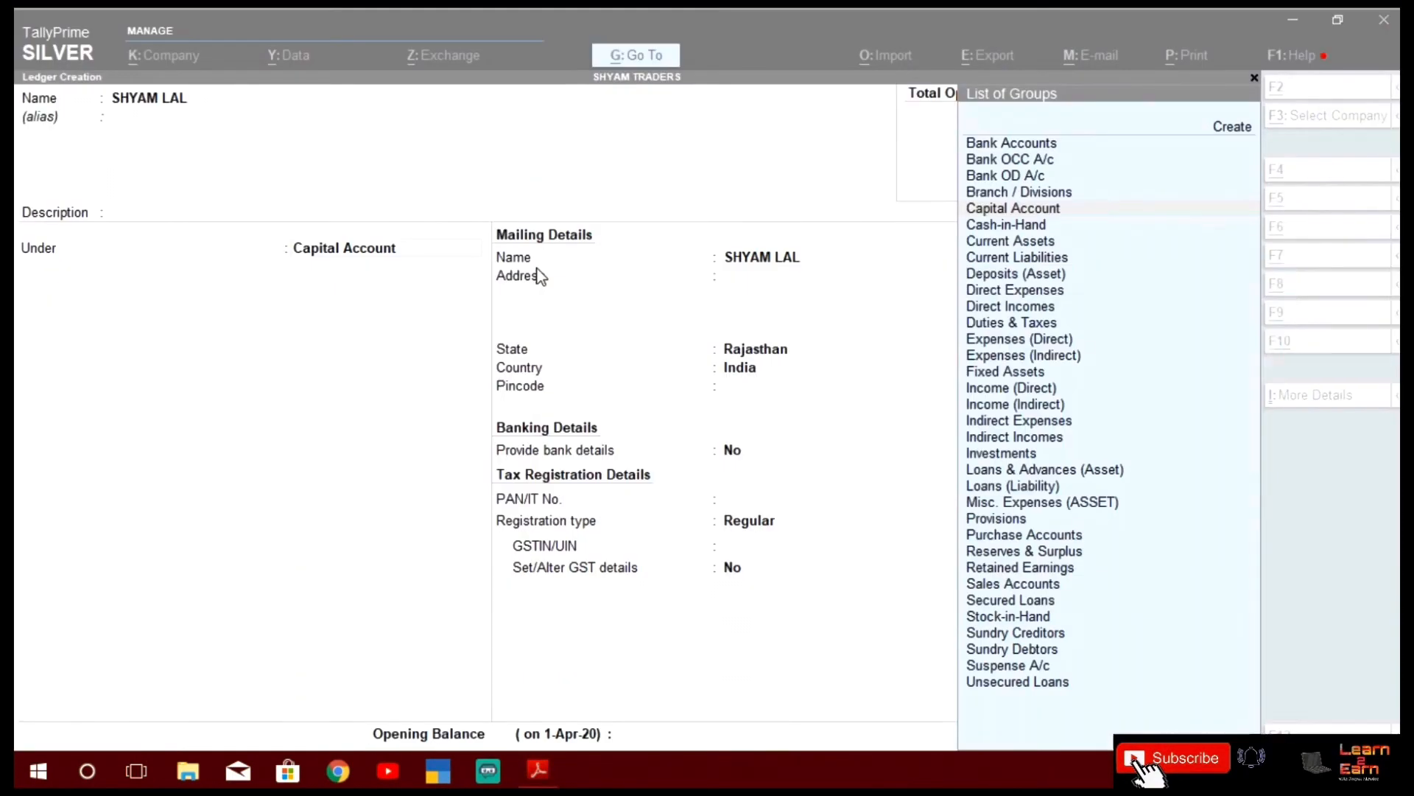
{"action": "key", "text": "Return"}
{"action": "key", "text": "Return"}
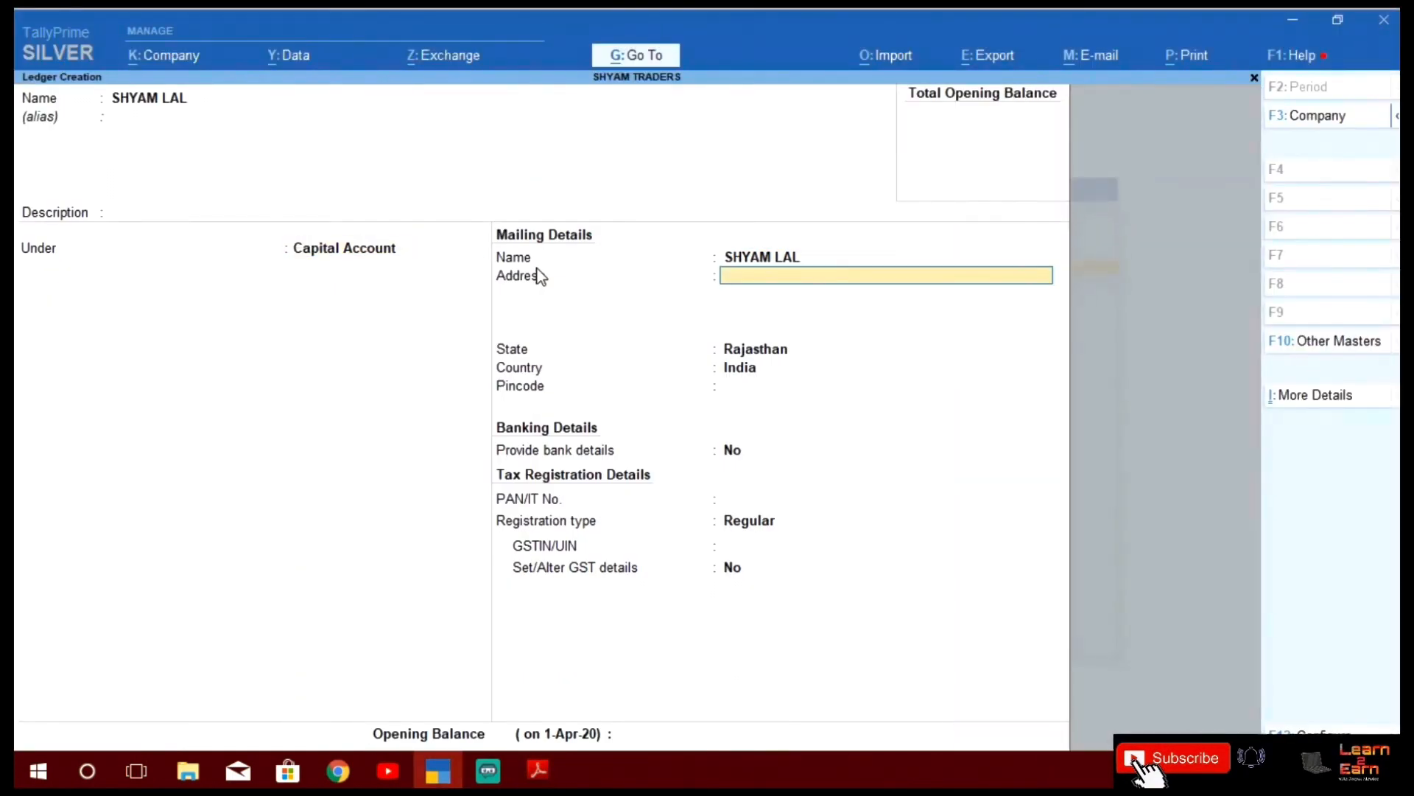
{"action": "type", "text": "BIKANER"}
{"action": "key", "text": "Return"}
{"action": "key", "text": "Return"}
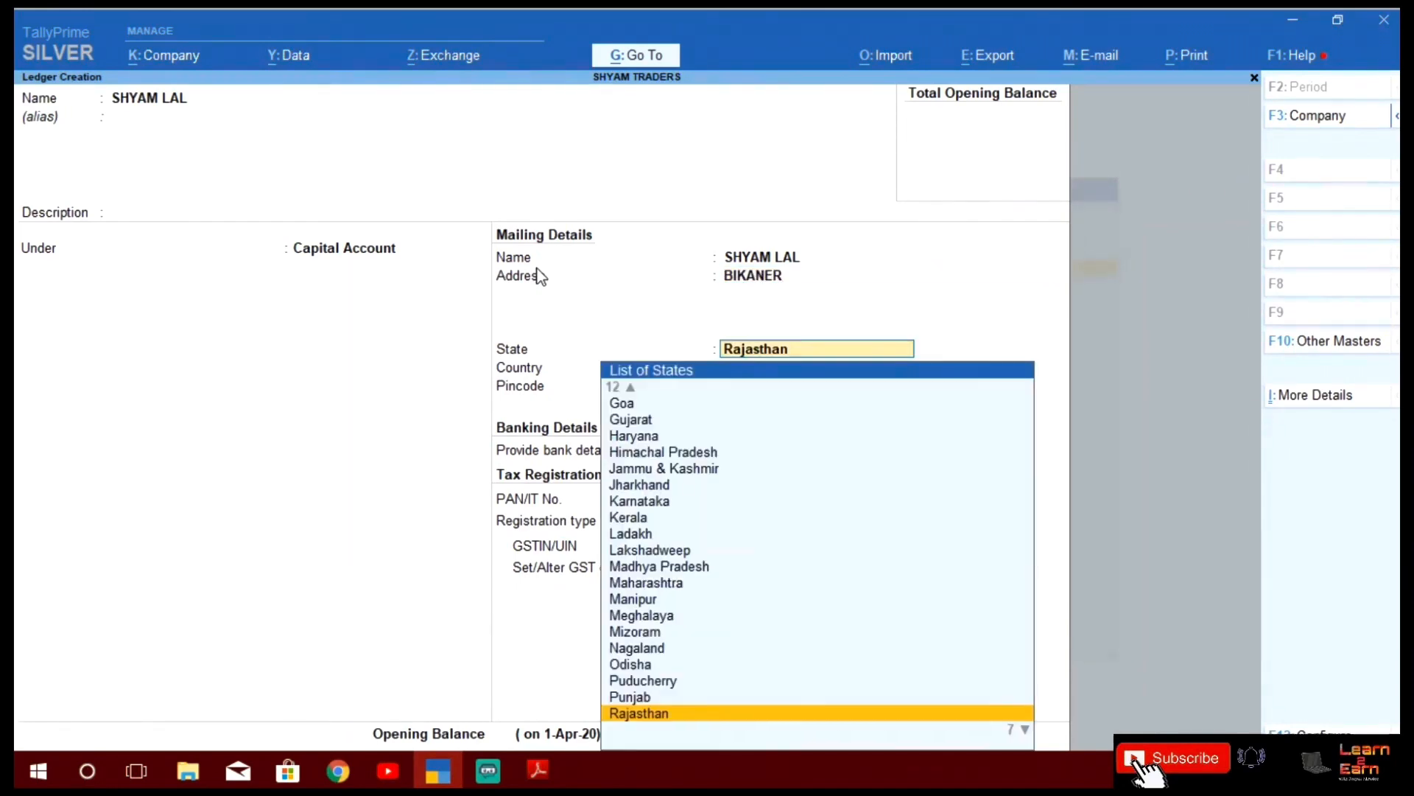
{"action": "key", "text": "Return"}
{"action": "key", "text": "Return"}
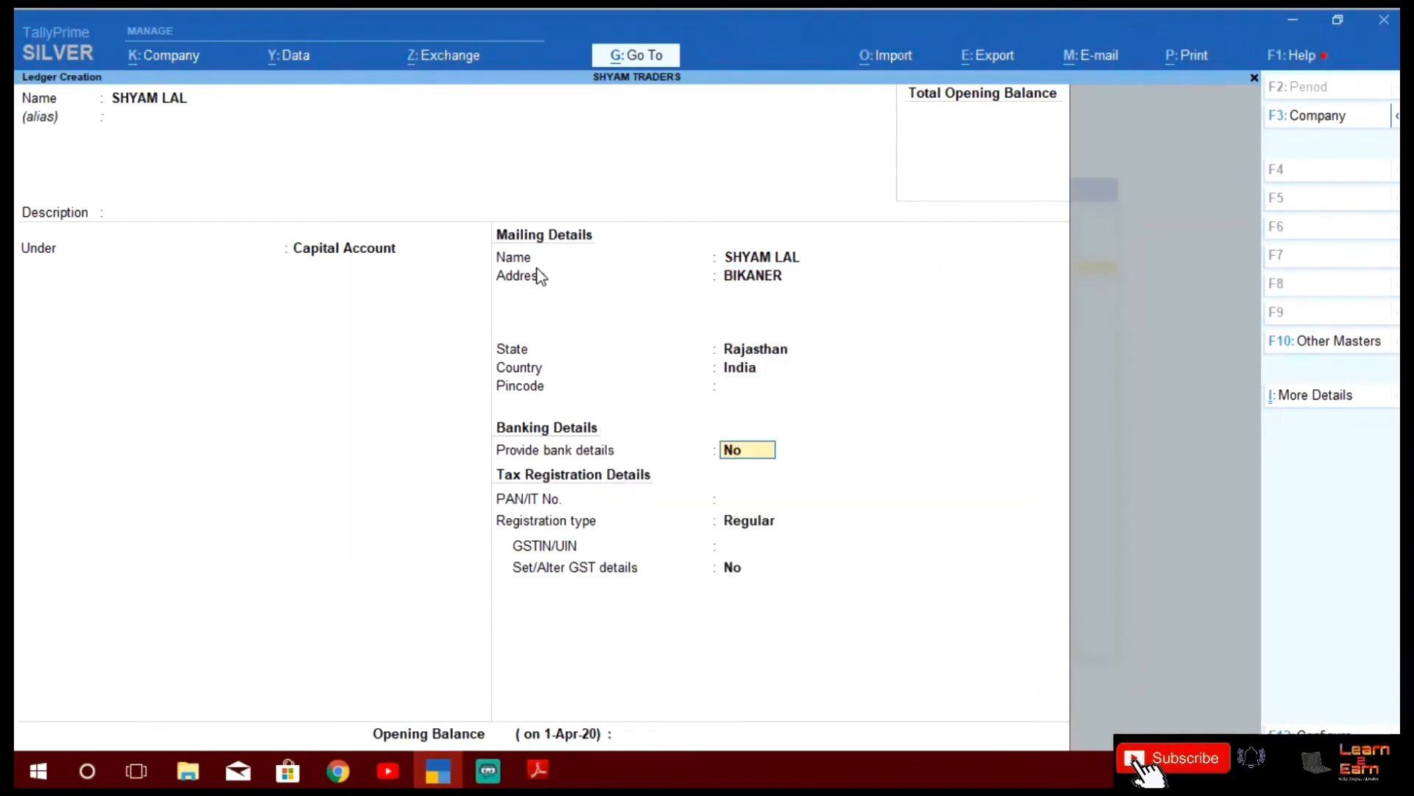
{"action": "key", "text": "Return"}
{"action": "key", "text": "alt+Tab"}
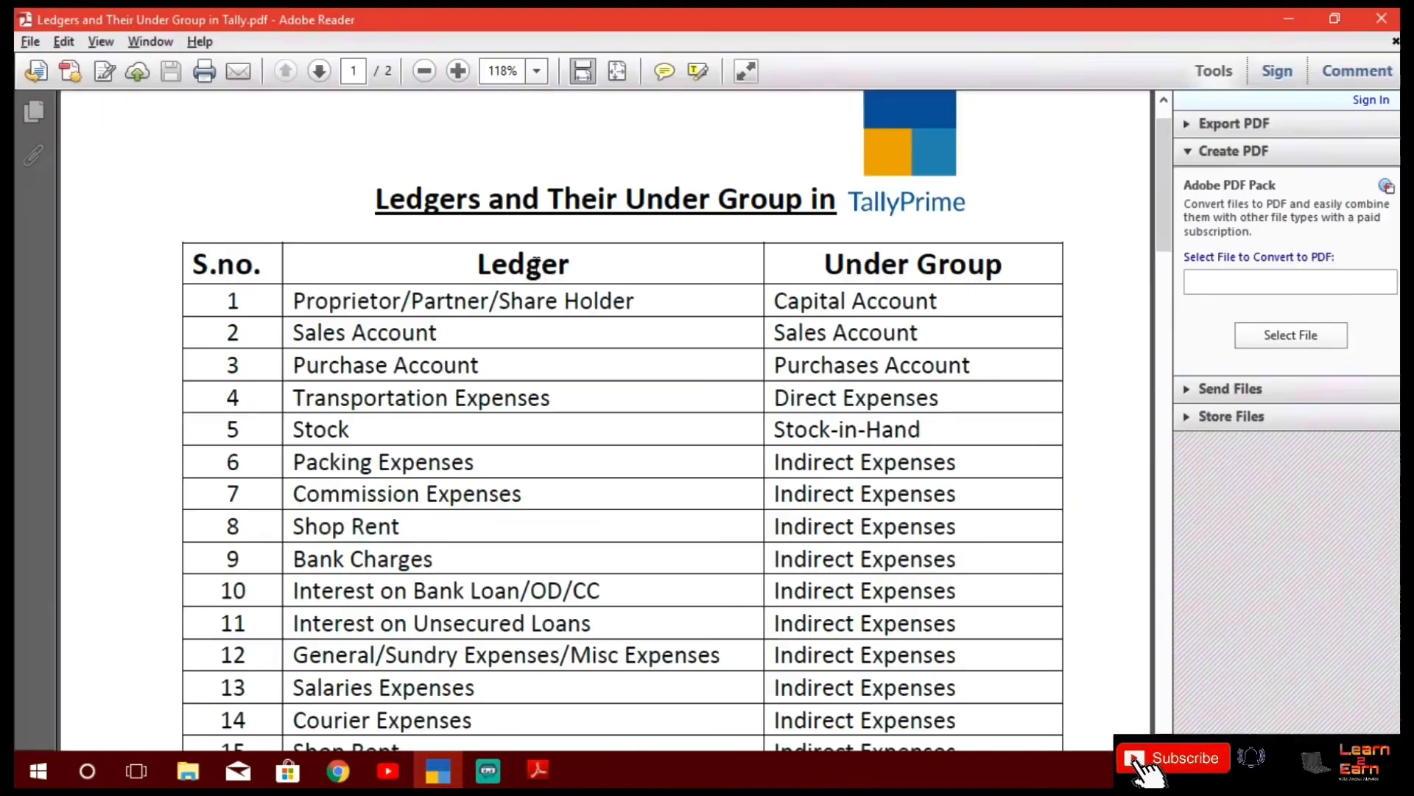
{"action": "key", "text": "alt+Tab"}
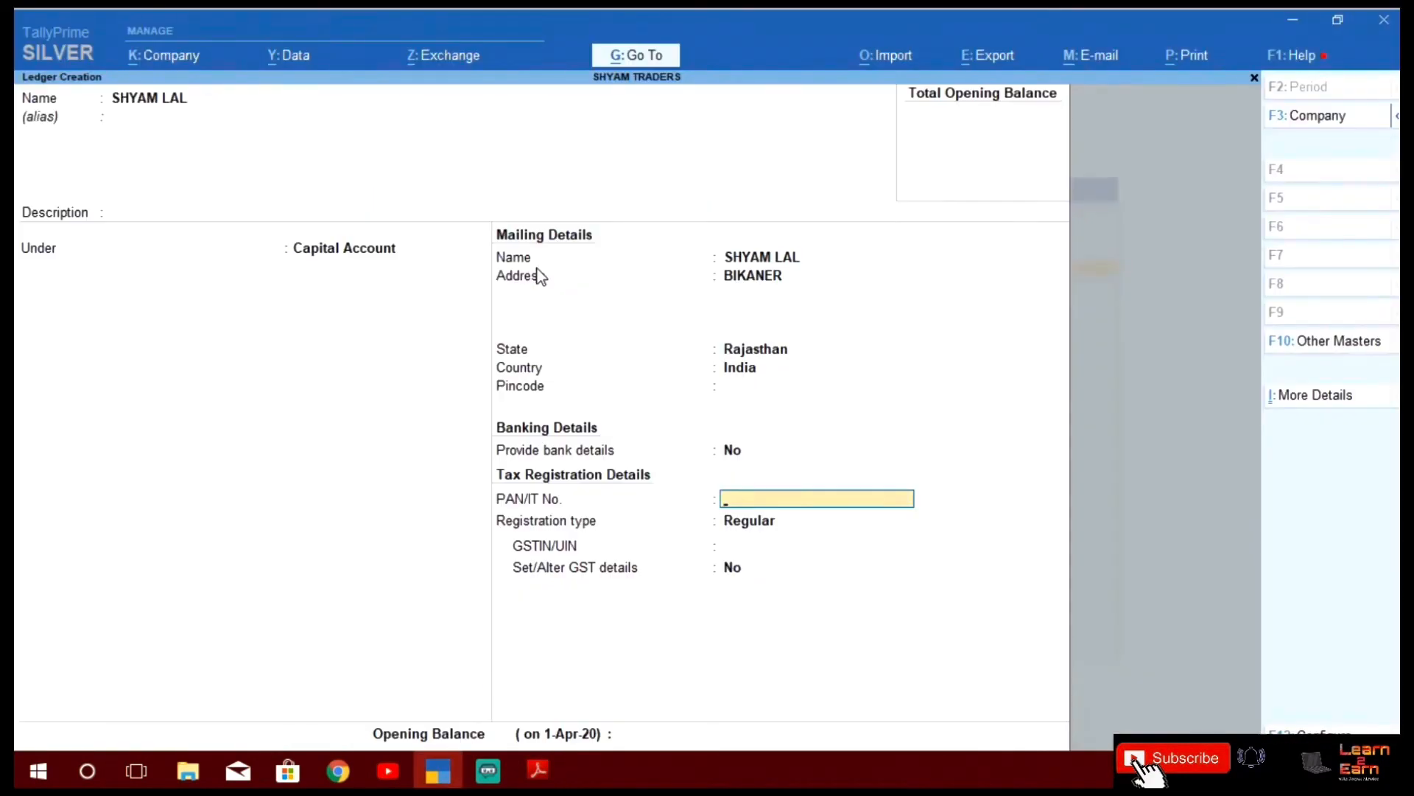
Set Regular registration, skip GSTIN, GST details and opening balance, and save the ledger
{"action": "key", "text": "Return"}
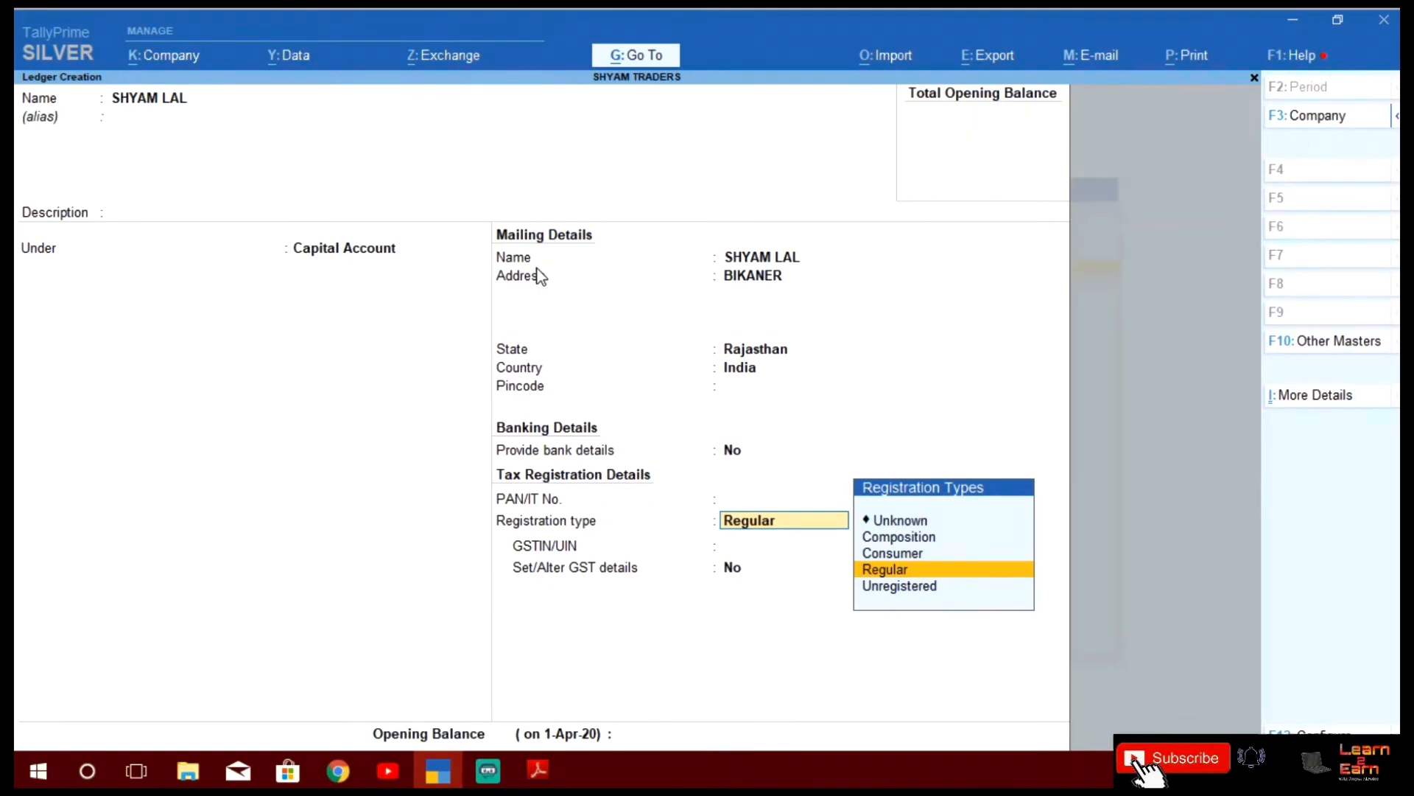
{"action": "key", "text": "Return"}
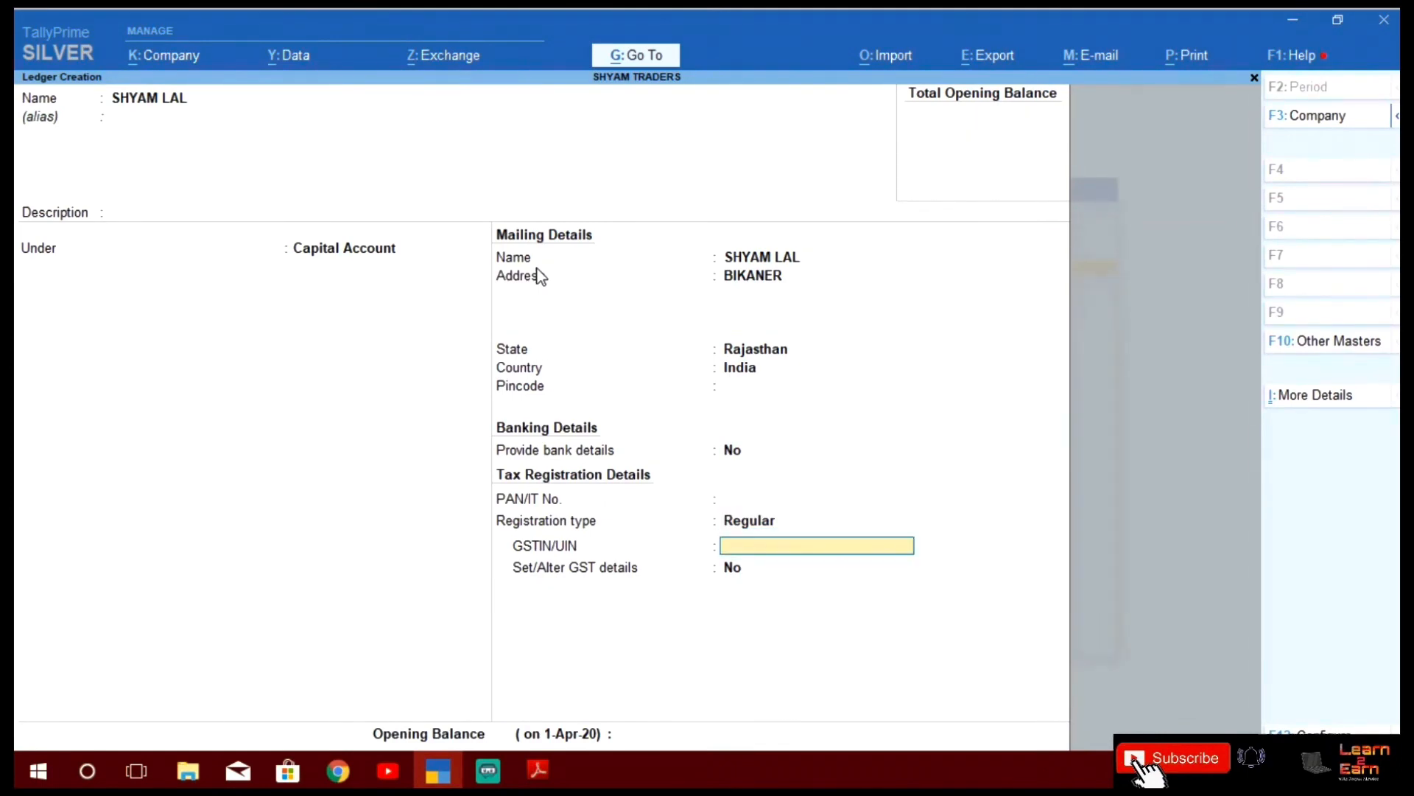
{"action": "key", "text": "Return"}
{"action": "key", "text": "Return"}
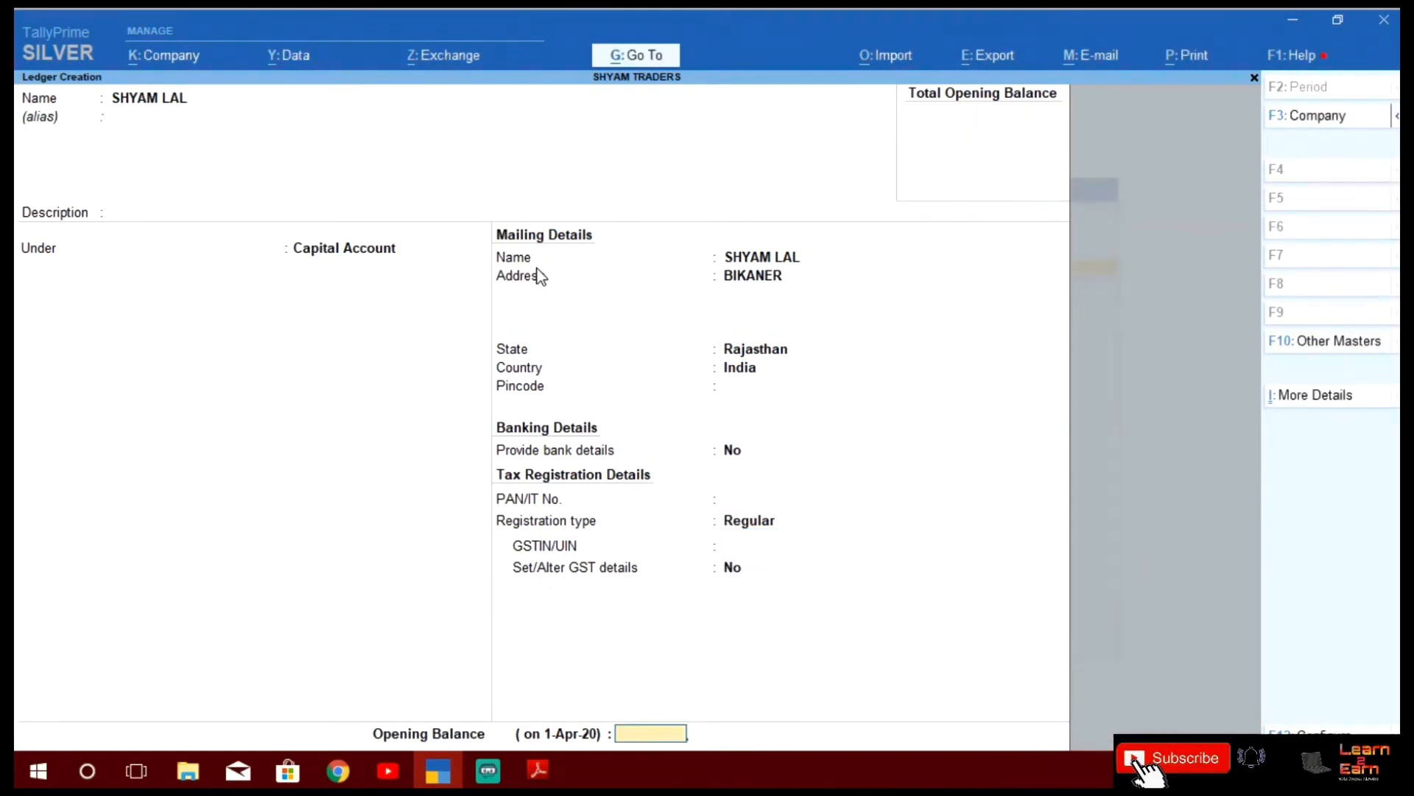
{"action": "key", "text": "Return"}
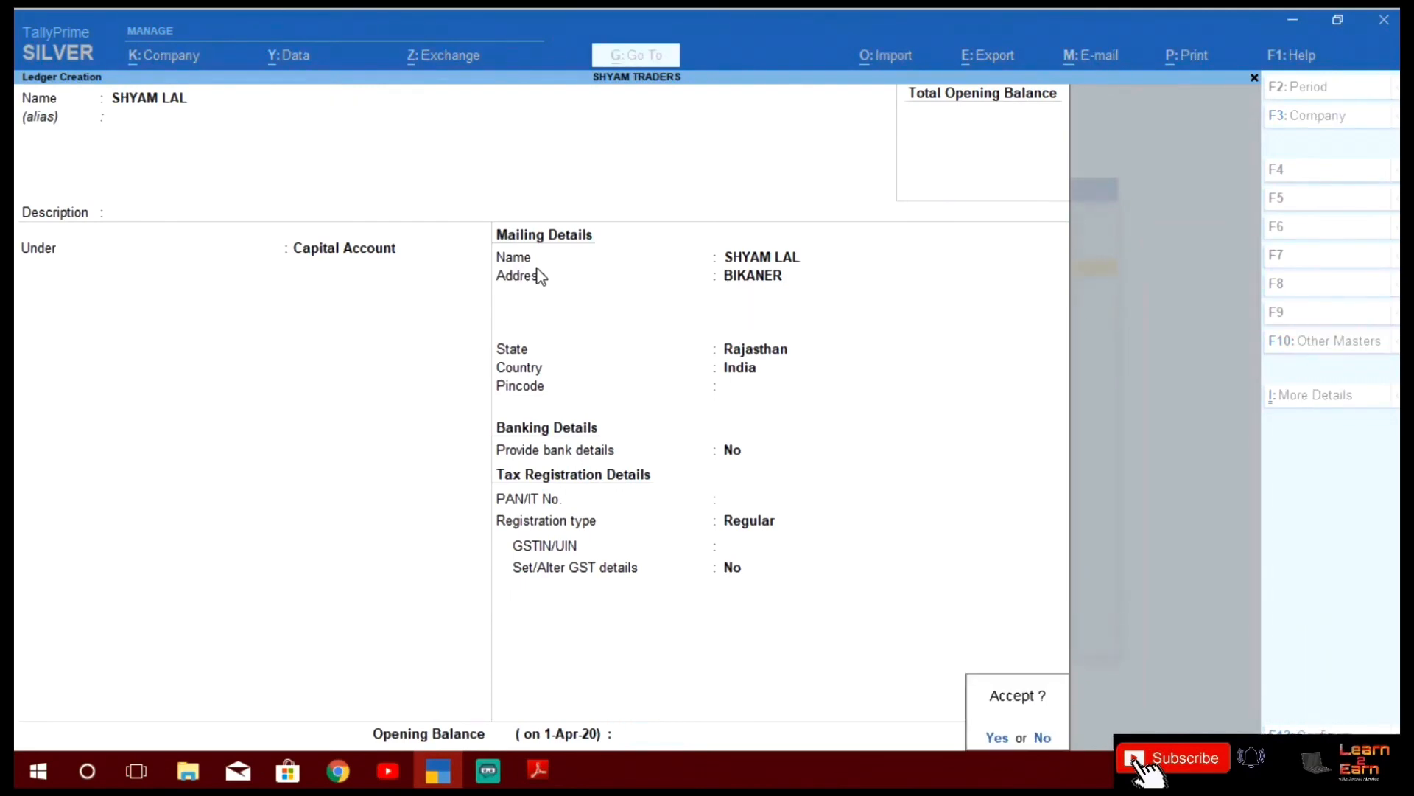
{"action": "key", "text": "Return"}
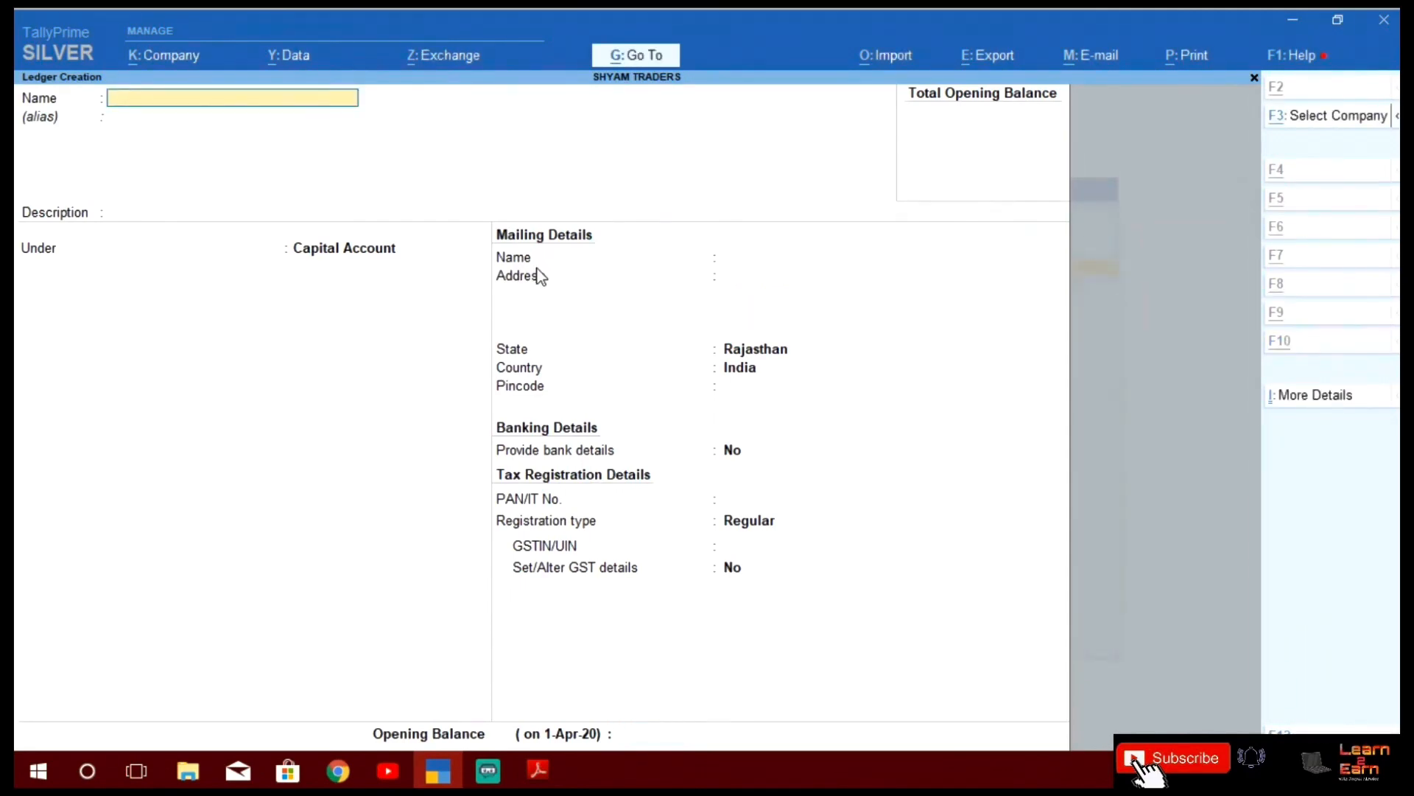
Name a new ledger 'Goods Sales On GST' under Sales Accounts
{"action": "key", "text": "alt+Tab"}
{"action": "key", "text": "alt+Tab"}
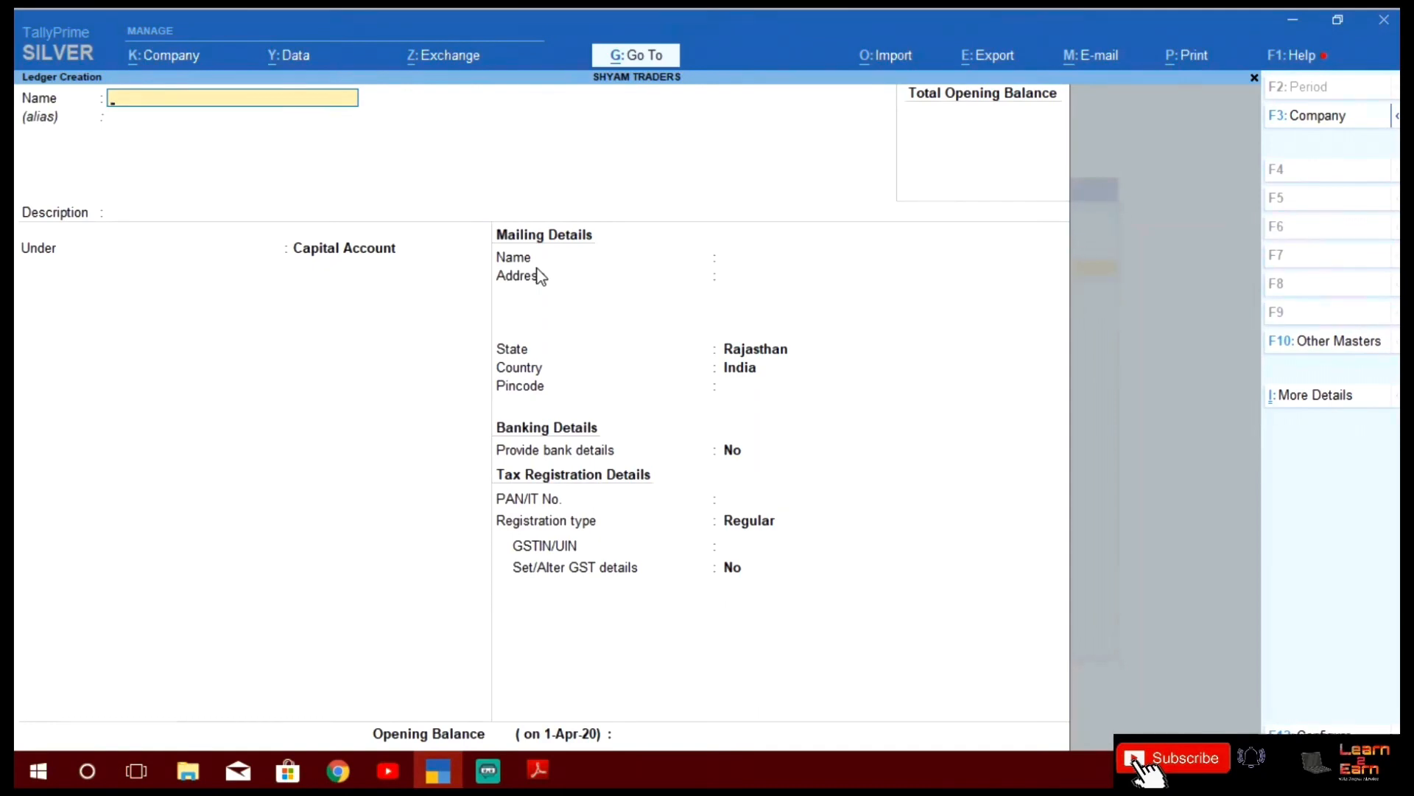
{"action": "type", "text": "Goods Sales On GS"}
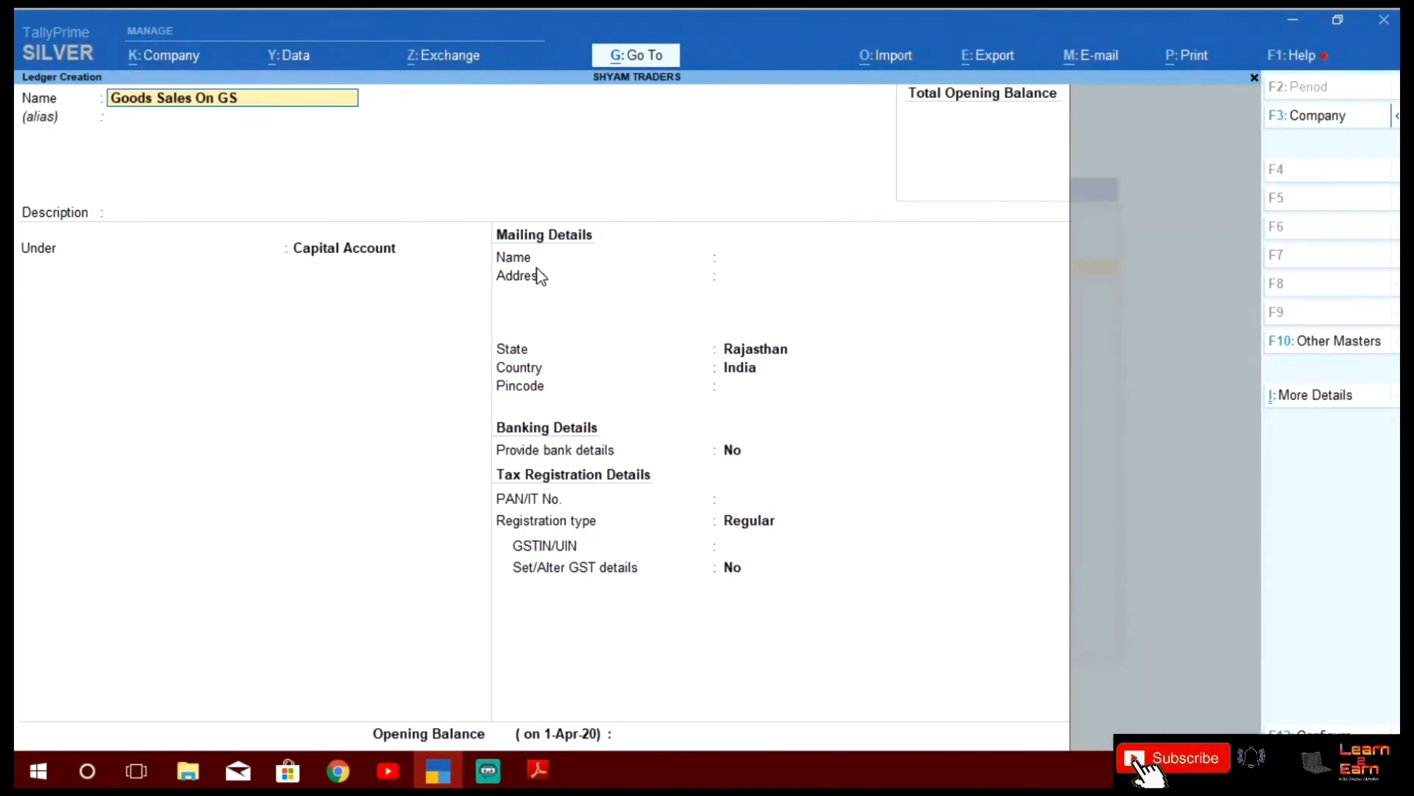
{"action": "type", "text": "T"}
{"action": "key", "text": "Return"}
{"action": "key", "text": "Return"}
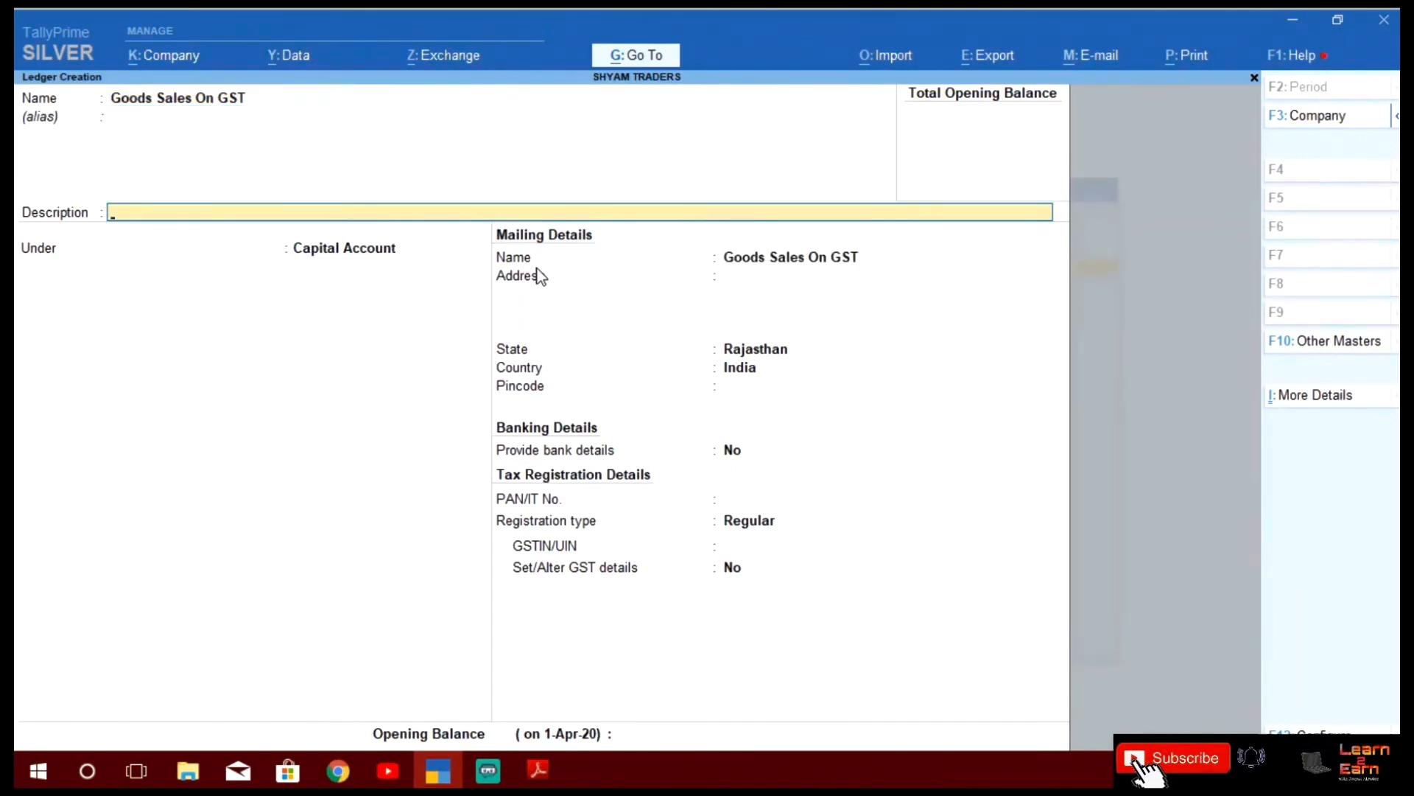
{"action": "key", "text": "Return"}
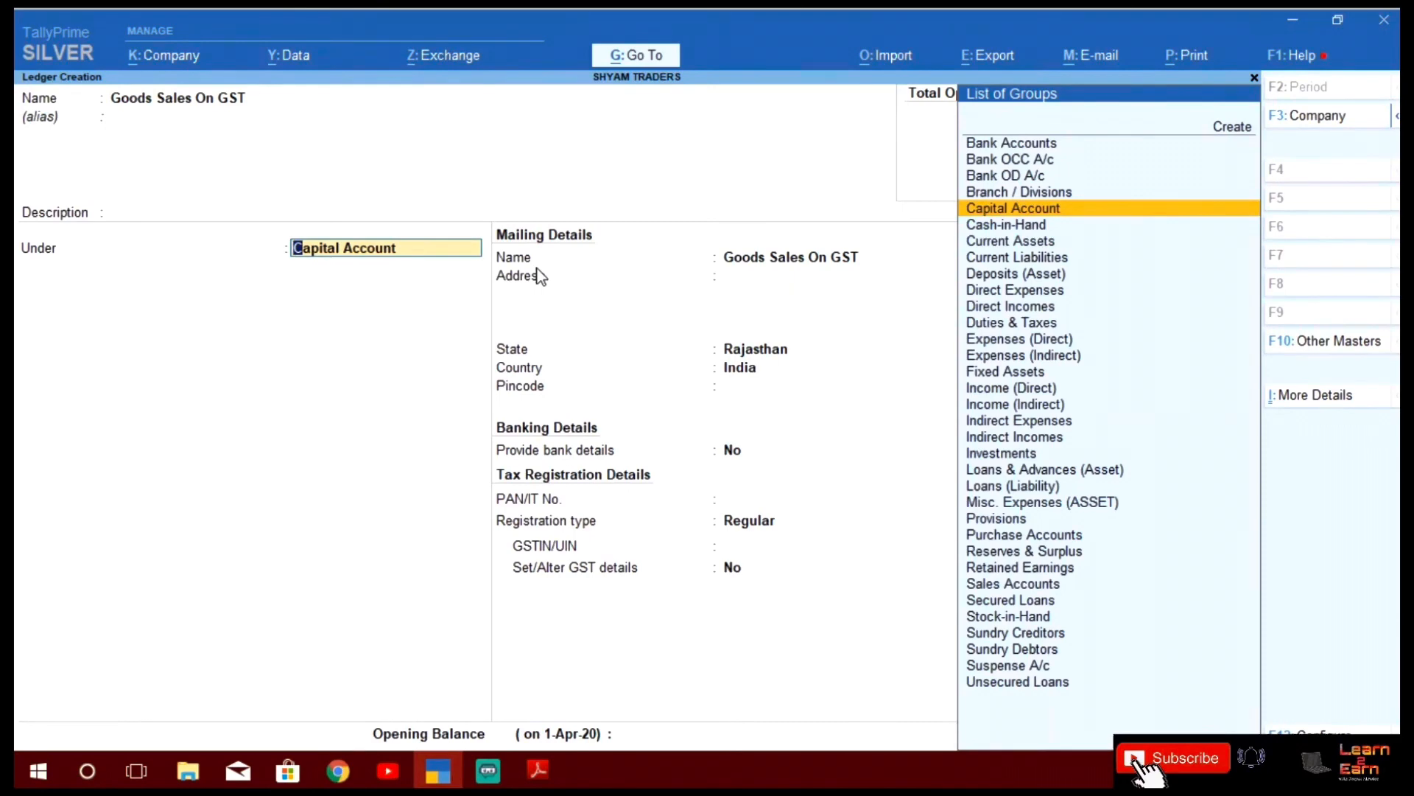
{"action": "type", "text": "Sale"}
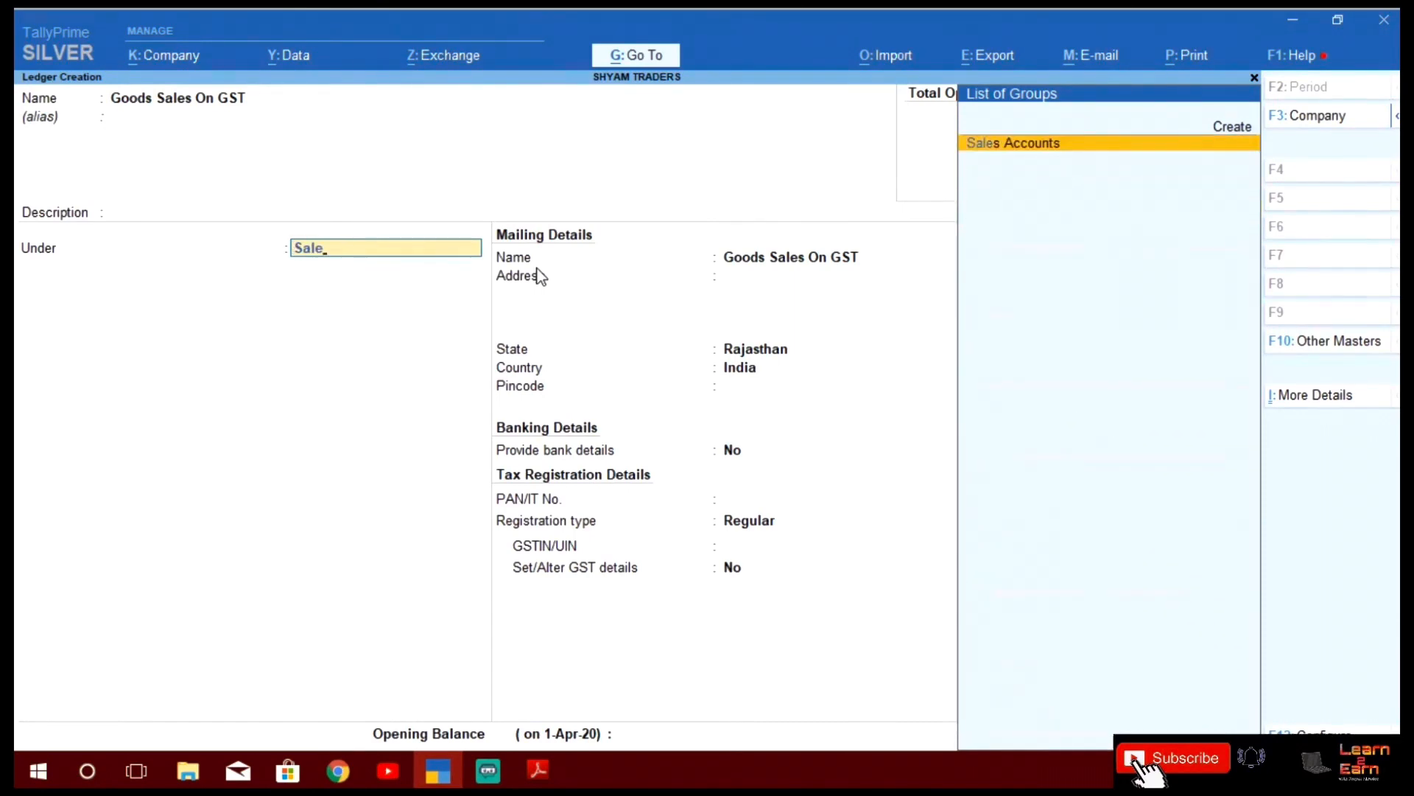
{"action": "key", "text": "Return"}
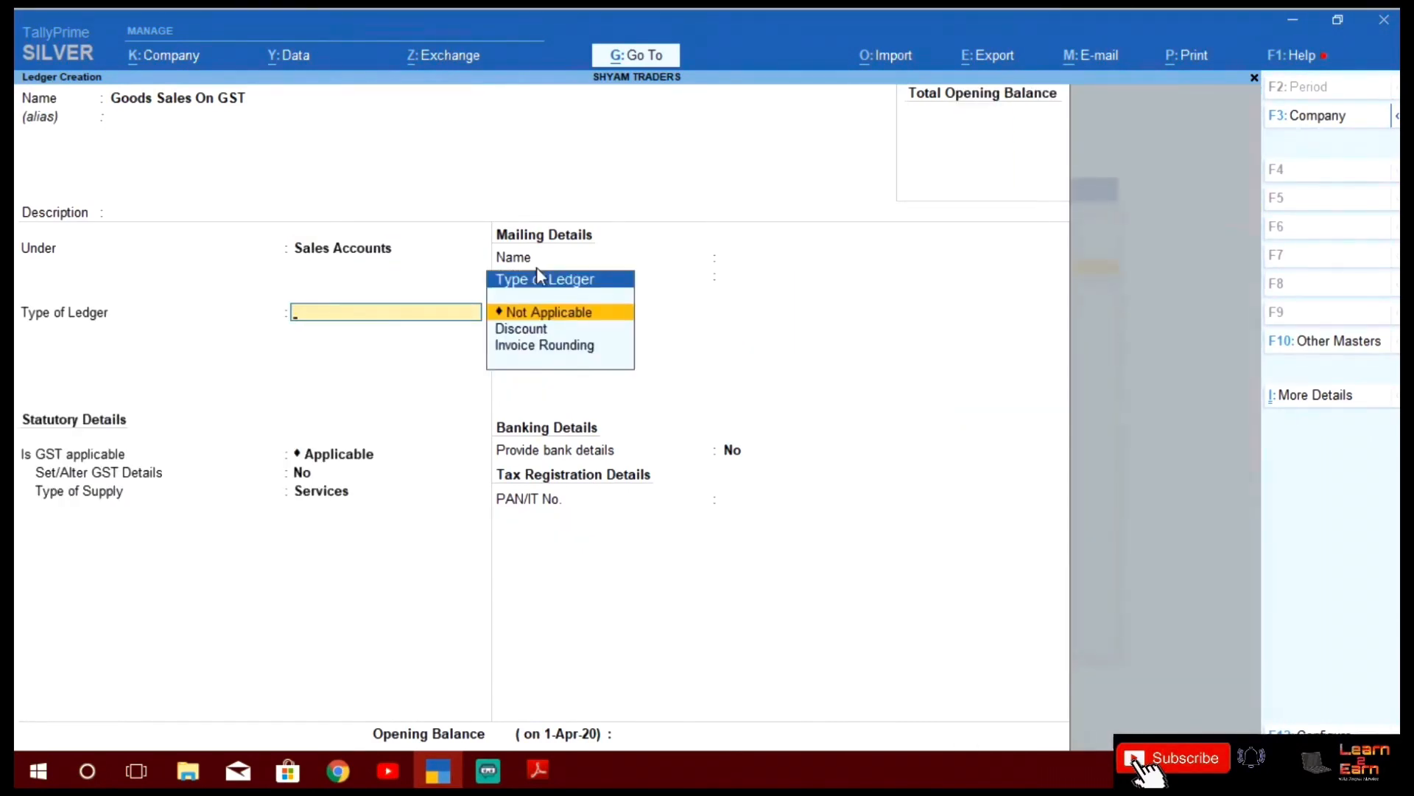
Keep ledger type Not Applicable with GST applicable, and set Set/Alter GST Details to Yes
{"action": "key", "text": "Down"}
{"action": "key", "text": "Down"}
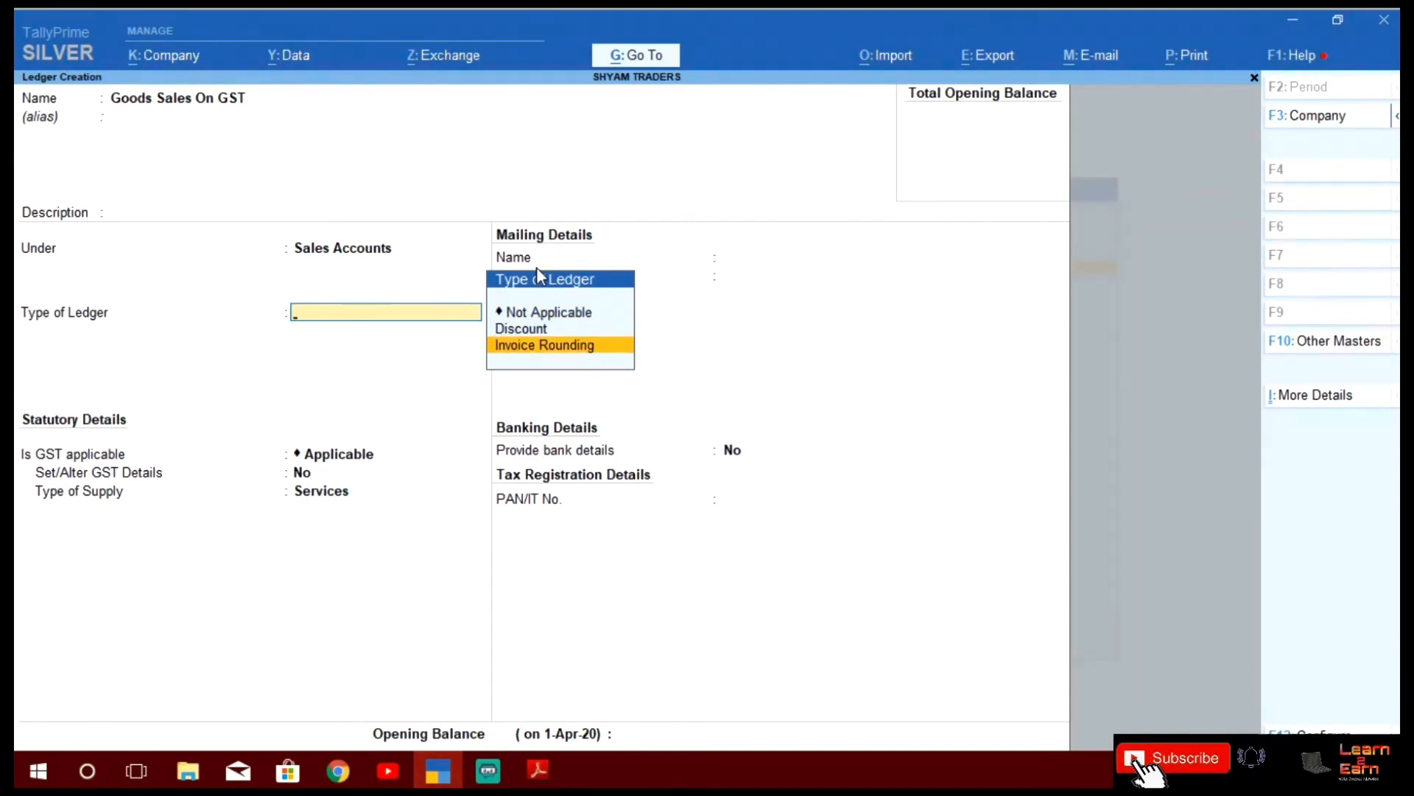
{"action": "key", "text": "Up"}
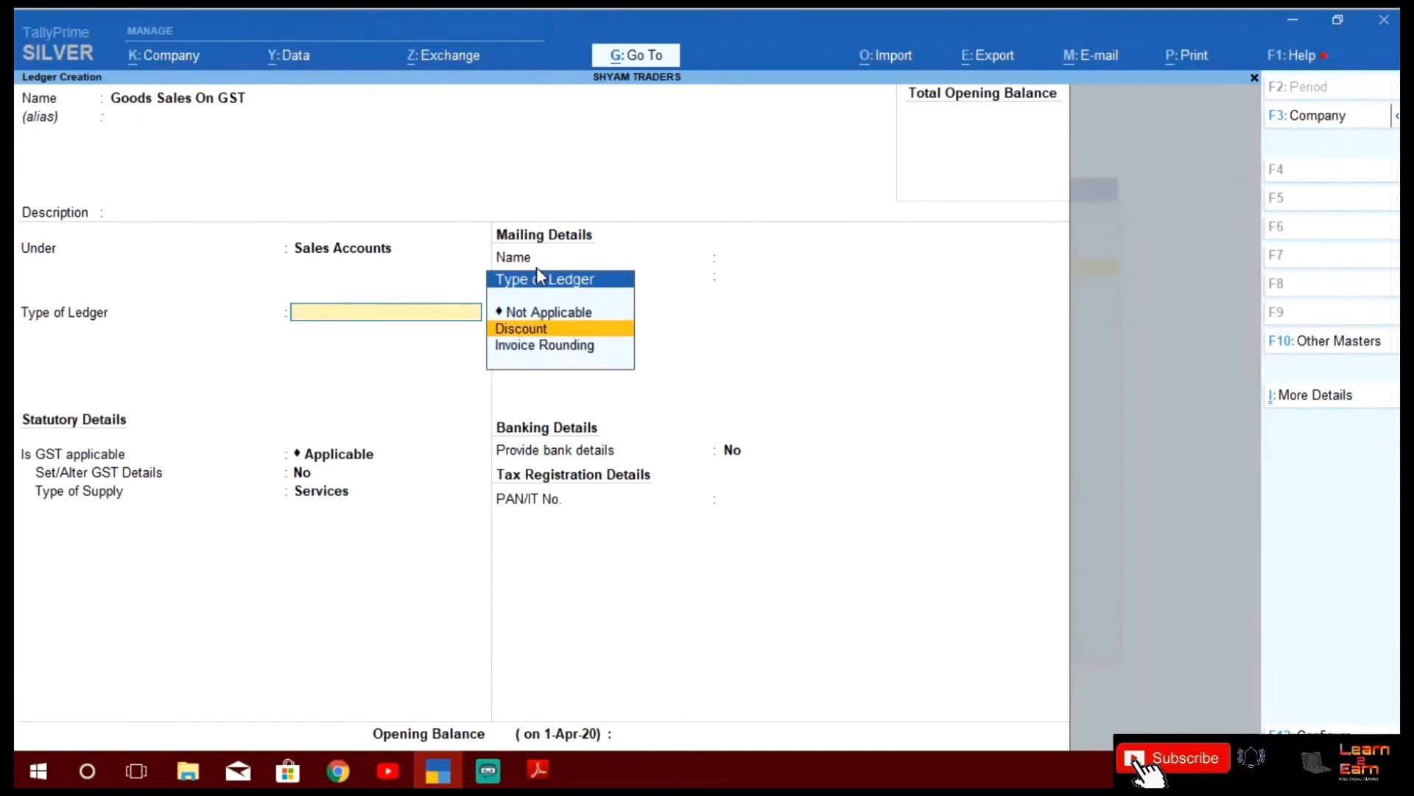
{"action": "key", "text": "Down"}
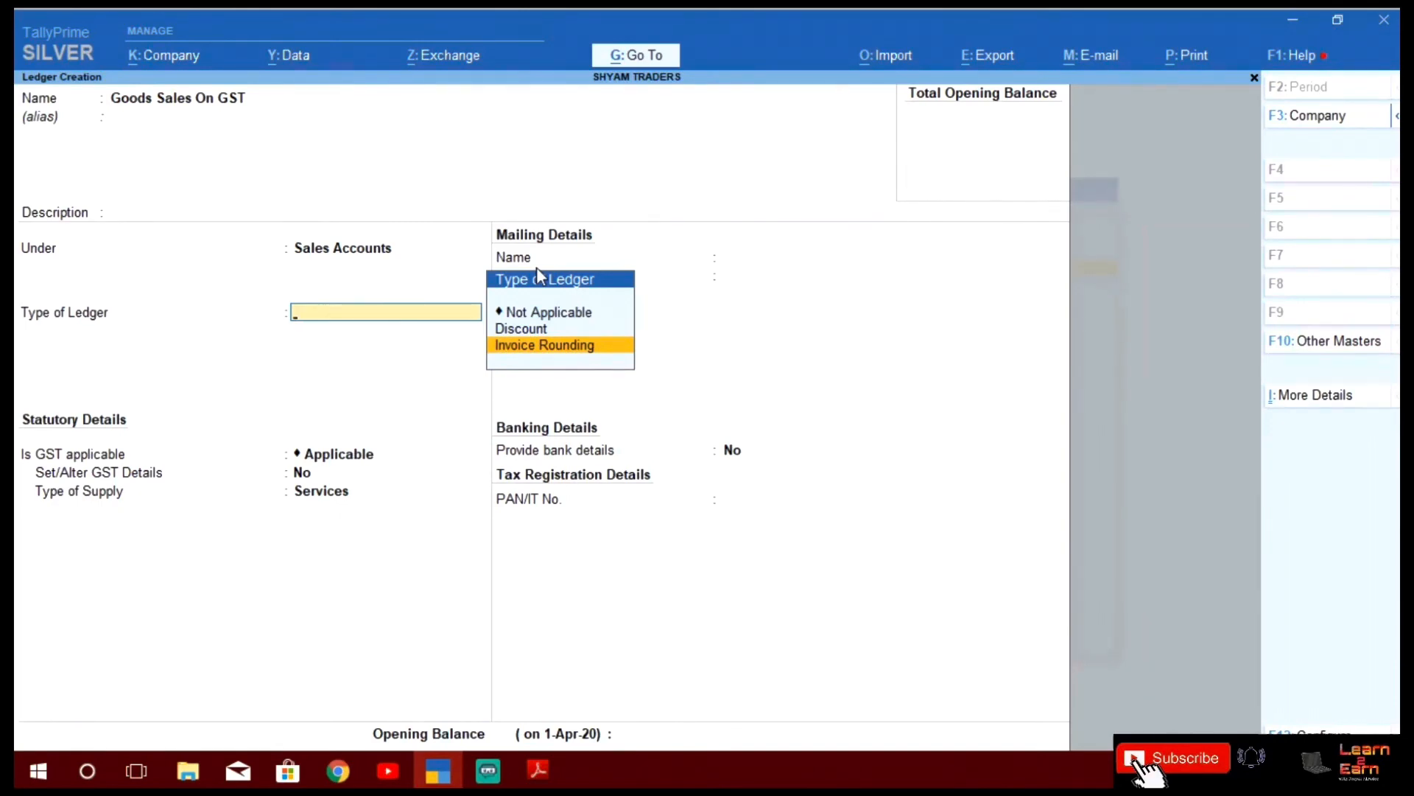
{"action": "key", "text": "Up"}
{"action": "key", "text": "Up"}
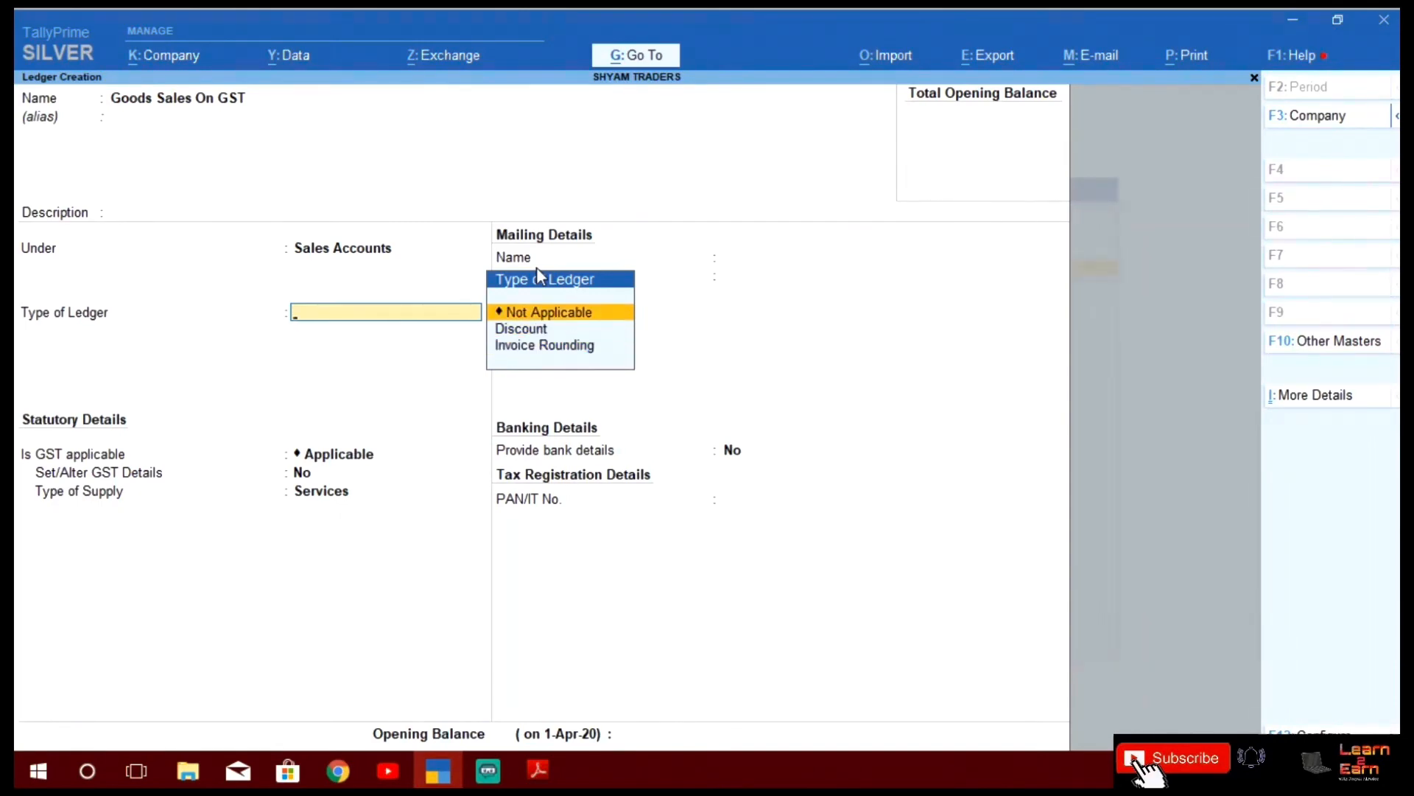
{"action": "key", "text": "Return"}
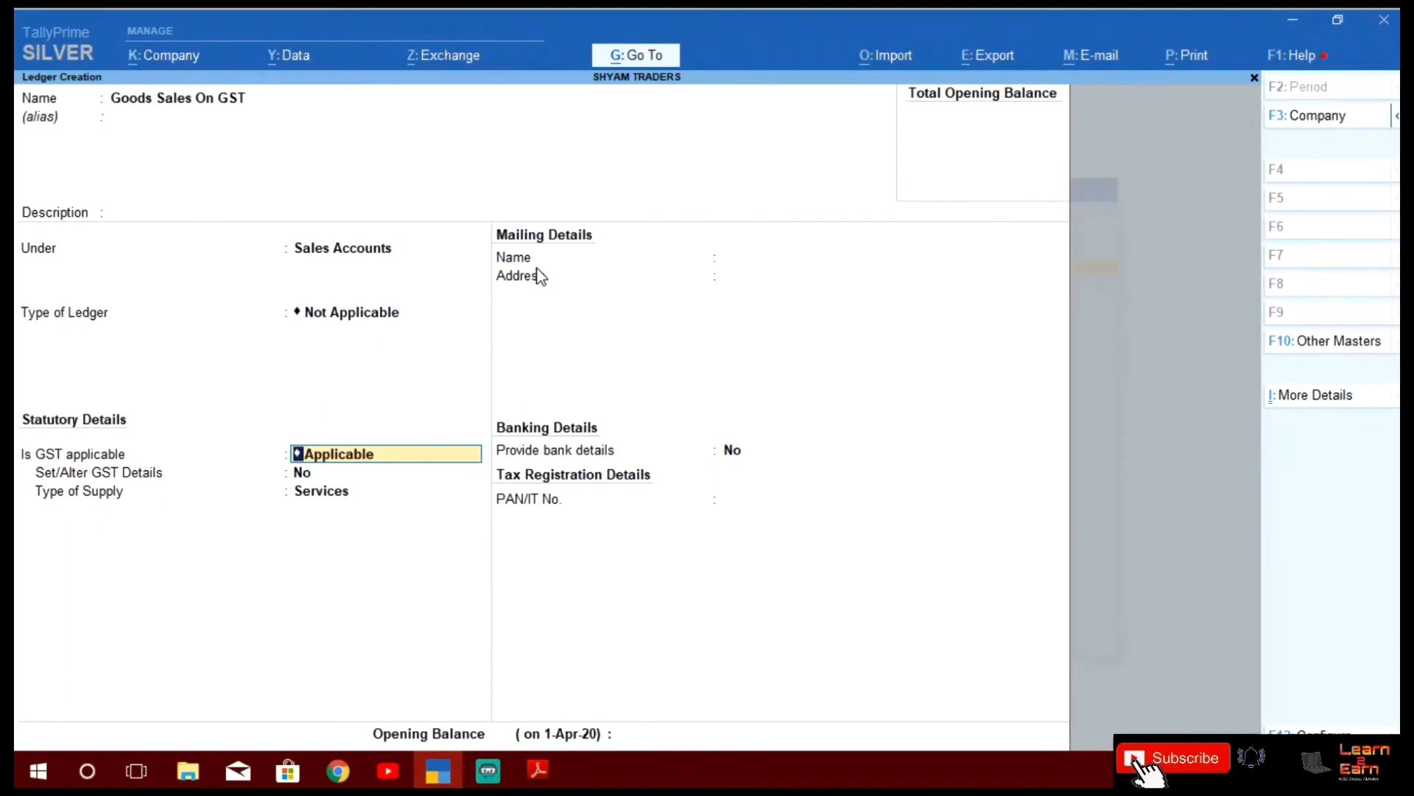
{"action": "key", "text": "Return"}
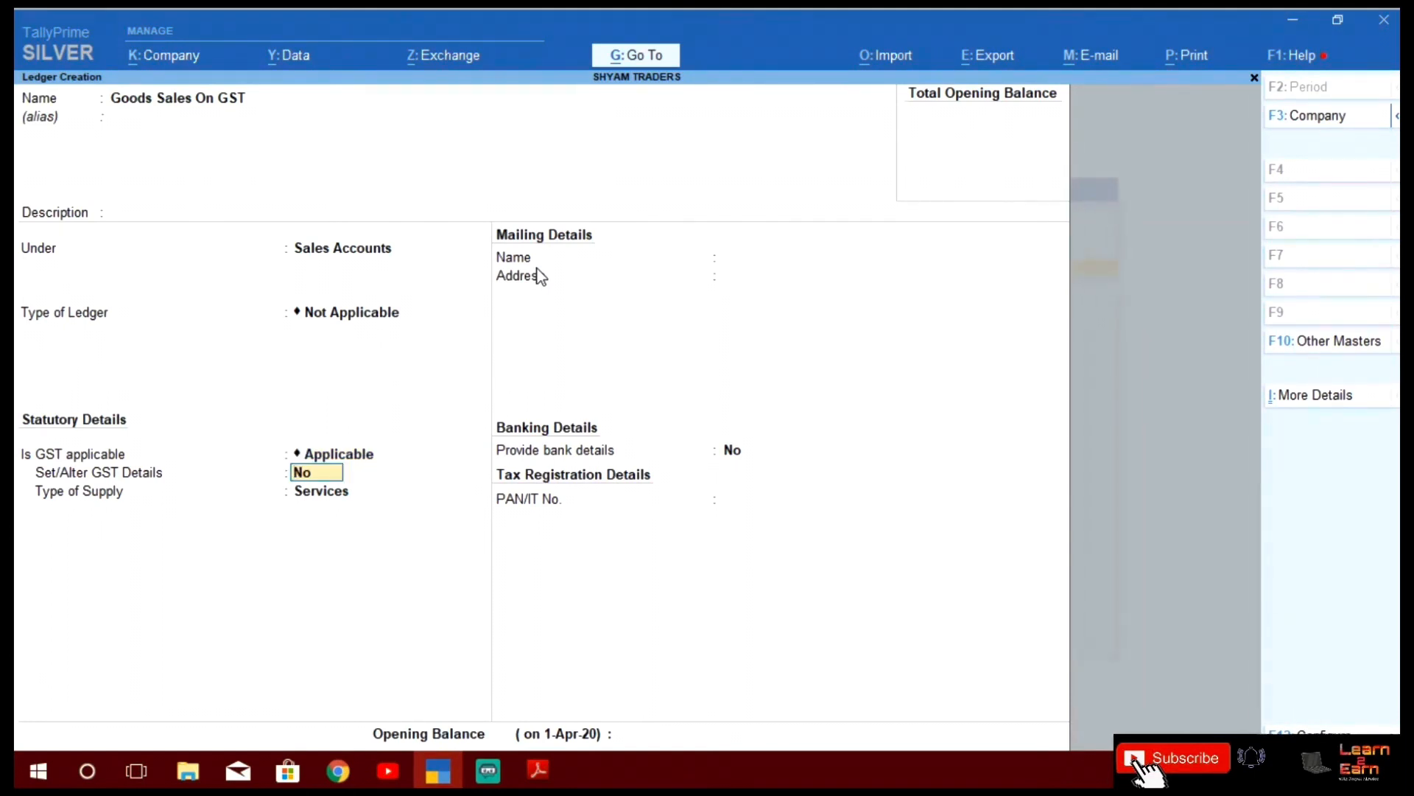
{"action": "type", "text": "yes"}
{"action": "key", "text": "Return"}
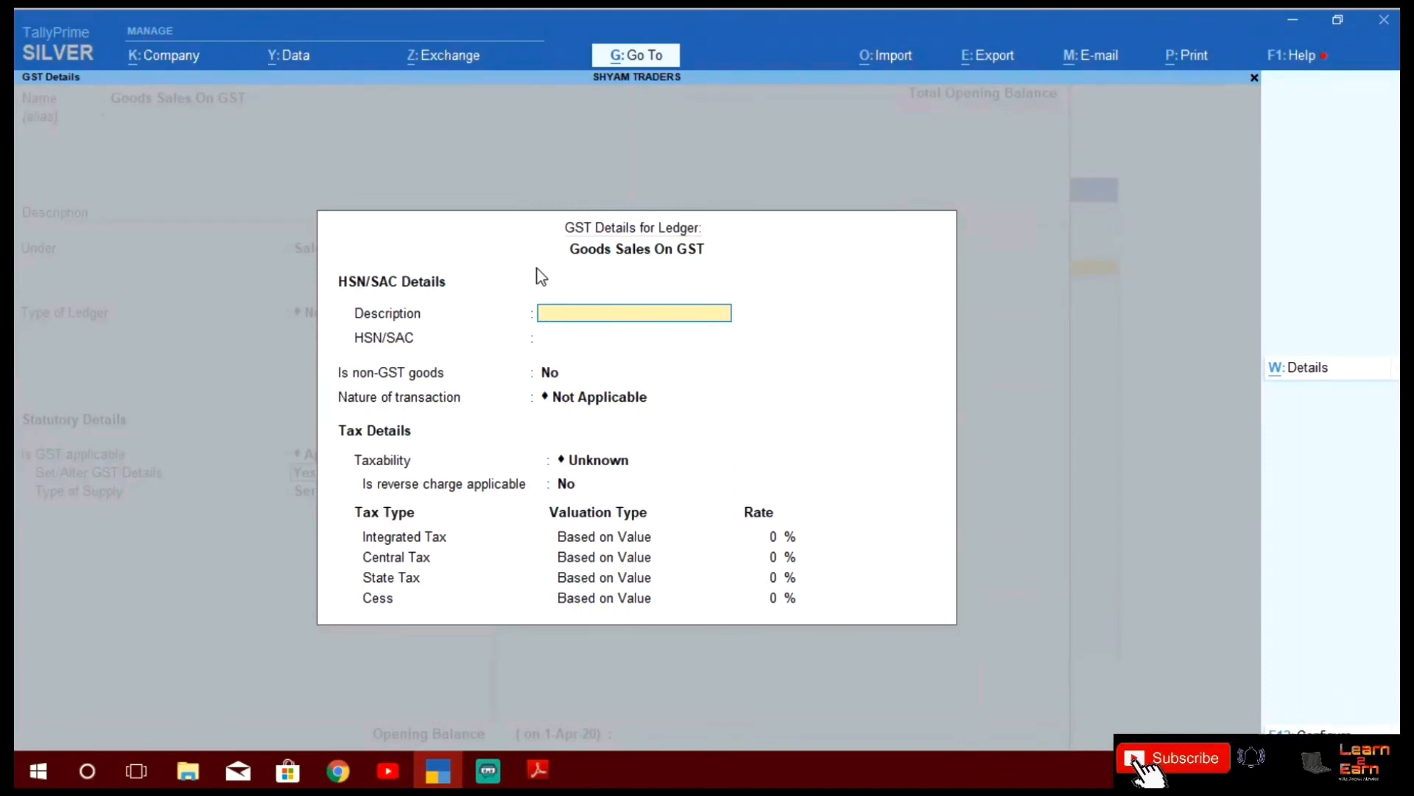
Set nature of transaction to Sales Taxable with 18% integrated, 9% central and 9% state tax
{"action": "key", "text": "Return"}
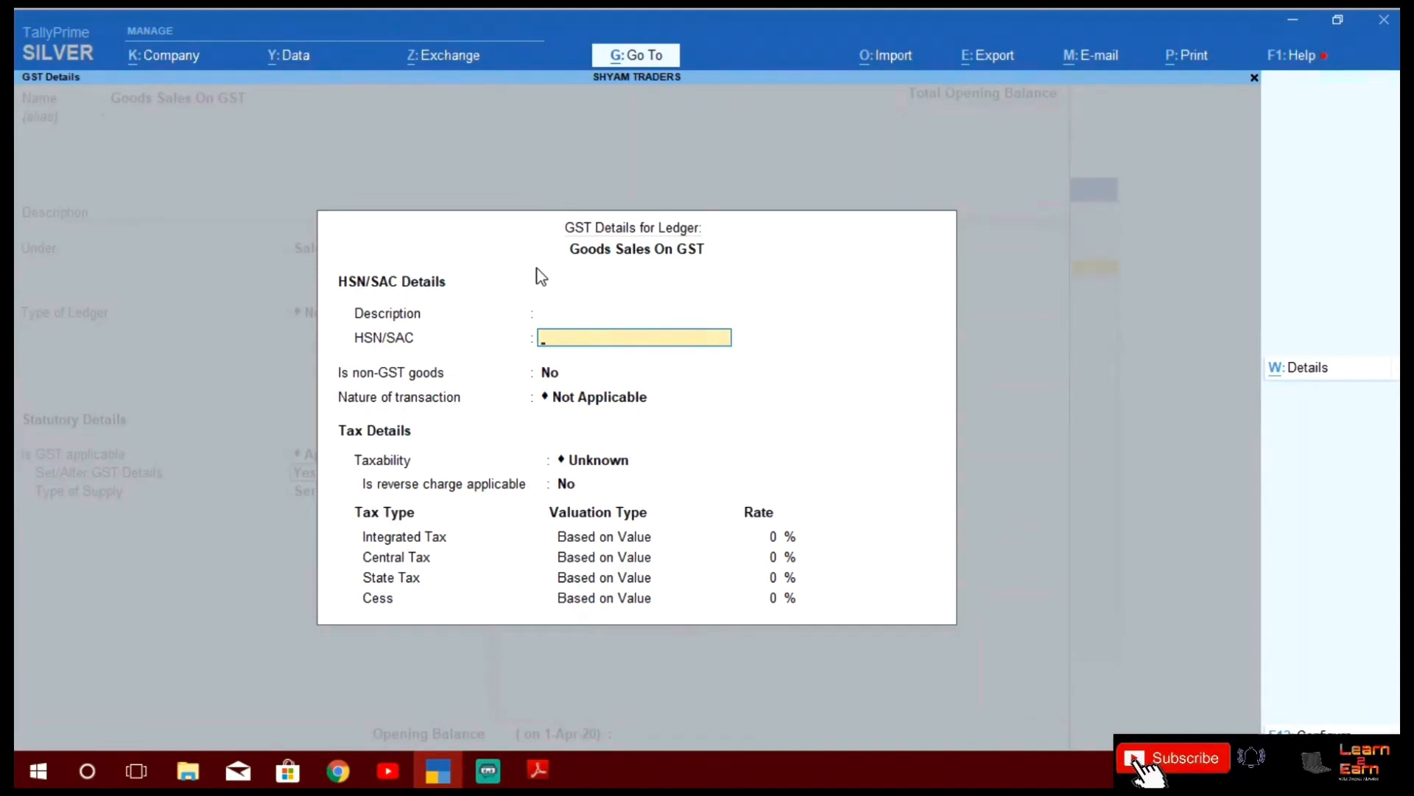
{"action": "key", "text": "Return"}
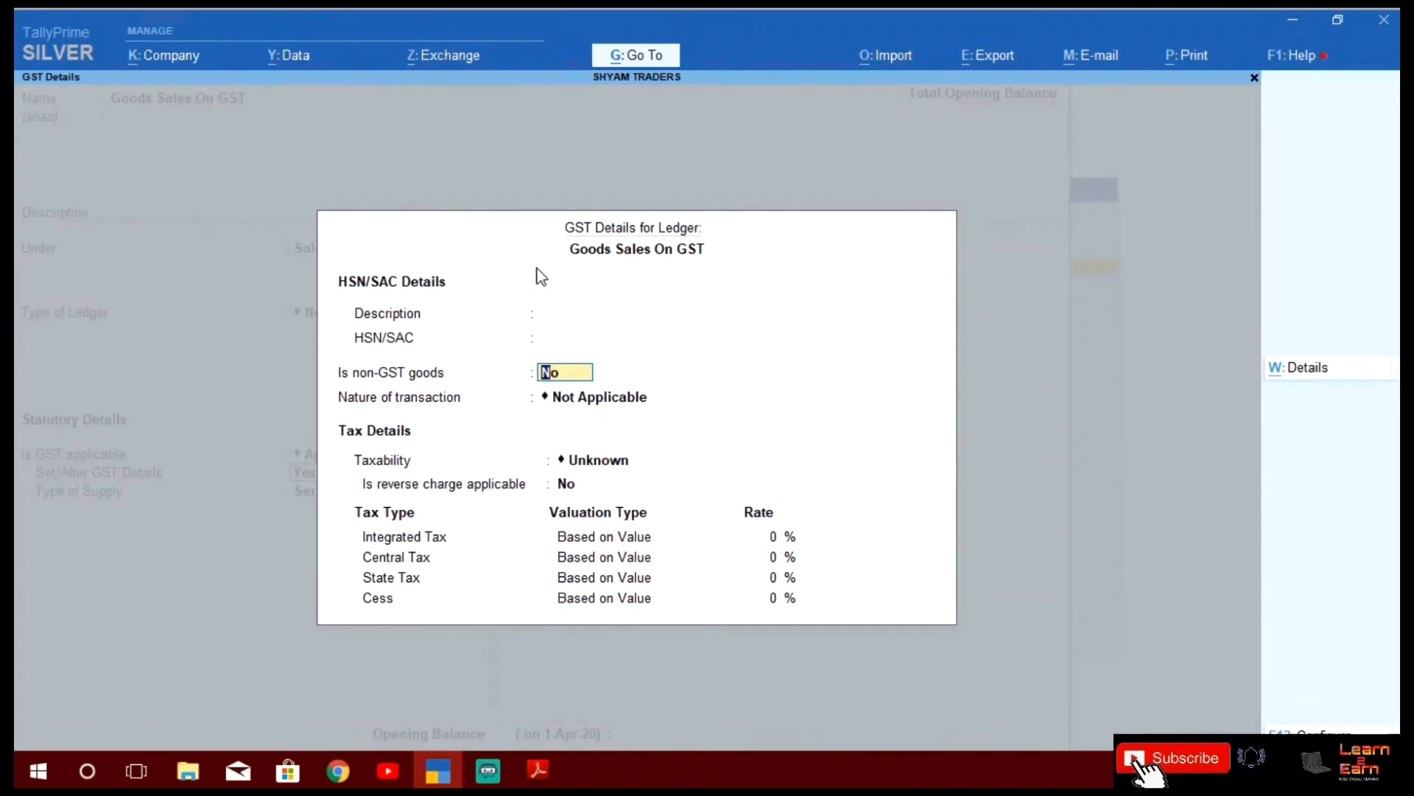
{"action": "key", "text": "Return"}
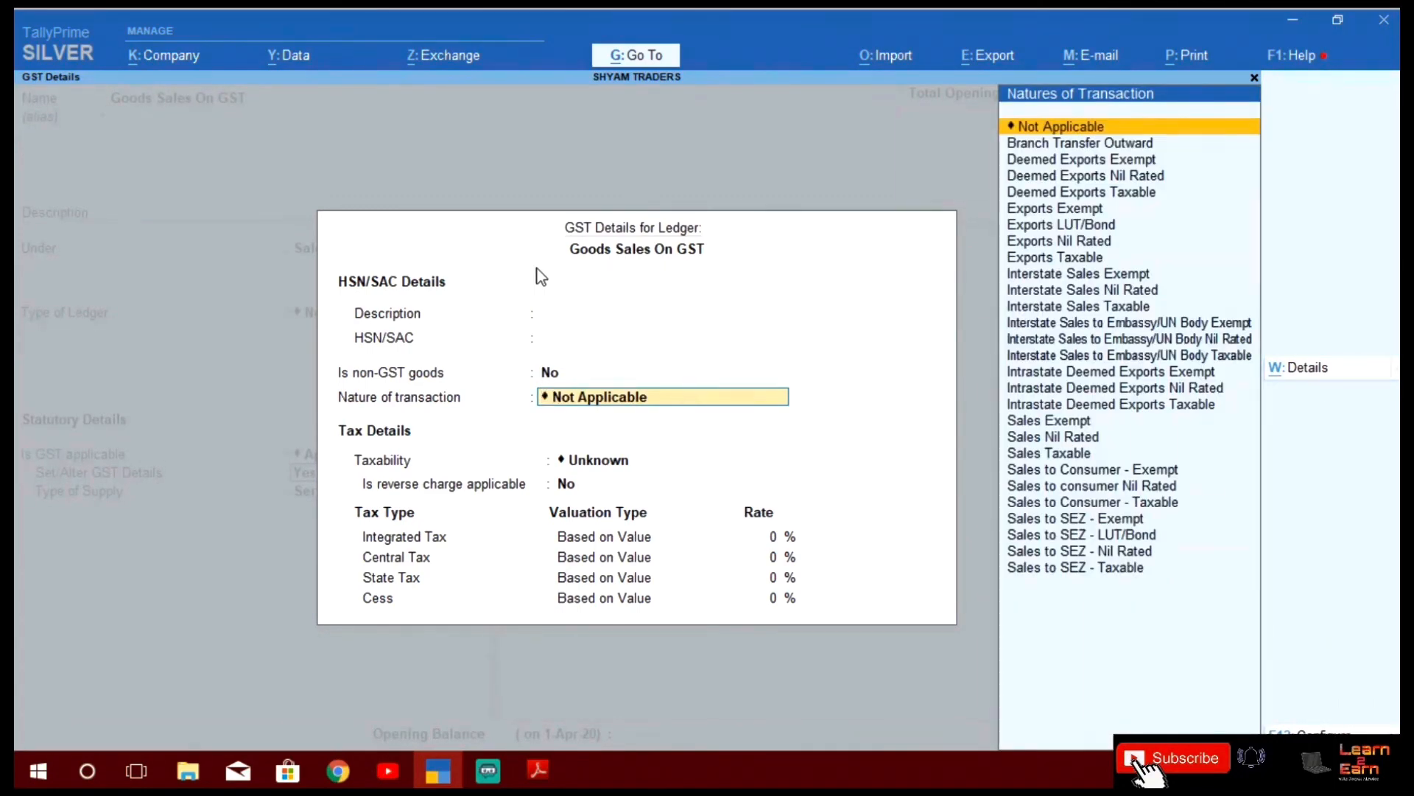
{"action": "key", "text": "Down"}
{"action": "key", "text": "Down"}
{"action": "key", "text": "Down"}
{"action": "key", "text": "Down"}
{"action": "key", "text": "Down"}
{"action": "key", "text": "Down"}
{"action": "key", "text": "Down"}
{"action": "key", "text": "Down"}
{"action": "key", "text": "Down"}
{"action": "key", "text": "Down"}
{"action": "key", "text": "Down"}
{"action": "key", "text": "Down"}
{"action": "key", "text": "Down"}
{"action": "key", "text": "Down"}
{"action": "key", "text": "Down"}
{"action": "key", "text": "Down"}
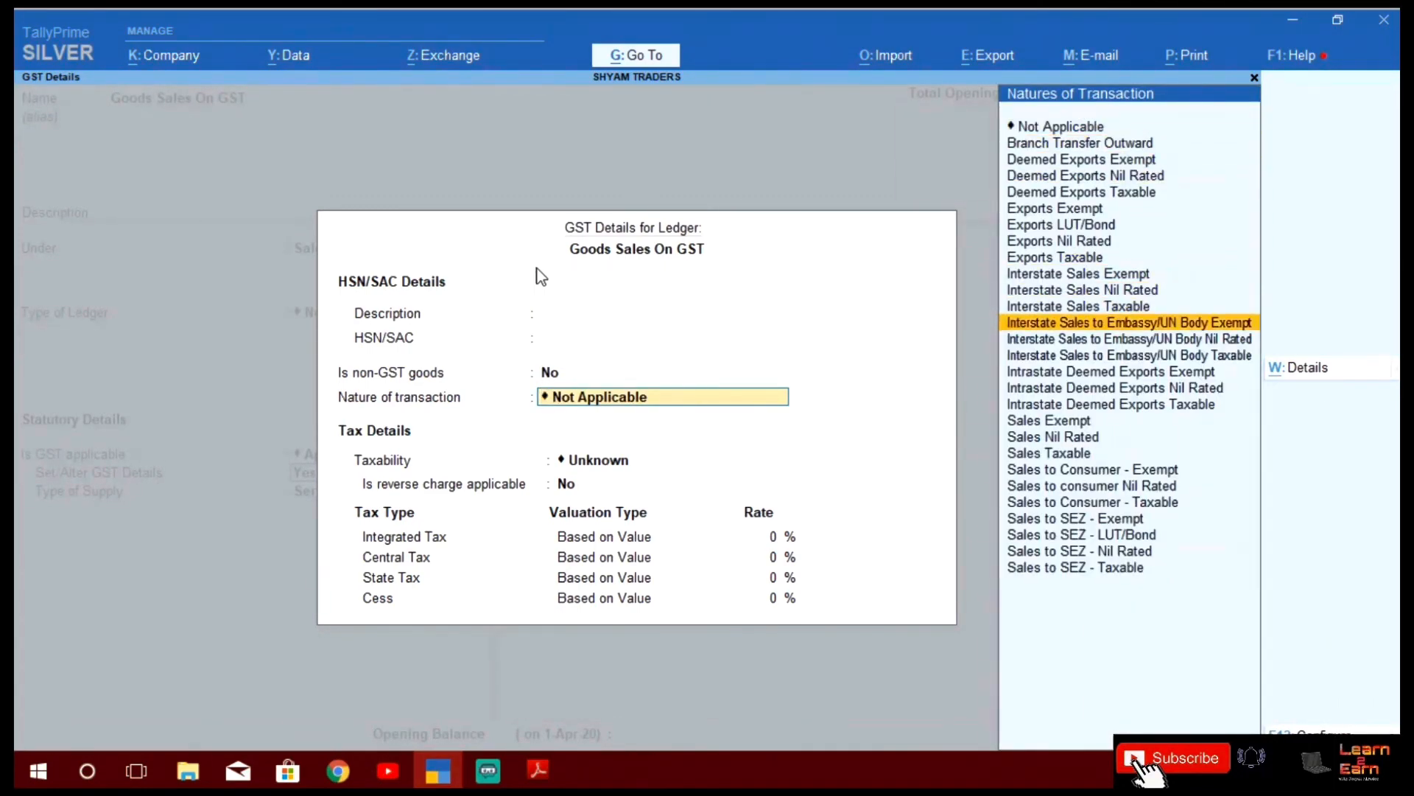
{"action": "key", "text": "Down"}
{"action": "key", "text": "Down"}
{"action": "key", "text": "Down"}
{"action": "key", "text": "Down"}
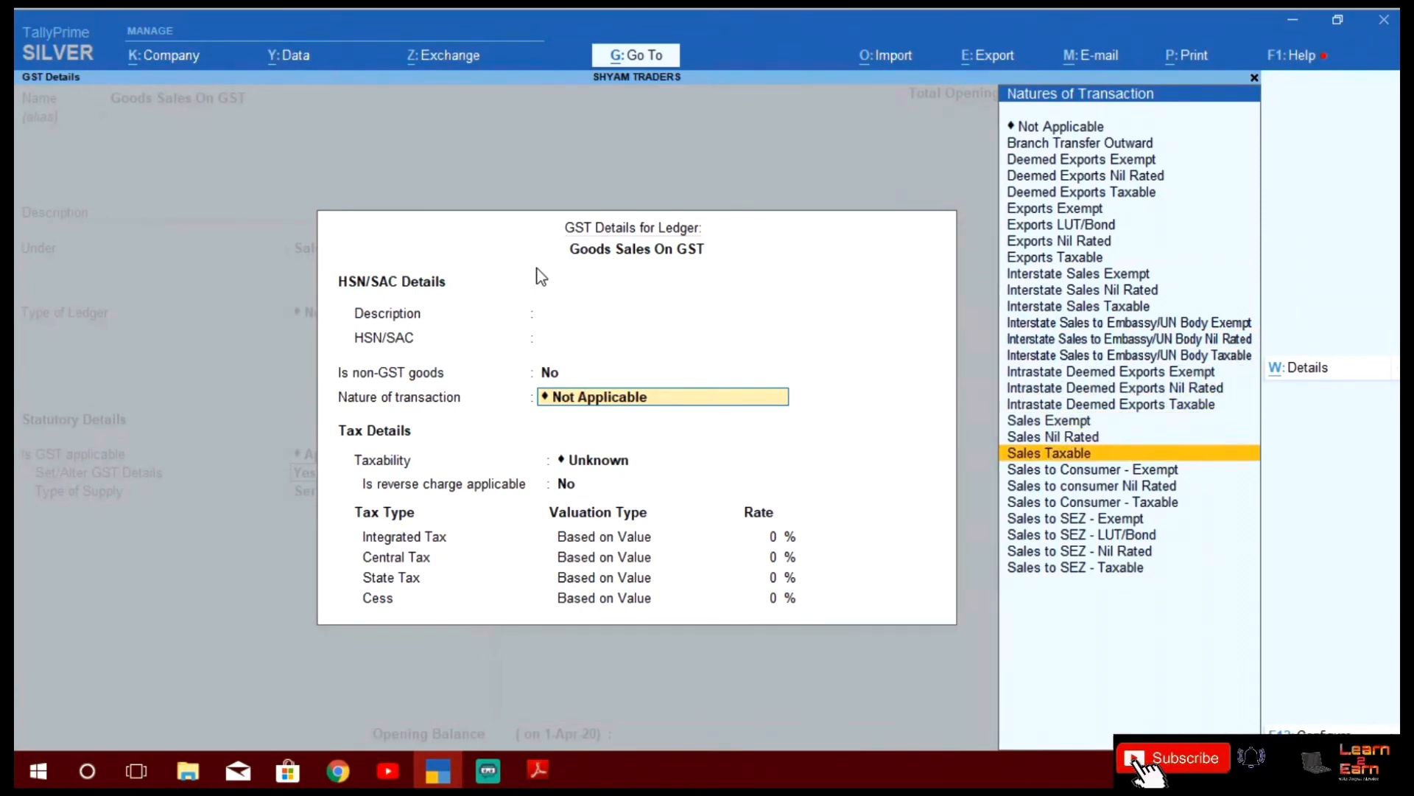
{"action": "key", "text": "Return"}
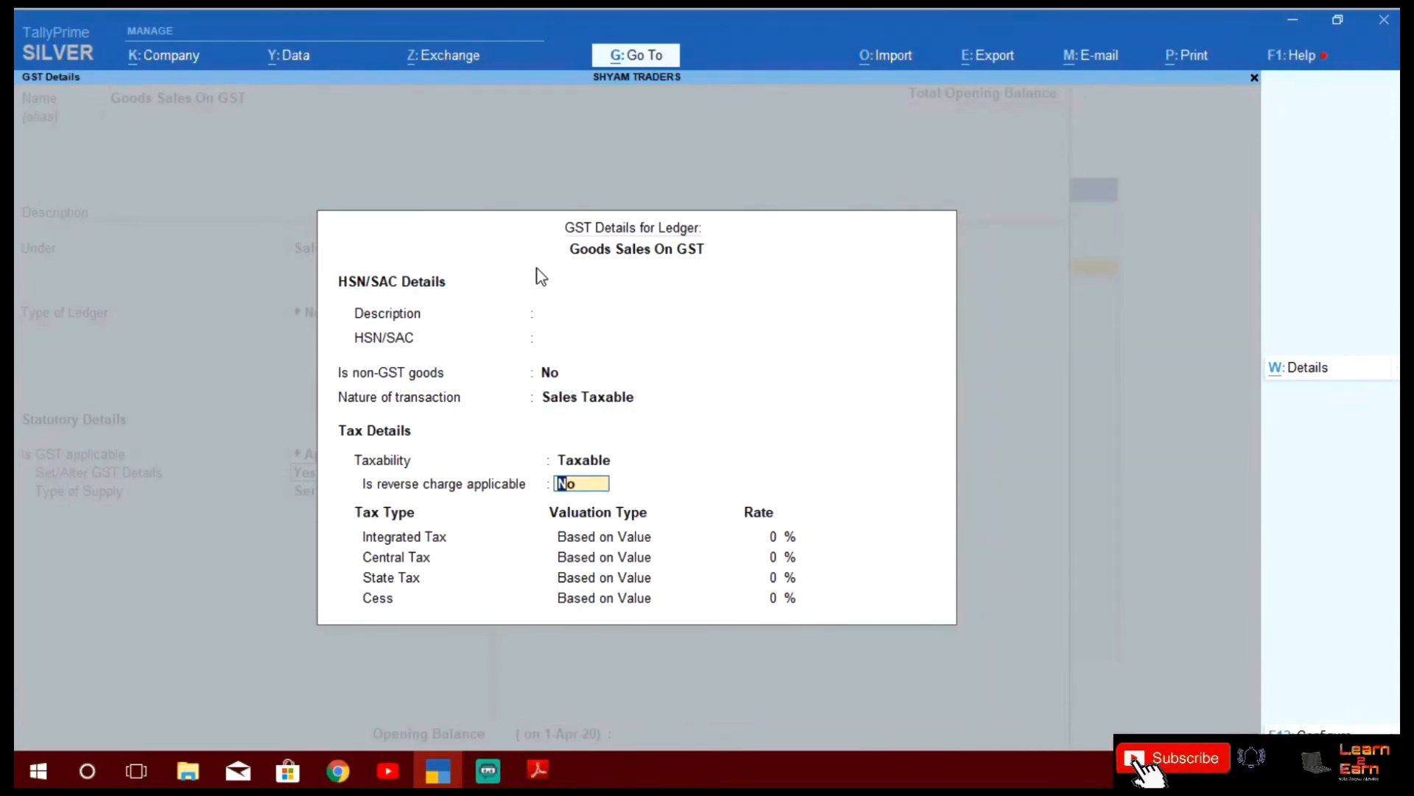
{"action": "key", "text": "Return"}
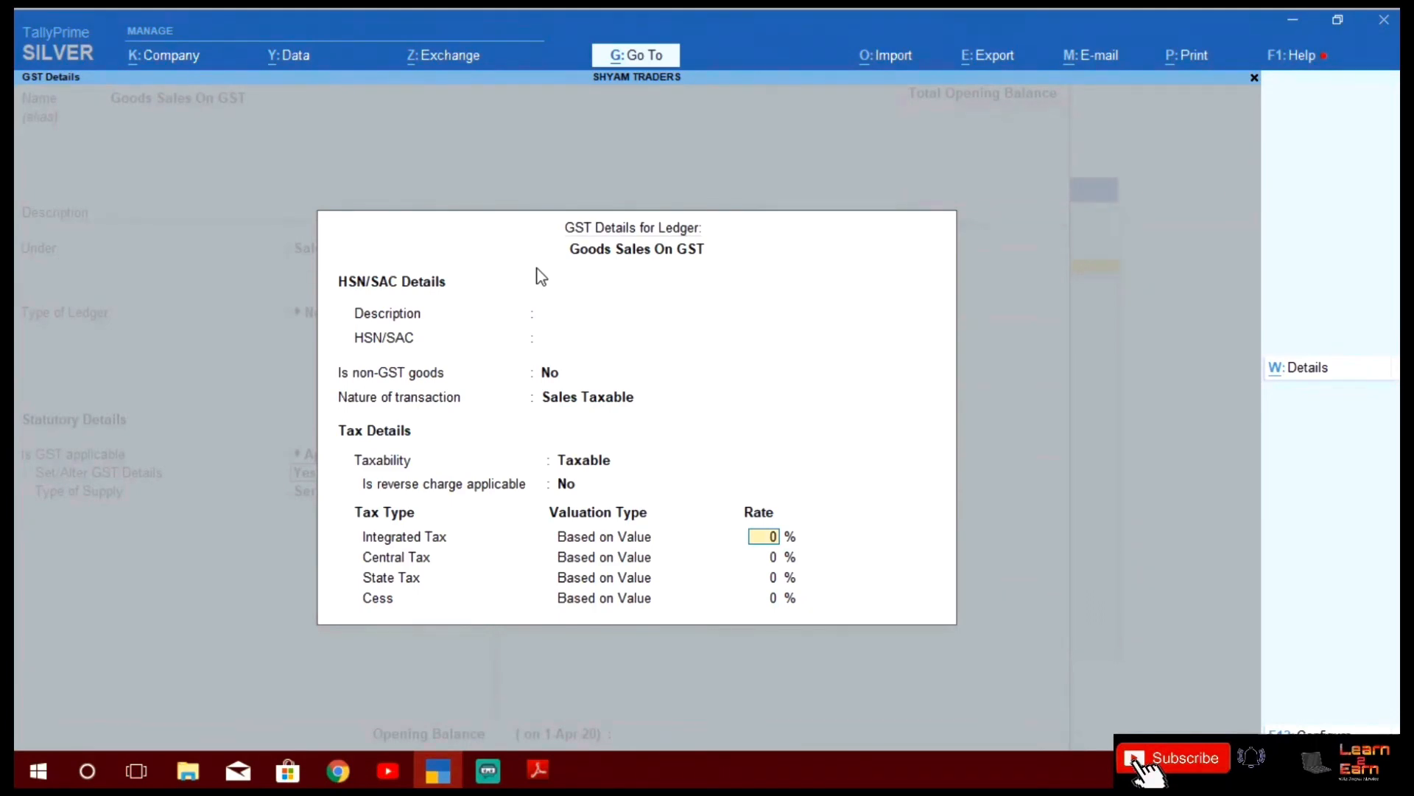
{"action": "type", "text": "18"}
{"action": "key", "text": "Return"}
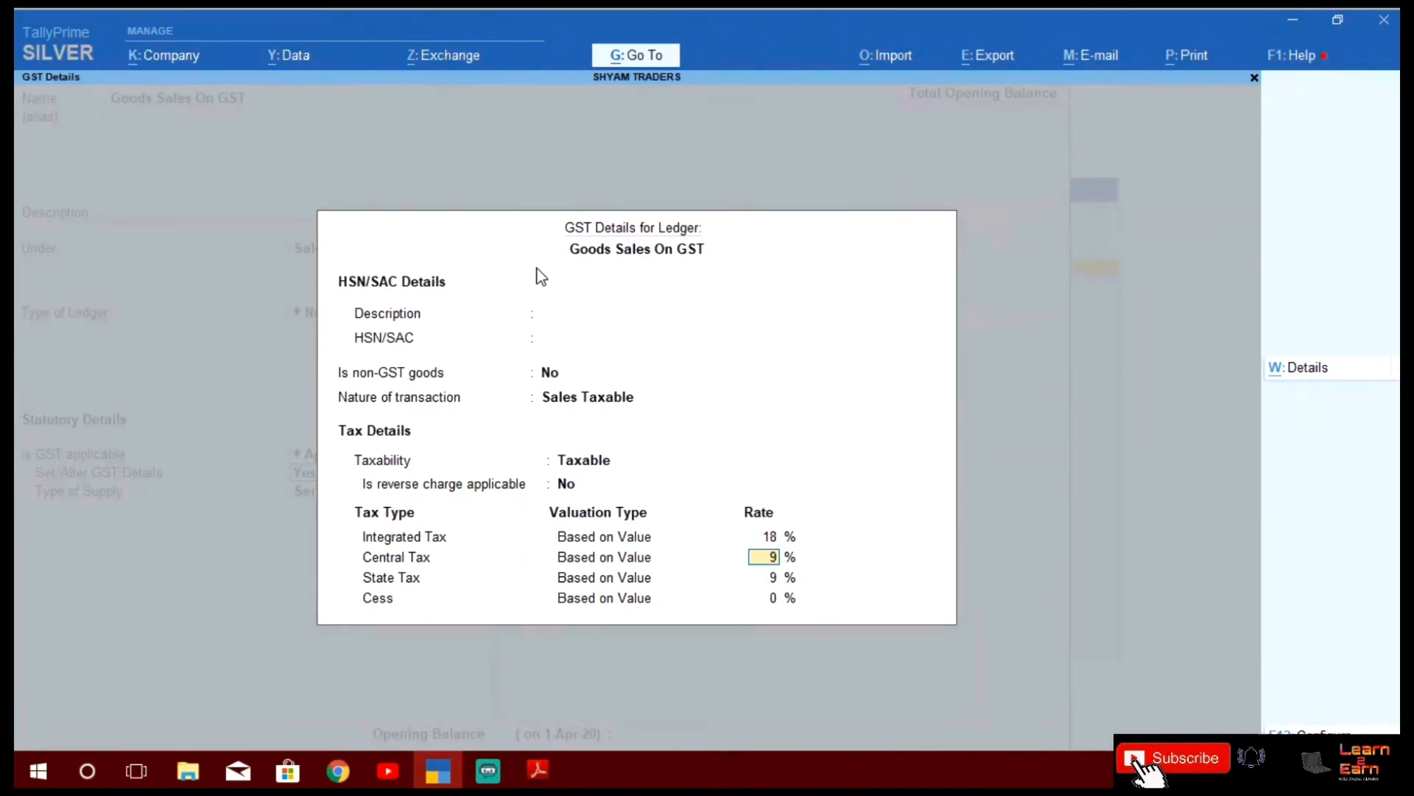
{"action": "key", "text": "Return"}
{"action": "key", "text": "Return"}
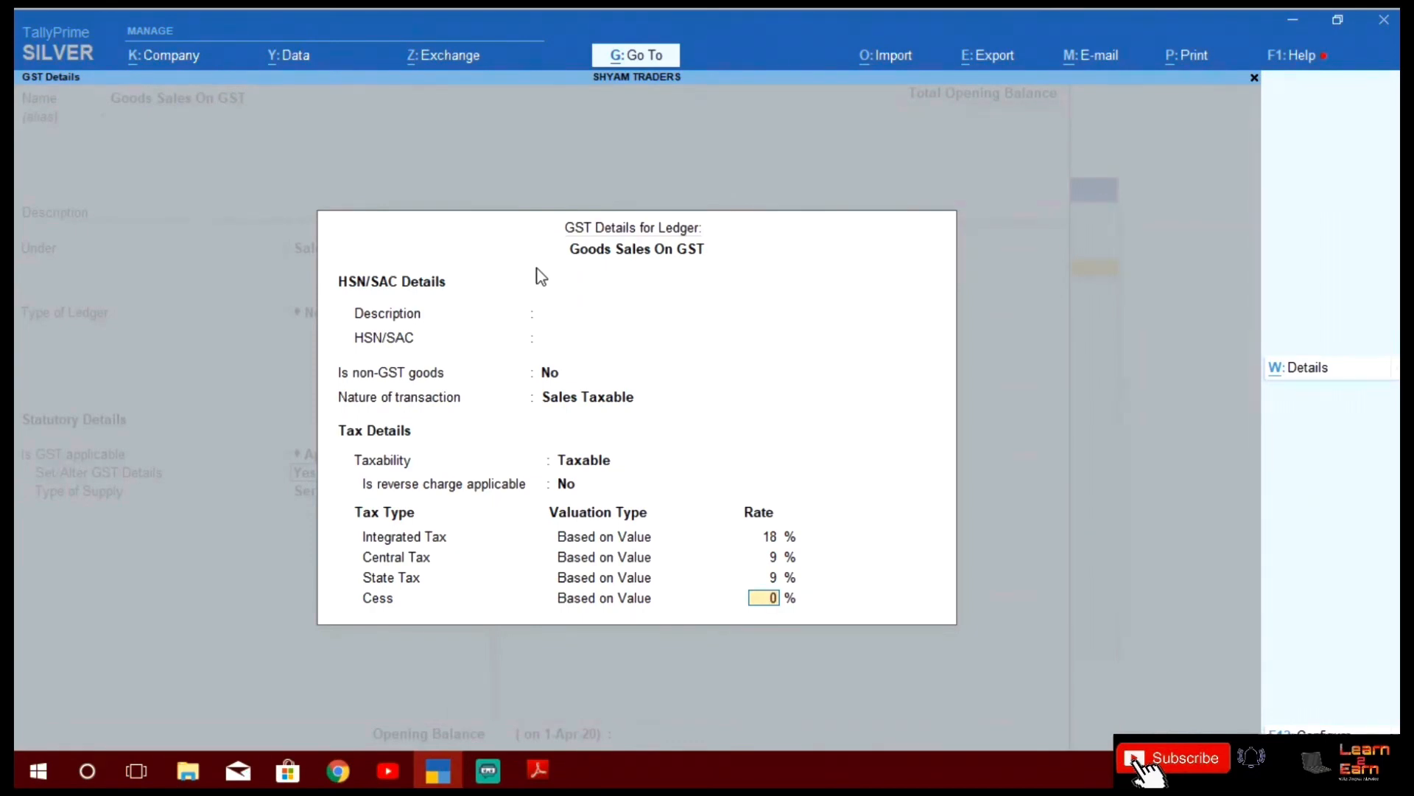
{"action": "key", "text": "Return"}
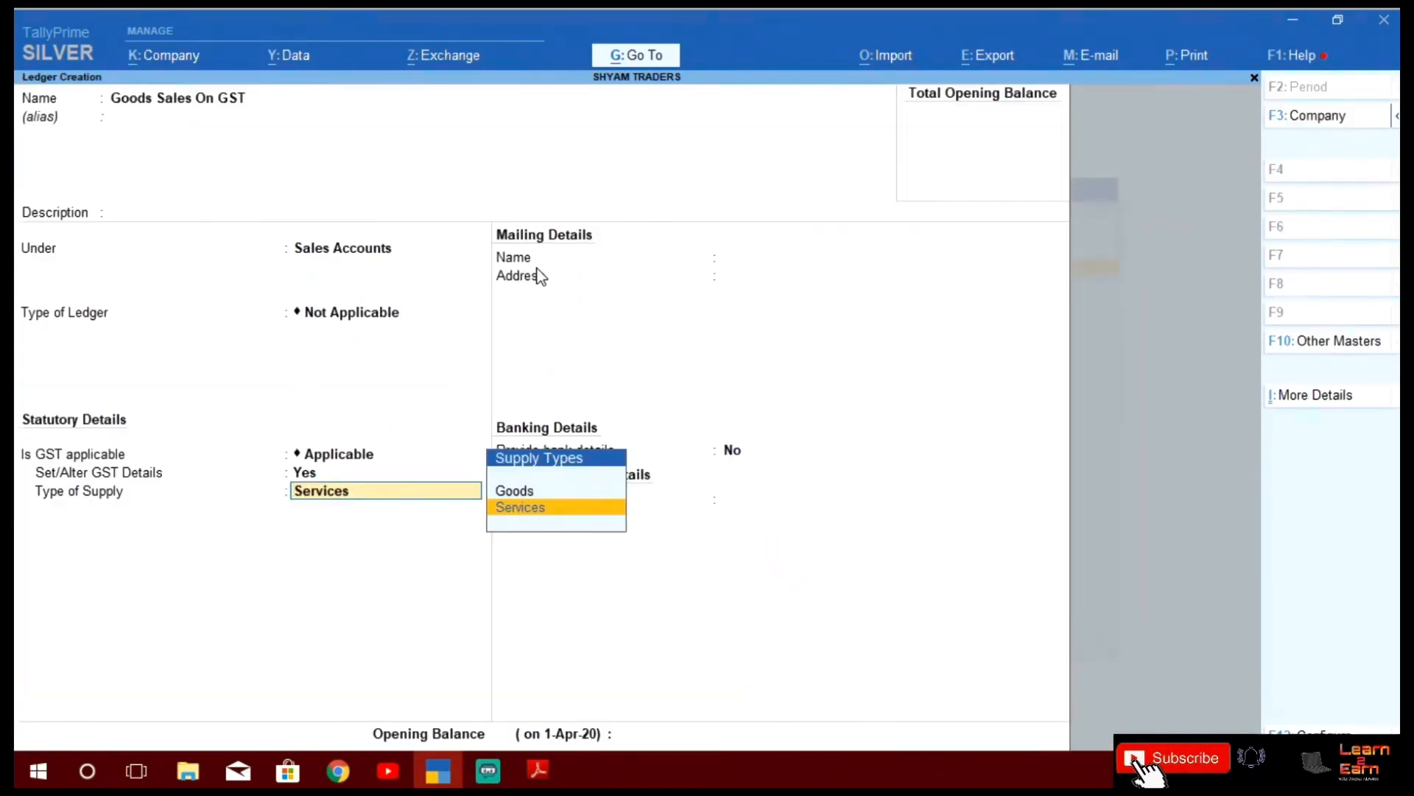
Set supply type to Goods, rename the ledger 'Goods Sales On GST 18%', and save it
{"action": "key", "text": "Up"}
{"action": "key", "text": "Return"}
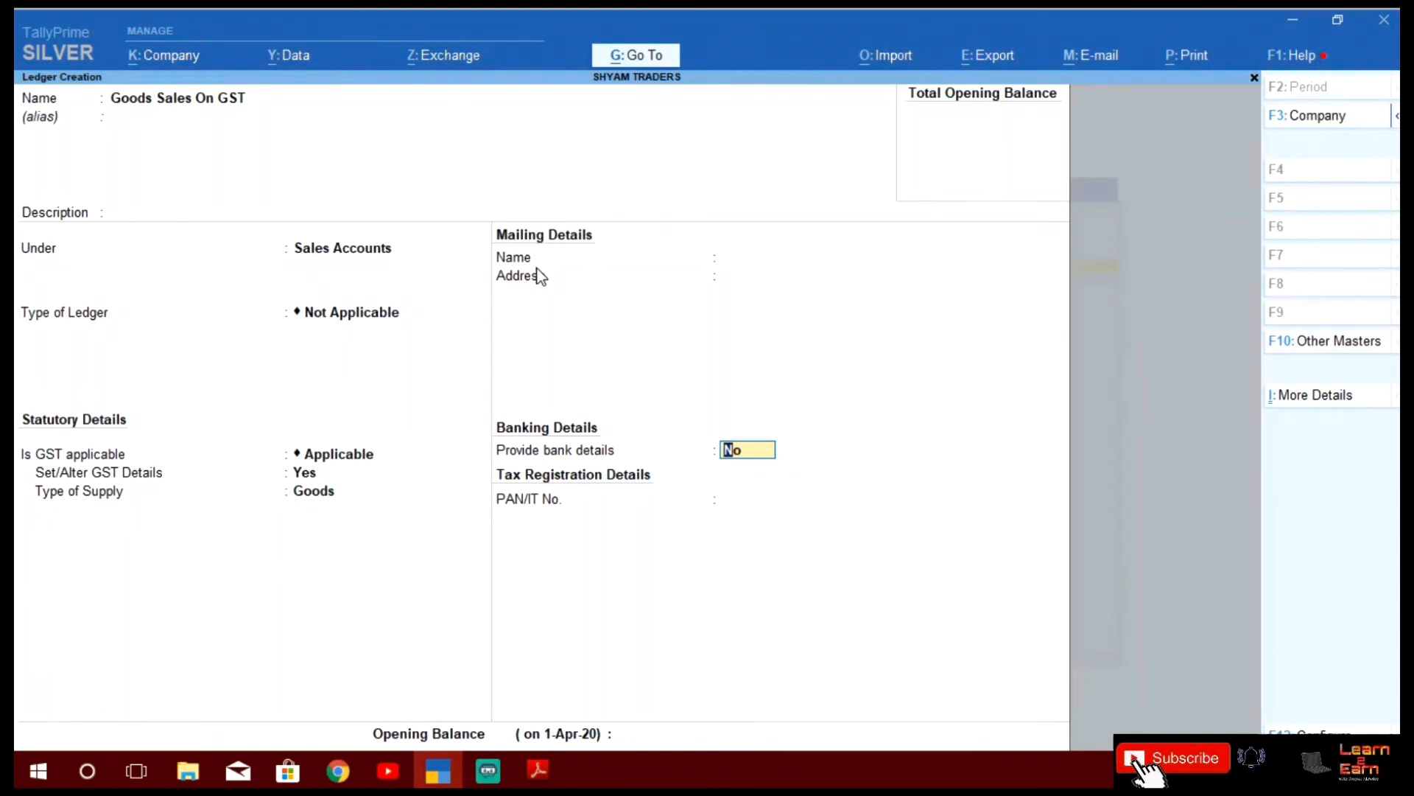
{"action": "key", "text": "BackSpace"}
{"action": "key", "text": "BackSpace"}
{"action": "key", "text": "BackSpace"}
{"action": "key", "text": "BackSpace"}
{"action": "key", "text": "BackSpace"}
{"action": "key", "text": "BackSpace"}
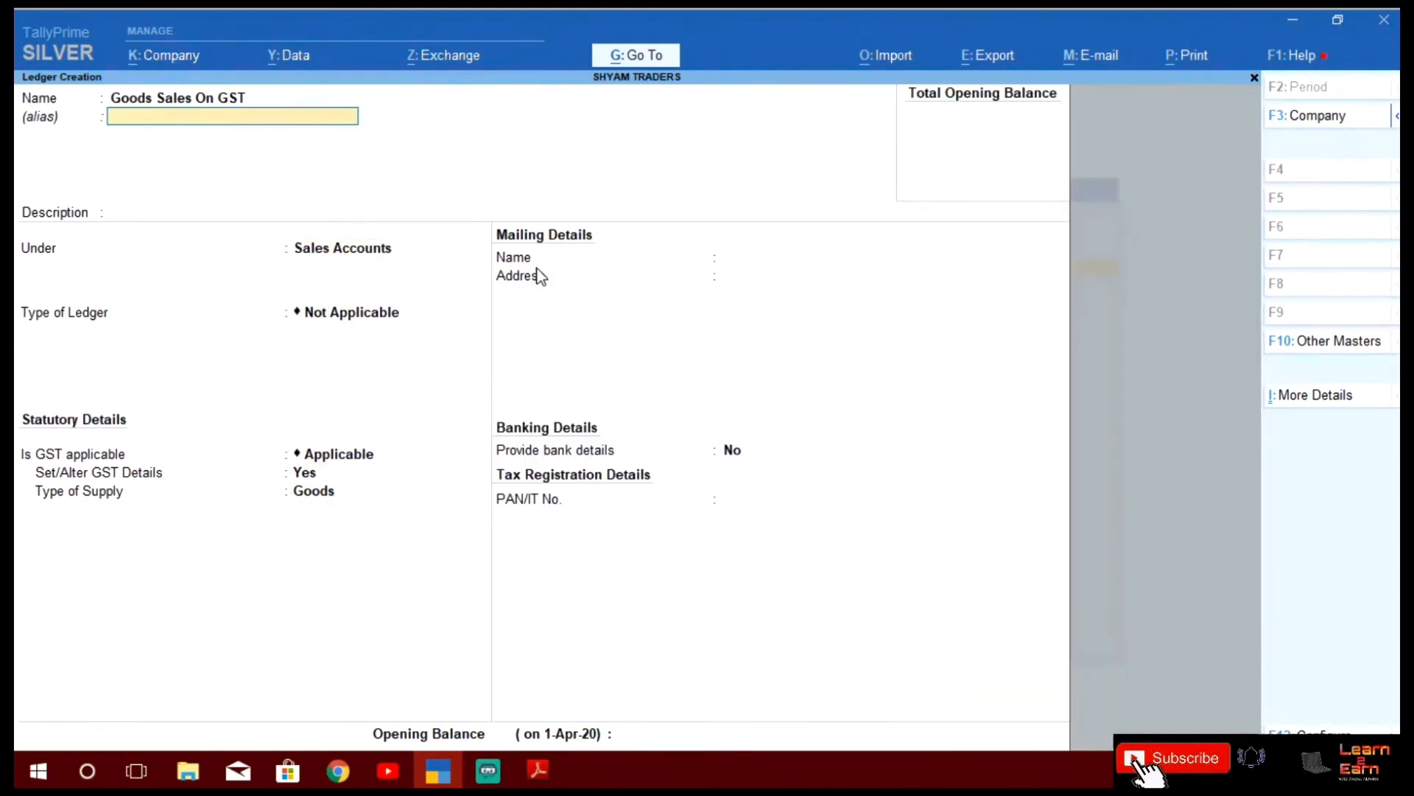
{"action": "key", "text": "BackSpace"}
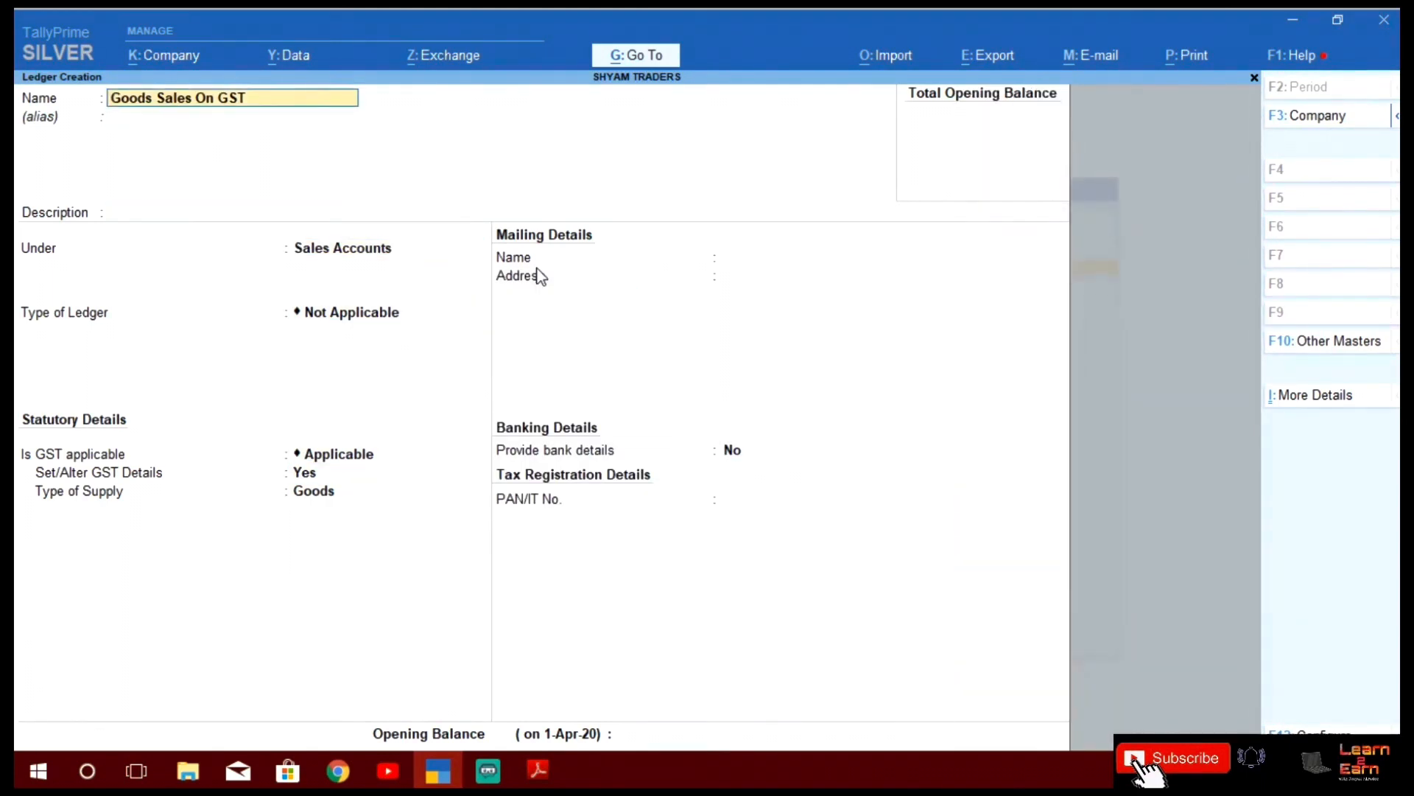
{"action": "type", "text": "18%"}
{"action": "key", "text": "Return"}
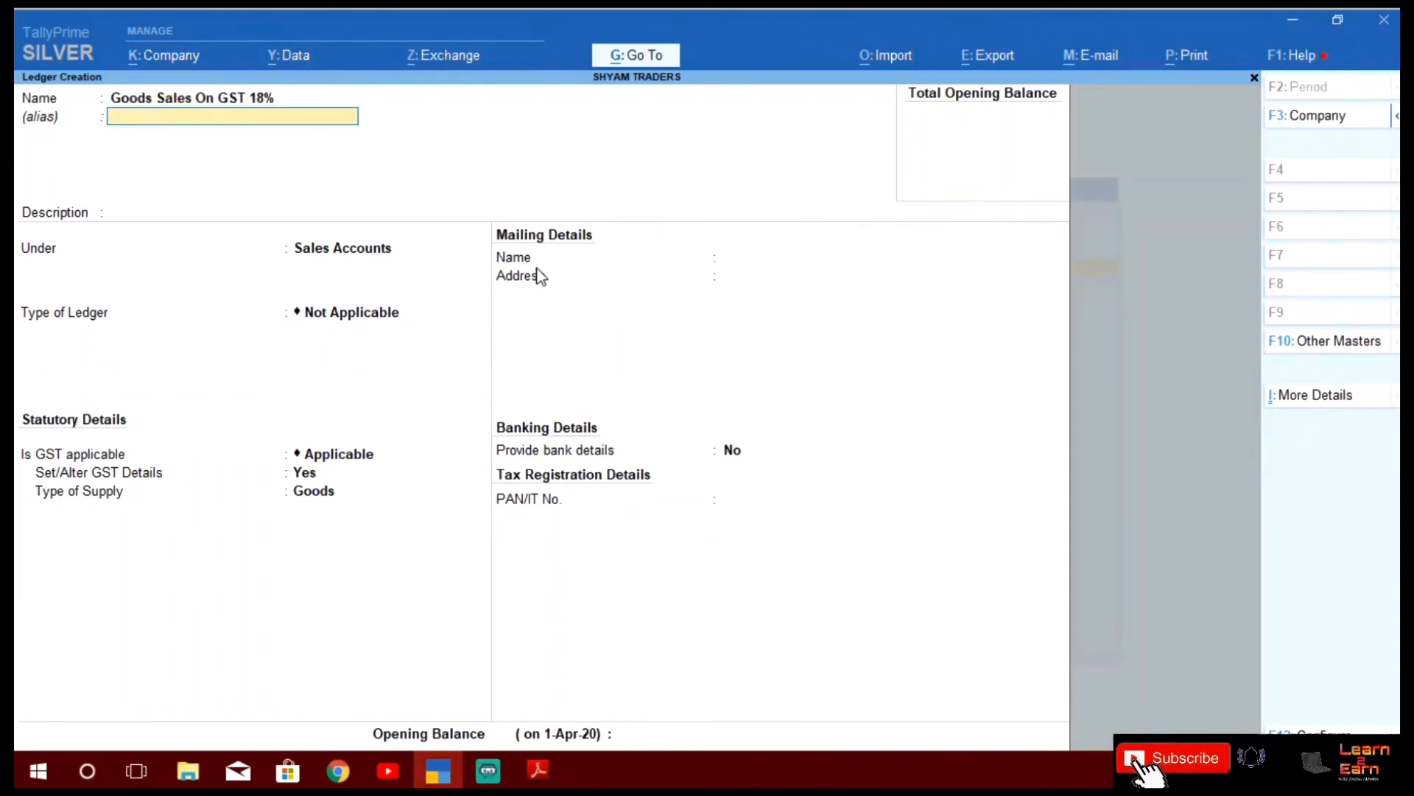
{"action": "key", "text": "Return"}
{"action": "key", "text": "Return"}
{"action": "key", "text": "Return"}
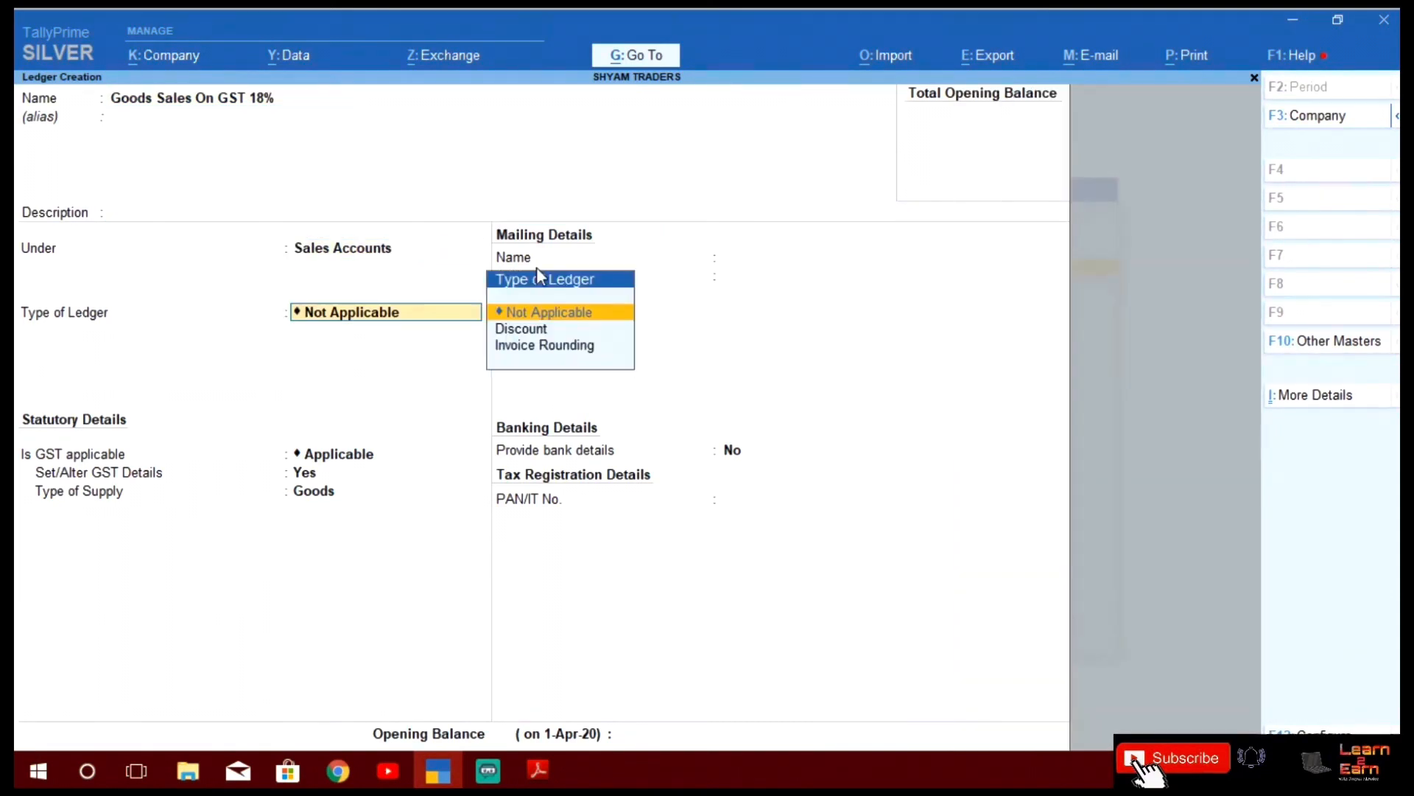
{"action": "key", "text": "Return"}
{"action": "key", "text": "Return"}
{"action": "key", "text": "Return"}
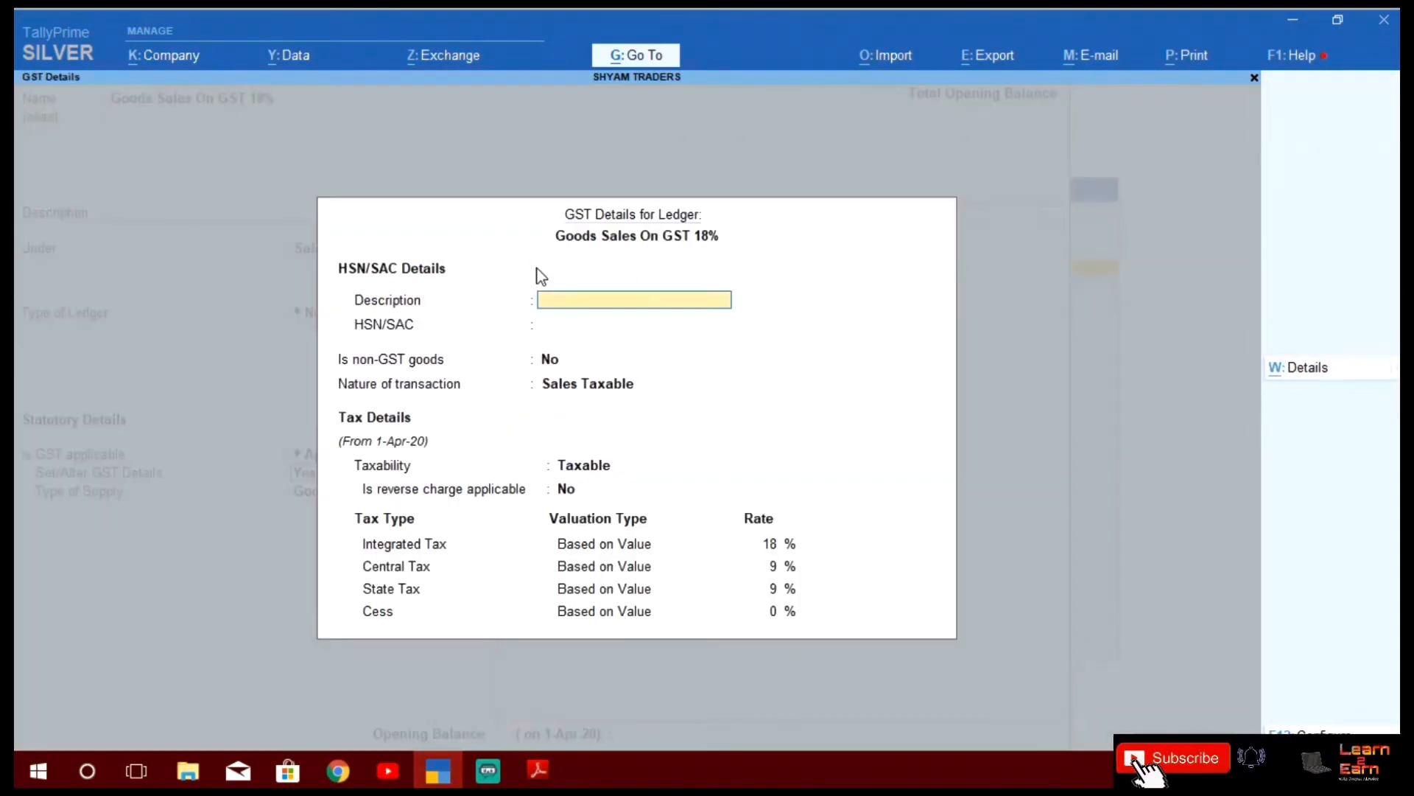
{"action": "key", "text": "Return"}
{"action": "key", "text": "Return"}
{"action": "key", "text": "Return"}
{"action": "key", "text": "Return"}
{"action": "key", "text": "Return"}
{"action": "key", "text": "Return"}
{"action": "key", "text": "Return"}
{"action": "key", "text": "Return"}
{"action": "key", "text": "Return"}
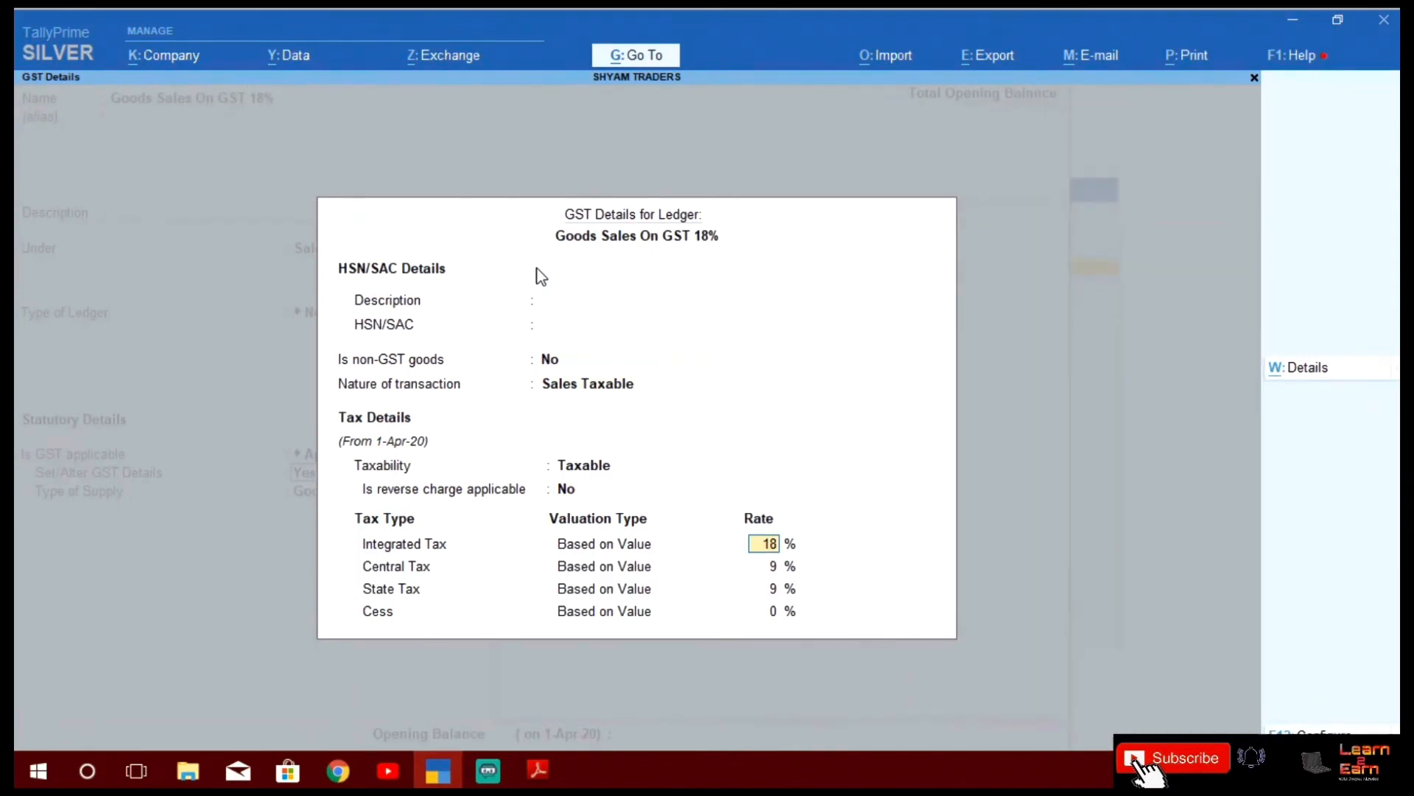
{"action": "key", "text": "Return"}
{"action": "key", "text": "Return"}
{"action": "key", "text": "Return"}
{"action": "key", "text": "Return"}
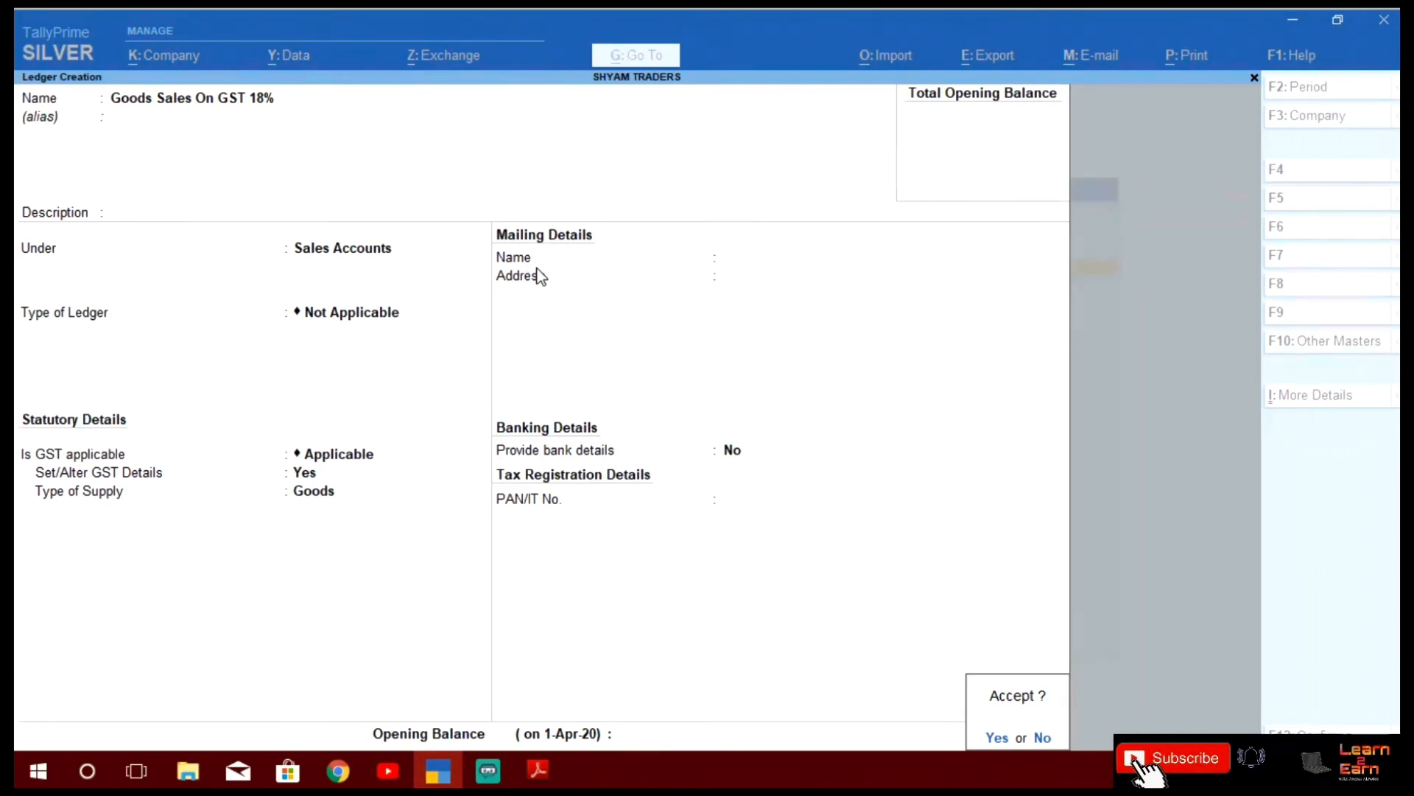
{"action": "key", "text": "Return"}
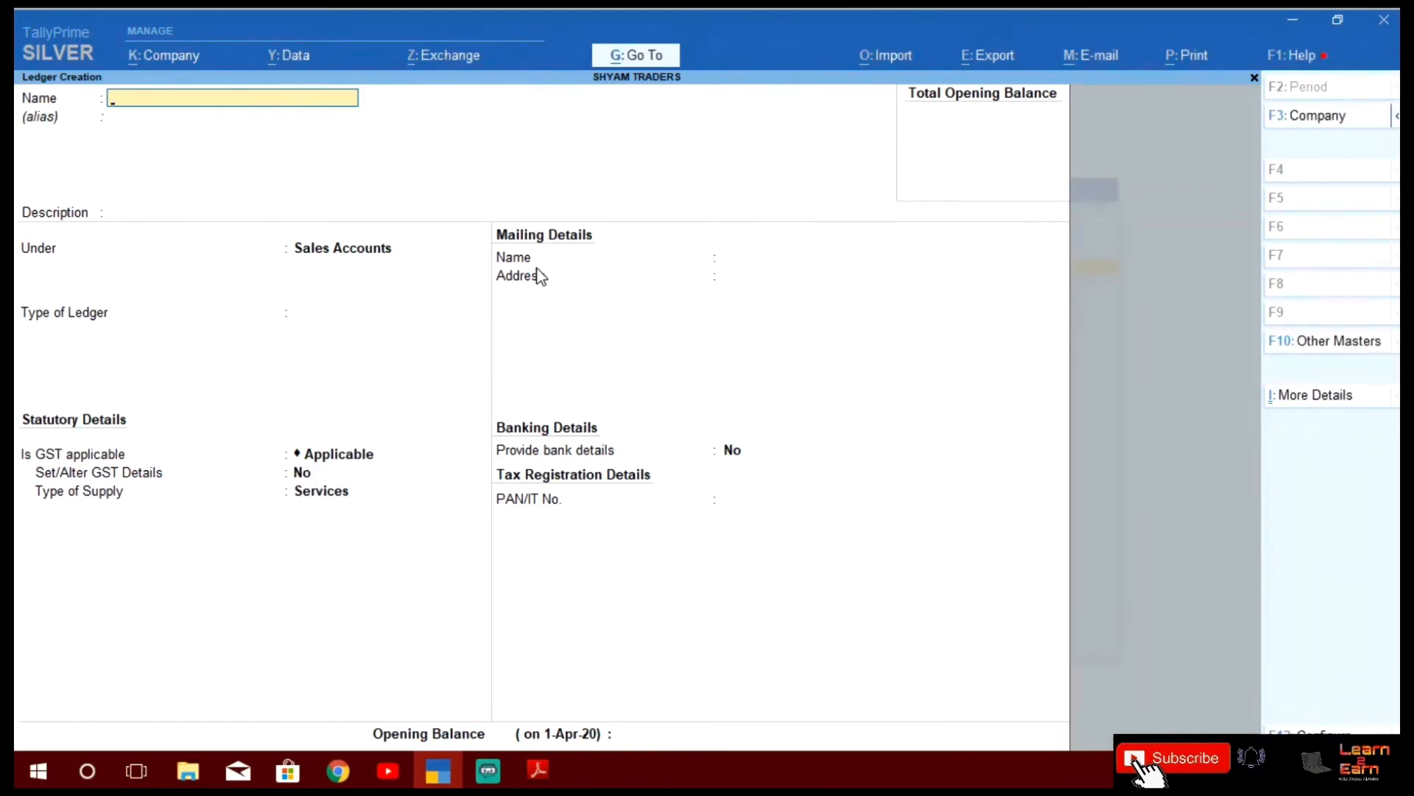
Name a new ledger 'Goods Purchases GST 18%'
{"action": "type", "text": "Goods Purchases Got"}
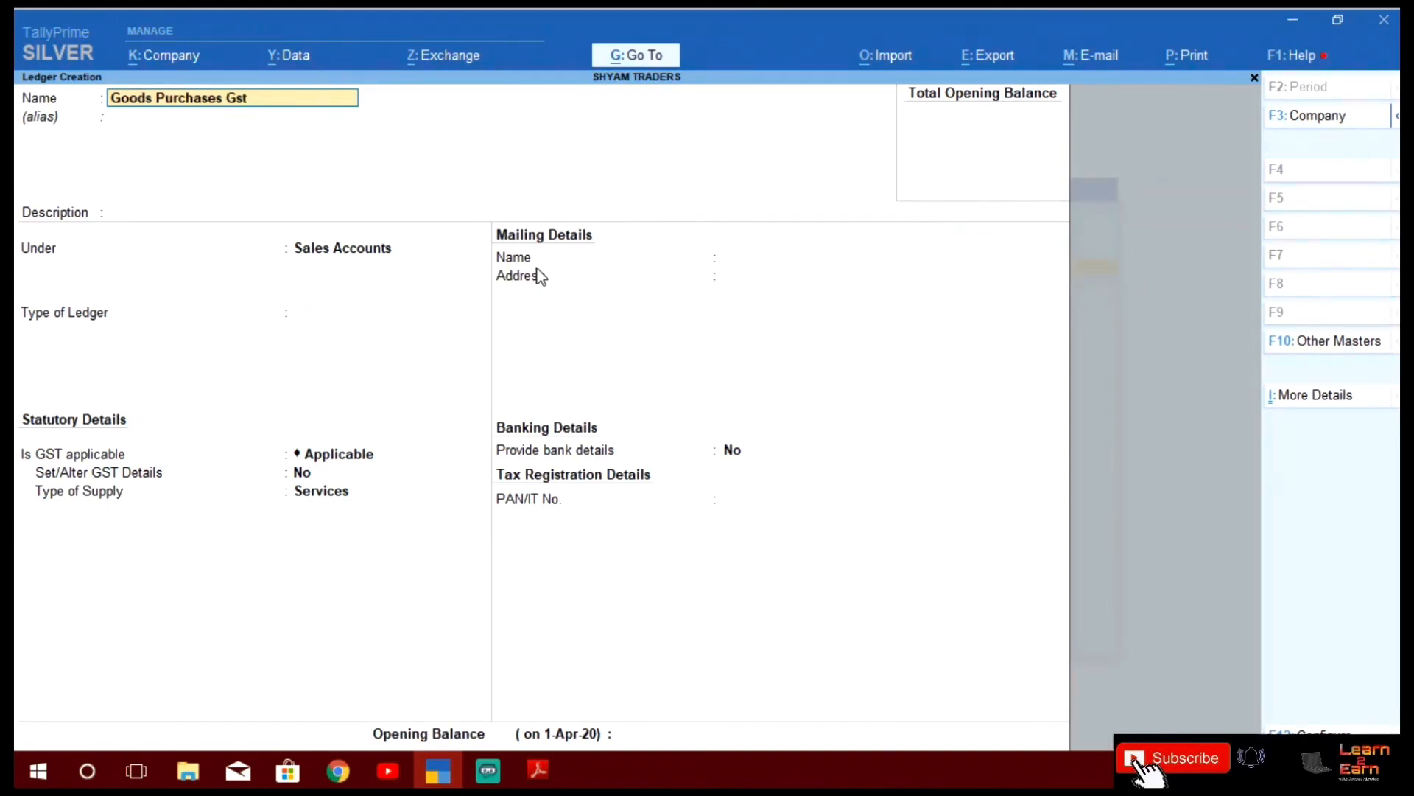
{"action": "key", "text": "BackSpace"}
{"action": "key", "text": "BackSpace"}
{"action": "type", "text": "ST 18%"}
{"action": "key", "text": "Return"}
Place it under Purchase Accounts, type Not Applicable, GST applicable, with Set/Alter GST Details Yes
{"action": "key", "text": "Return"}
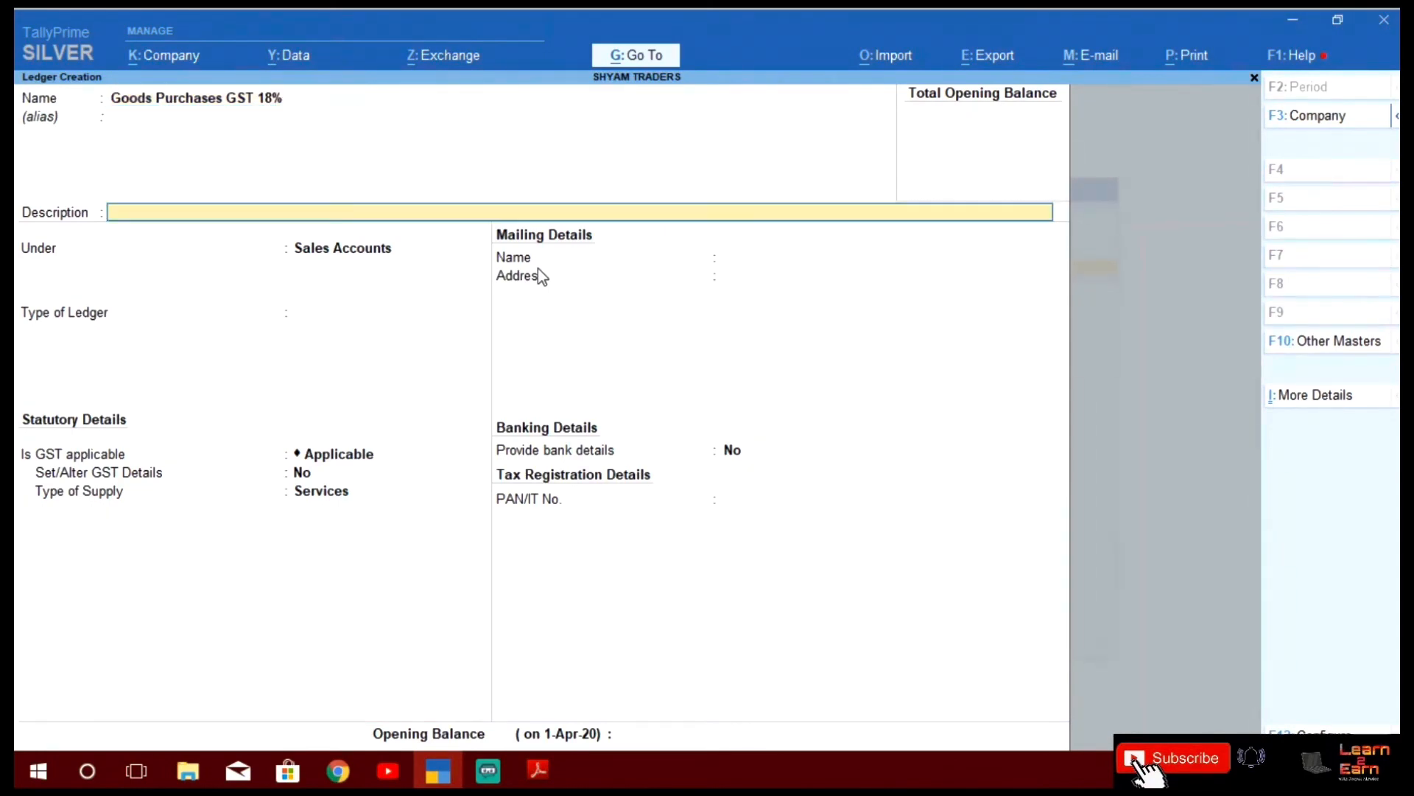
{"action": "key", "text": "Return"}
{"action": "type", "text": "Purcha"}
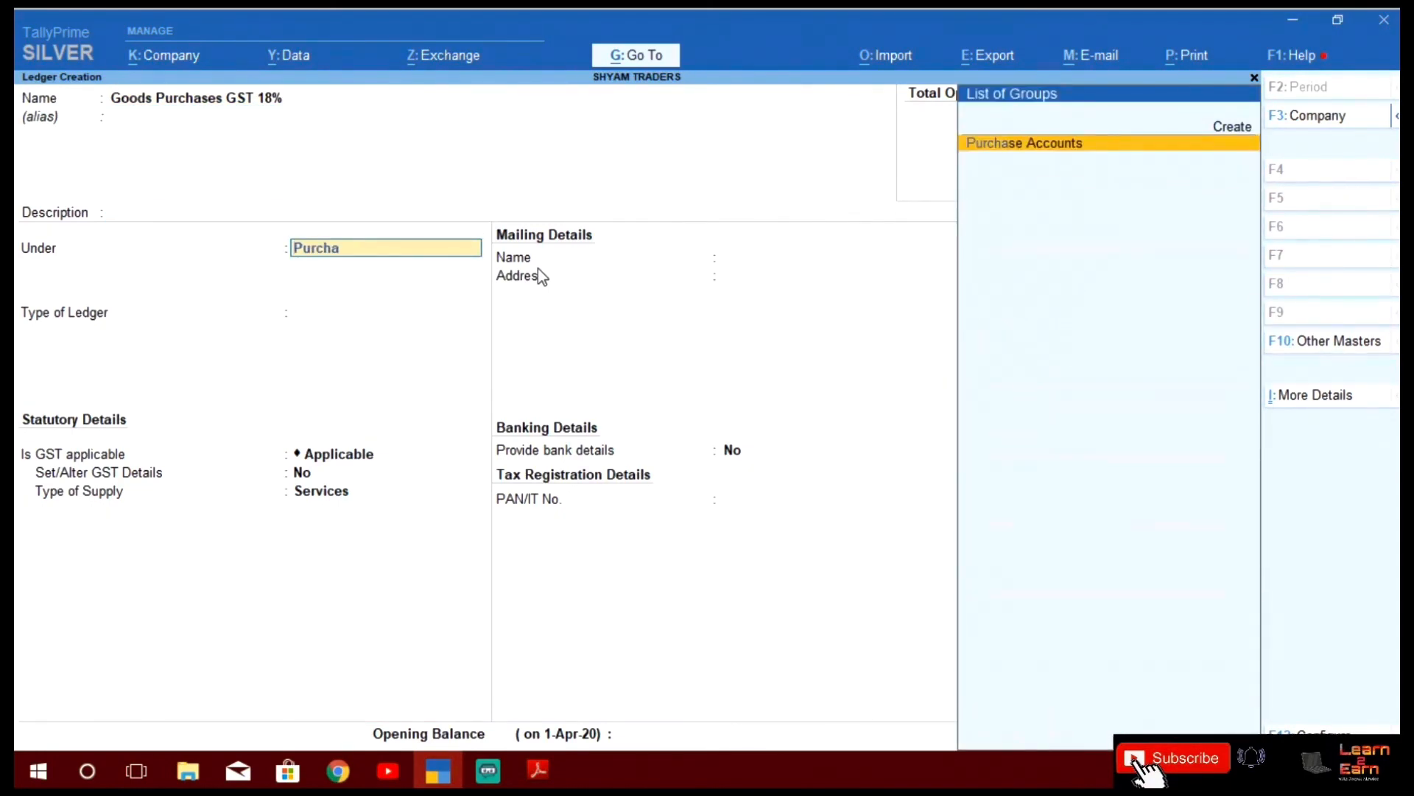
{"action": "key", "text": "Return"}
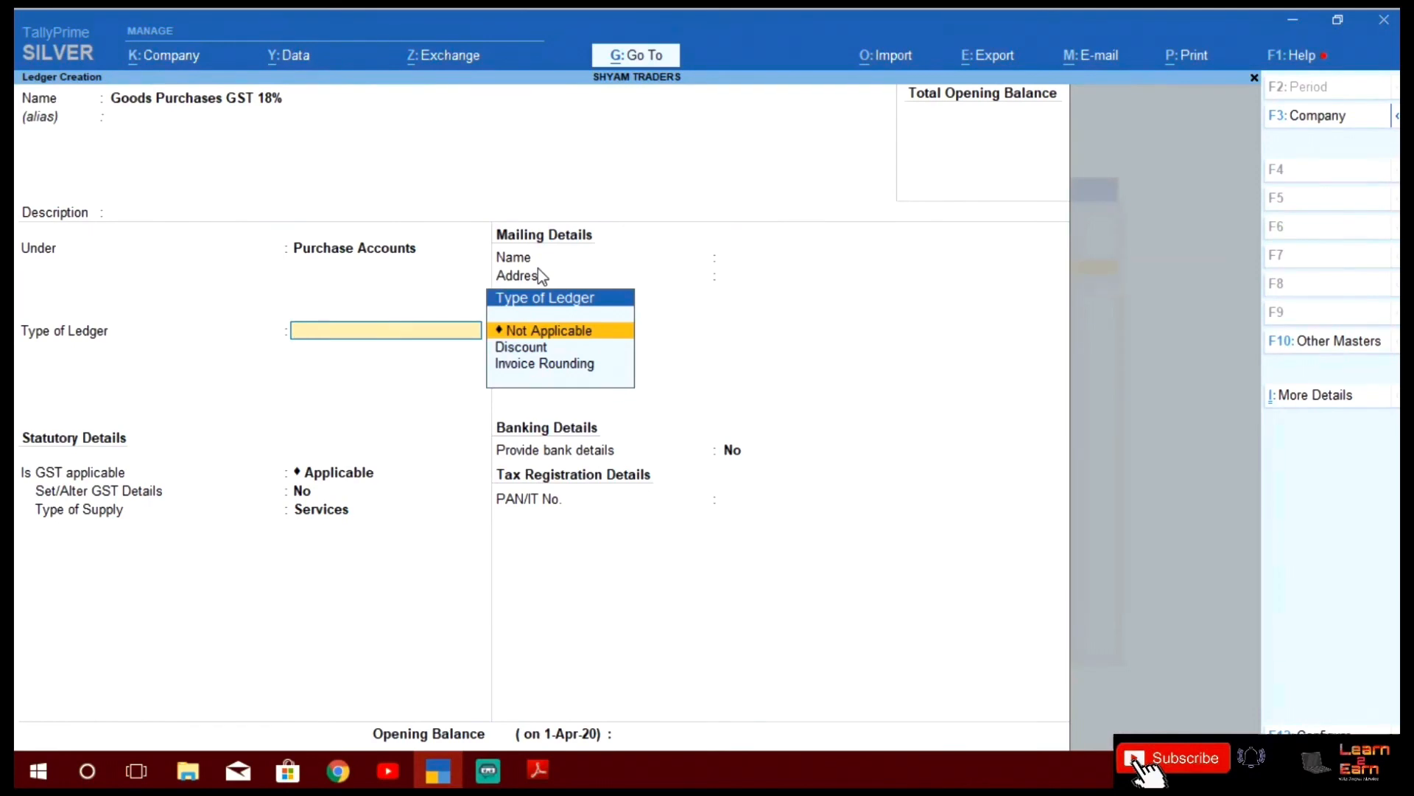
{"action": "key", "text": "Return"}
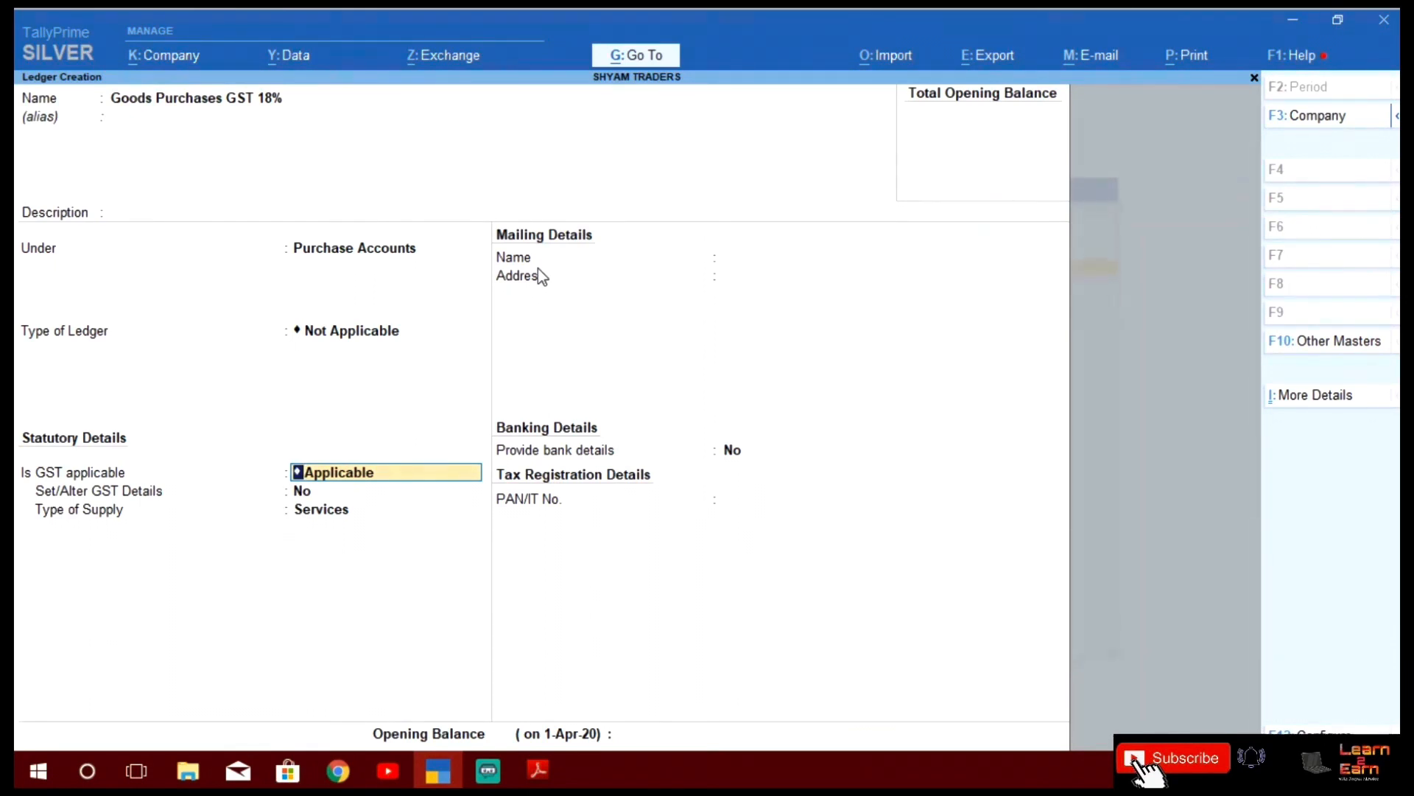
{"action": "key", "text": "Return"}
{"action": "type", "text": "y"}
{"action": "key", "text": "Return"}
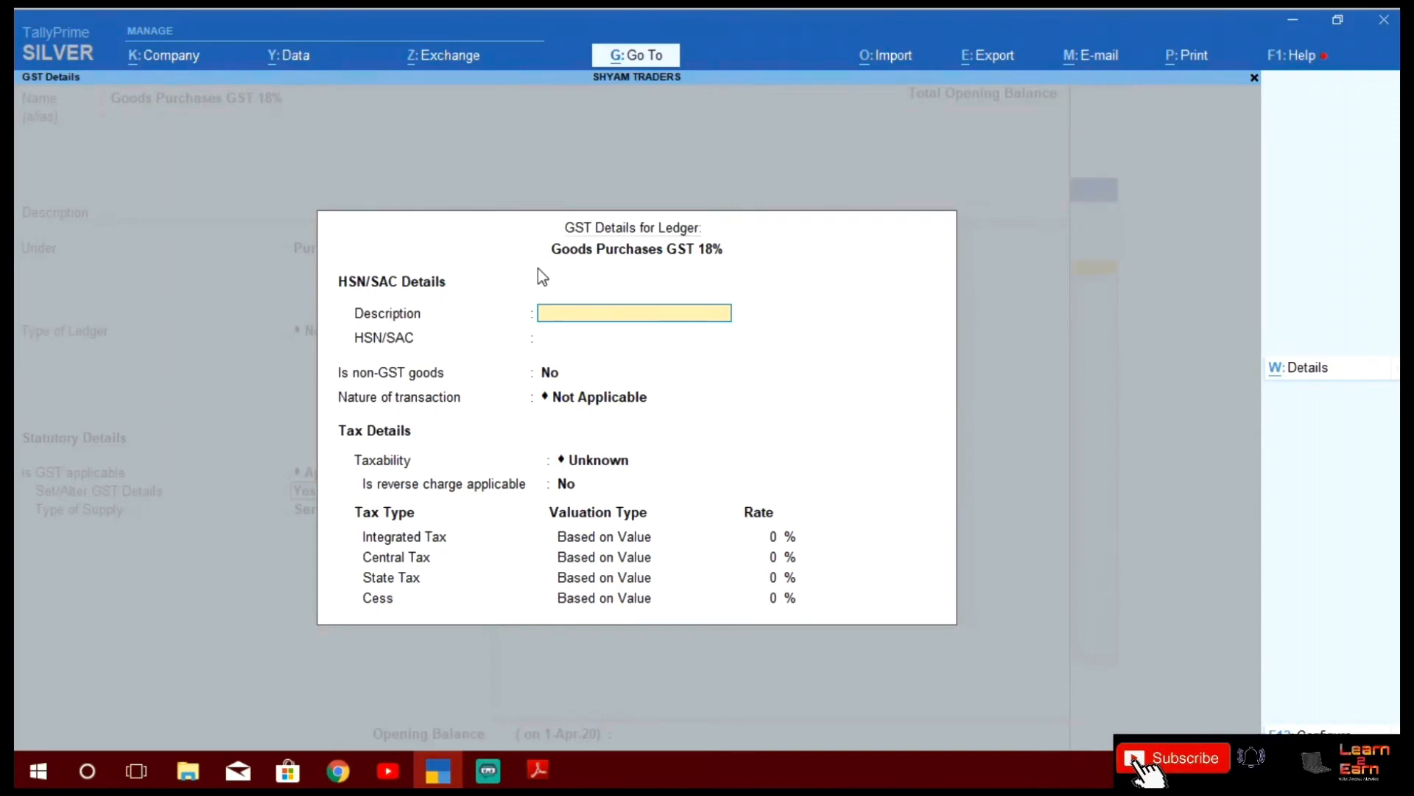
Set nature of transaction to Purchase Taxable with 18% integrated tax and Goods supply type
{"action": "key", "text": "Return"}
{"action": "key", "text": "Return"}
{"action": "key", "text": "Return"}
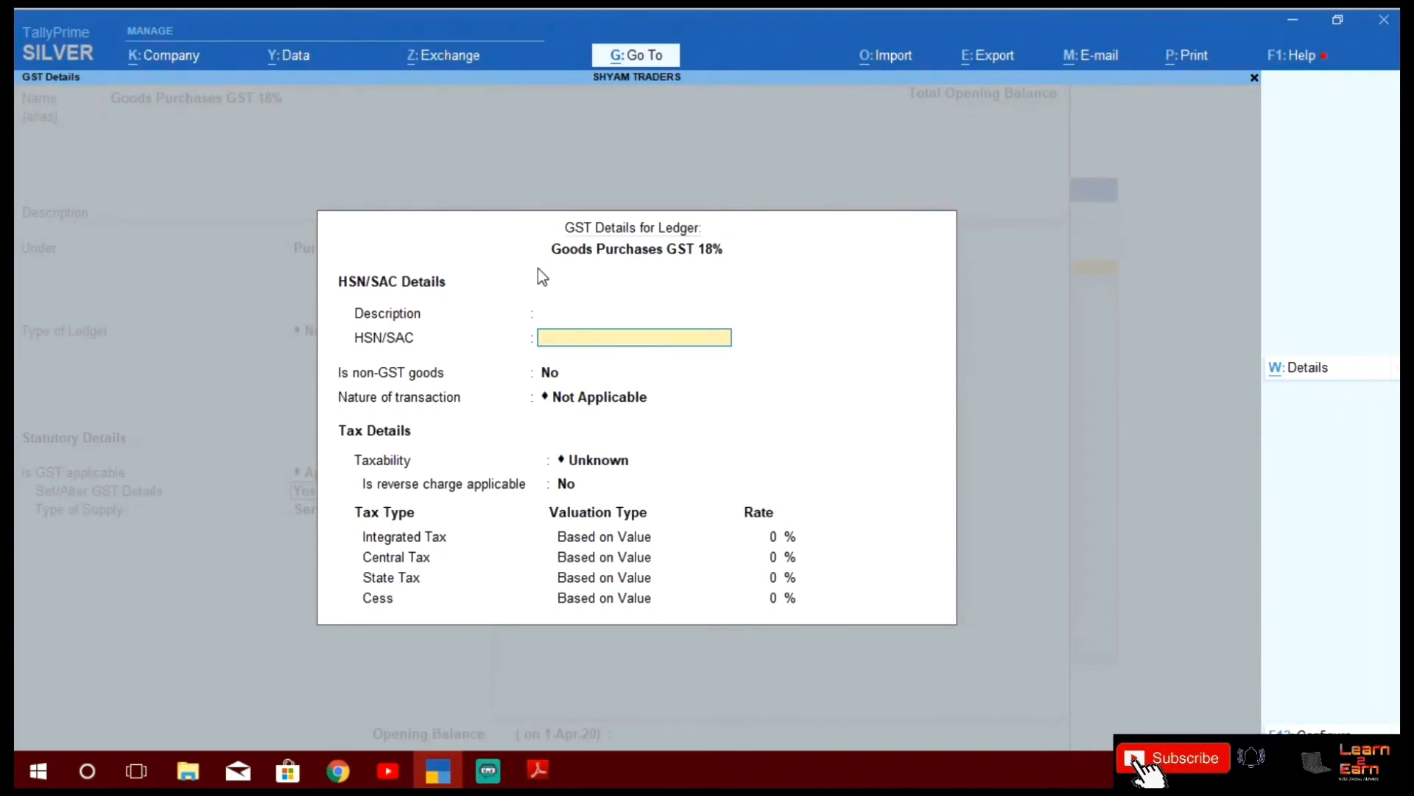
{"action": "type", "text": "Pur"}
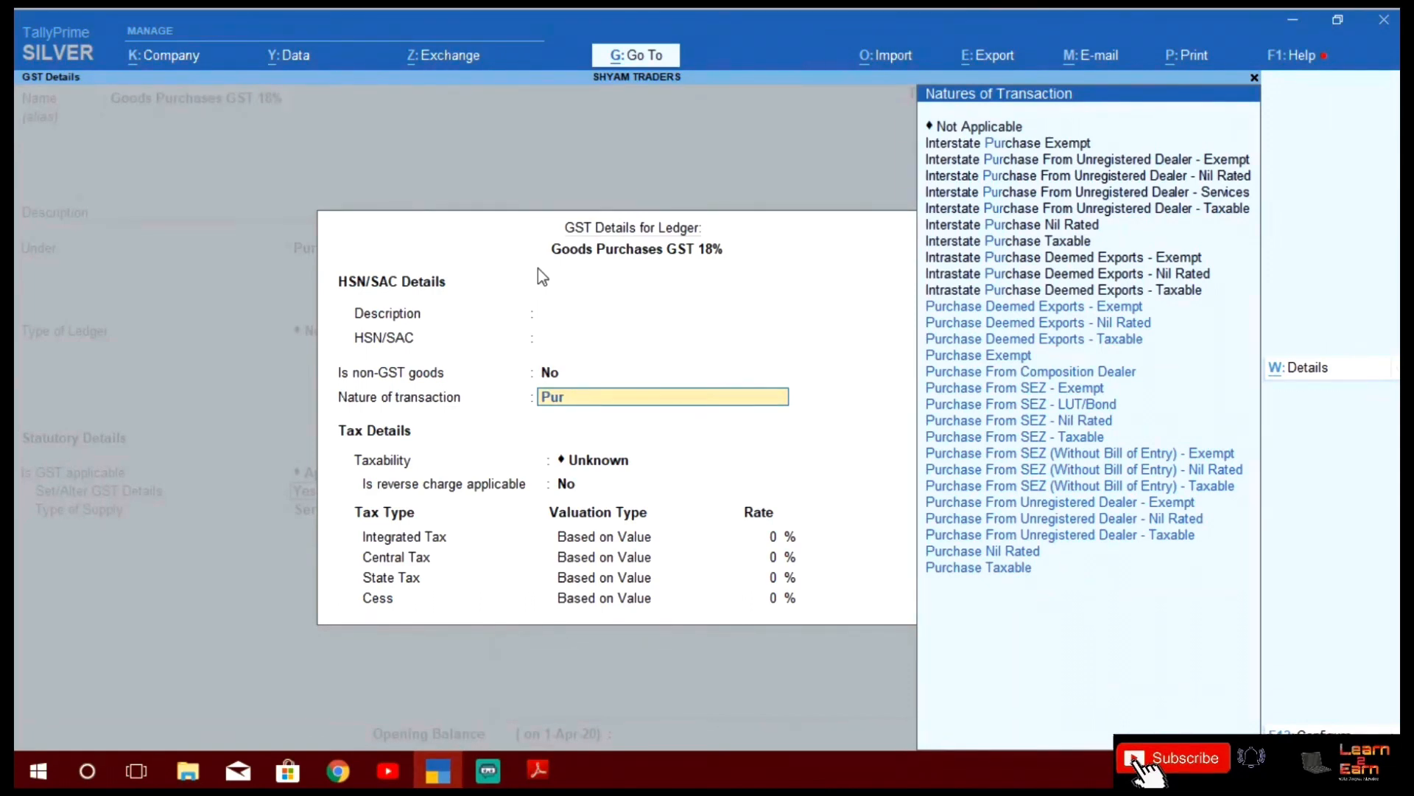
{"action": "type", "text": "ch"}
{"action": "key", "text": "Down"}
{"action": "key", "text": "Down"}
{"action": "key", "text": "Down"}
{"action": "key", "text": "Down"}
{"action": "key", "text": "Down"}
{"action": "key", "text": "Down"}
{"action": "key", "text": "Down"}
{"action": "key", "text": "Down"}
{"action": "key", "text": "Down"}
{"action": "key", "text": "Down"}
{"action": "key", "text": "Down"}
{"action": "key", "text": "Down"}
{"action": "key", "text": "Down"}
{"action": "key", "text": "Down"}
{"action": "key", "text": "Down"}
{"action": "key", "text": "Down"}
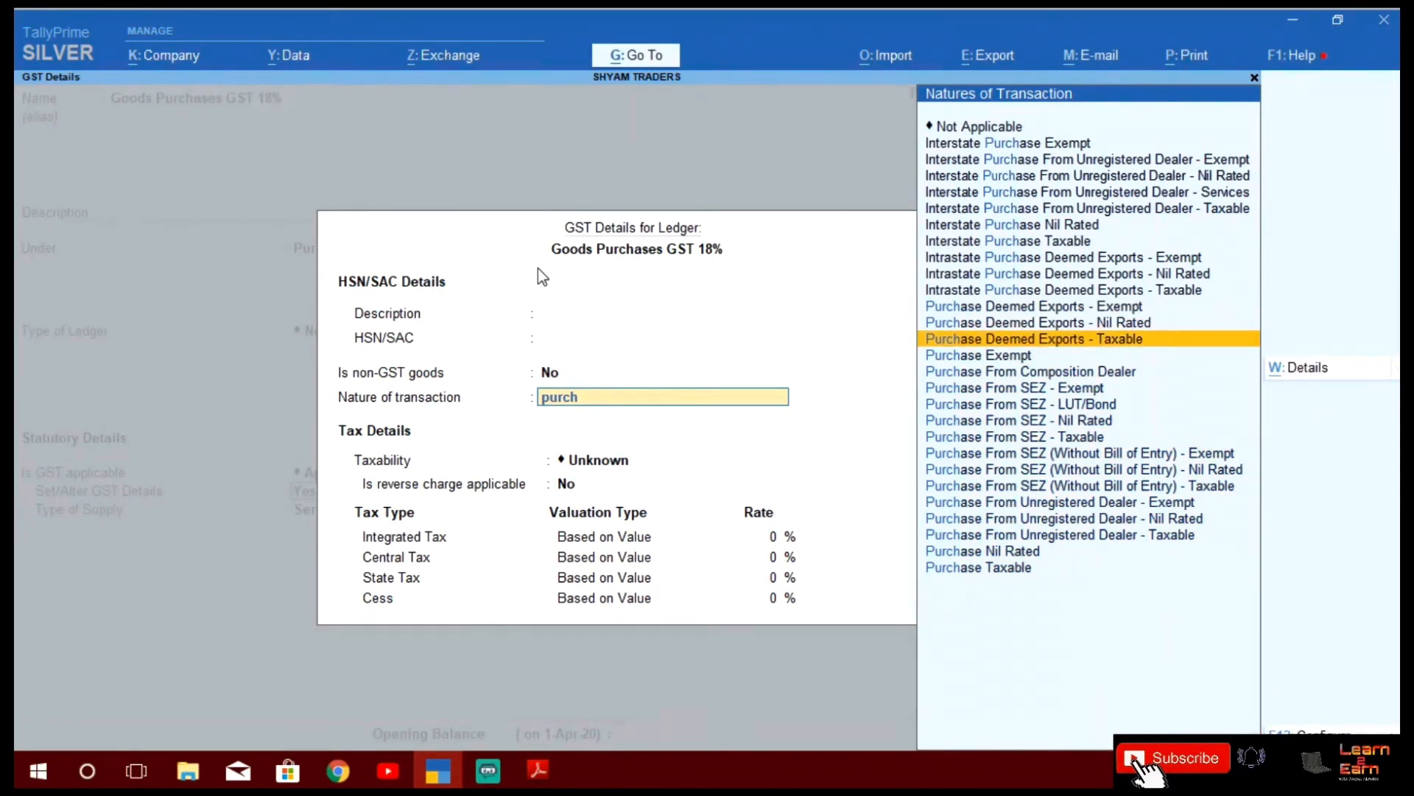
{"action": "key", "text": "Return"}
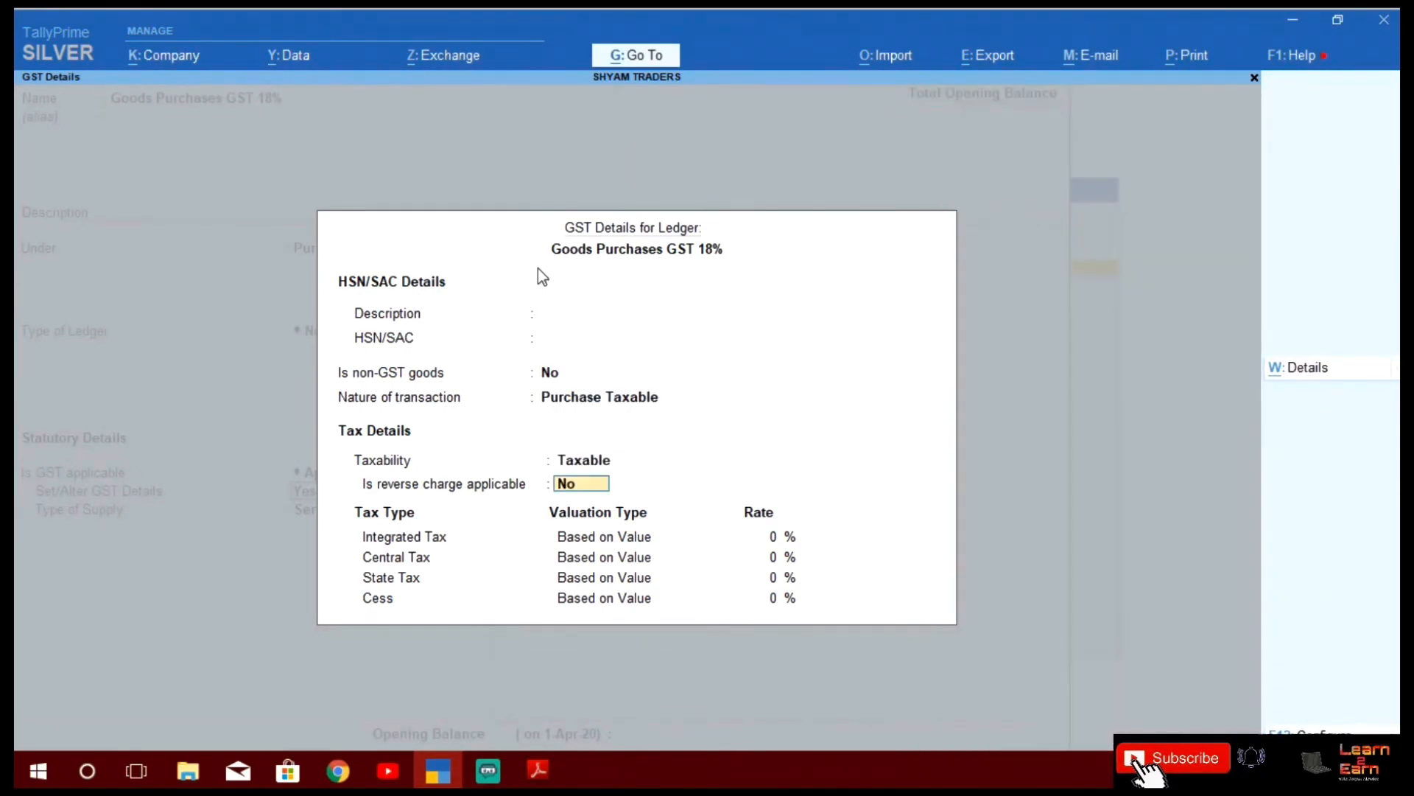
{"action": "key", "text": "Return"}
{"action": "type", "text": "18"}
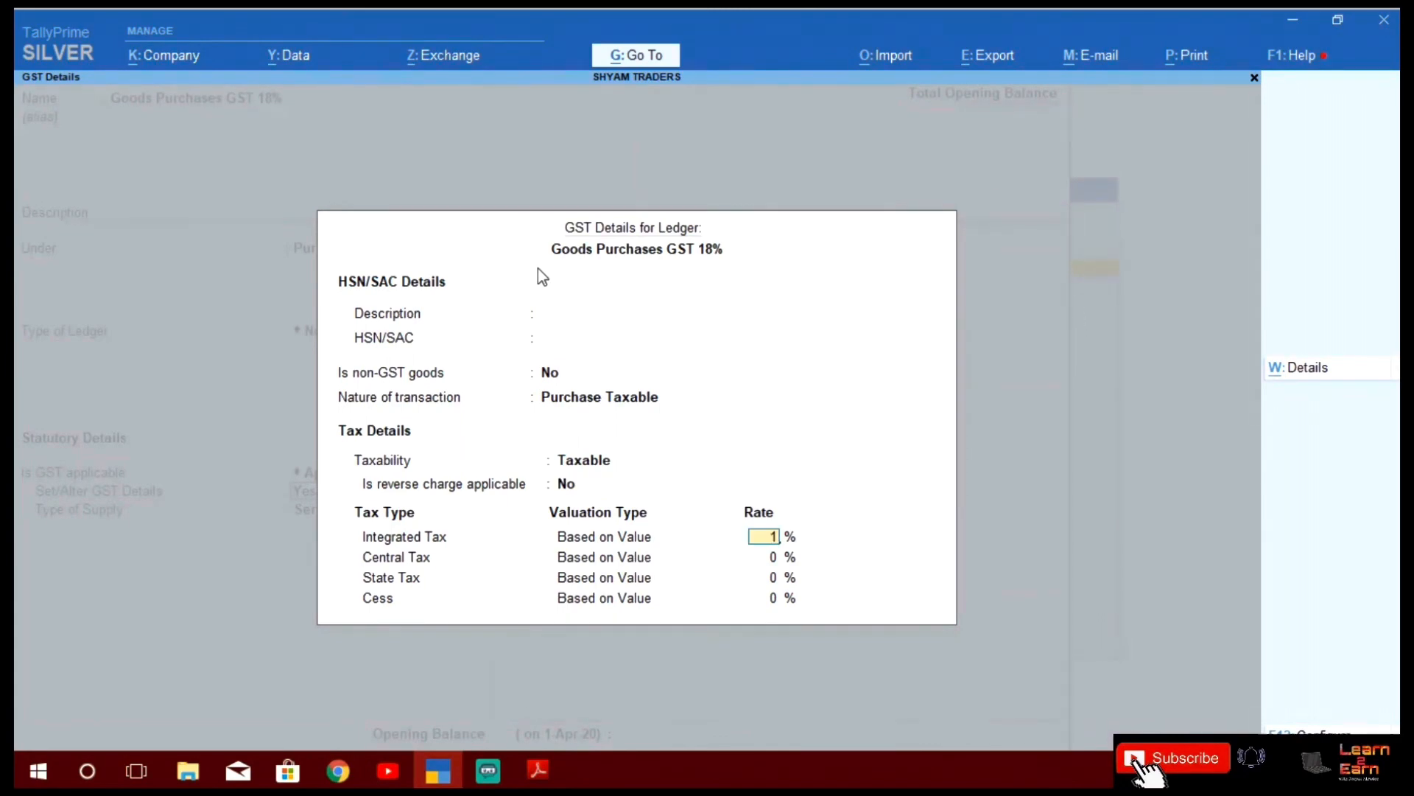
{"action": "key", "text": "Return"}
{"action": "key", "text": "Return"}
{"action": "key", "text": "Return"}
{"action": "key", "text": "Return"}
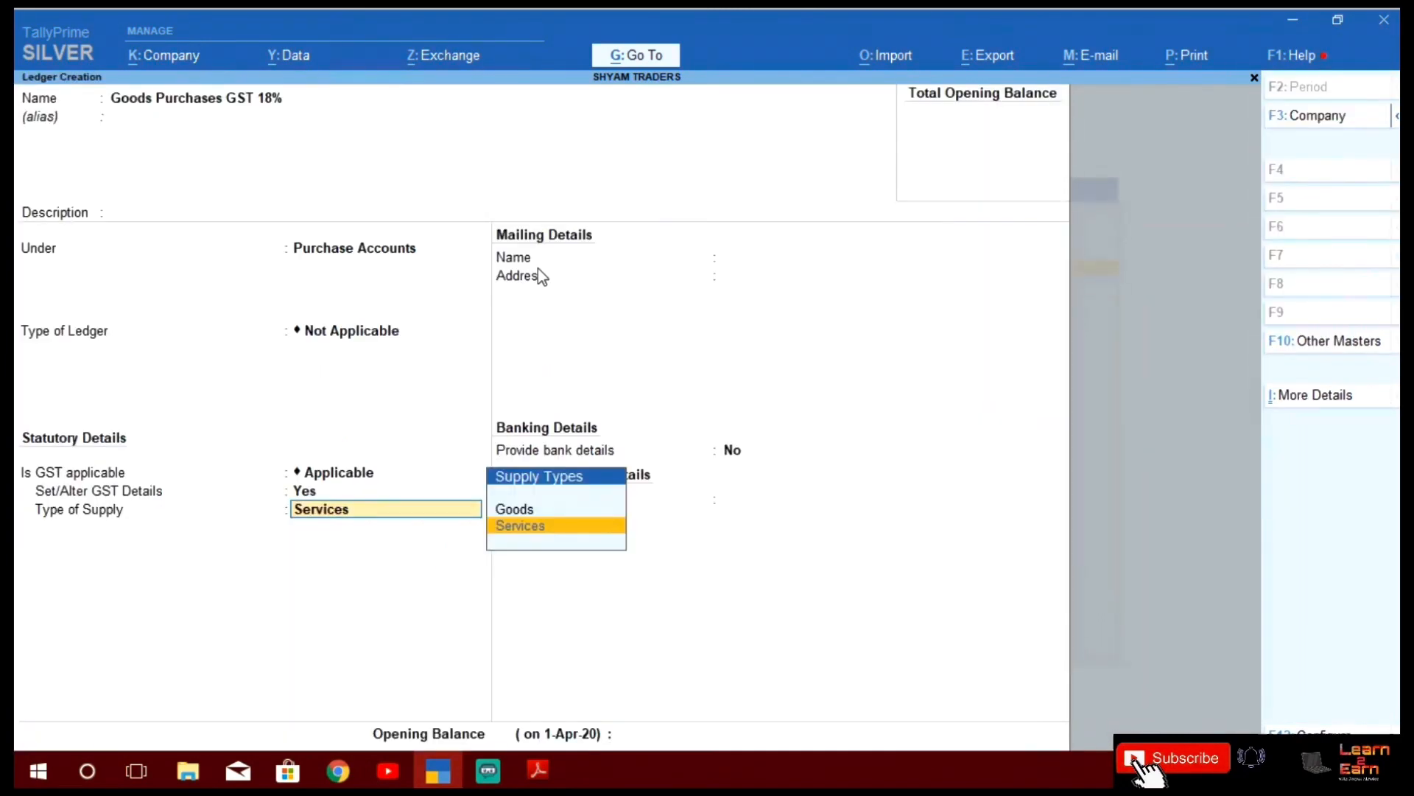
{"action": "key", "text": "Up"}
{"action": "key", "text": "Return"}
{"action": "key", "text": "Return"}
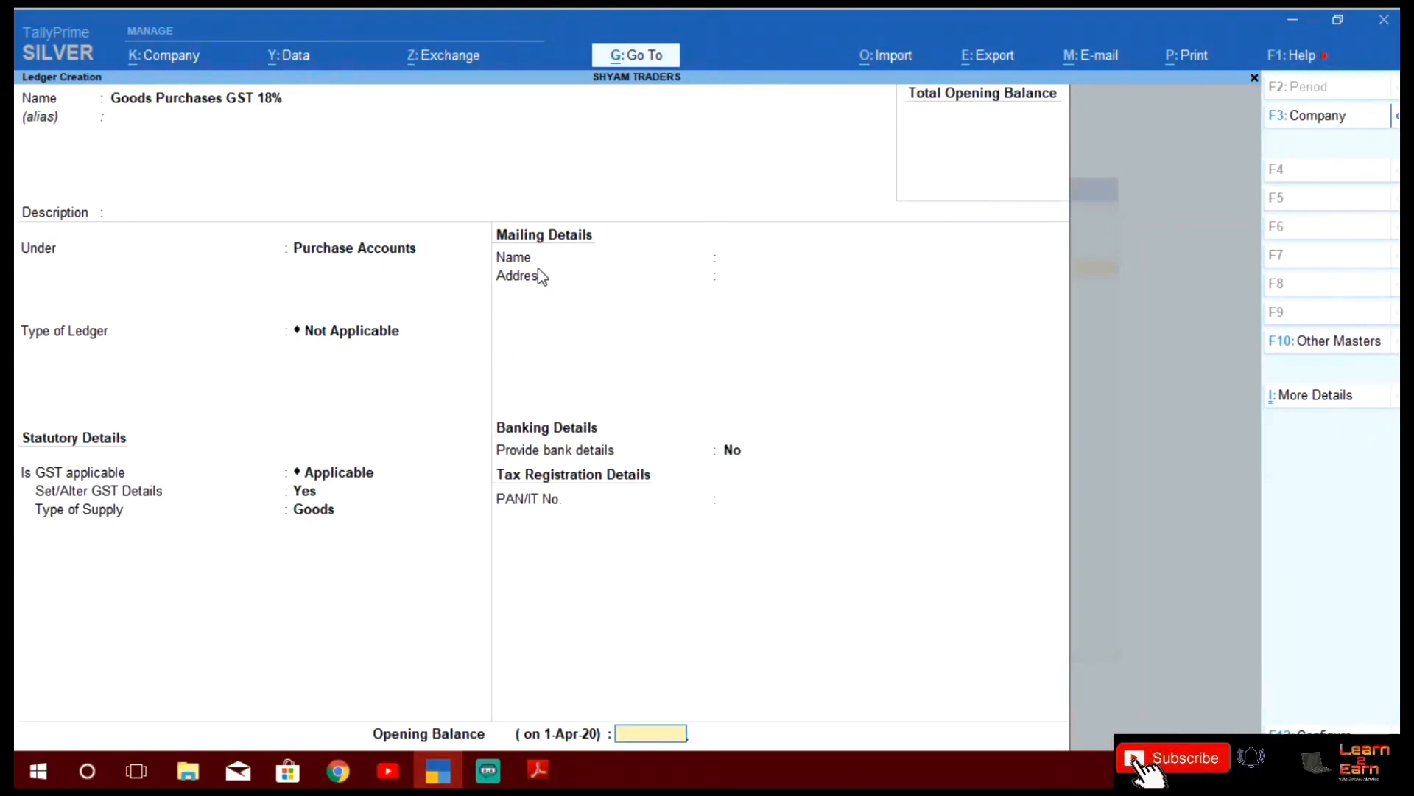
{"action": "key", "text": "Return"}
{"action": "key", "text": "Return"}
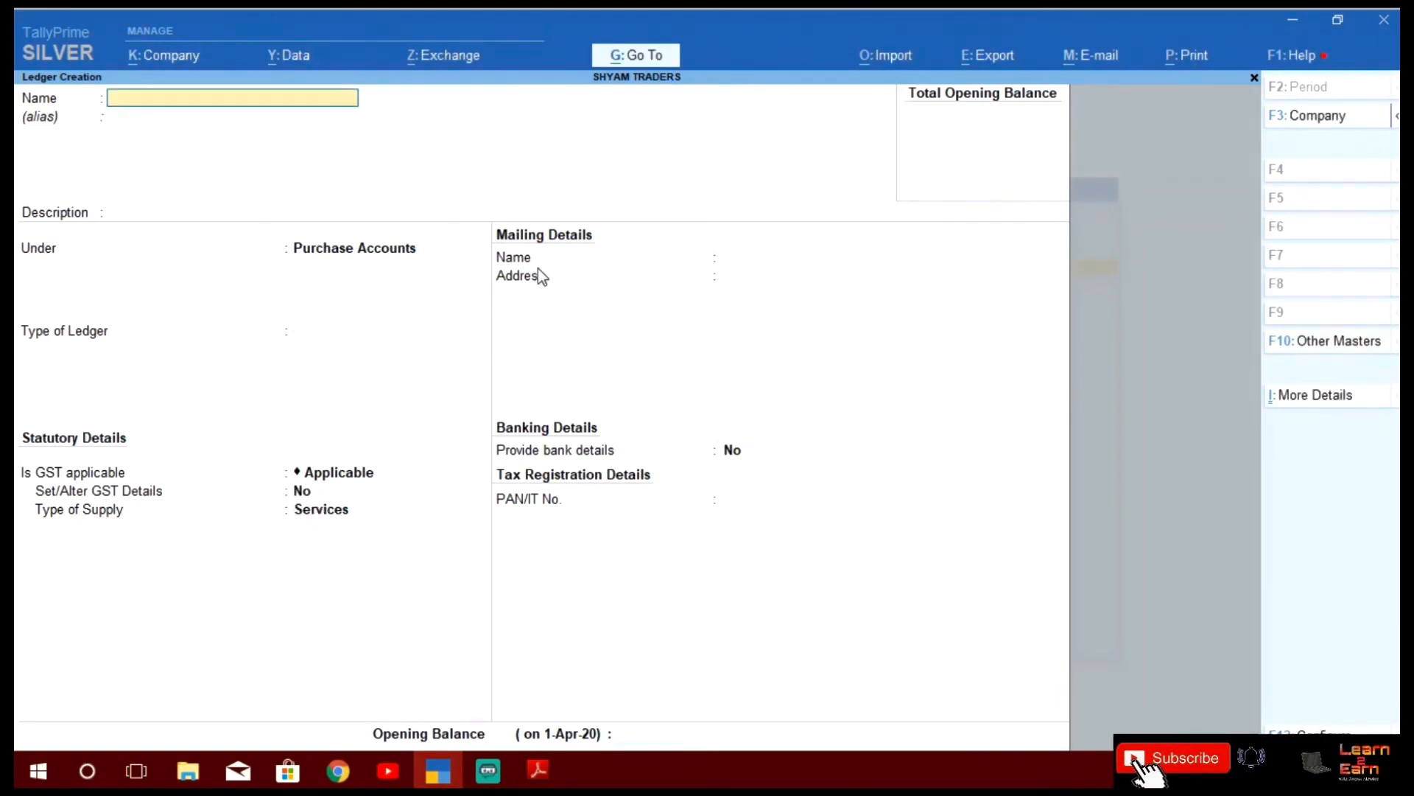
{"action": "key", "text": "alt+Tab"}
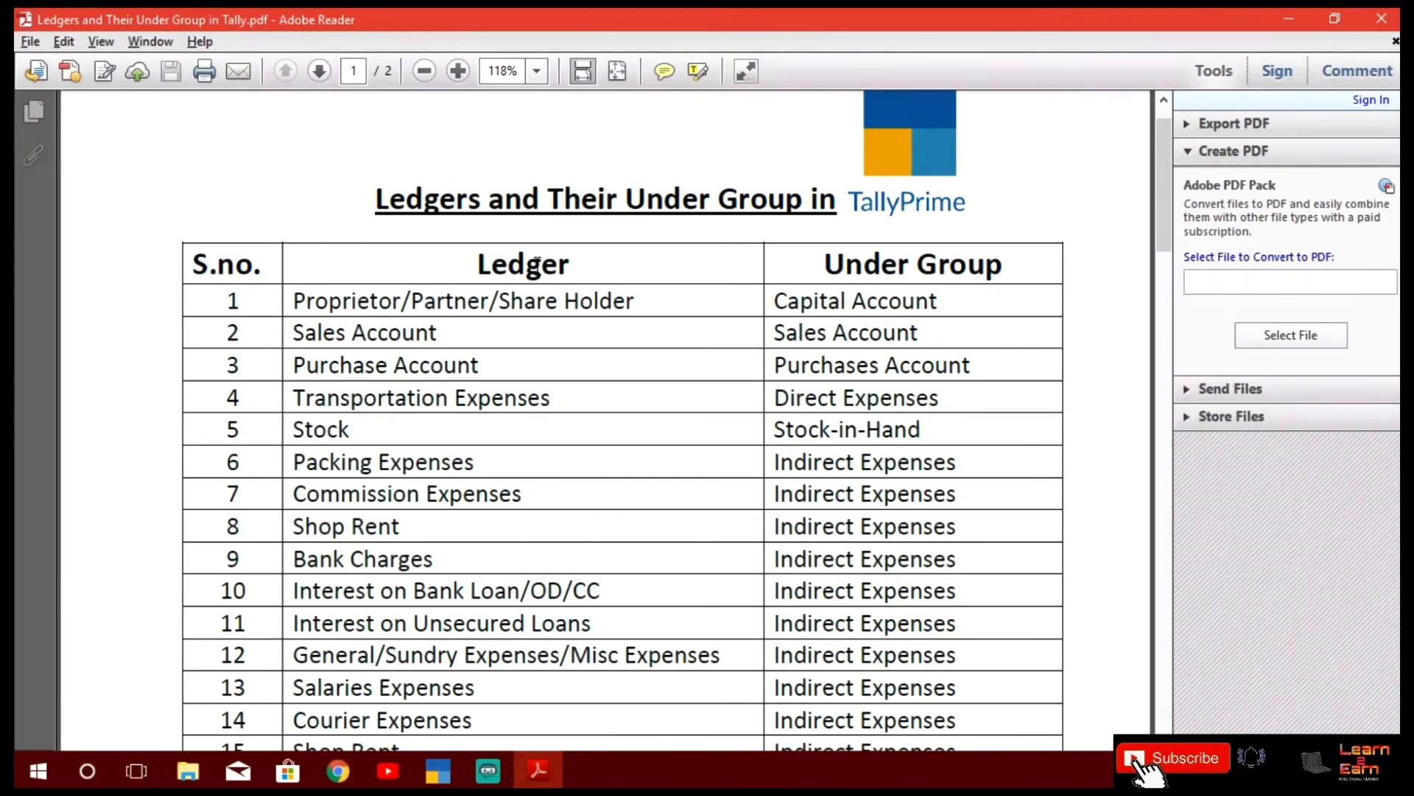
{"action": "key", "text": "alt+Tab"}
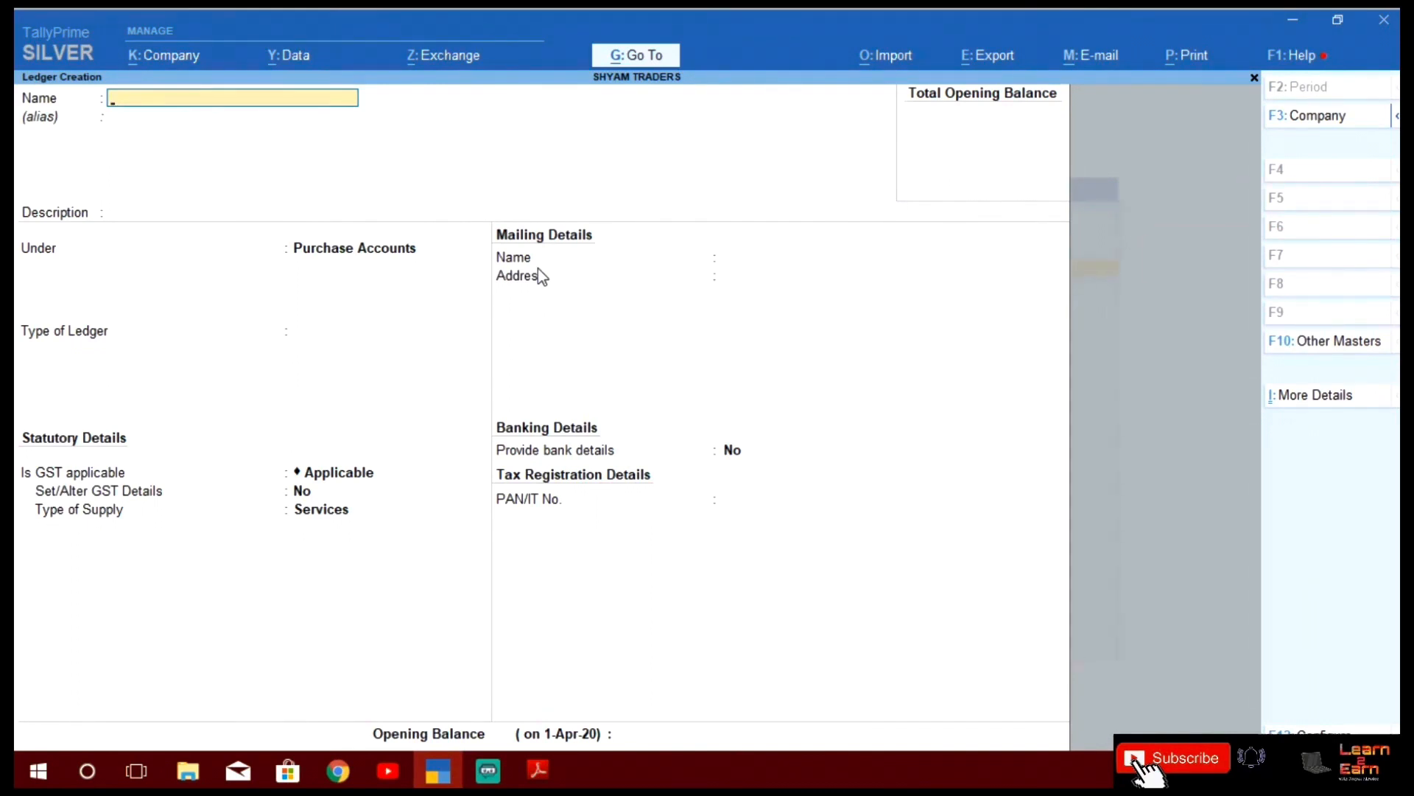
Name a new ledger 'Goods Sales GST 5%'
{"action": "type", "text": "Goods SalesST 5%"}
{"action": "key", "text": "Return"}
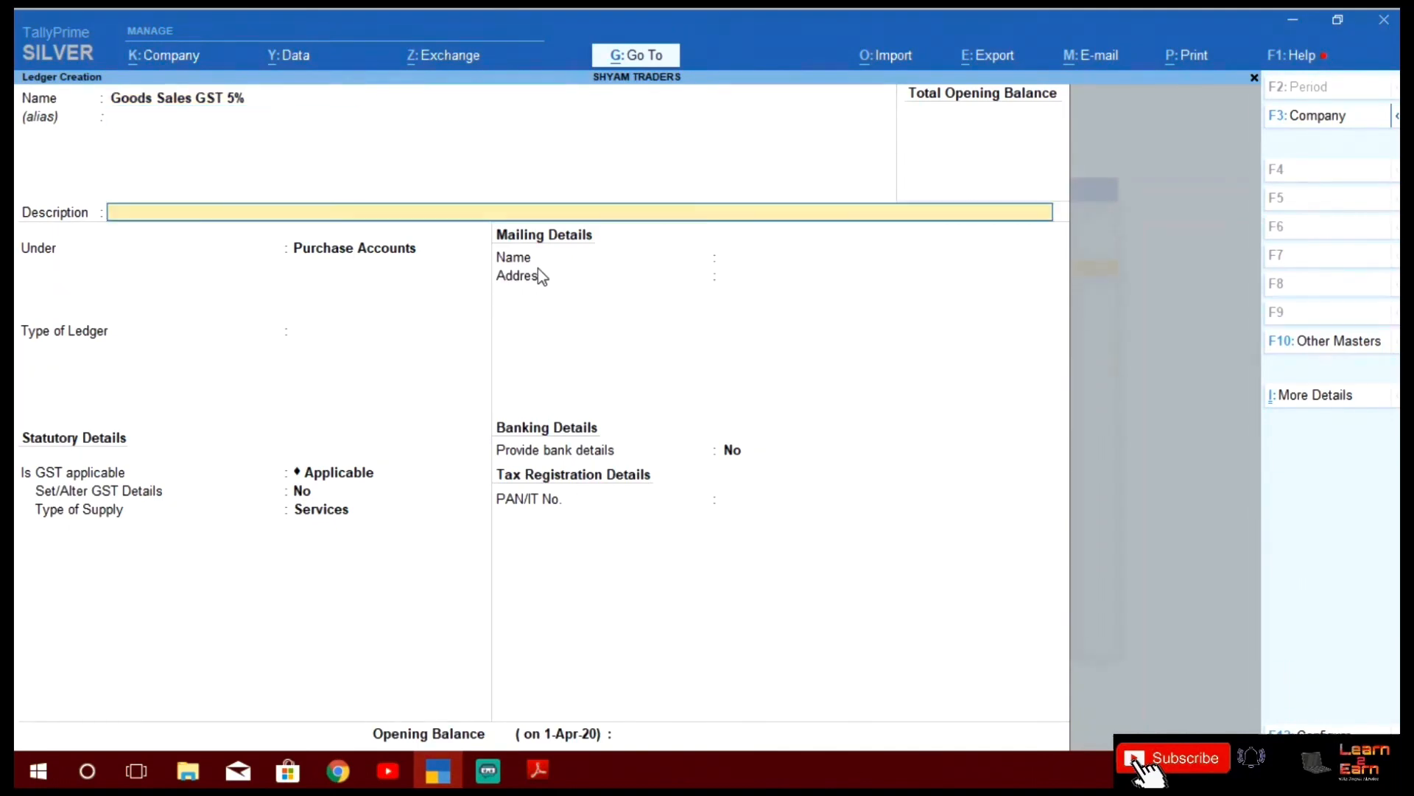
Place it under Sales Accounts, type Not Applicable, and set Set/Alter GST Details to Yes
{"action": "key", "text": "Return"}
{"action": "type", "text": "SALES"}
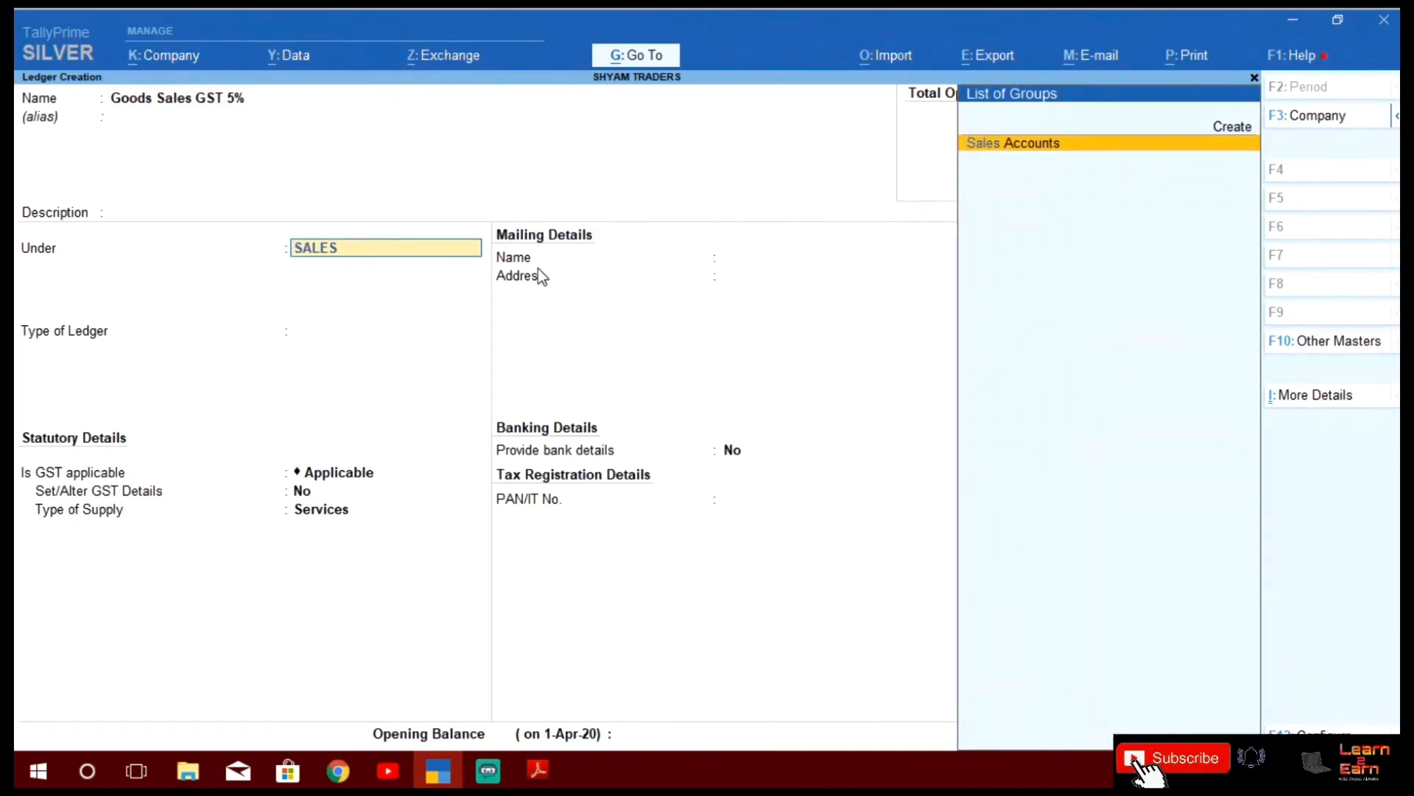
{"action": "key", "text": "Return"}
{"action": "key", "text": "Return"}
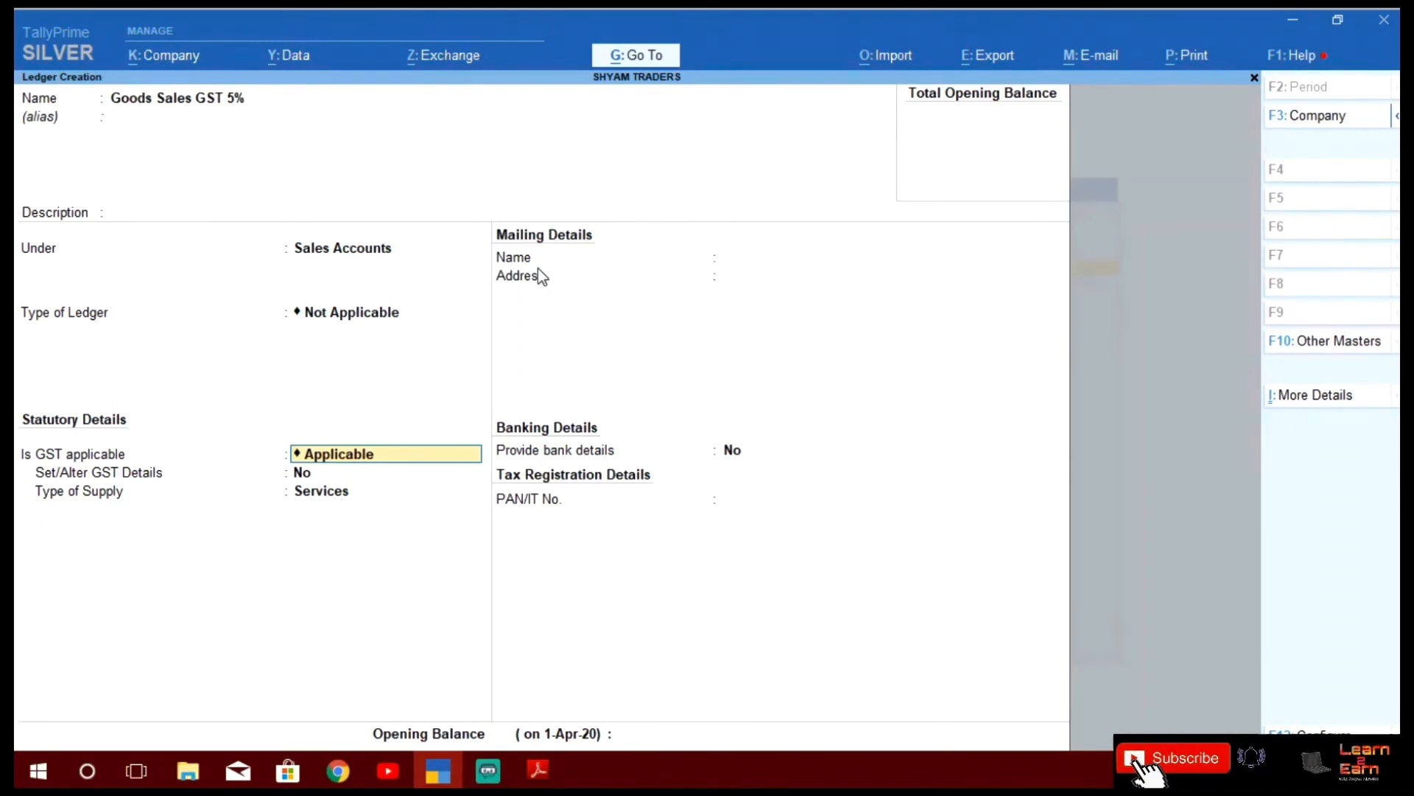
{"action": "key", "text": "Return"}
{"action": "type", "text": "N"}
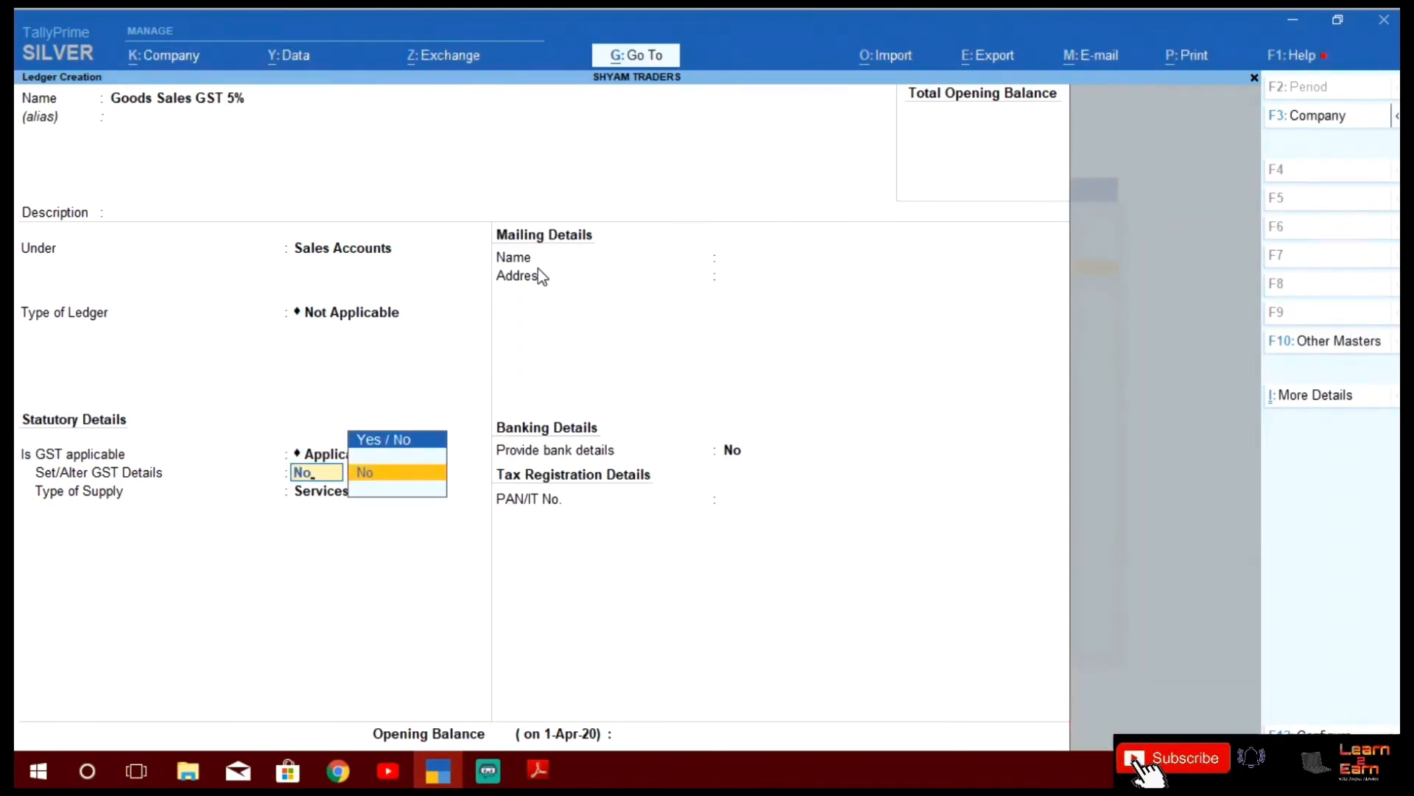
{"action": "key", "text": "BackSpace"}
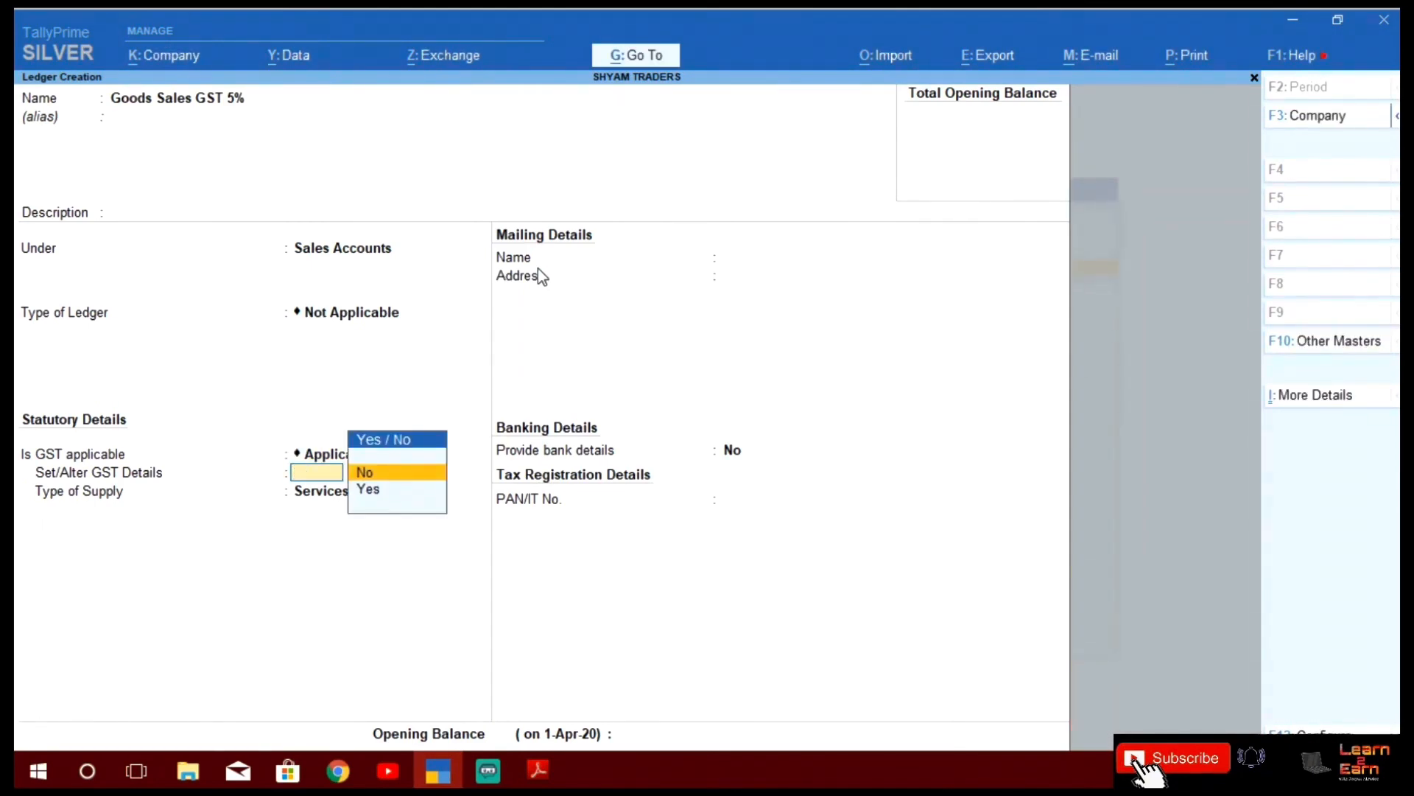
{"action": "key", "text": "Down"}
{"action": "key", "text": "Return"}
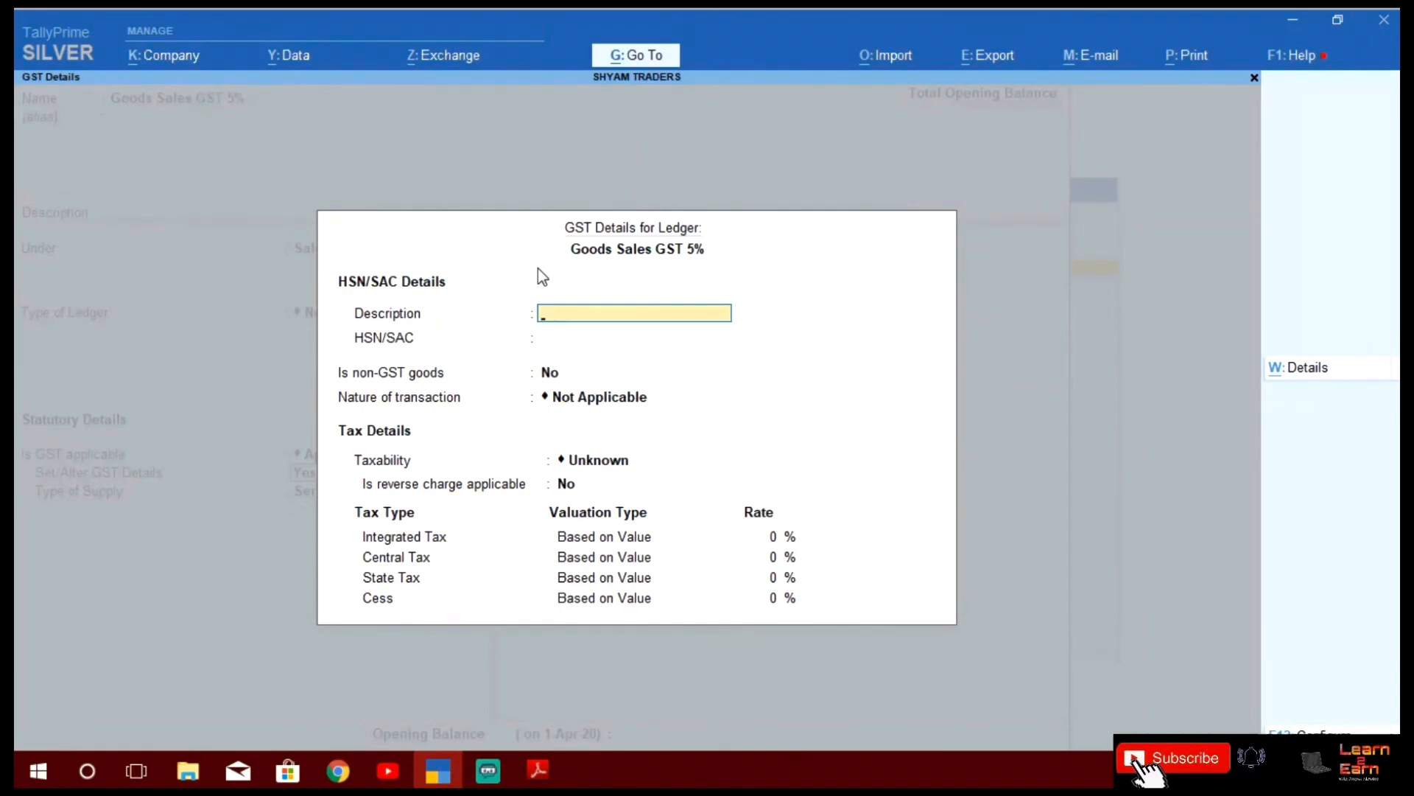
Choose Sales Taxable at 5% integrated tax (2.5% central and state) with Goods supply type
{"action": "key", "text": "Return"}
{"action": "key", "text": "Return"}
{"action": "key", "text": "Return"}
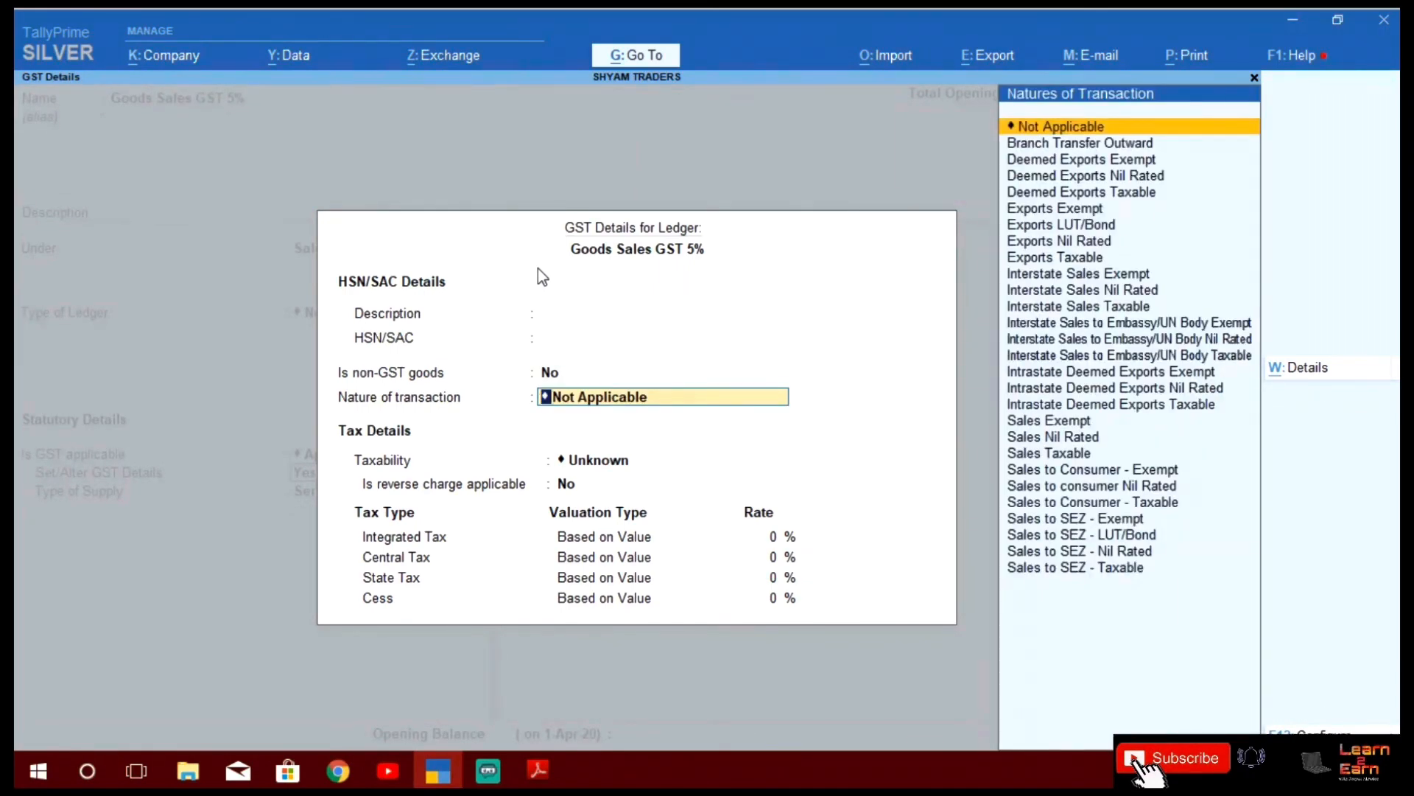
{"action": "type", "text": "SAL"}
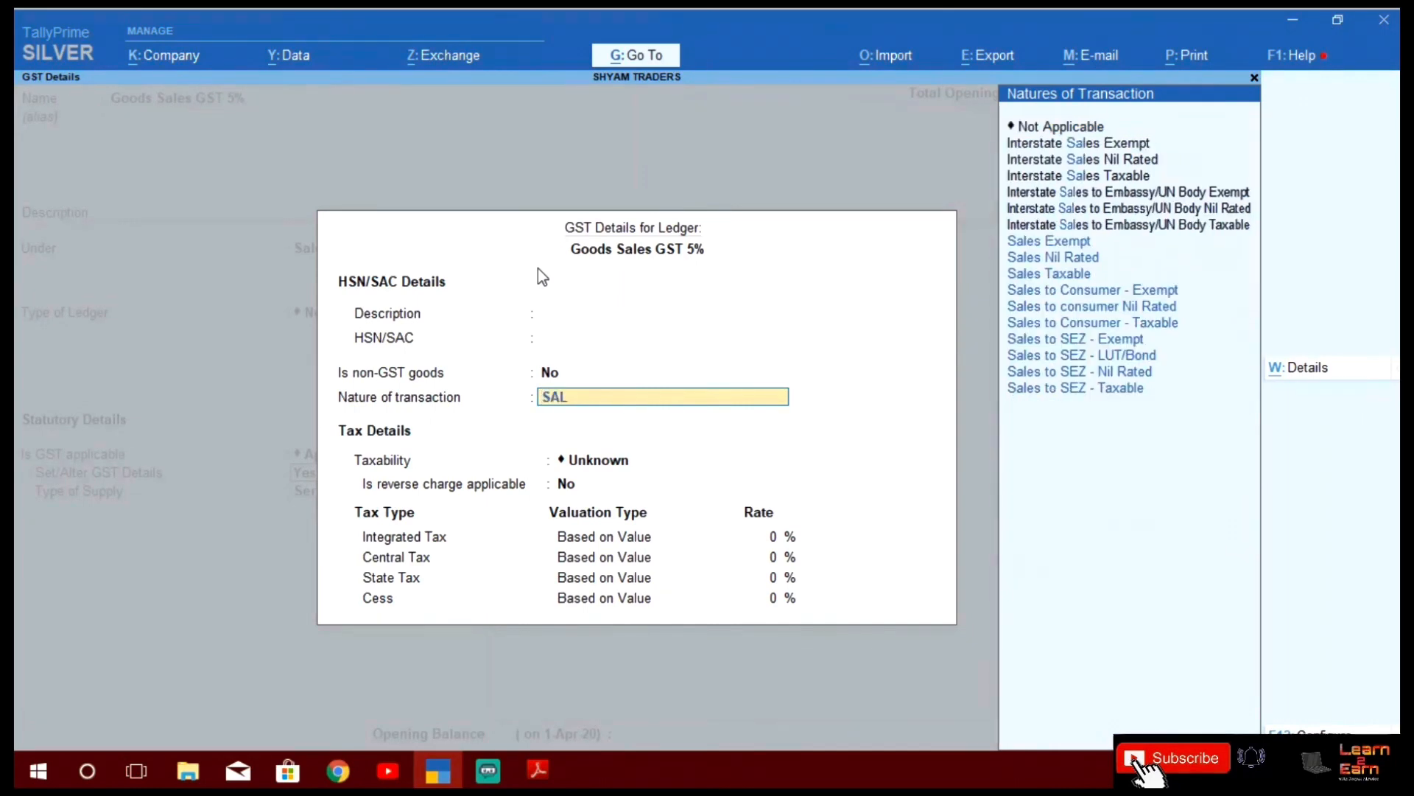
{"action": "type", "text": "ES"}
{"action": "key", "text": "Down"}
{"action": "key", "text": "Down"}
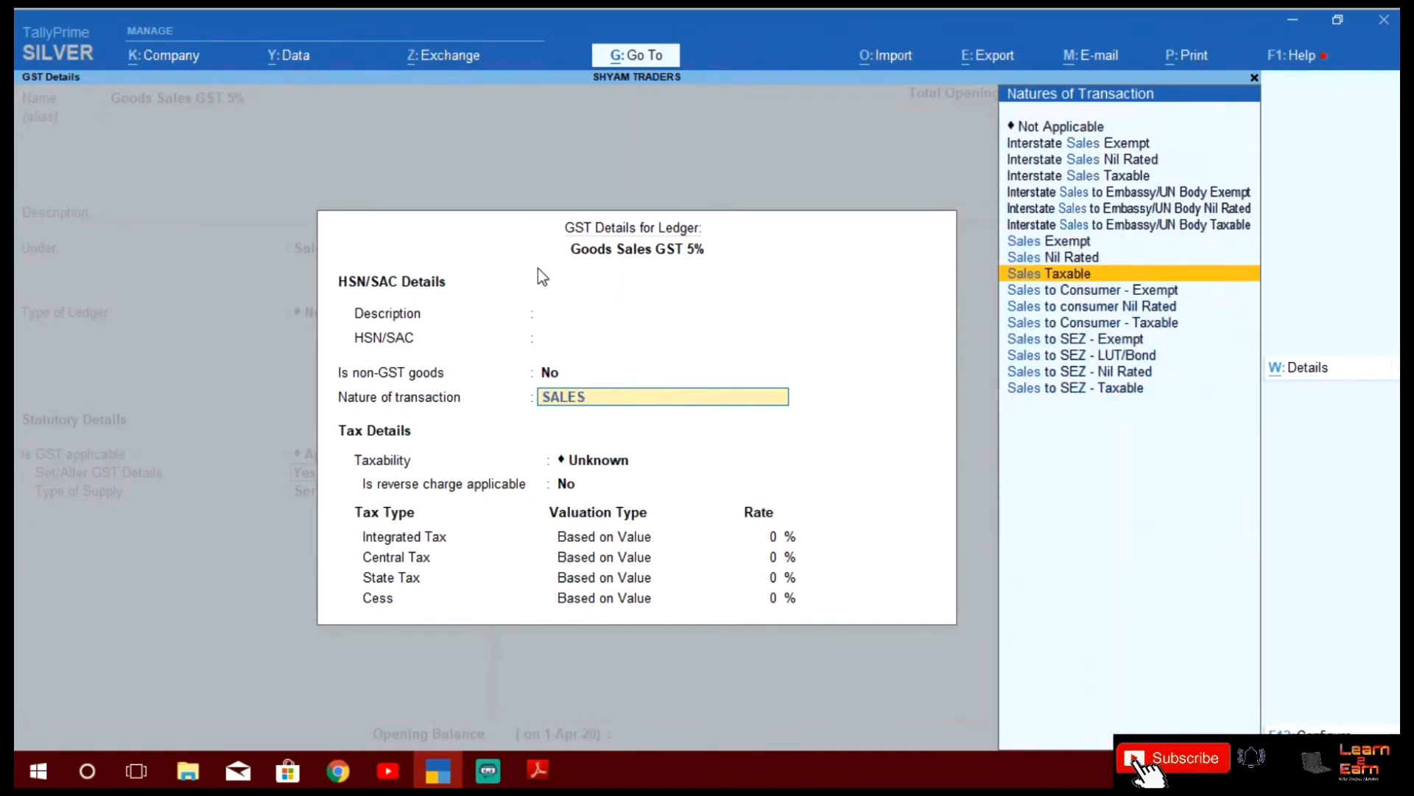
{"action": "key", "text": "Return"}
{"action": "key", "text": "Return"}
{"action": "type", "text": "5"}
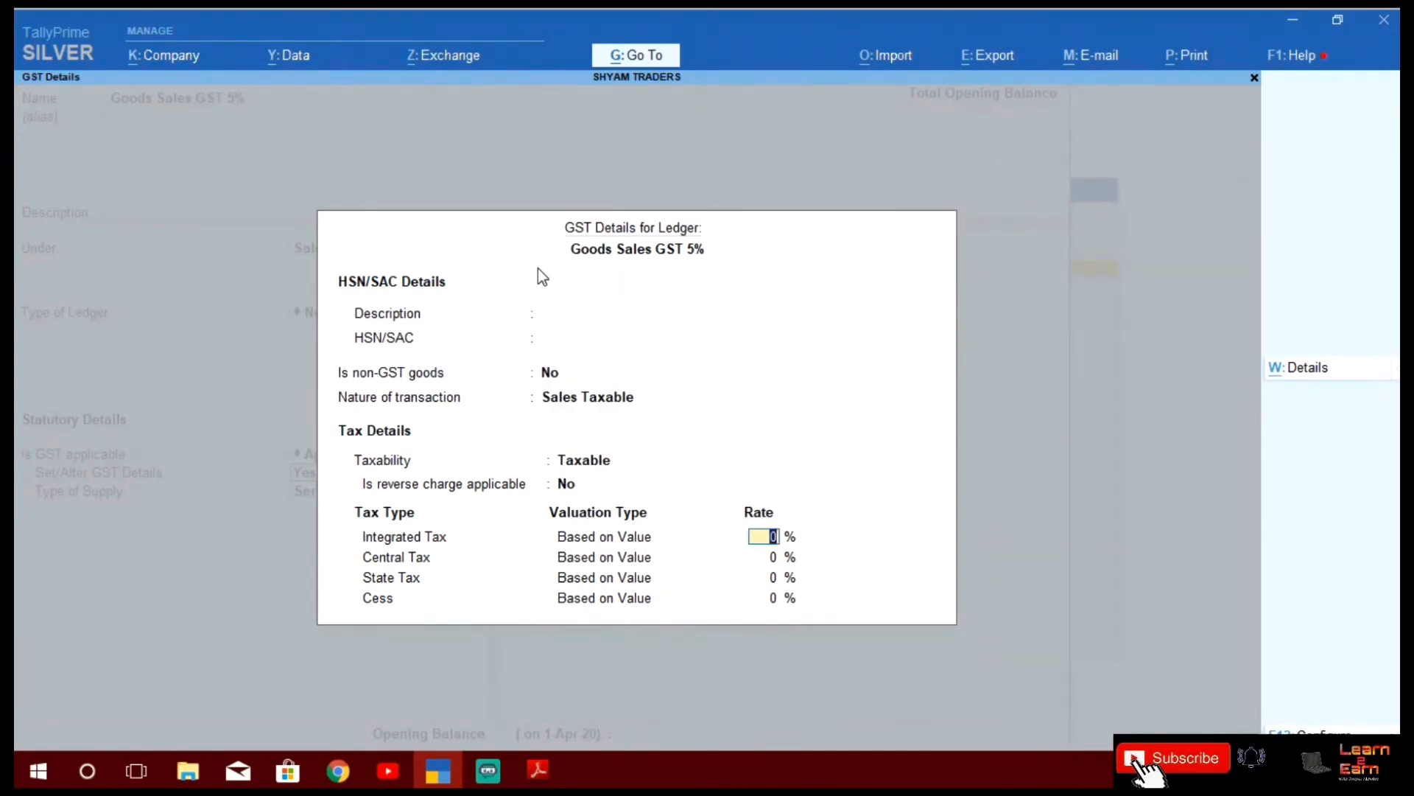
{"action": "key", "text": "Return"}
{"action": "key", "text": "Return"}
{"action": "key", "text": "Return"}
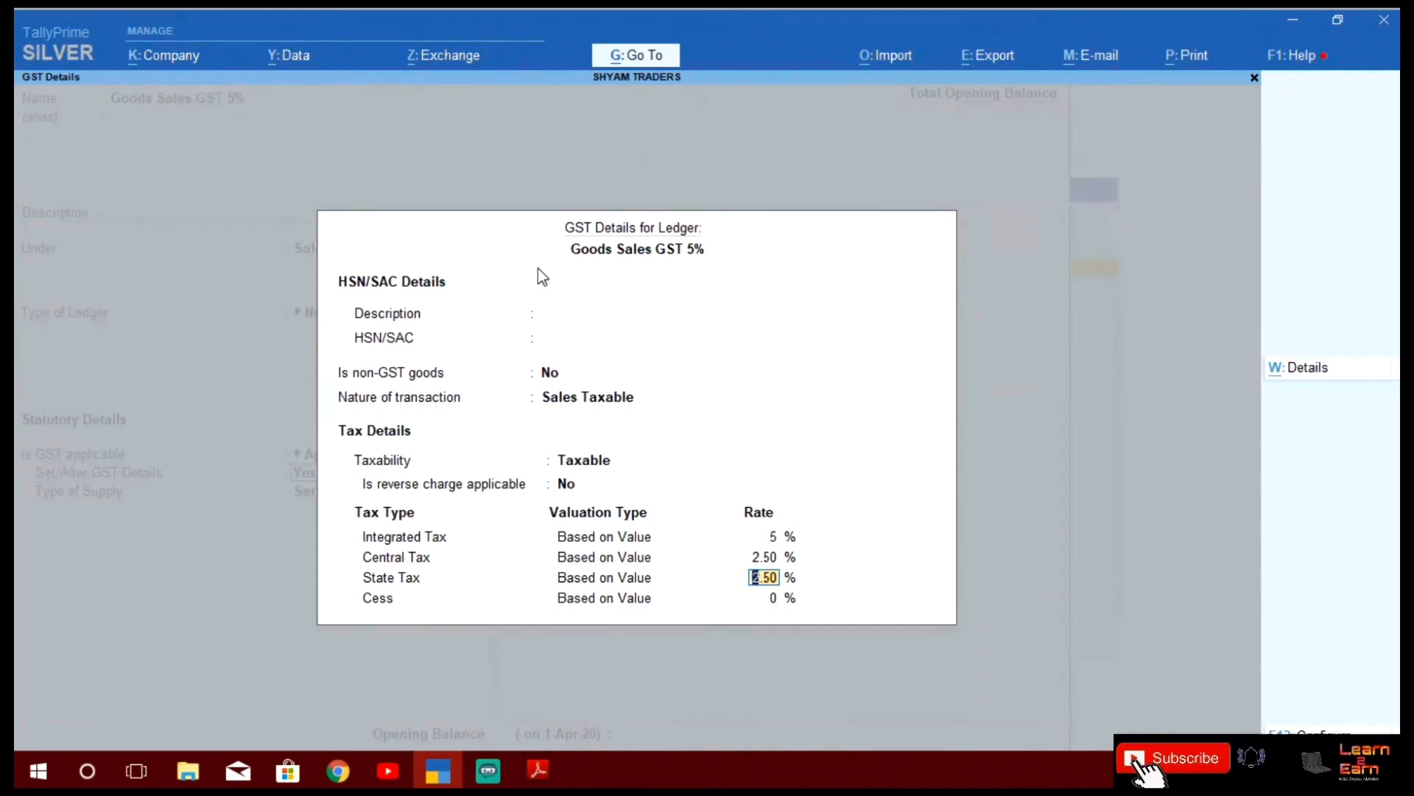
{"action": "key", "text": "Return"}
{"action": "key", "text": "Up"}
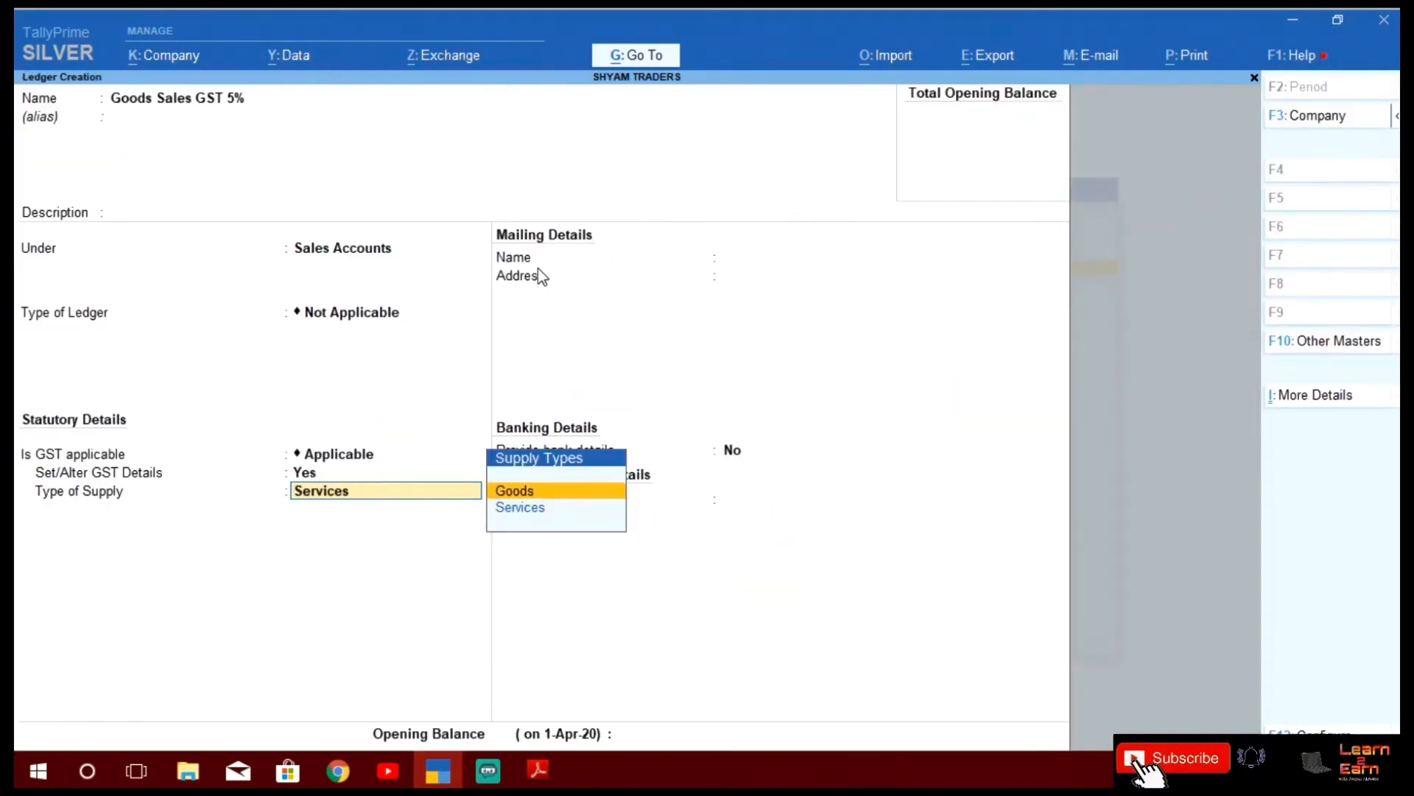
{"action": "key", "text": "Return"}
{"action": "key", "text": "Return"}
{"action": "key", "text": "Return"}
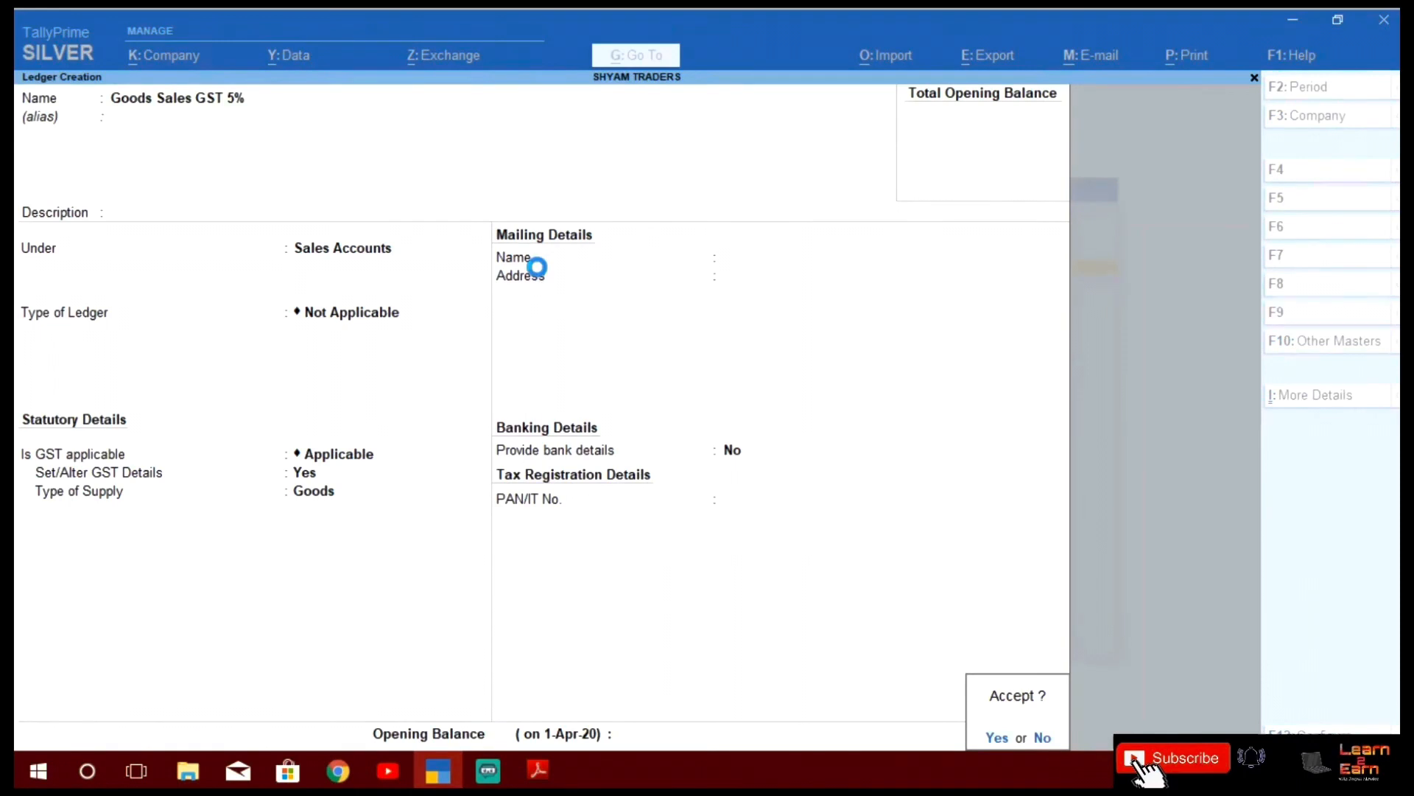
{"action": "key", "text": "Return"}
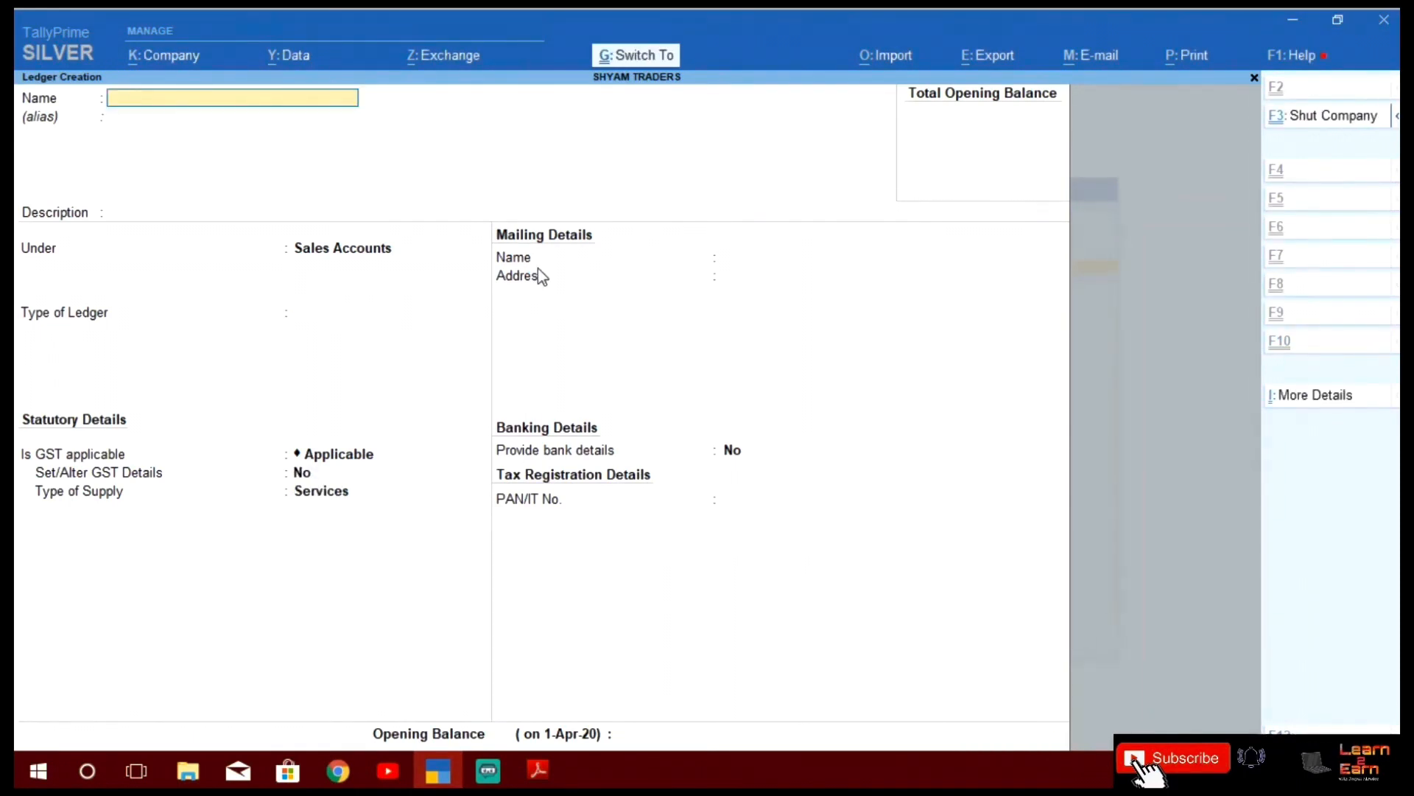
Name the new ledger 'Goods Purchases GST 5%' and place it under Purchase Accounts
{"action": "type", "text": "GOO"}
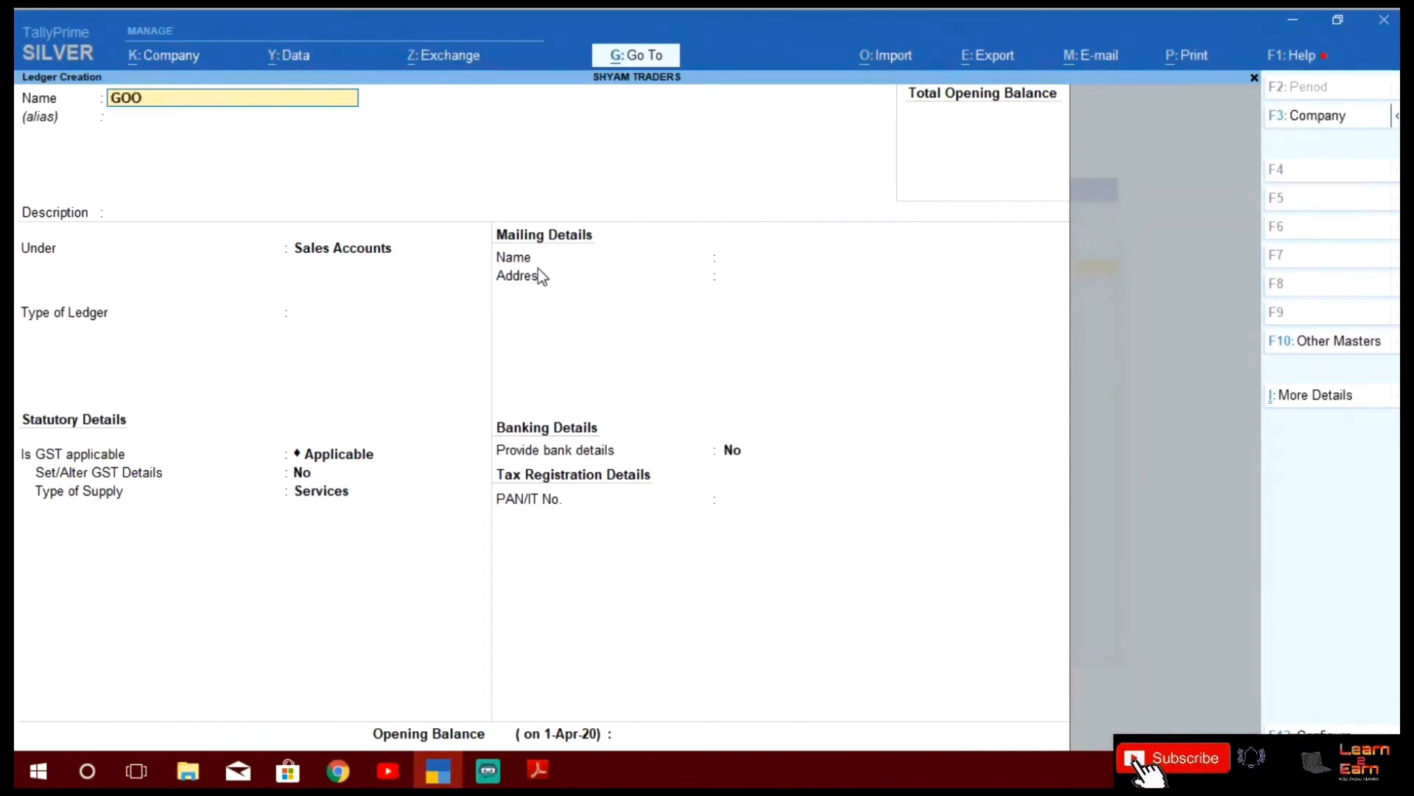
{"action": "key", "text": "BackSpace"}
{"action": "key", "text": "BackSpace"}
{"action": "type", "text": "oods Purchases GS"}
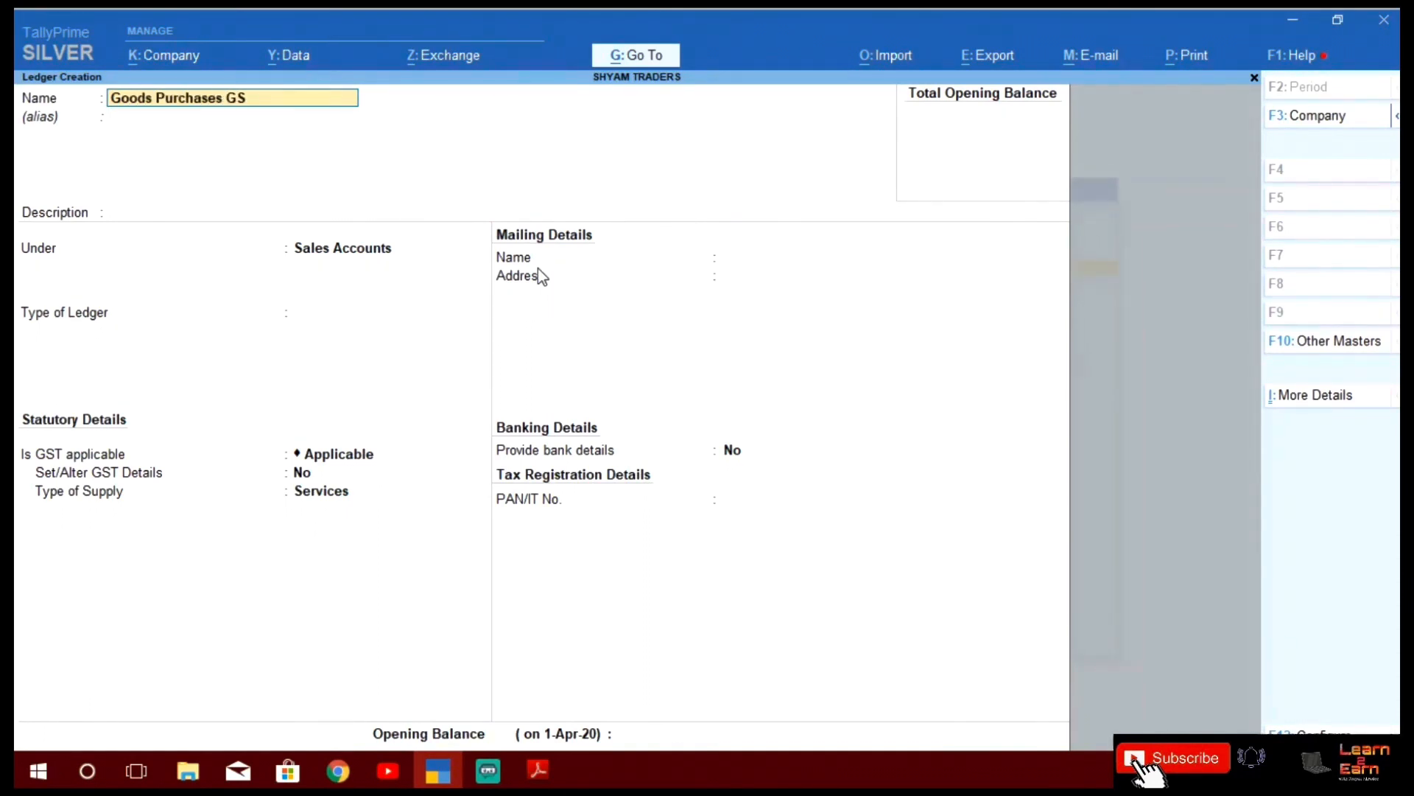
{"action": "type", "text": "T 5%"}
{"action": "key", "text": "Return"}
{"action": "key", "text": "Return"}
{"action": "key", "text": "Return"}
{"action": "type", "text": "Purchas"}
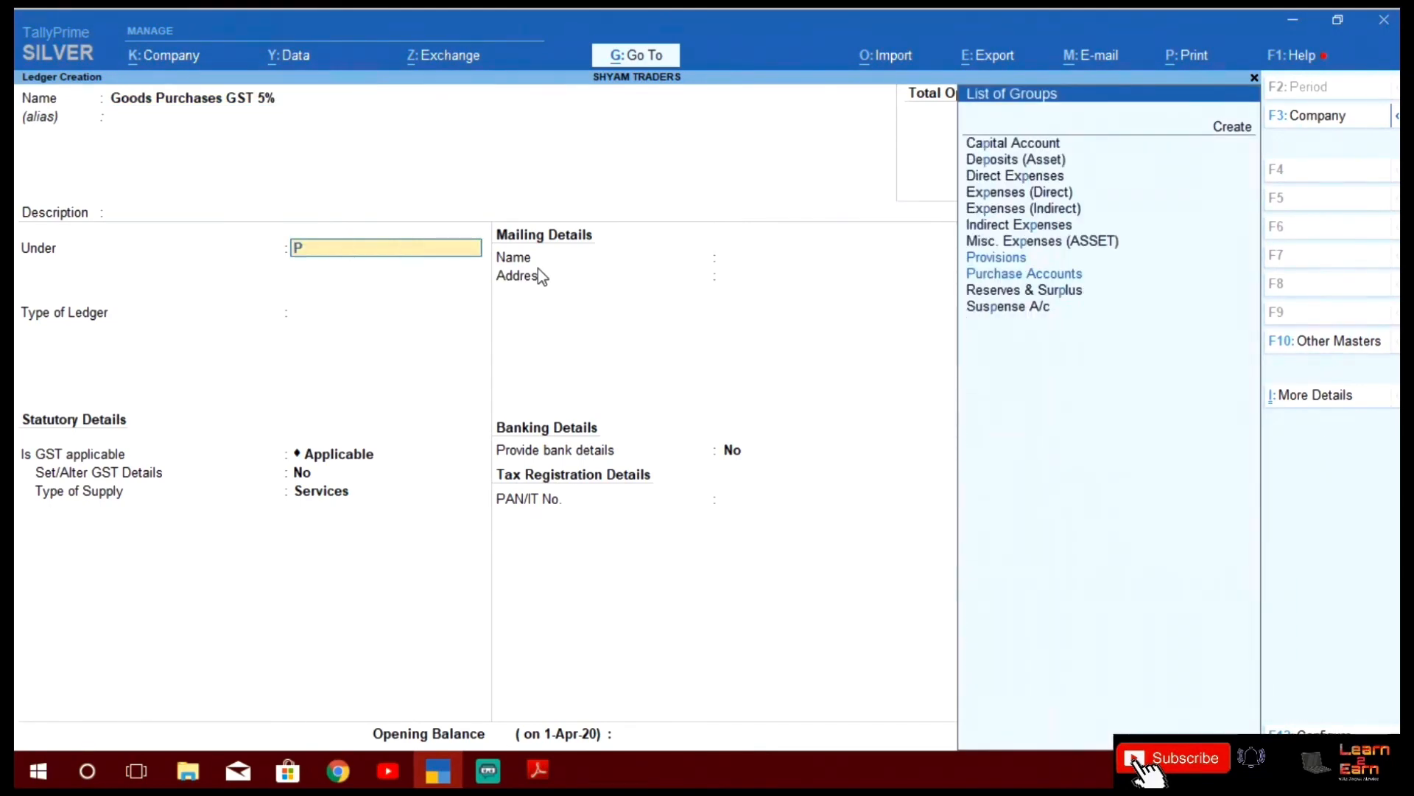
{"action": "key", "text": "Return"}
{"action": "key", "text": "Return"}
{"action": "key", "text": "Return"}
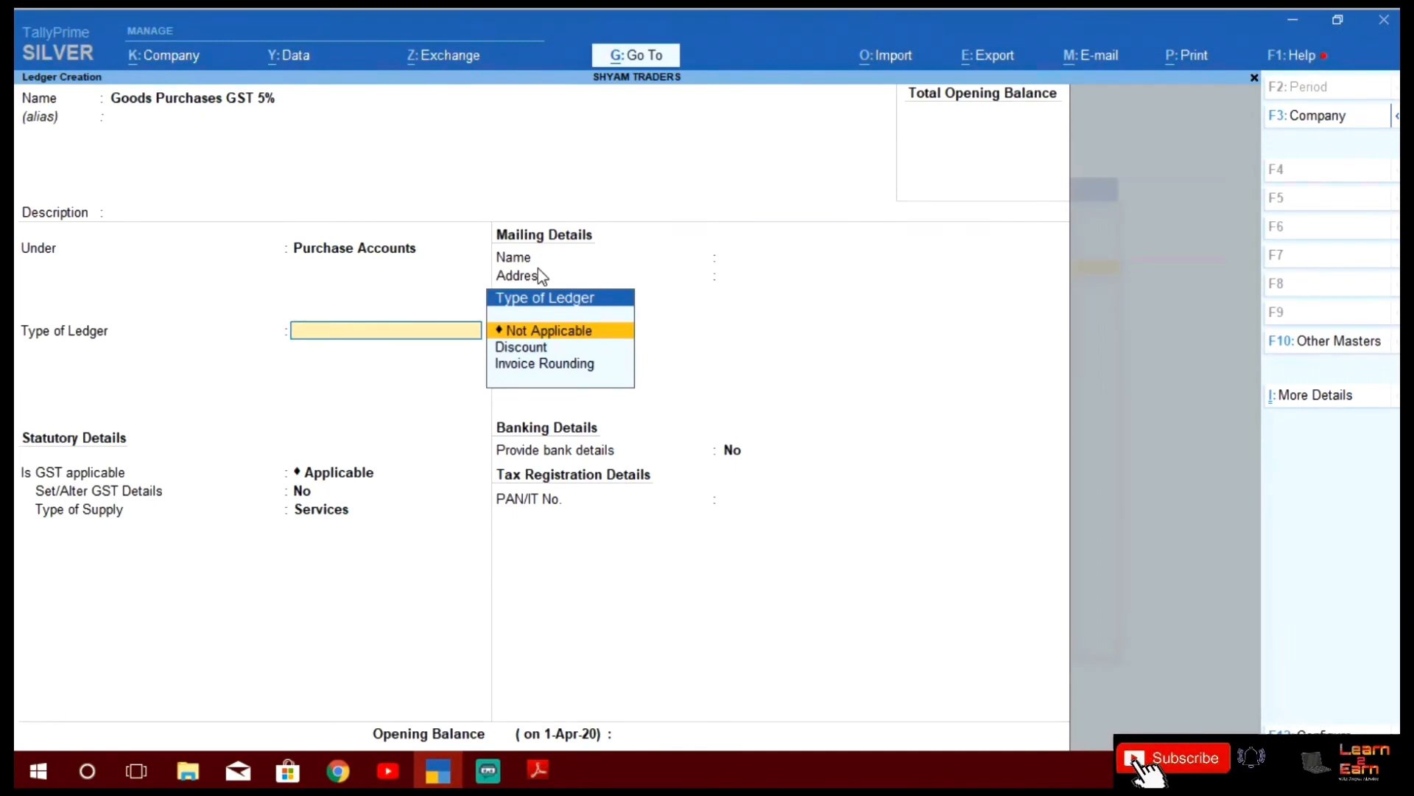
Set GST details to Purchase Taxable at 5% IGST, with Goods as the type of supply
{"action": "type", "text": "y"}
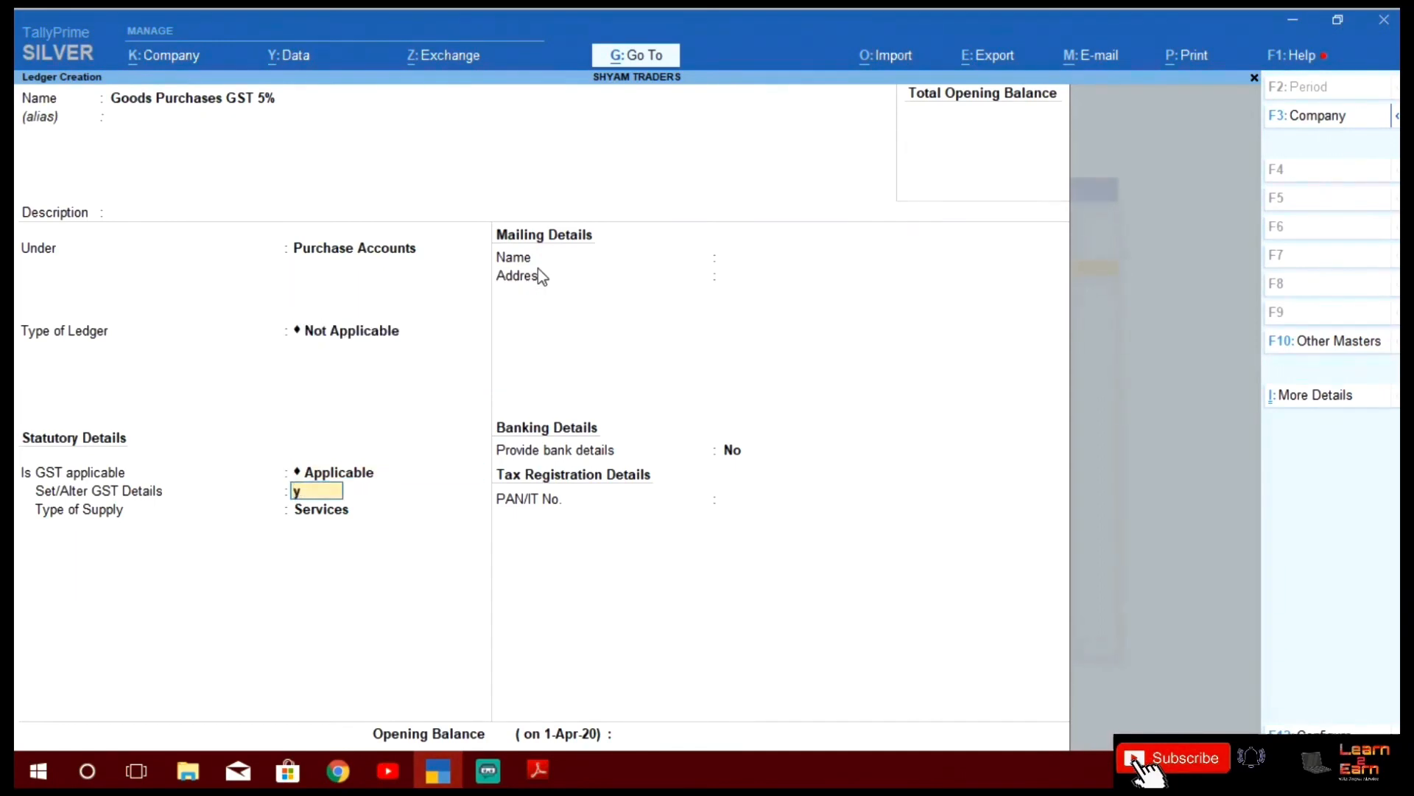
{"action": "key", "text": "Return"}
{"action": "key", "text": "Return"}
{"action": "key", "text": "Return"}
{"action": "key", "text": "Return"}
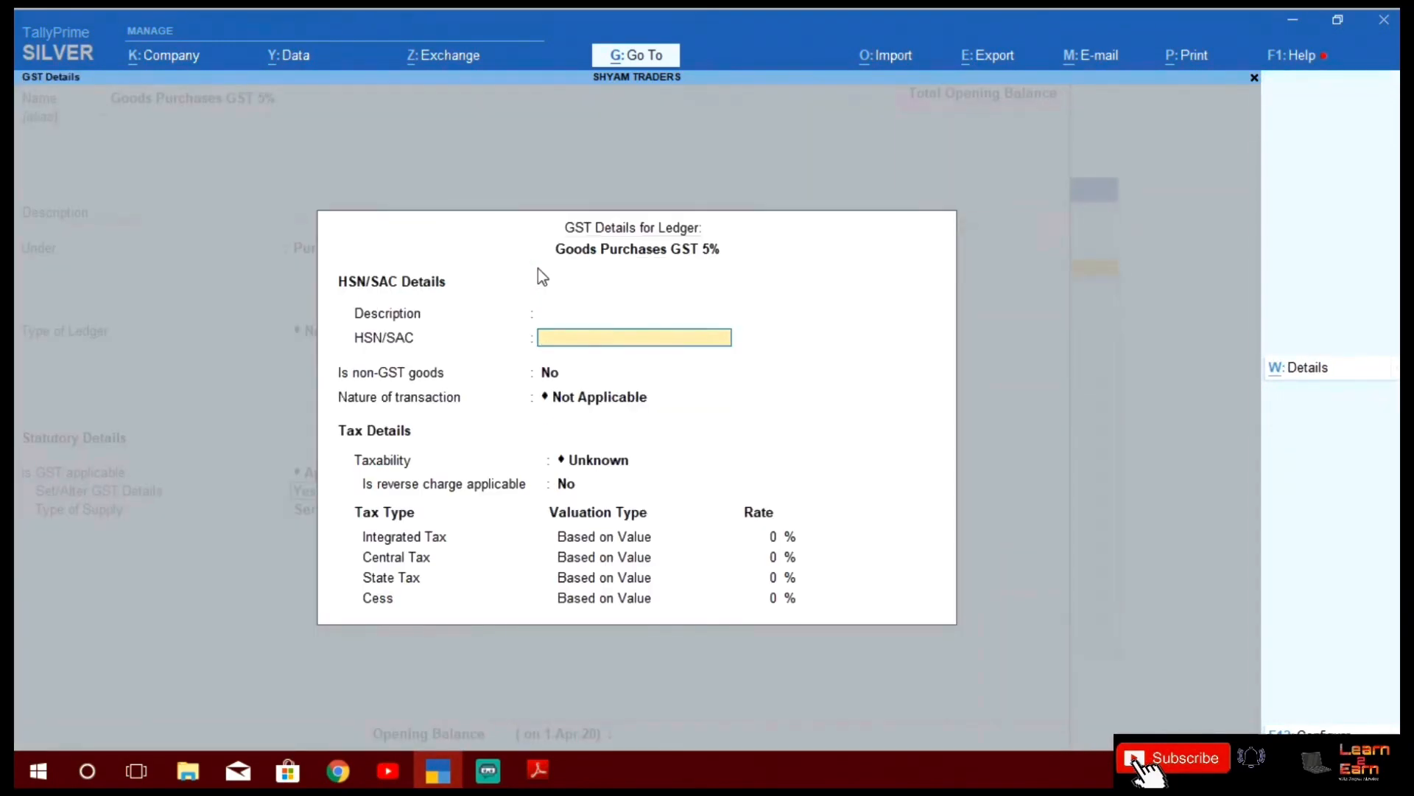
{"action": "type", "text": "Purch"}
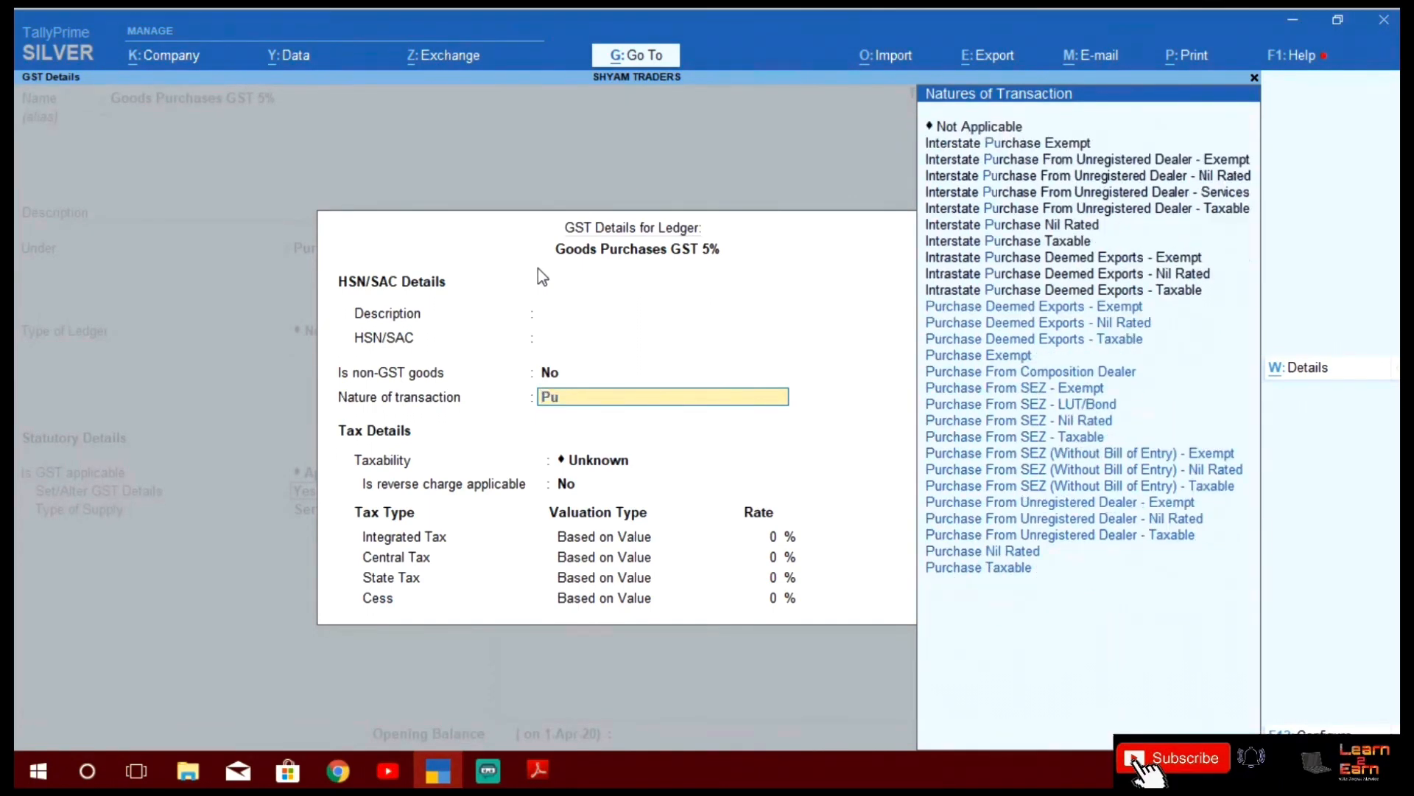
{"action": "key", "text": "Down"}
{"action": "key", "text": "Down"}
{"action": "key", "text": "Down"}
{"action": "key", "text": "Down"}
{"action": "key", "text": "Down"}
{"action": "key", "text": "Down"}
{"action": "key", "text": "Down"}
{"action": "key", "text": "Down"}
{"action": "key", "text": "Down"}
{"action": "key", "text": "Down"}
{"action": "key", "text": "Down"}
{"action": "key", "text": "Down"}
{"action": "key", "text": "Down"}
{"action": "key", "text": "Down"}
{"action": "key", "text": "Down"}
{"action": "key", "text": "Down"}
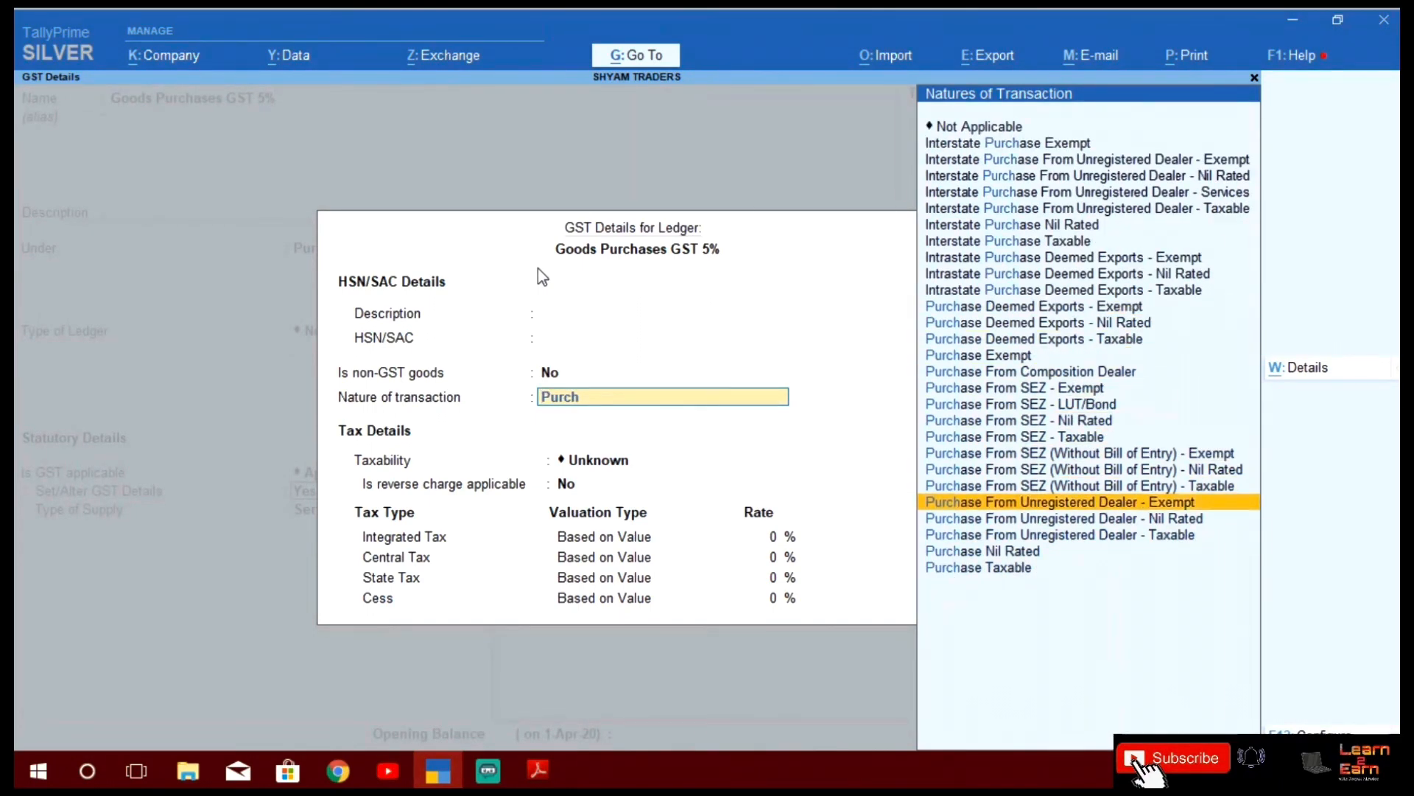
{"action": "key", "text": "Return"}
{"action": "key", "text": "Return"}
{"action": "type", "text": "5"}
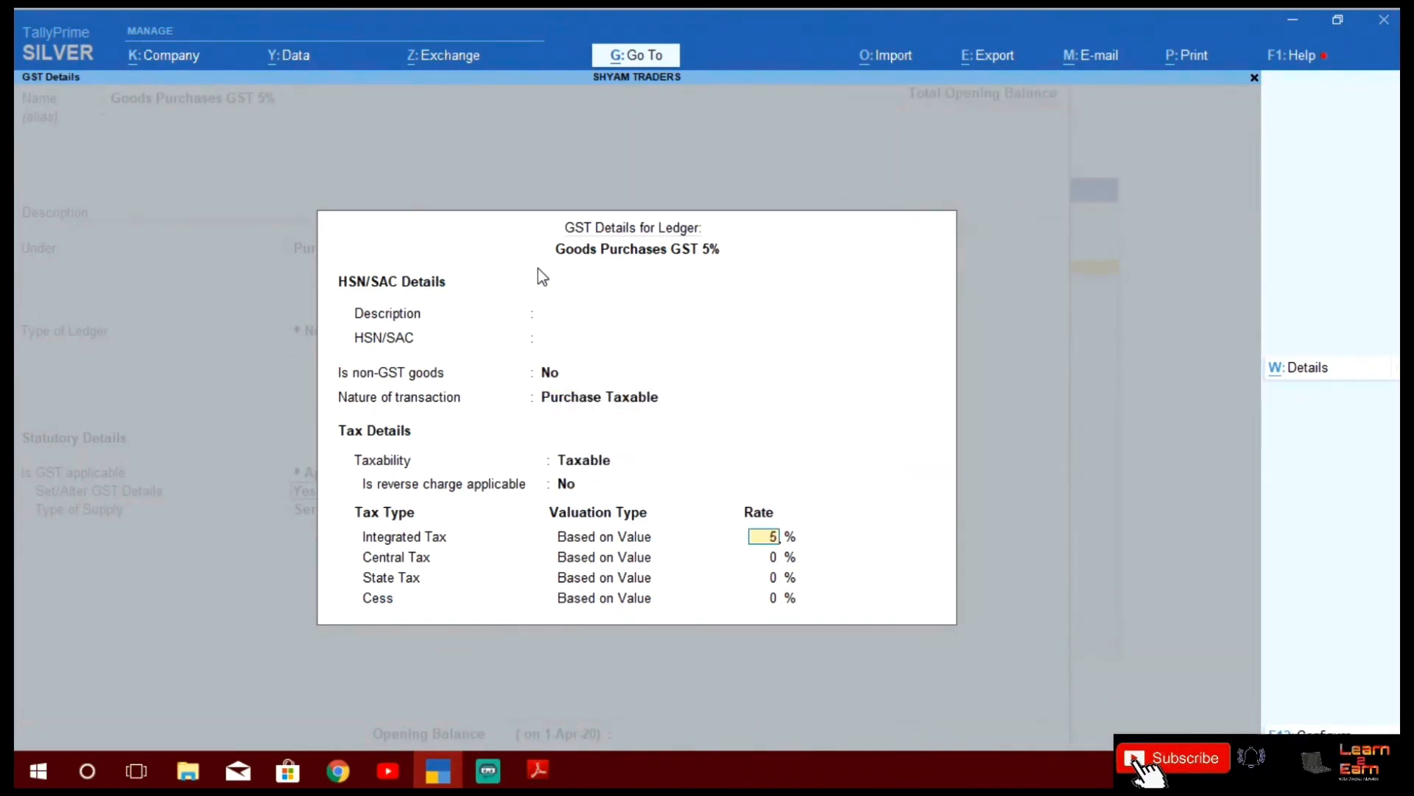
{"action": "key", "text": "Return"}
{"action": "key", "text": "Return"}
{"action": "key", "text": "Return"}
{"action": "key", "text": "Return"}
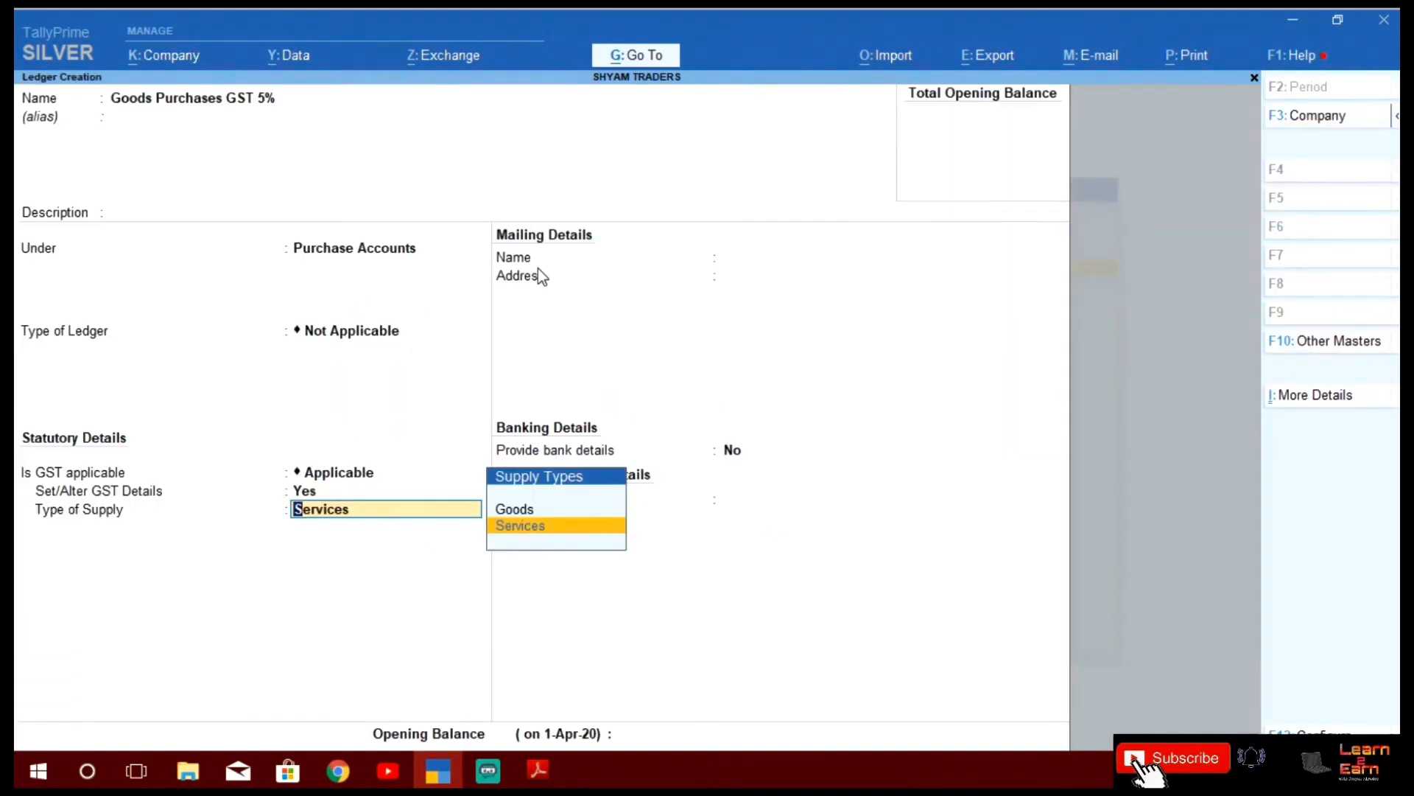
{"action": "key", "text": "Up"}
{"action": "key", "text": "Return"}
{"action": "key", "text": "Return"}
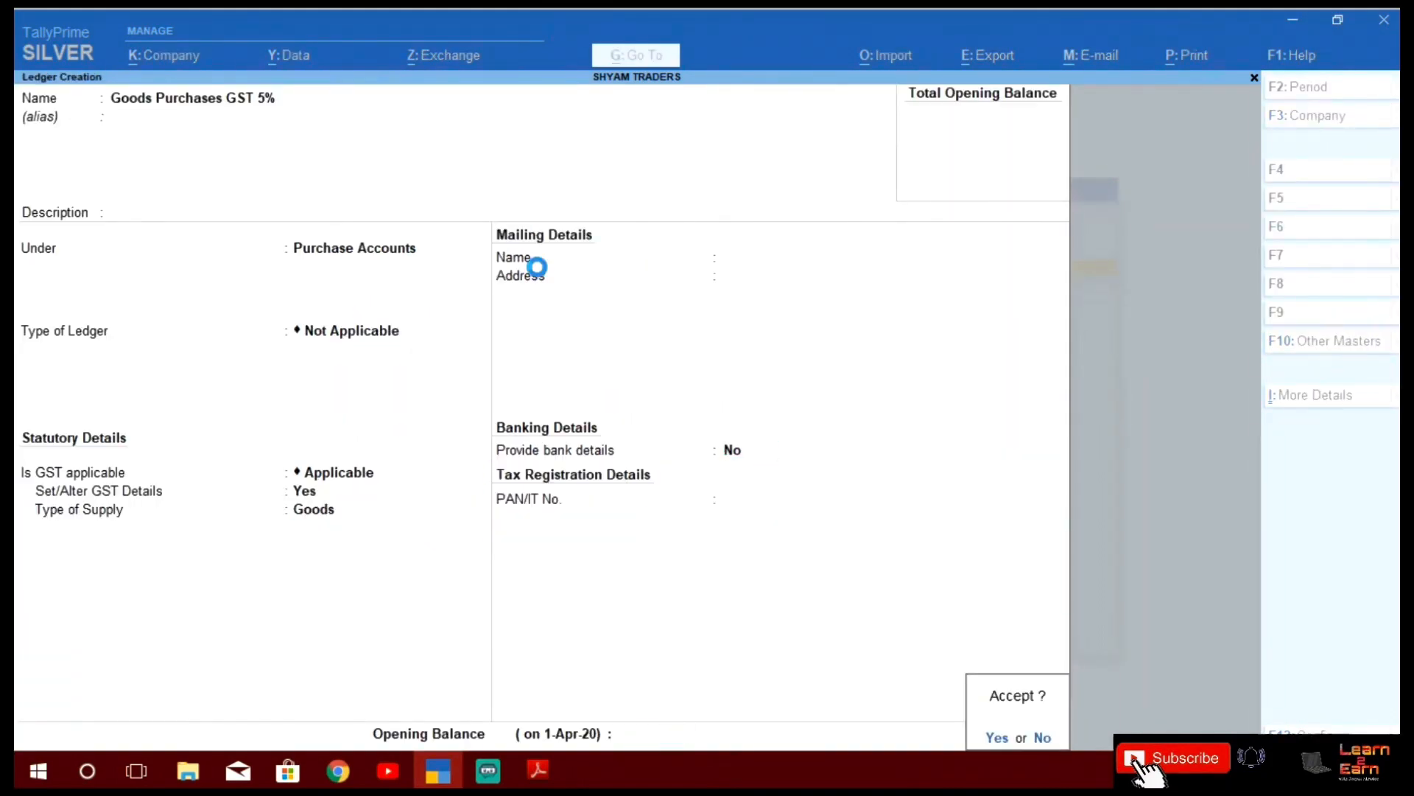
{"action": "key", "text": "Return"}
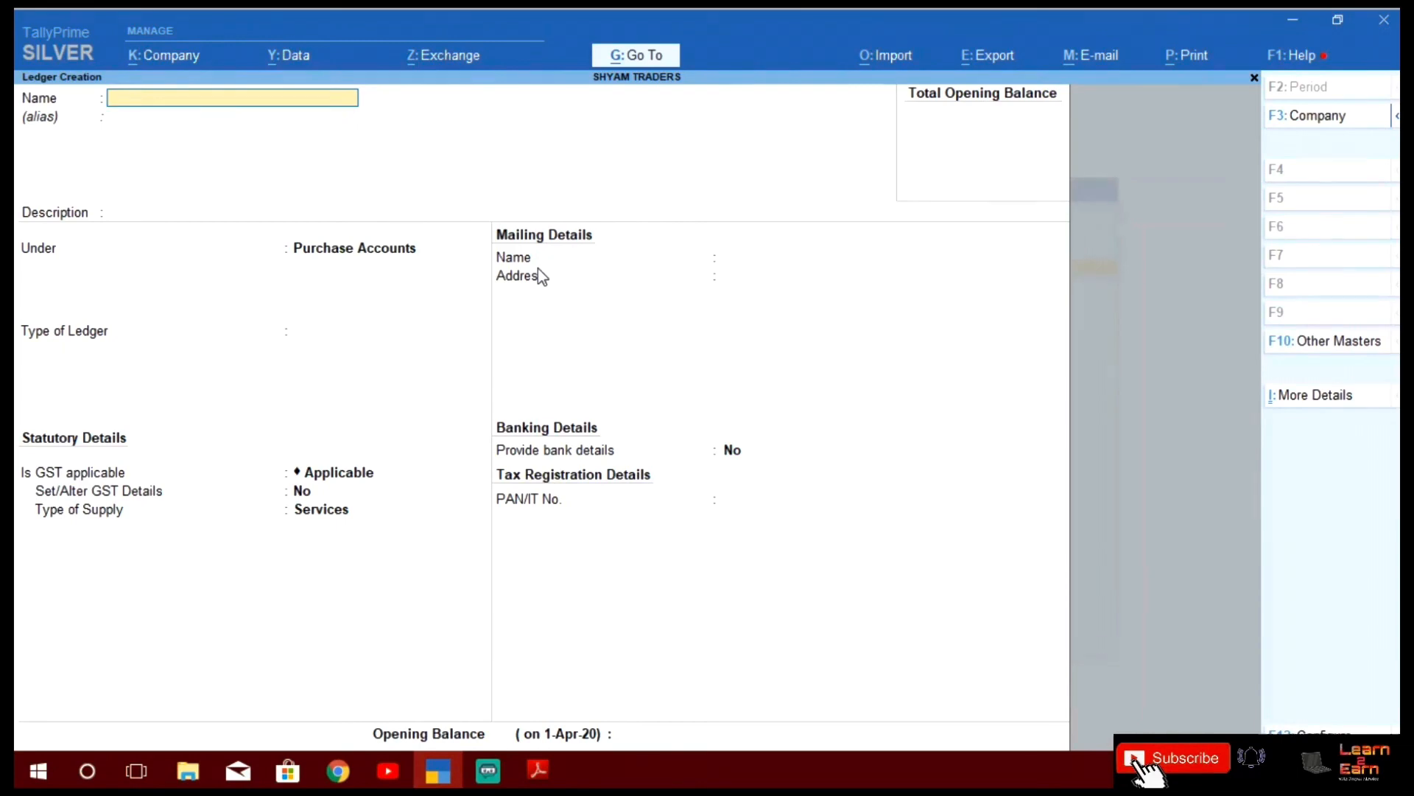
Check the PDF list, then name the ledger 'Transportation Exp.' under Direct Expenses
{"action": "key", "text": "alt+Tab"}
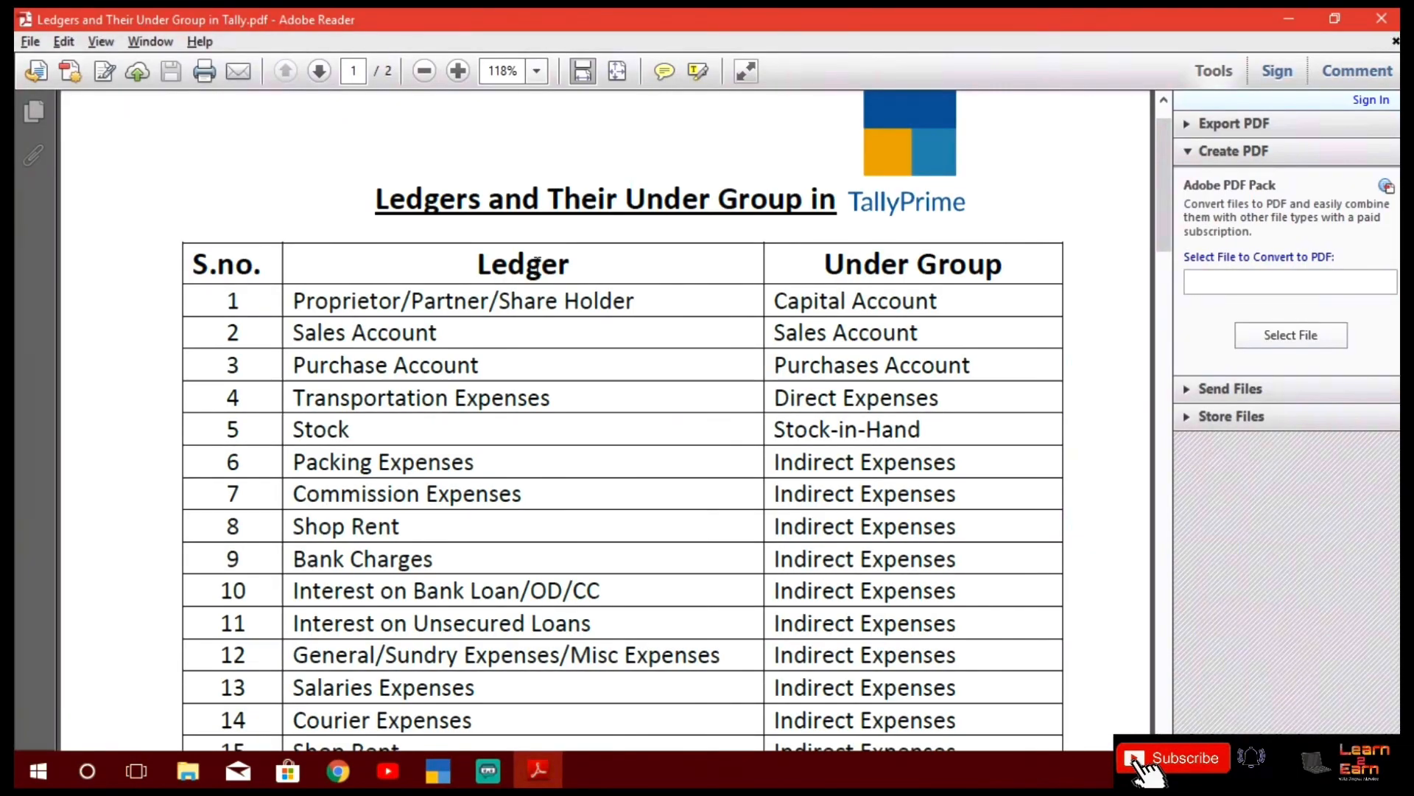
{"action": "key", "text": "alt+Tab"}
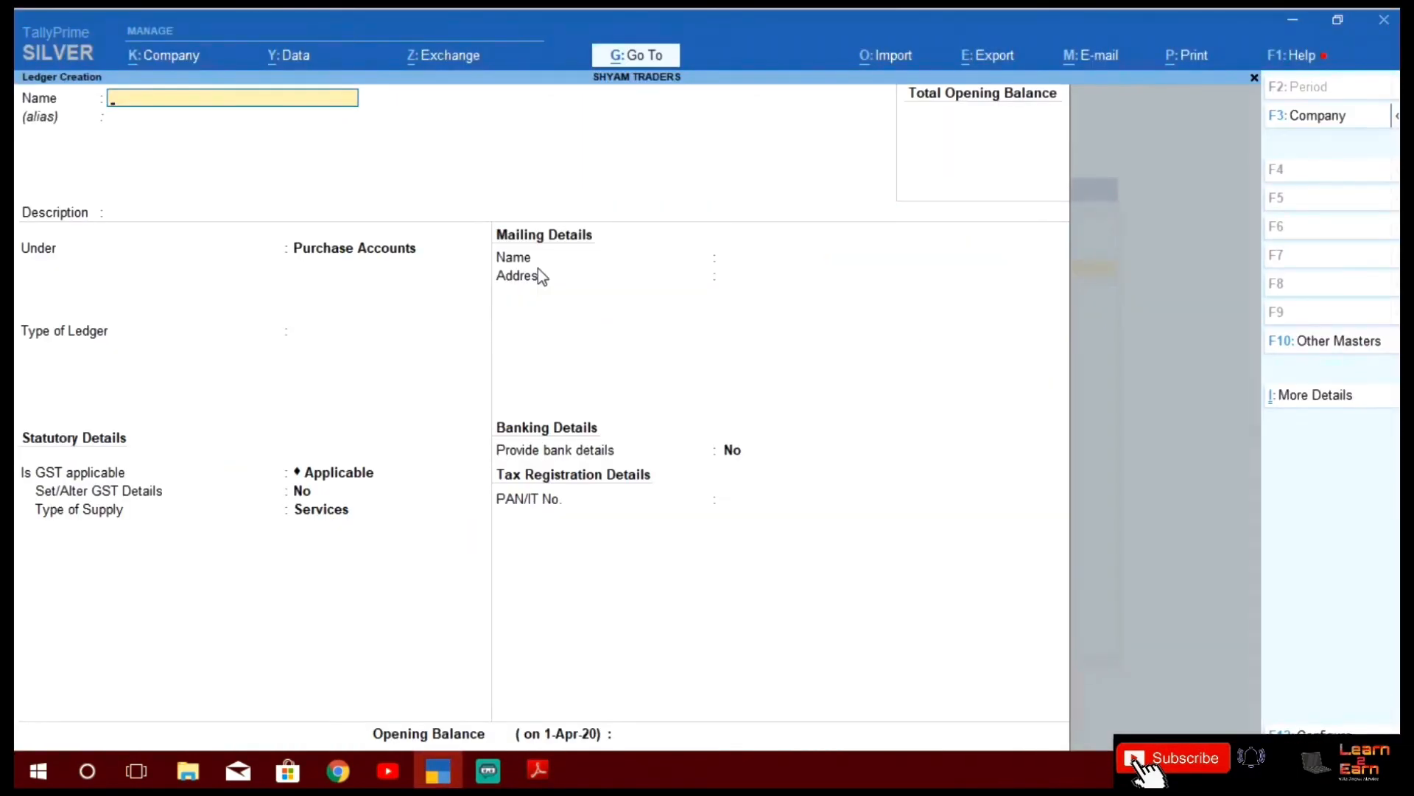
{"action": "type", "text": "Transportation"}
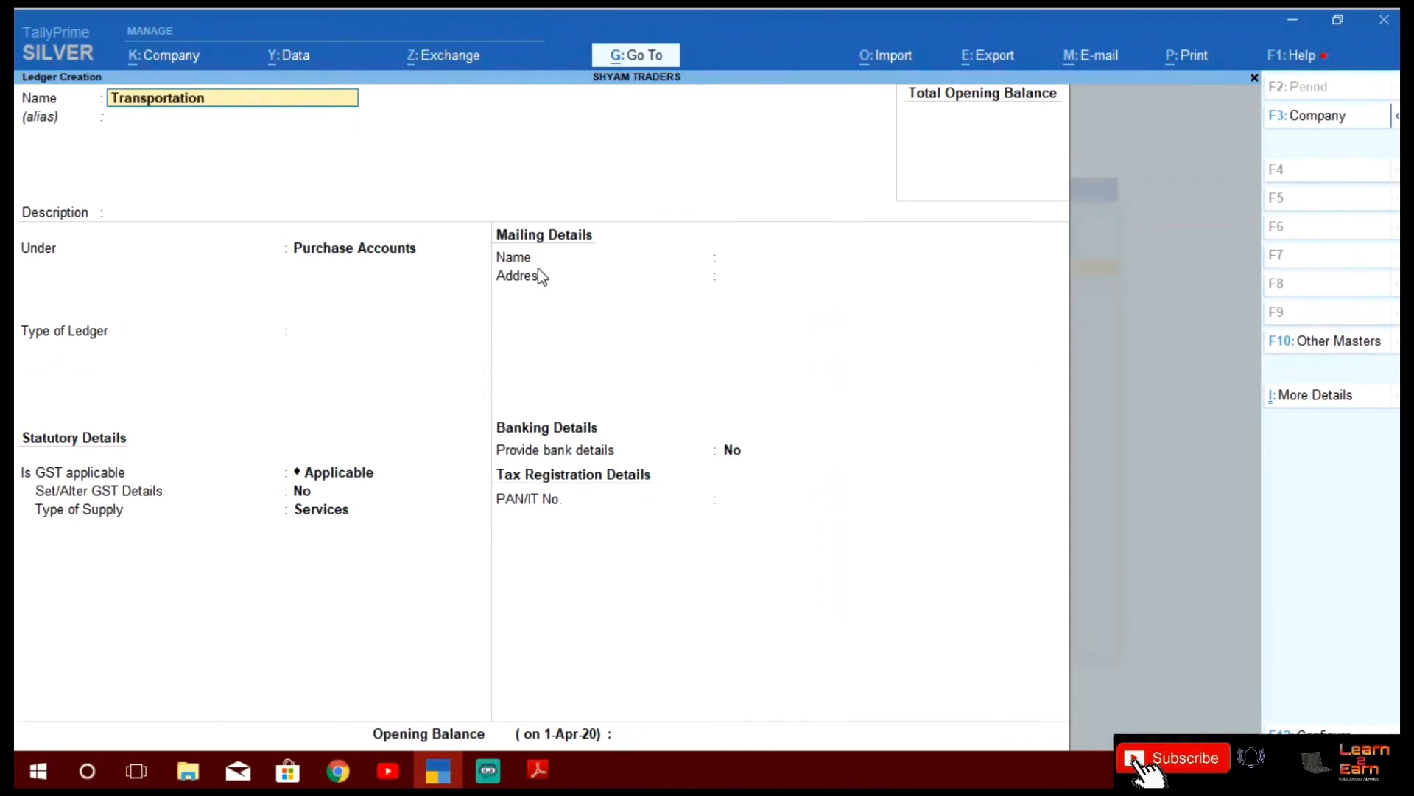
{"action": "type", "text": " Expe"}
{"action": "key", "text": "BackSpace"}
{"action": "type", "text": "."}
{"action": "key", "text": "Return"}
{"action": "key", "text": "Return"}
{"action": "key", "text": "Return"}
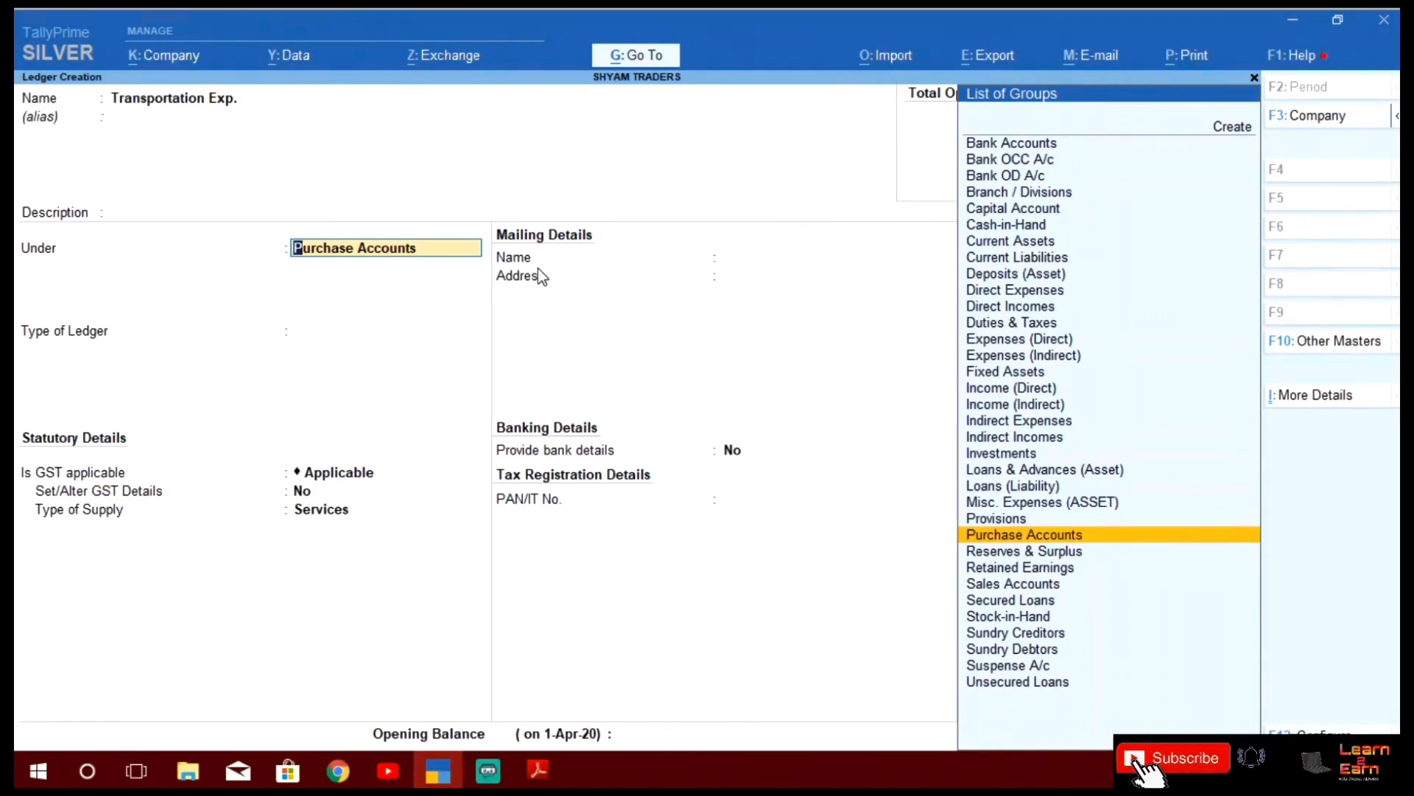
{"action": "type", "text": "Dire"}
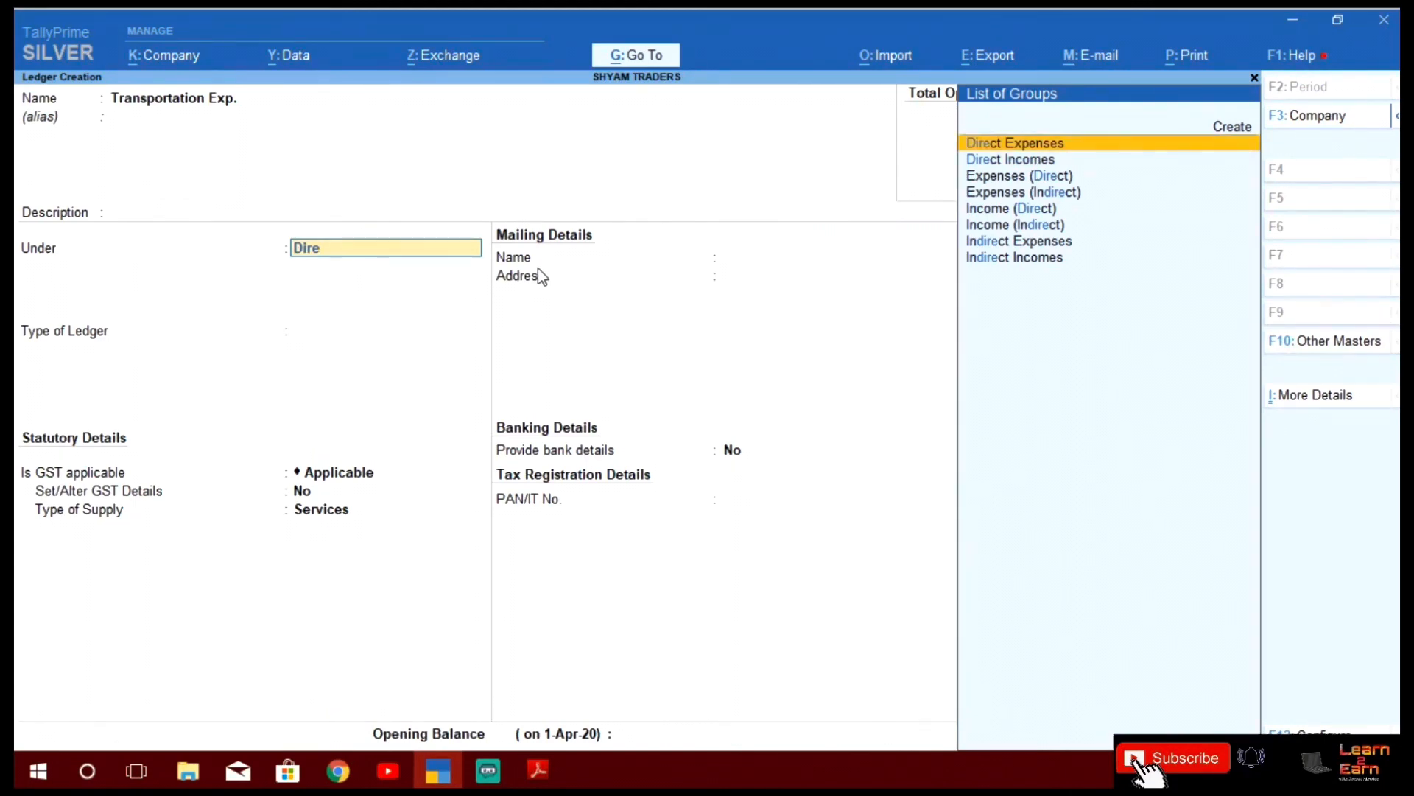
{"action": "key", "text": "Return"}
{"action": "key", "text": "Return"}
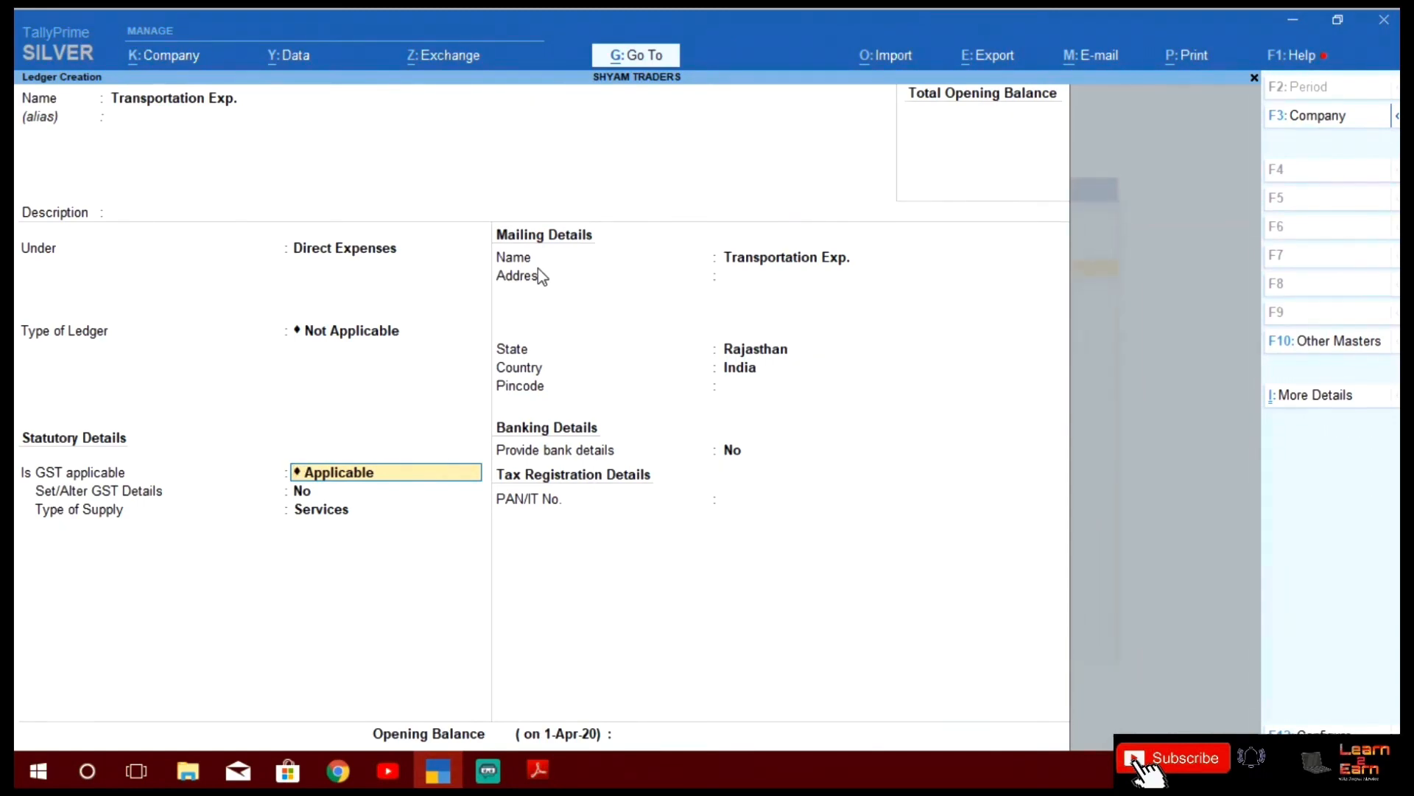
Mark GST as Not Applicable, skip the remaining fields and accept the ledger
{"action": "type", "text": "No"}
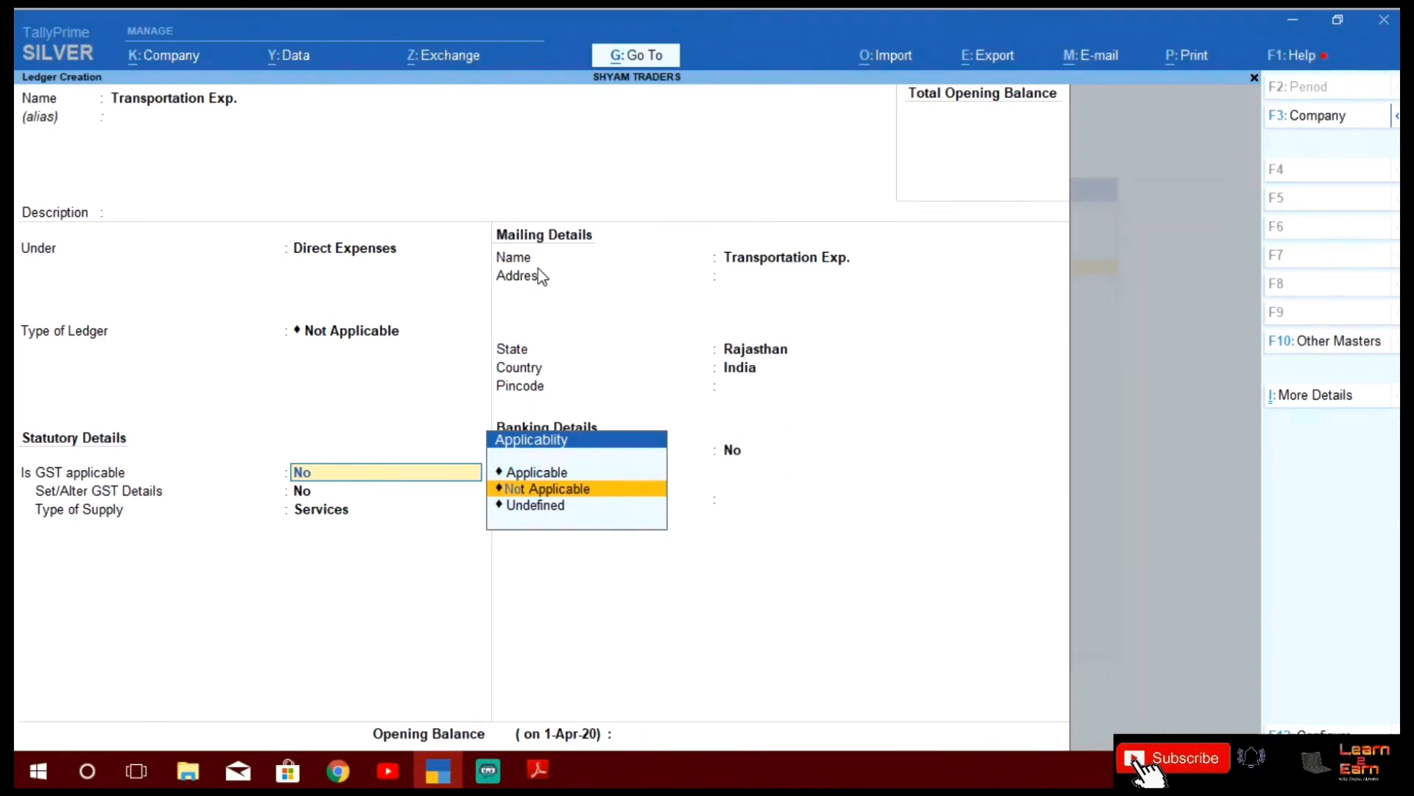
{"action": "key", "text": "Return"}
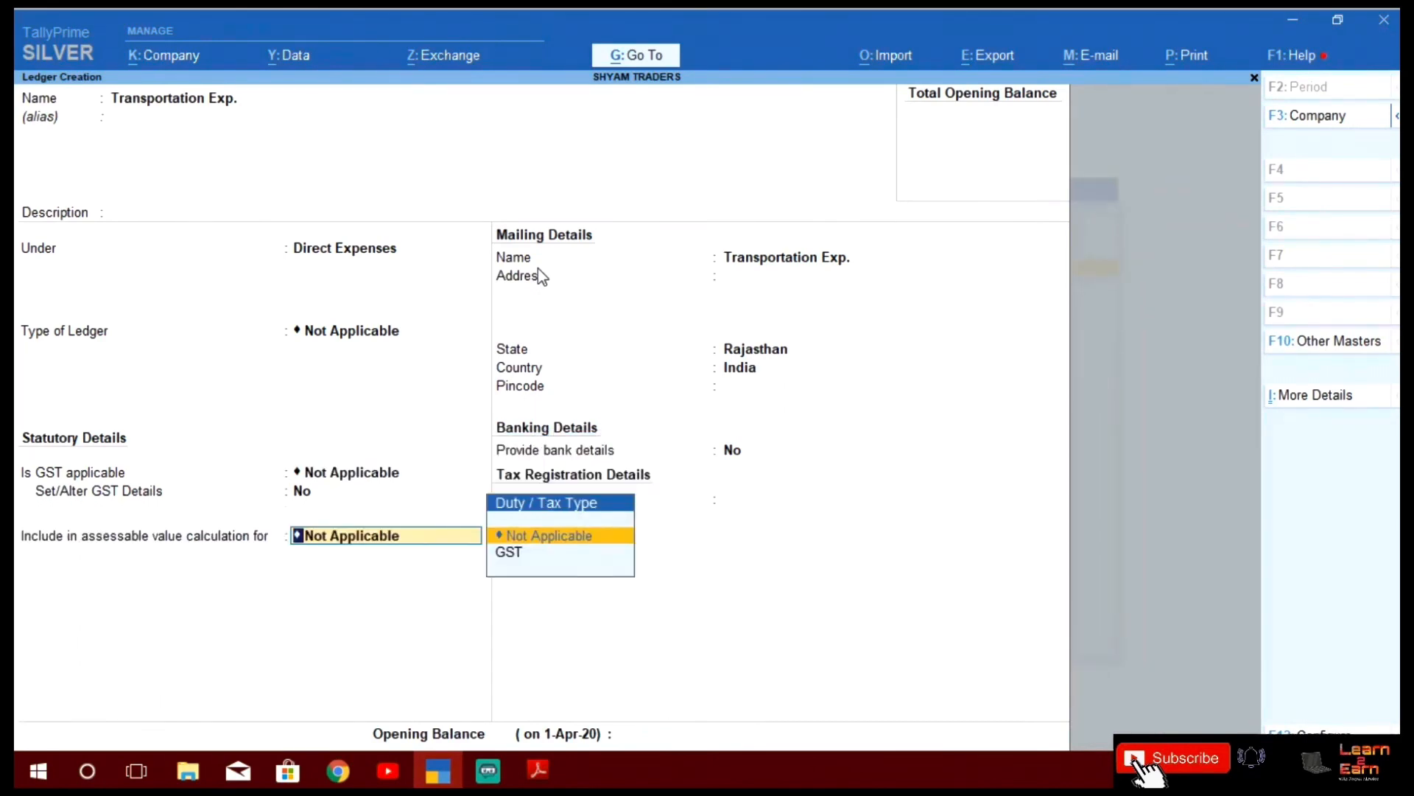
{"action": "key", "text": "Return"}
{"action": "key", "text": "Return"}
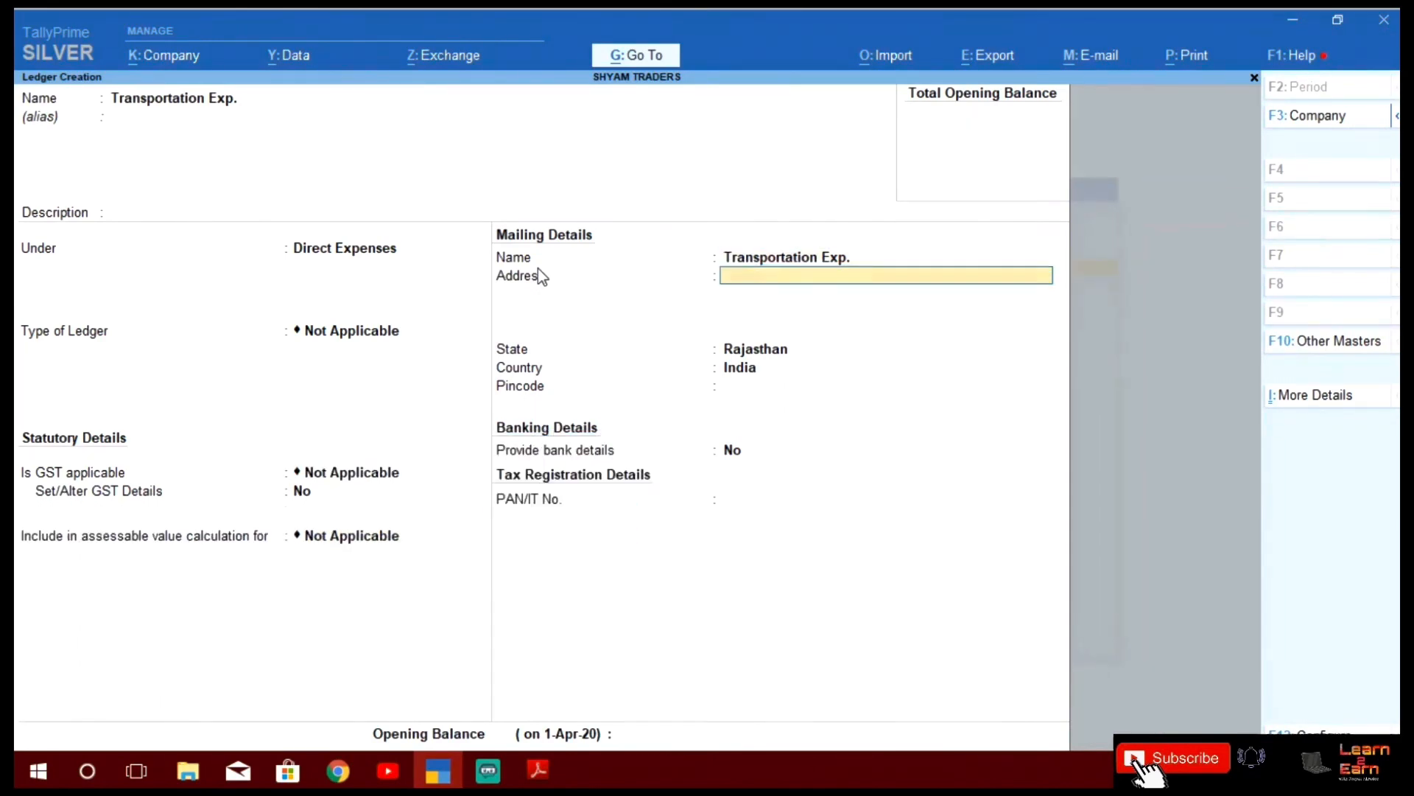
{"action": "key", "text": "Return"}
{"action": "key", "text": "Return"}
{"action": "key", "text": "Return"}
{"action": "key", "text": "Return"}
{"action": "key", "text": "Return"}
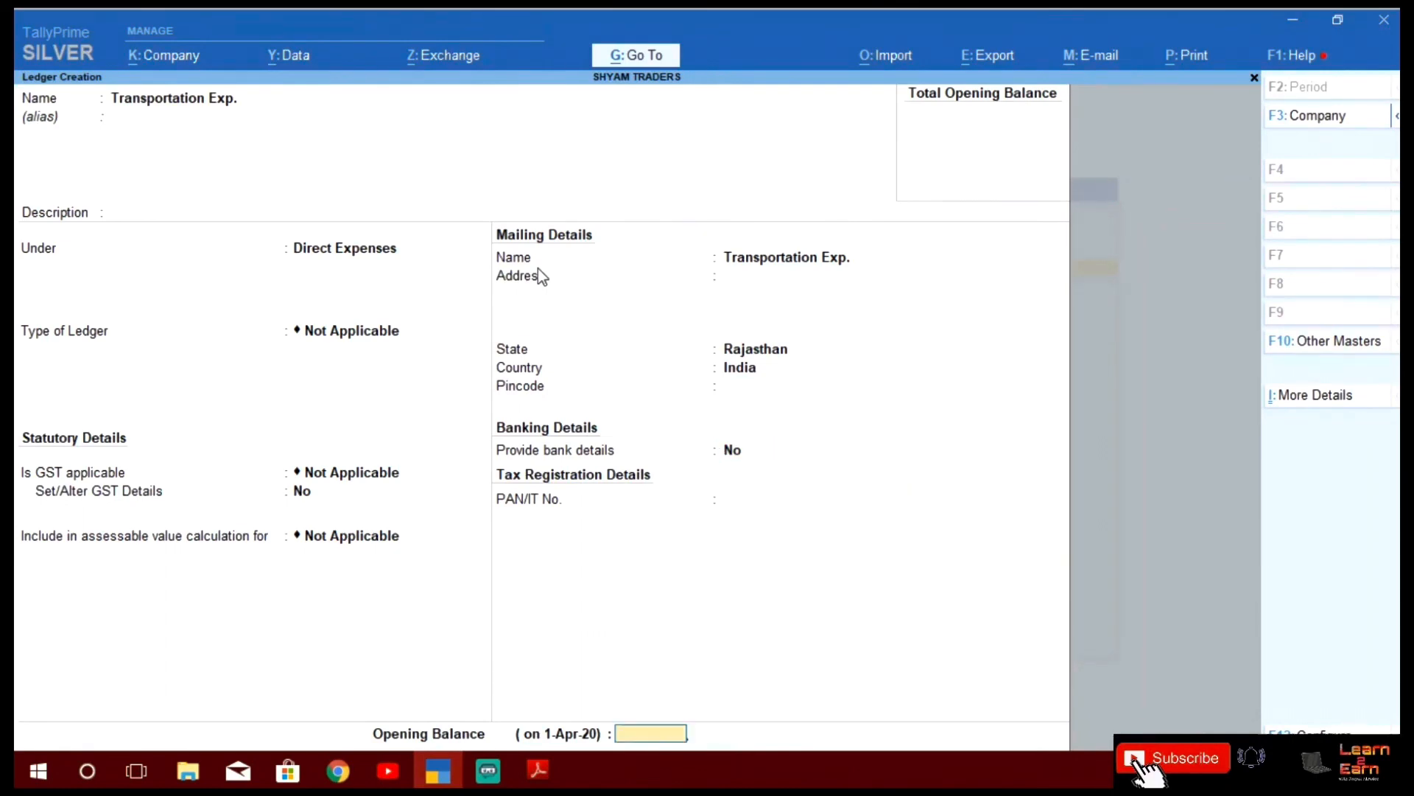
{"action": "key", "text": "Return"}
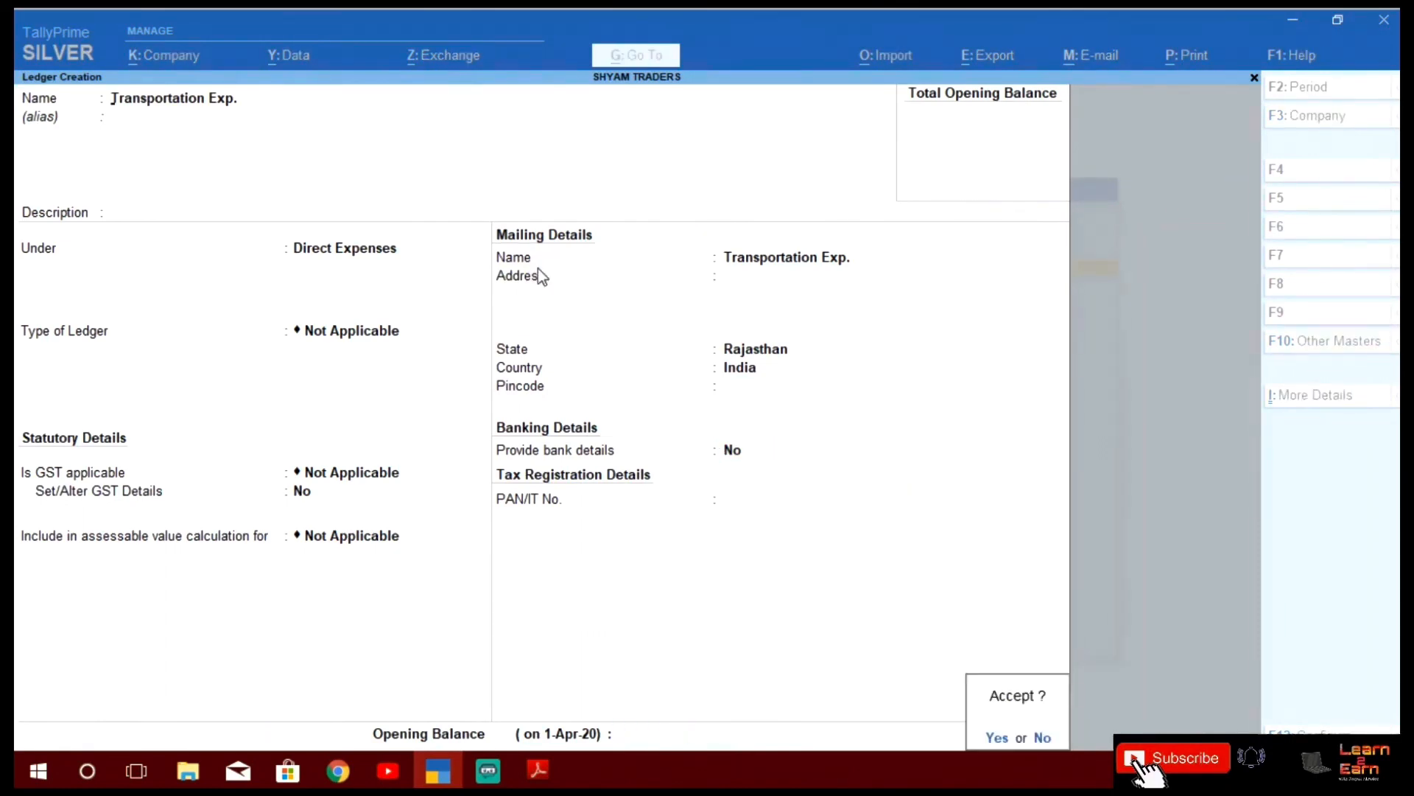
{"action": "key", "text": "Return"}
{"action": "key", "text": "alt+Tab"}
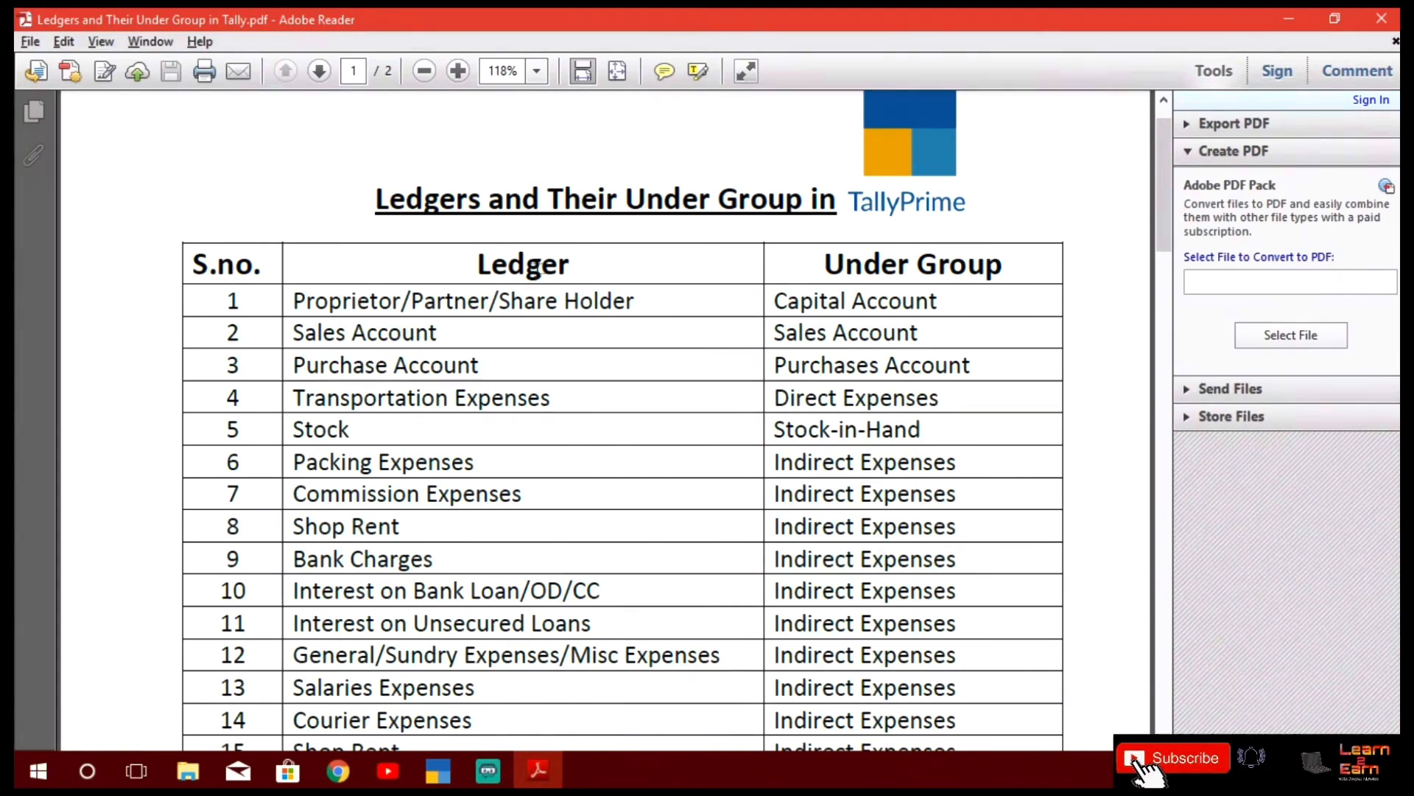
Enter 'Packing Expences' as the ledger name with Indirect Expenses as its group
{"action": "key", "text": "alt+Tab"}
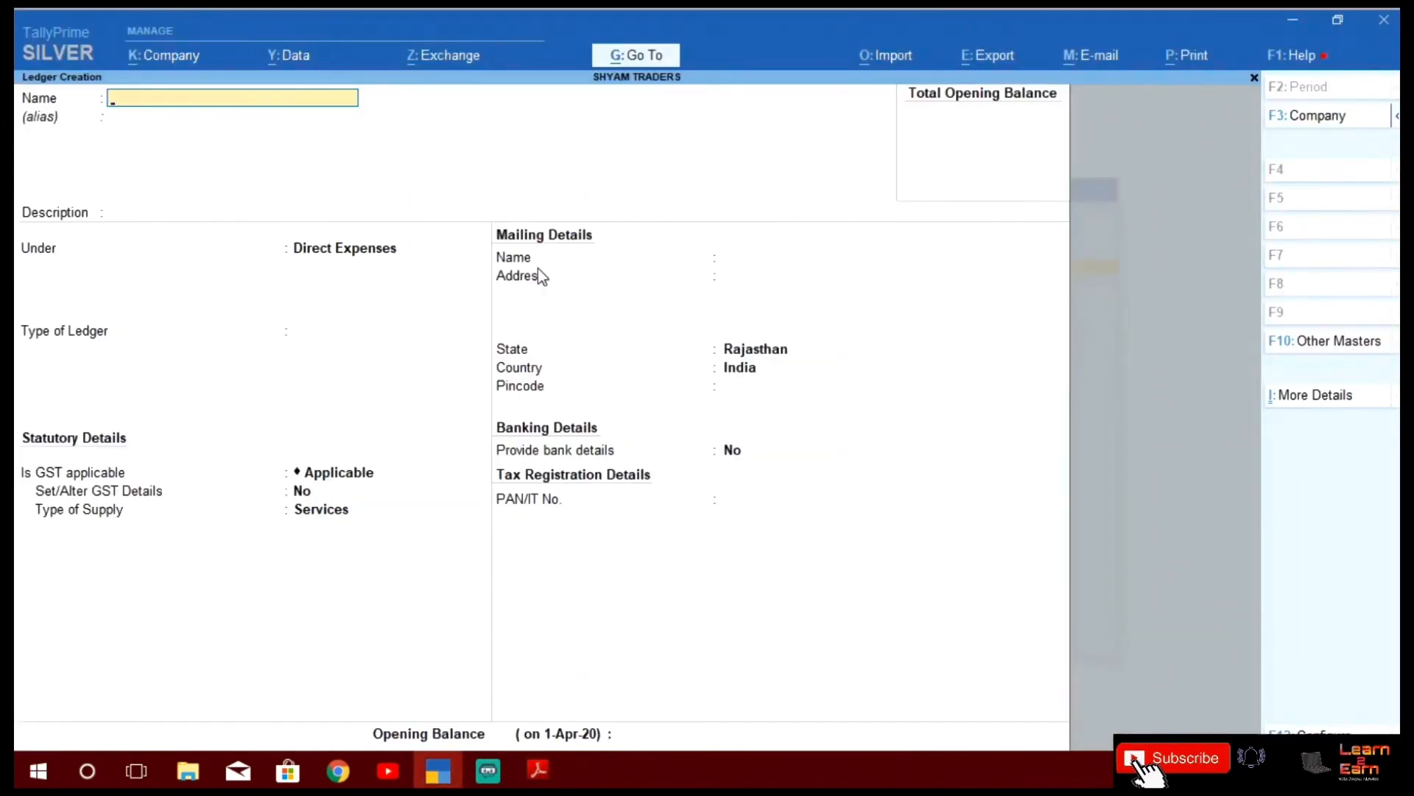
{"action": "type", "text": "Packing Expences"}
{"action": "key", "text": "Return"}
{"action": "key", "text": "Return"}
{"action": "key", "text": "Return"}
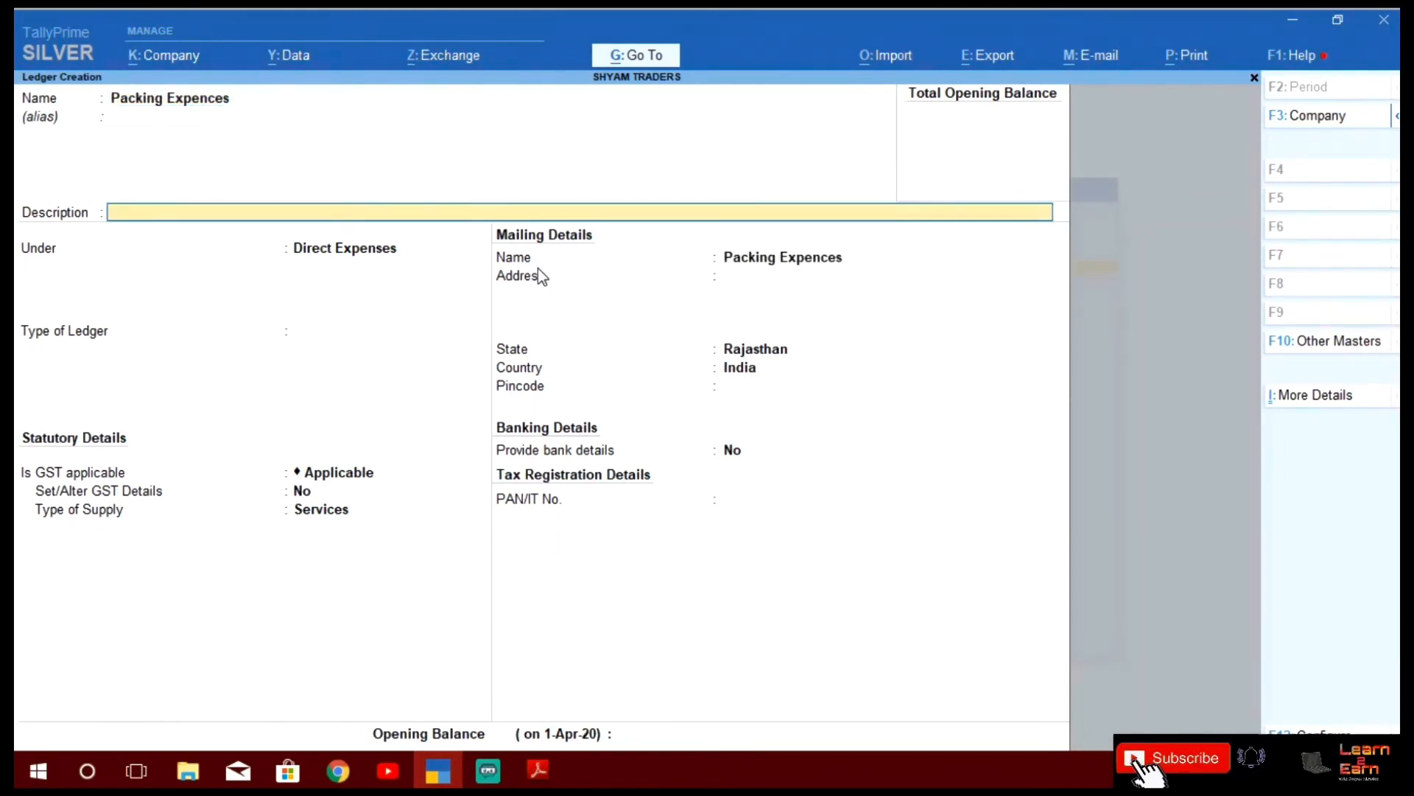
{"action": "type", "text": "Indi"}
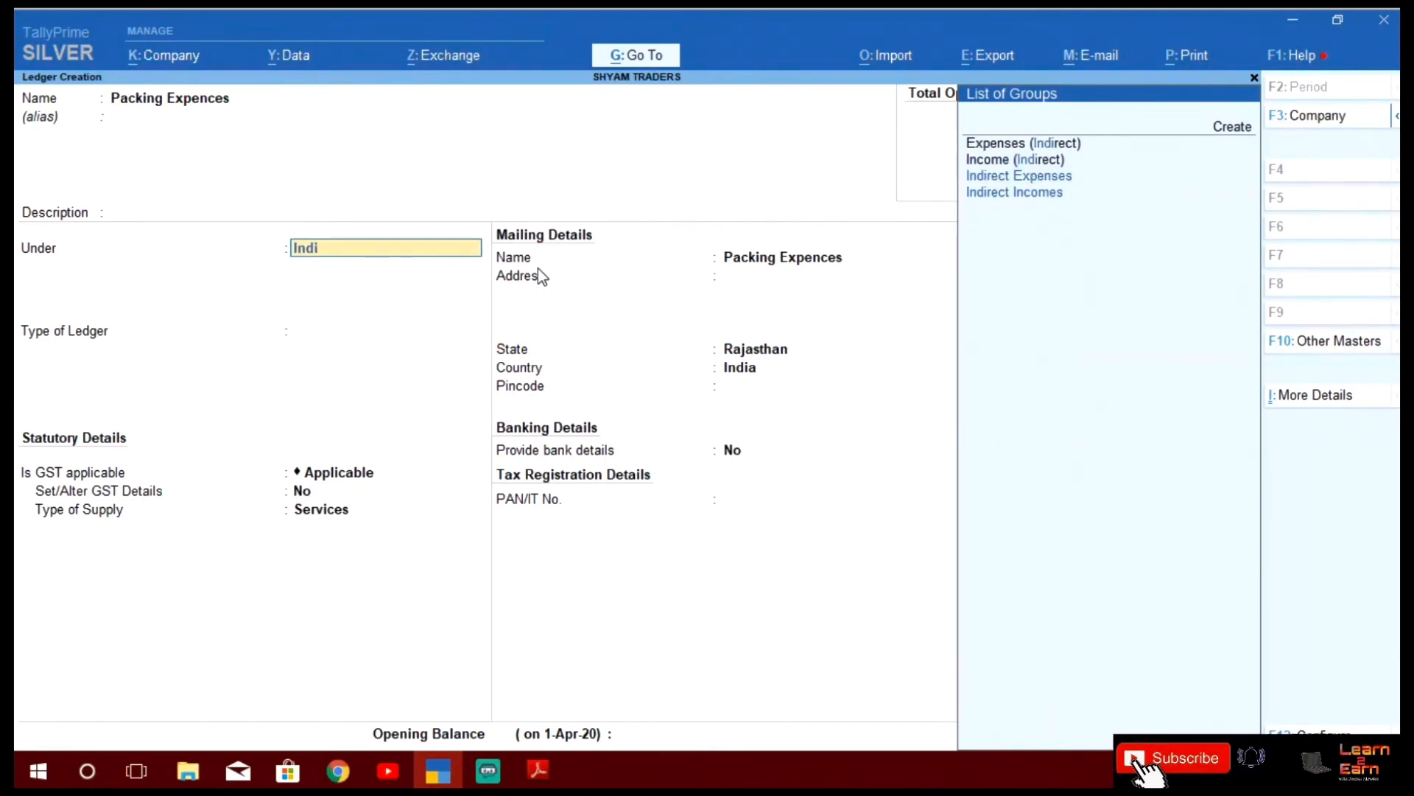
{"action": "key", "text": "Return"}
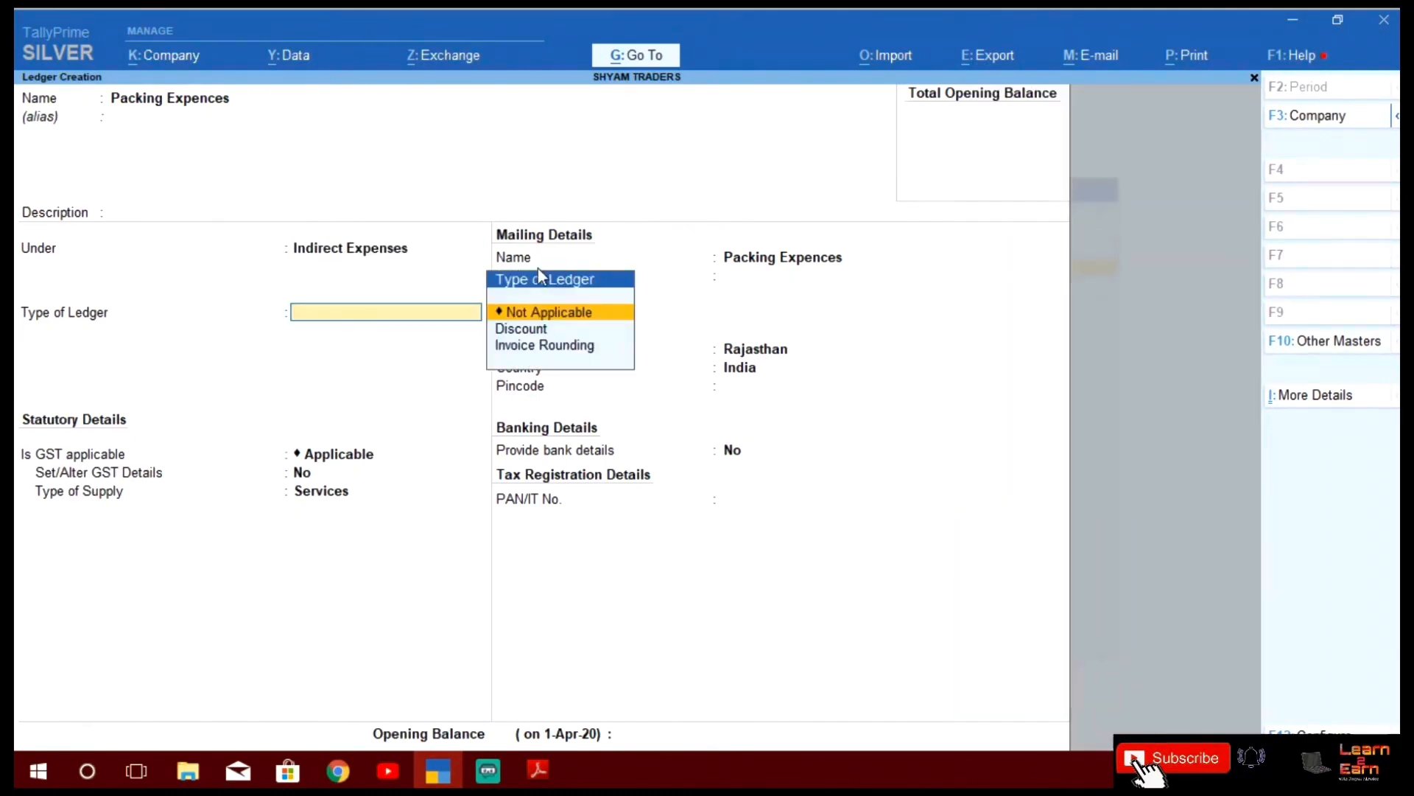
Set the type and GST to Not Applicable, finish the form, and bring up the PDF list
{"action": "key", "text": "Return"}
{"action": "type", "text": "Not"}
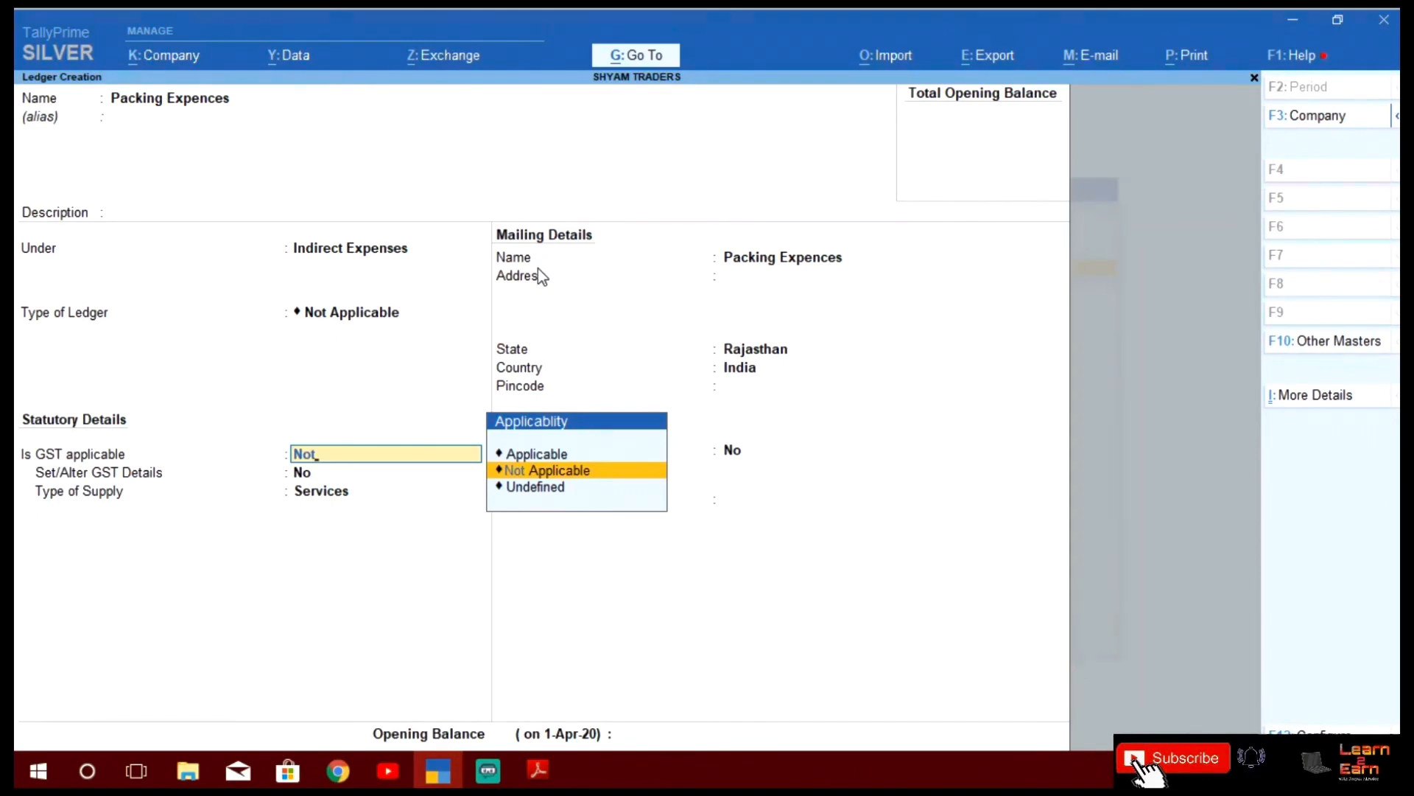
{"action": "key", "text": "Return"}
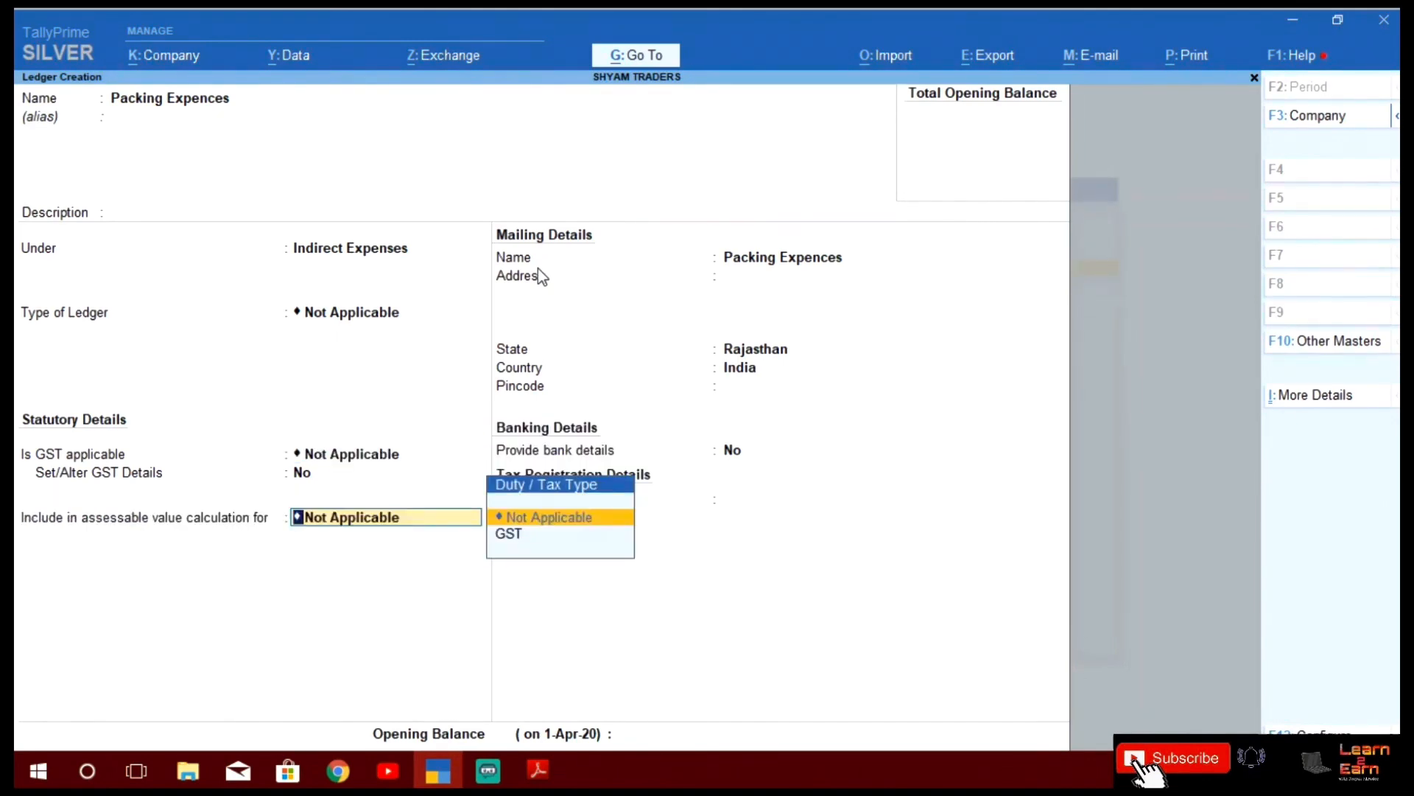
{"action": "key", "text": "Return"}
{"action": "key", "text": "Return"}
{"action": "key", "text": "Return"}
{"action": "key", "text": "Return"}
{"action": "key", "text": "Return"}
{"action": "key", "text": "Return"}
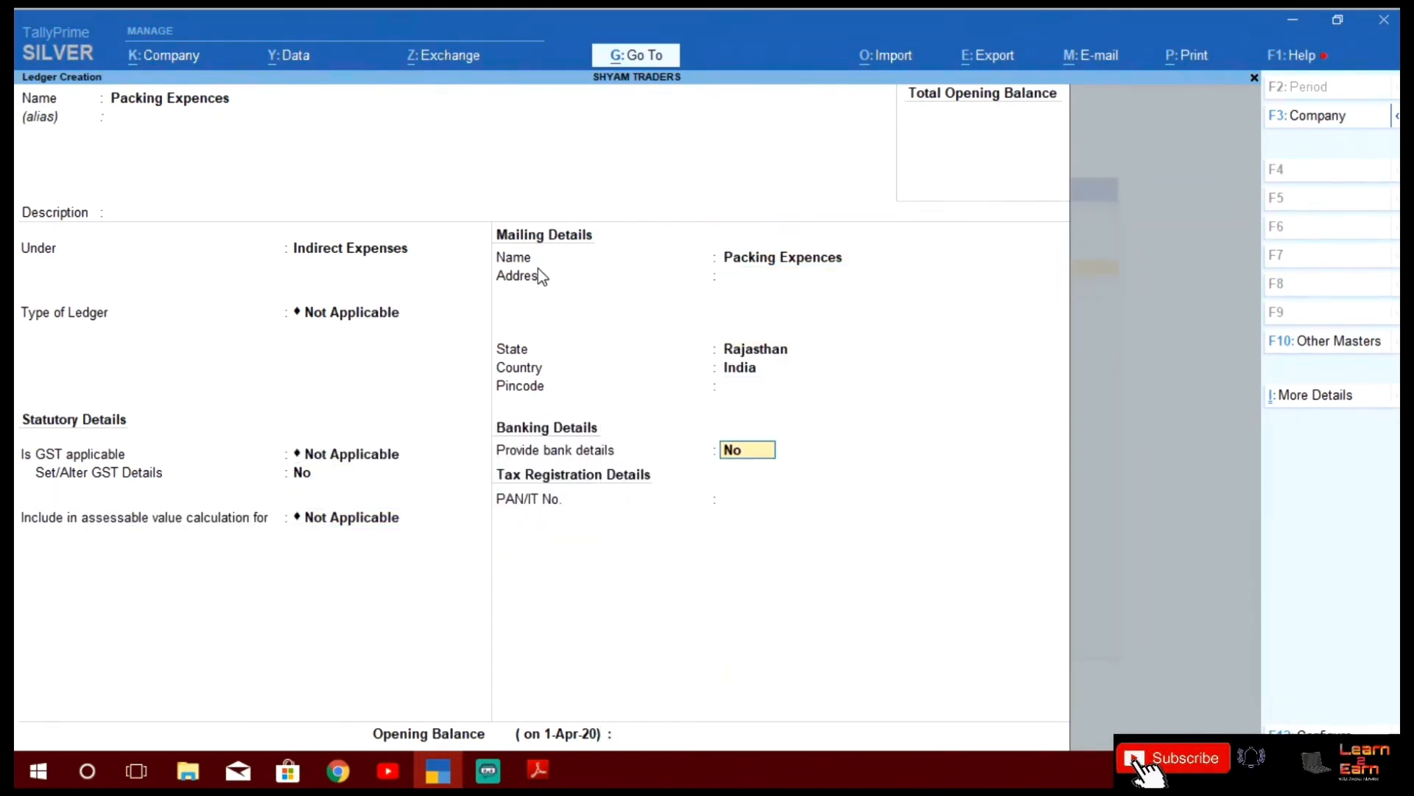
{"action": "key", "text": "Return"}
{"action": "key", "text": "Return"}
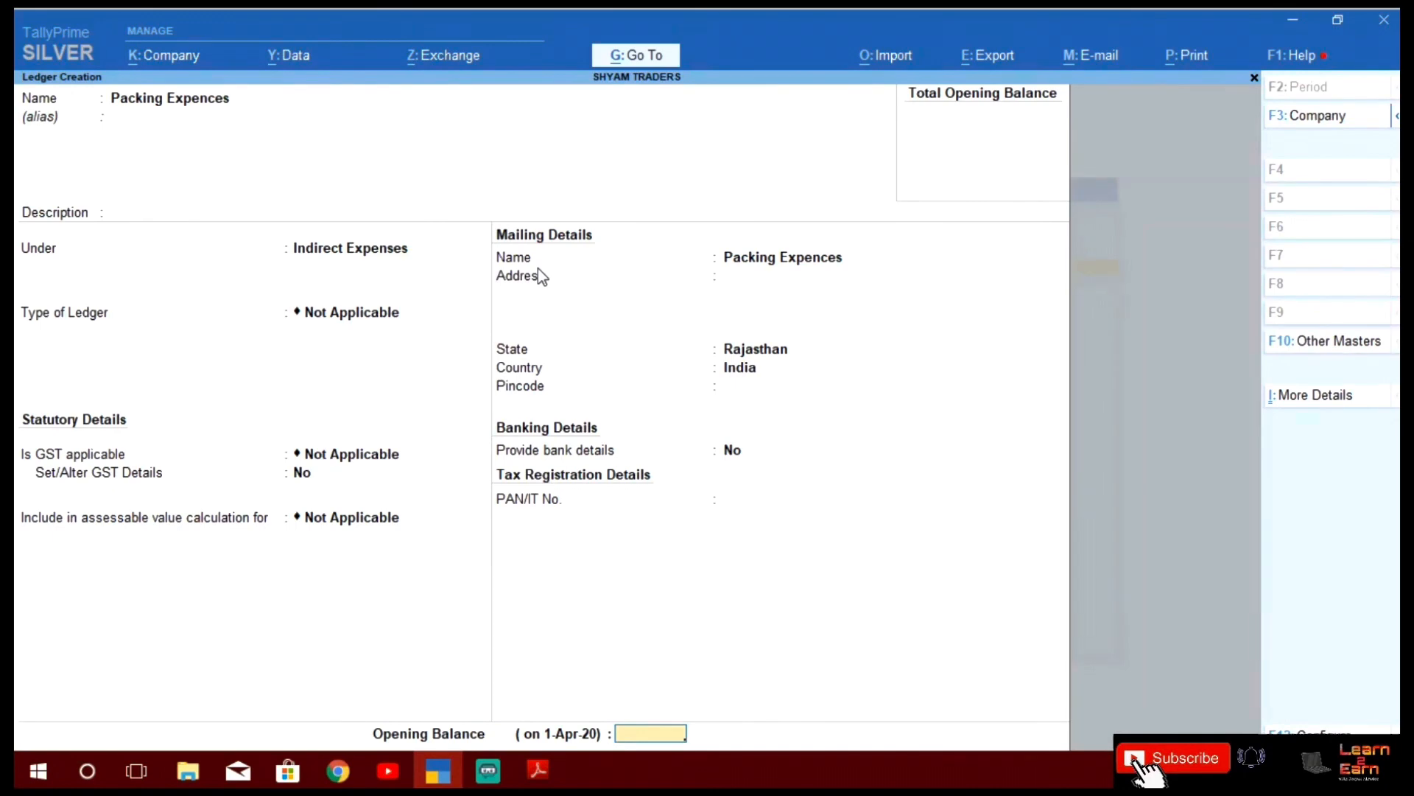
{"action": "key", "text": "Return"}
{"action": "key", "text": "Return"}
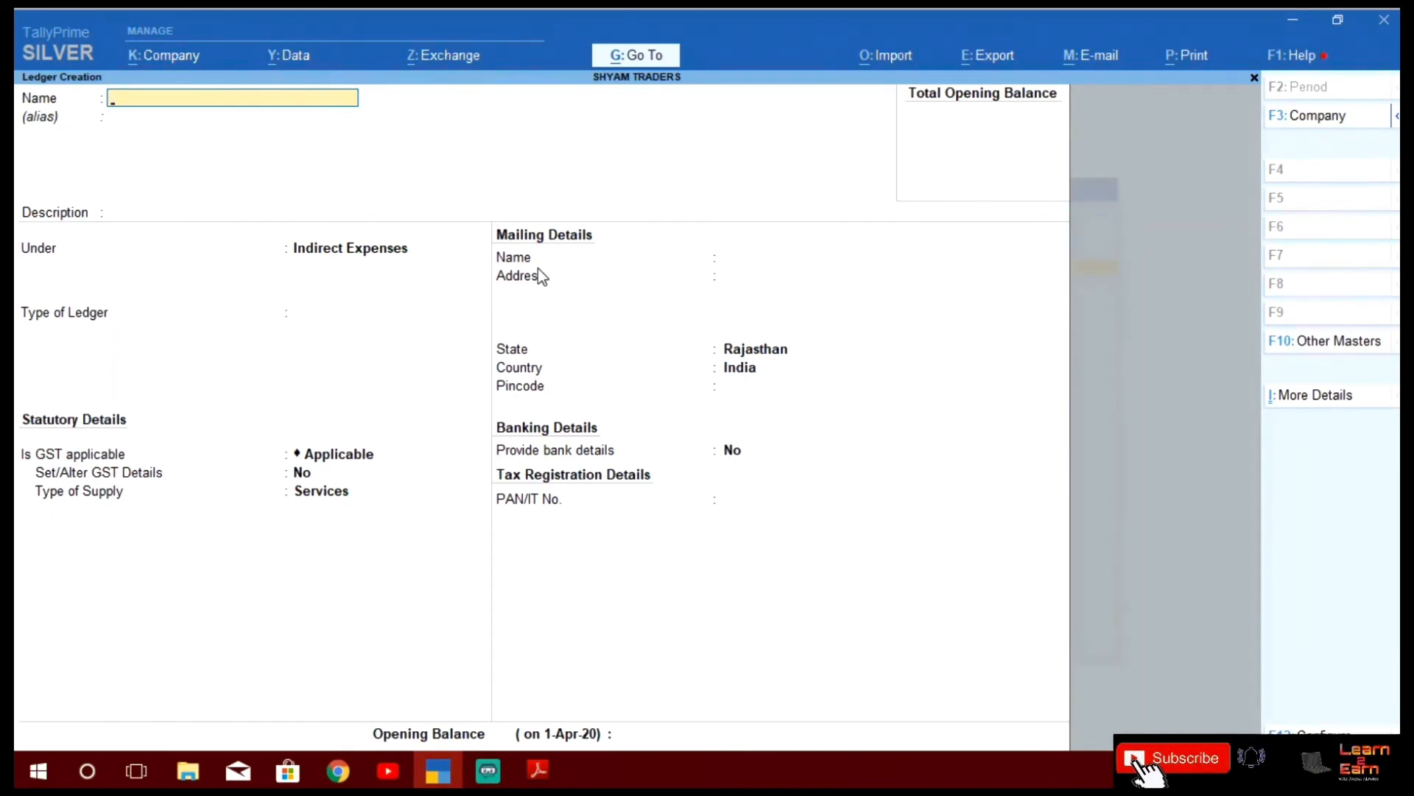
{"action": "key", "text": "alt+Tab"}
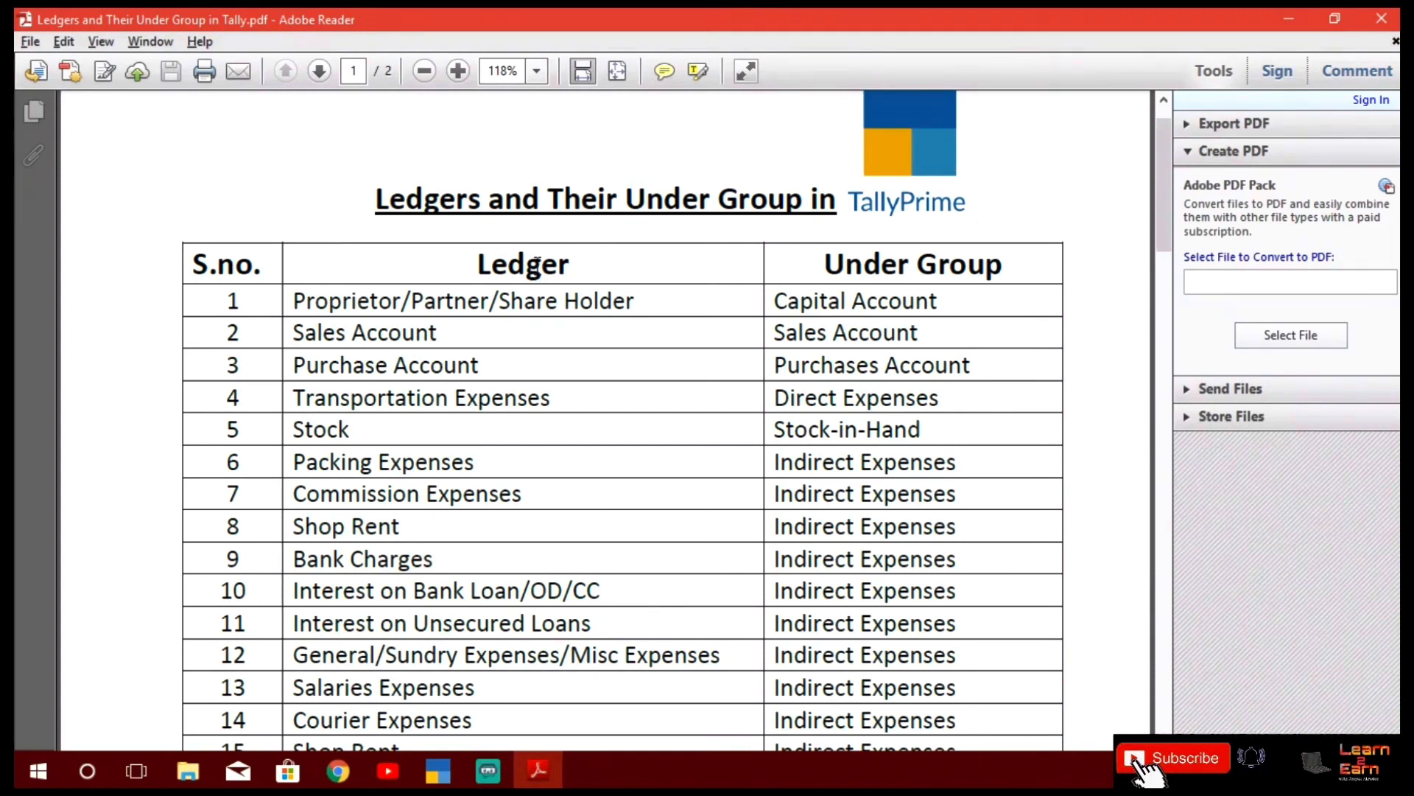
Clear the Name field and enter 'Commision Expences', keeping Indirect Expenses as the group
{"action": "key", "text": "alt+Tab"}
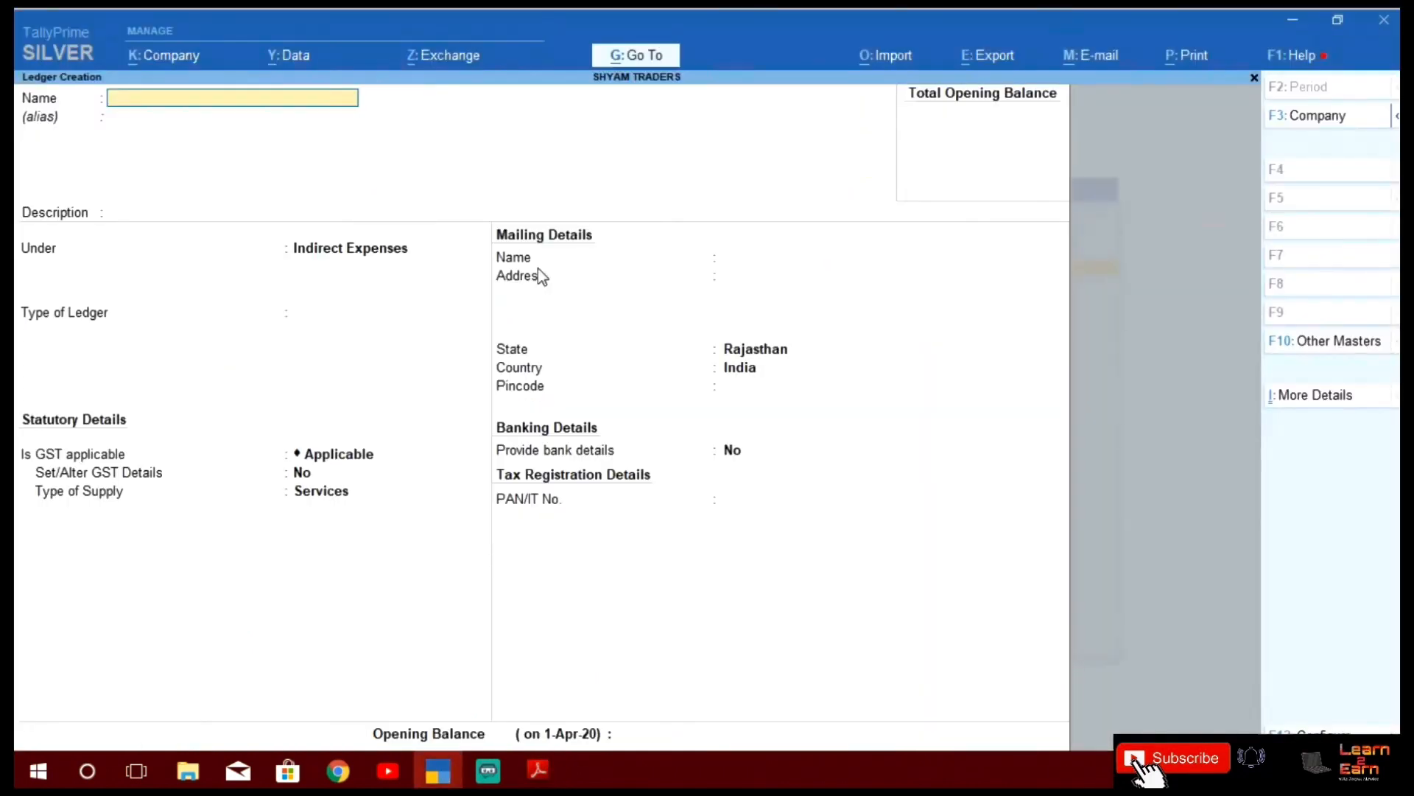
{"action": "key", "text": "ctrl+alt+v"}
{"action": "key", "text": "BackSpace"}
{"action": "key", "text": "BackSpace"}
{"action": "key", "text": "BackSpace"}
{"action": "key", "text": "BackSpace"}
{"action": "key", "text": "BackSpace"}
{"action": "key", "text": "BackSpace"}
{"action": "key", "text": "BackSpace"}
{"action": "key", "text": "BackSpace"}
{"action": "key", "text": "BackSpace"}
{"action": "key", "text": "BackSpace"}
{"action": "key", "text": "BackSpace"}
{"action": "key", "text": "BackSpace"}
{"action": "key", "text": "BackSpace"}
{"action": "key", "text": "BackSpace"}
{"action": "key", "text": "BackSpace"}
{"action": "key", "text": "BackSpace"}
{"action": "type", "text": "Comm"}
{"action": "type", "text": "ision Expen"}
{"action": "type", "text": "se"}
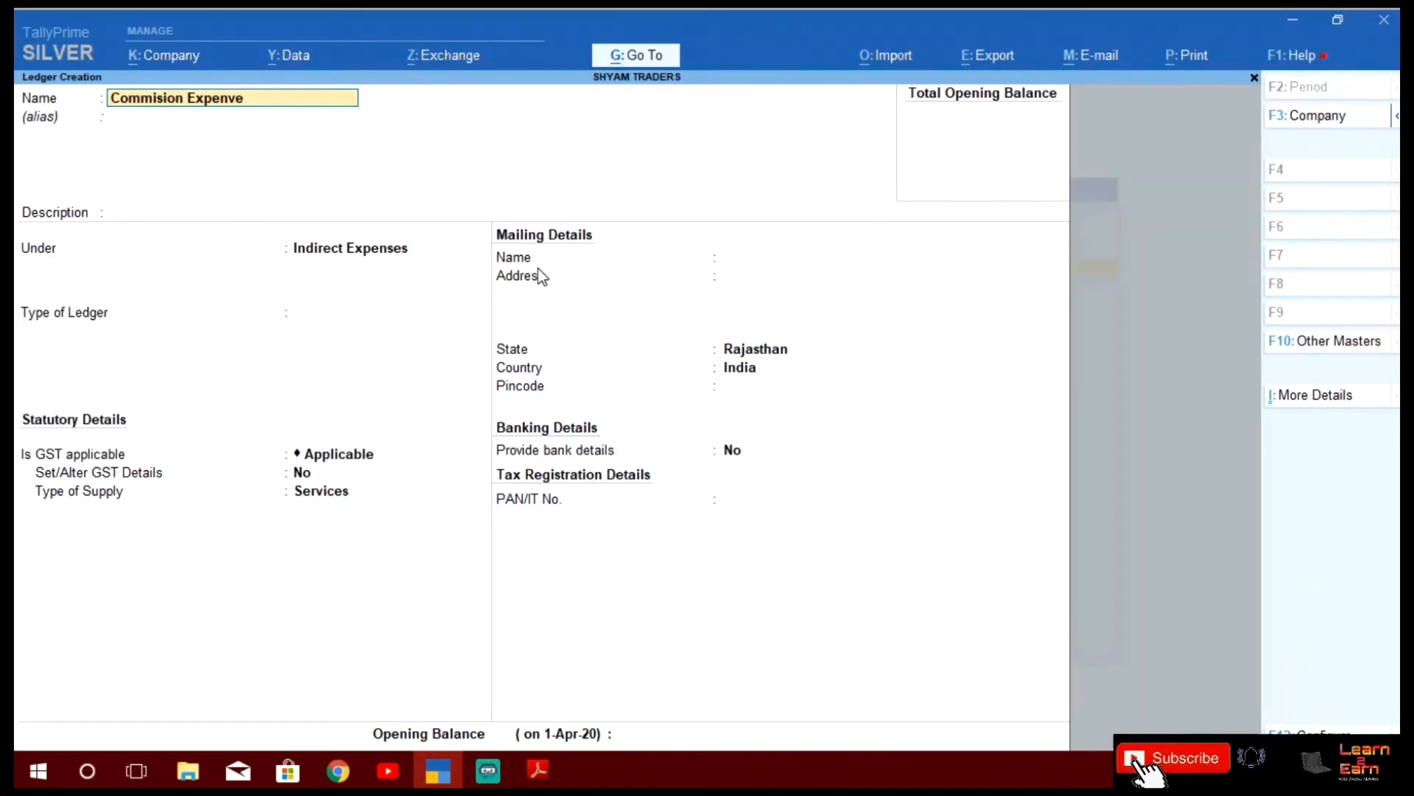
{"action": "key", "text": "BackSpace"}
{"action": "key", "text": "BackSpace"}
{"action": "type", "text": "cces"}
{"action": "key", "text": "BackSpace"}
{"action": "key", "text": "BackSpace"}
{"action": "key", "text": "BackSpace"}
{"action": "type", "text": "es"}
{"action": "key", "text": "Return"}
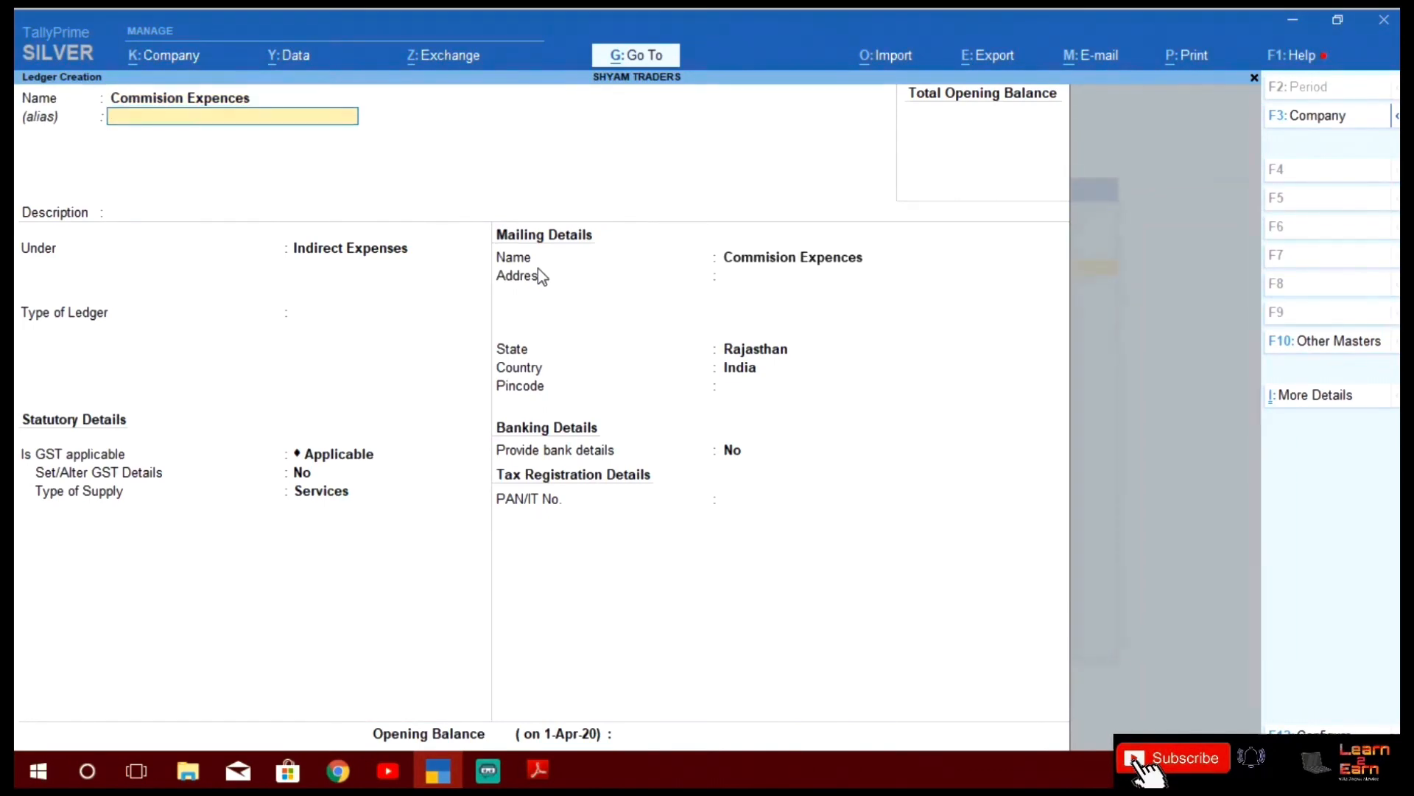
{"action": "key", "text": "Return"}
{"action": "key", "text": "Return"}
{"action": "key", "text": "Return"}
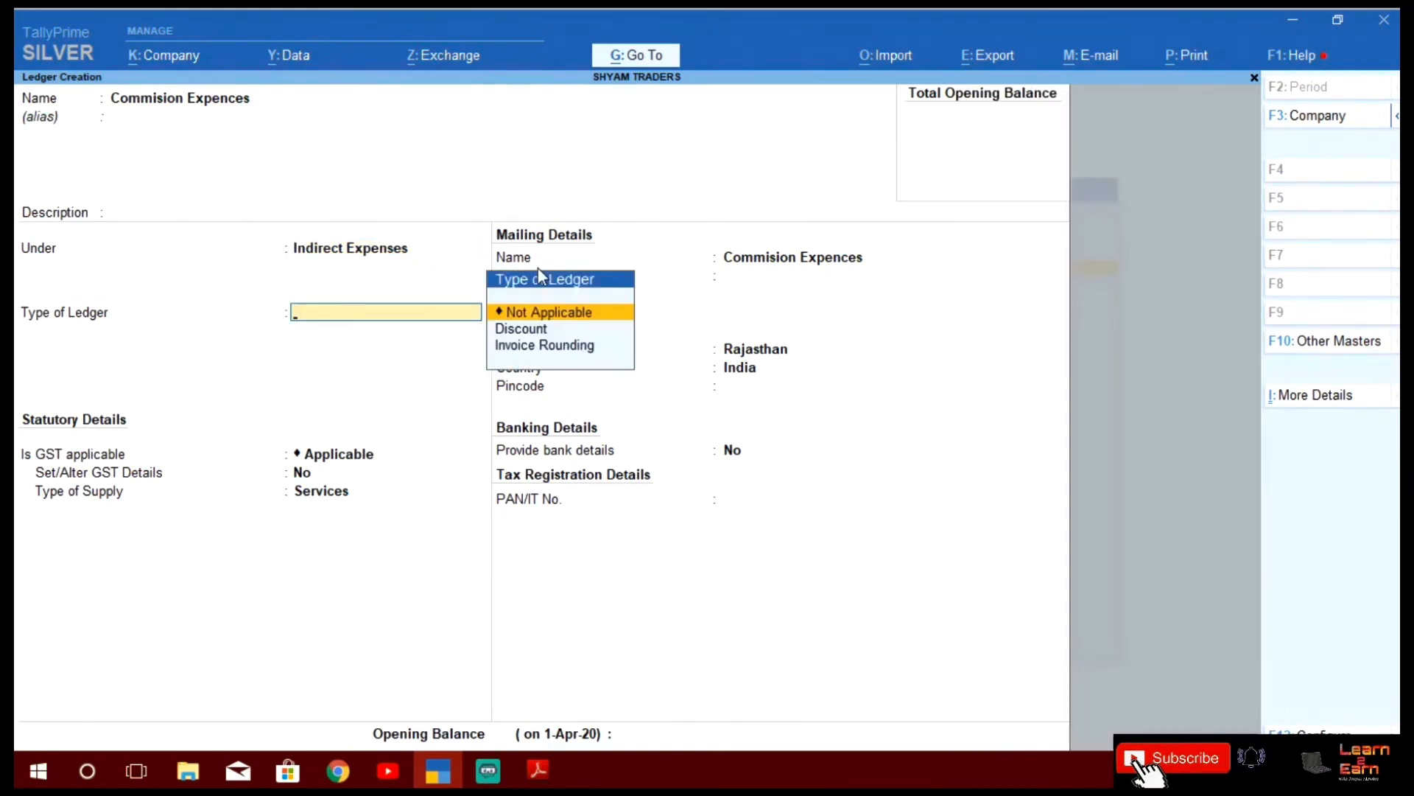
Set the type and GST to Not Applicable, save the ledger, and view the PDF list
{"action": "key", "text": "Return"}
{"action": "type", "text": "no"}
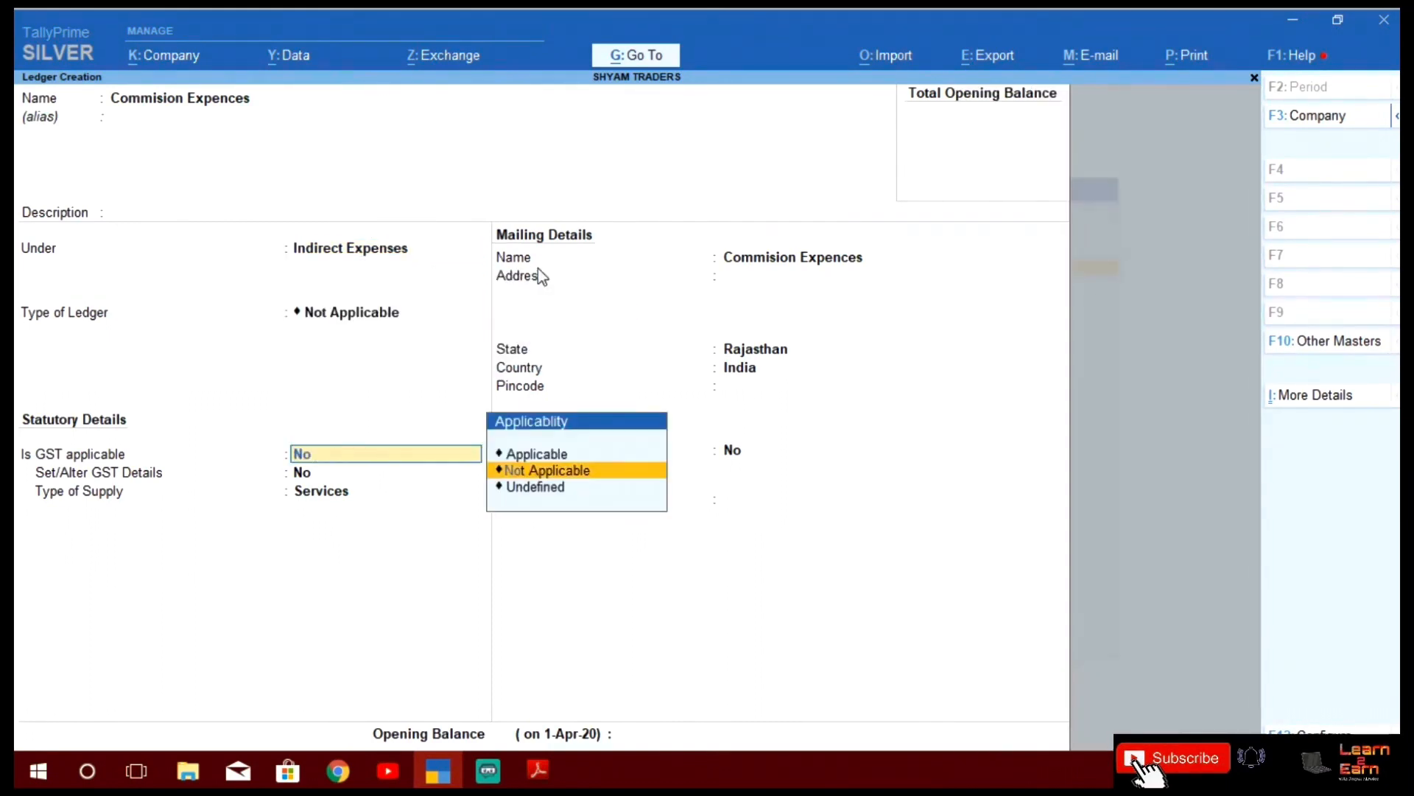
{"action": "type", "text": "t"}
{"action": "key", "text": "Return"}
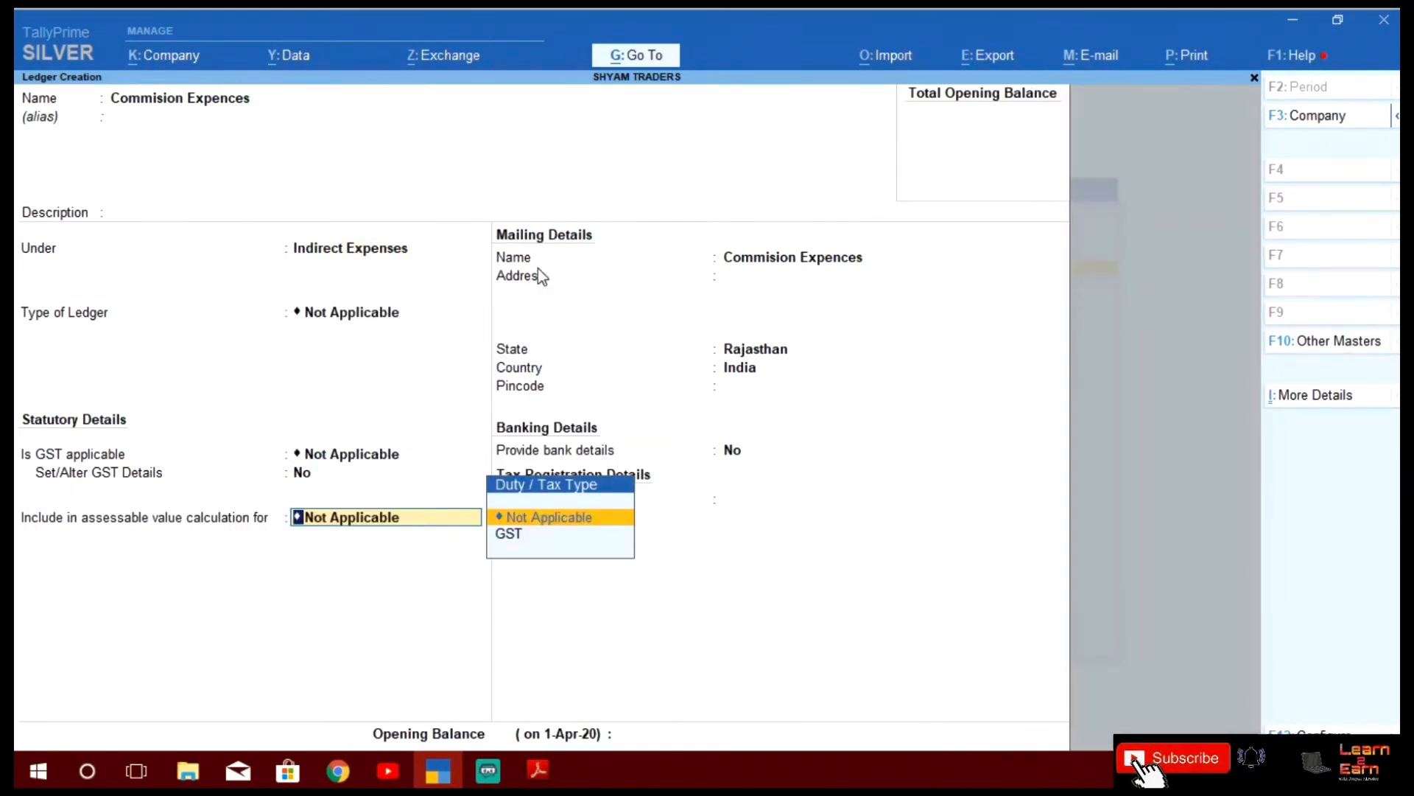
{"action": "key", "text": "Return"}
{"action": "key", "text": "Return"}
{"action": "key", "text": "Return"}
{"action": "key", "text": "Return"}
{"action": "key", "text": "Return"}
{"action": "key", "text": "Return"}
{"action": "key", "text": "Return"}
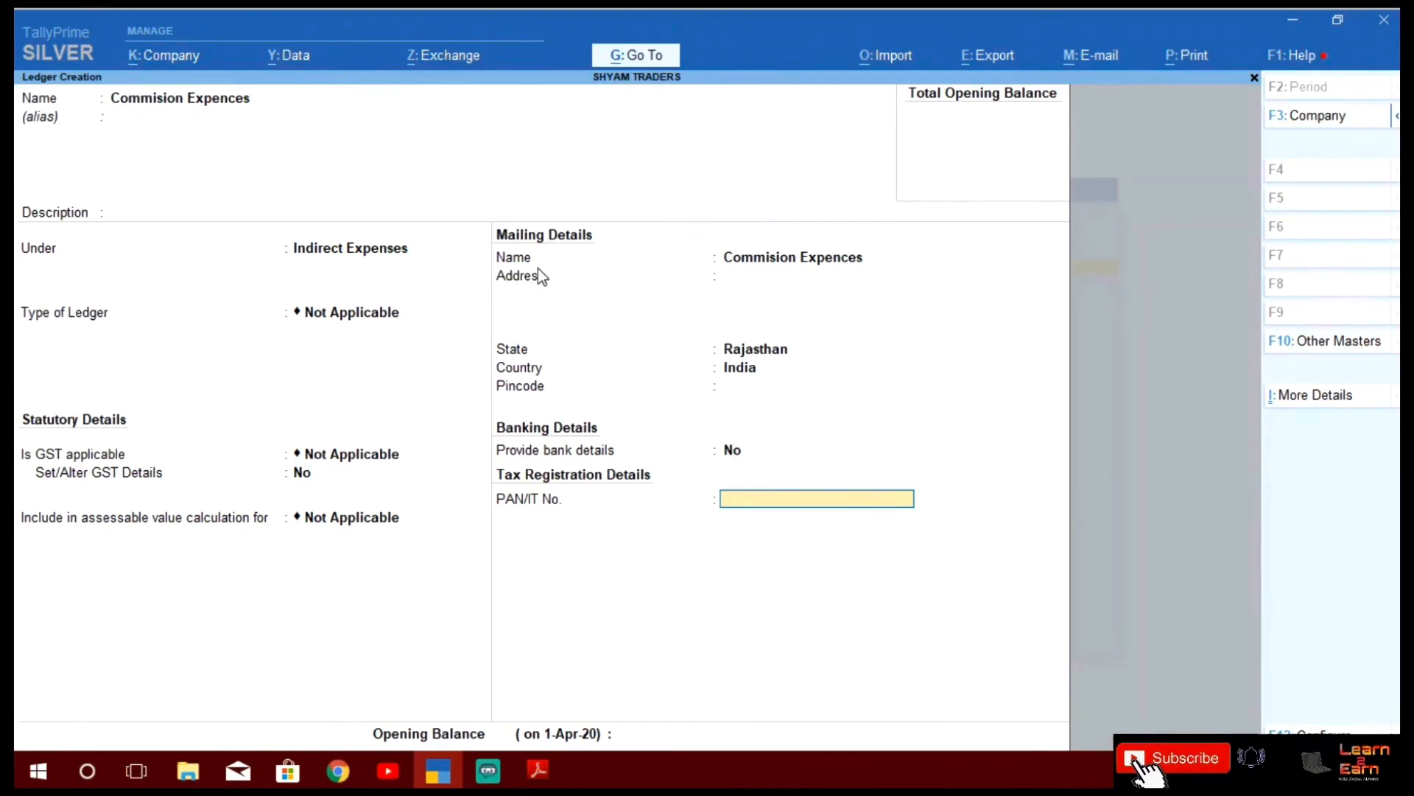
{"action": "key", "text": "Return"}
{"action": "key", "text": "Return"}
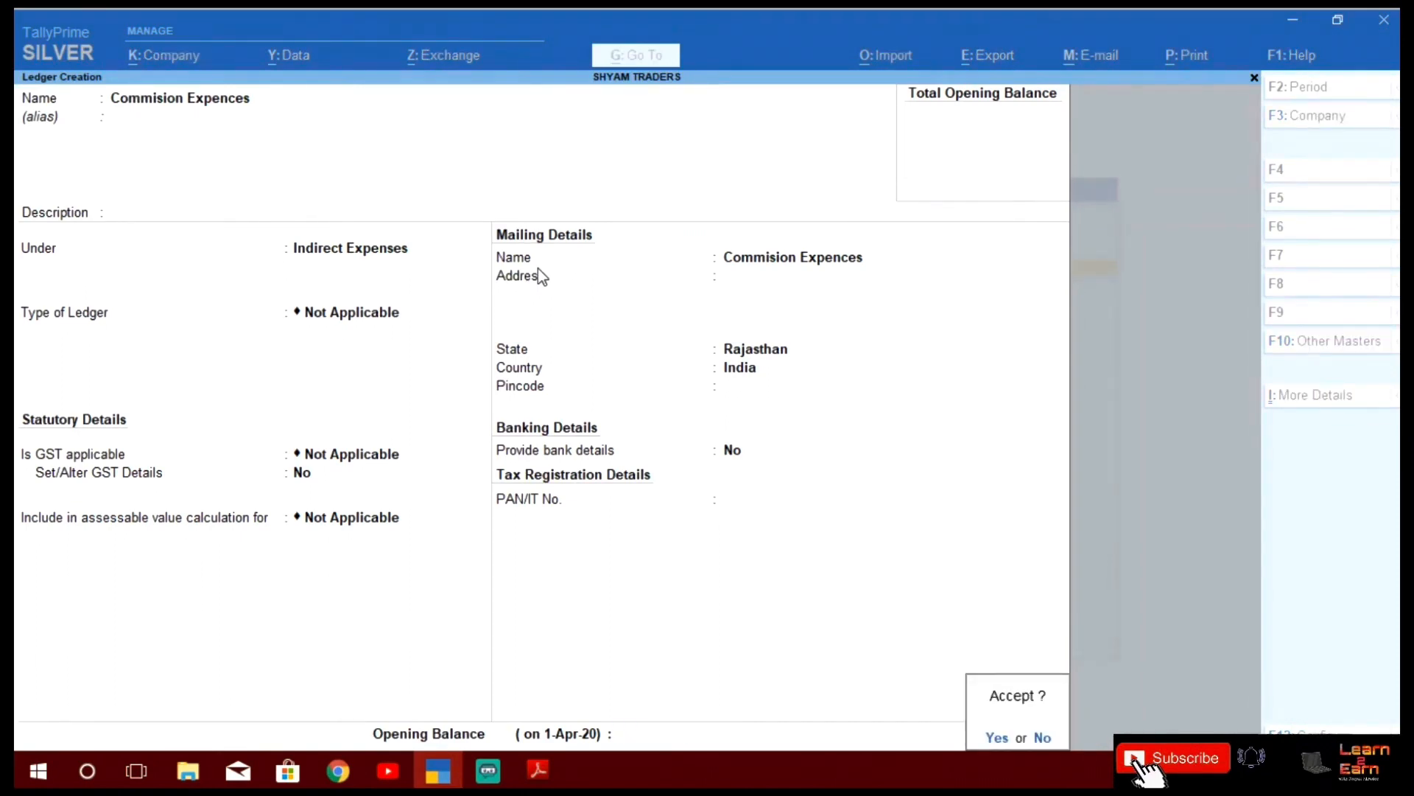
{"action": "key", "text": "Return"}
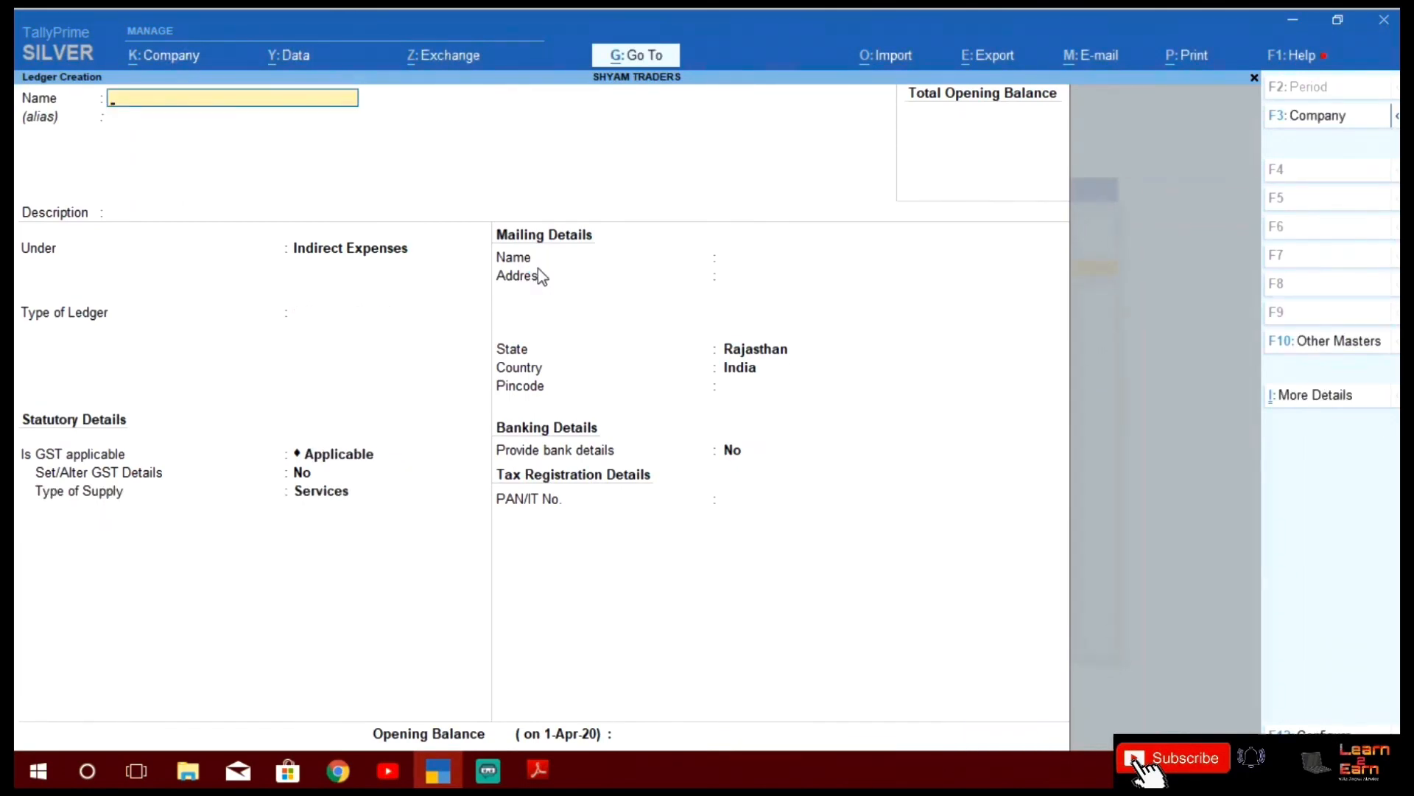
{"action": "key", "text": "alt+Tab"}
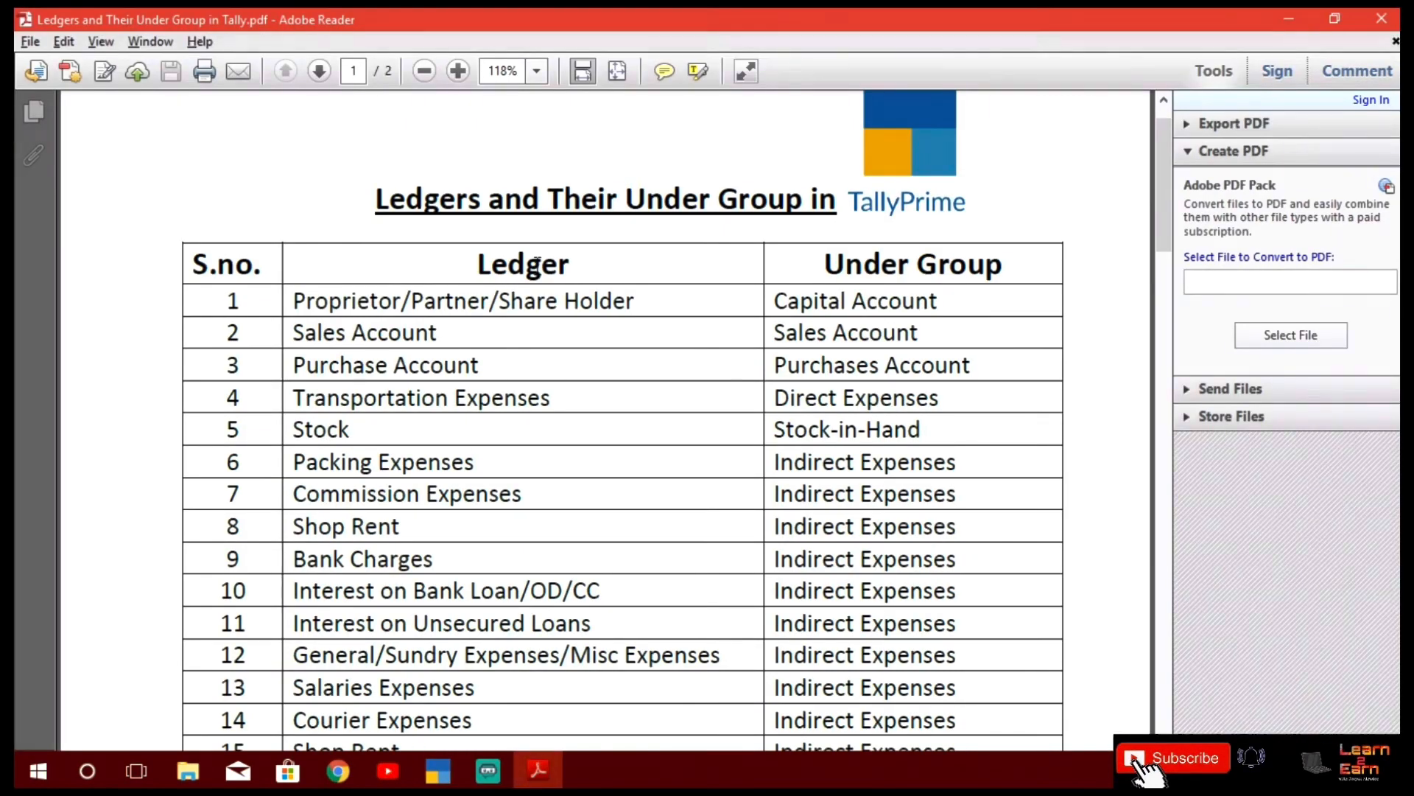
Create and save a 'Shop Rent' ledger under Indirect Expenses with GST Not Applicable
{"action": "key", "text": "alt+Tab"}
{"action": "type", "text": "Sho"}
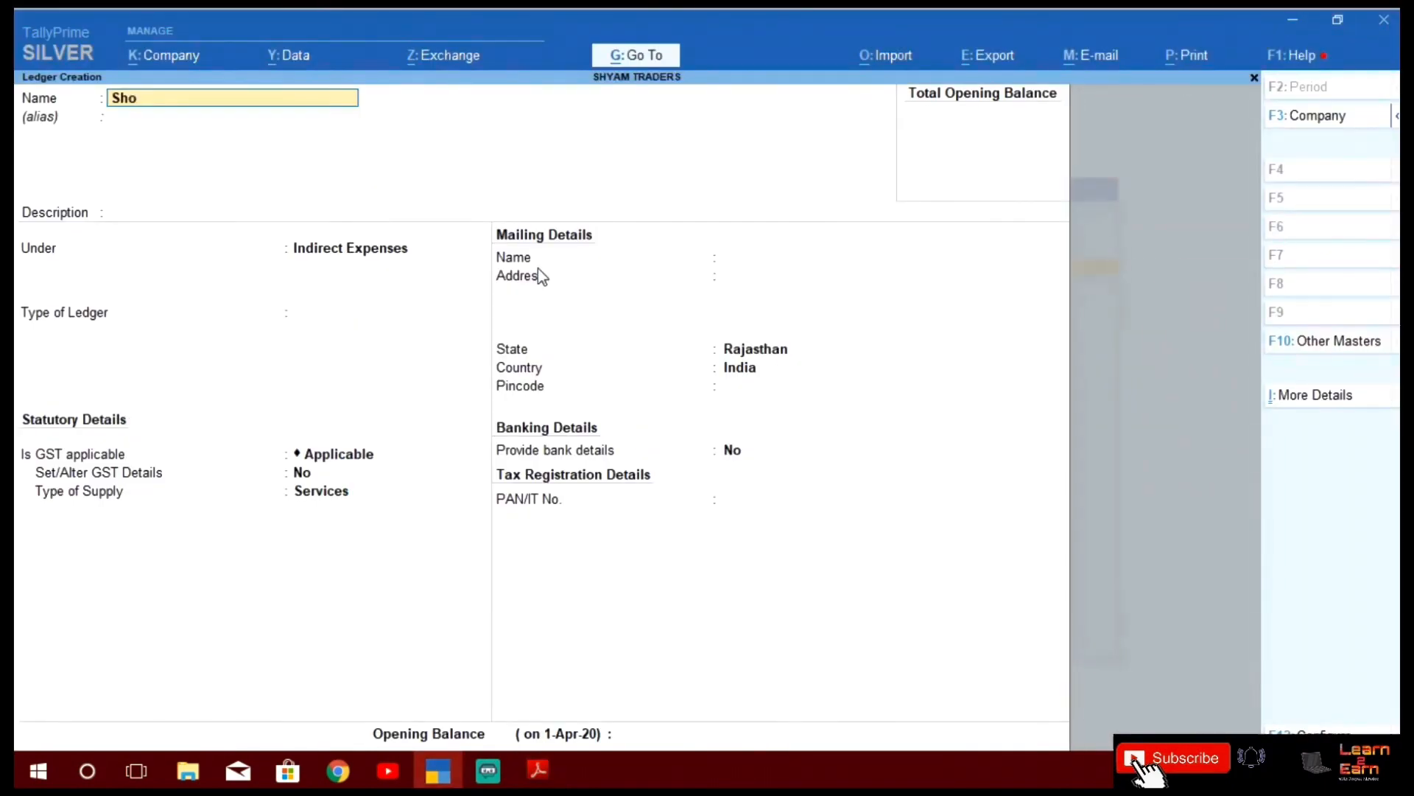
{"action": "type", "text": "p Rent"}
{"action": "key", "text": "Return"}
{"action": "key", "text": "Return"}
{"action": "key", "text": "Return"}
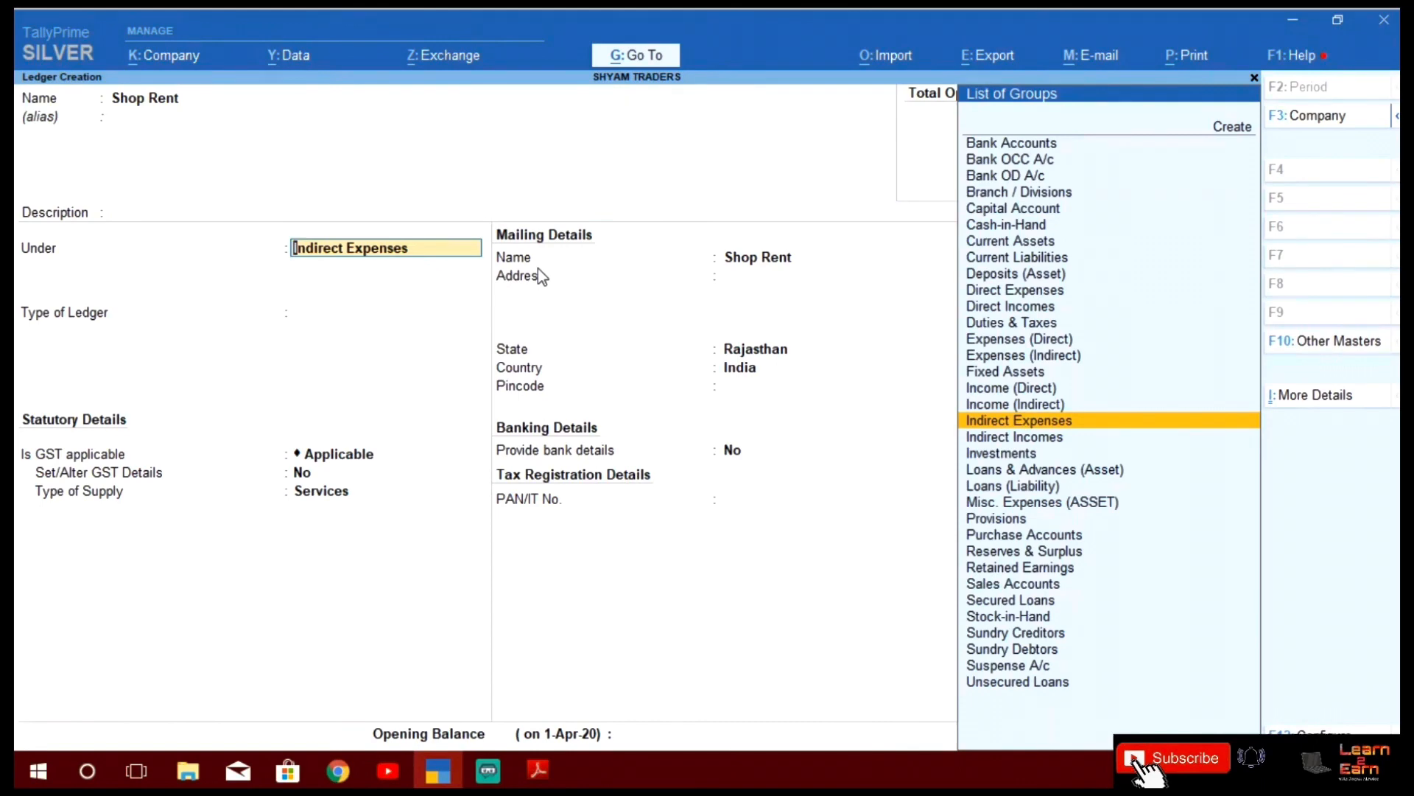
{"action": "key", "text": "Return"}
{"action": "key", "text": "Return"}
{"action": "type", "text": "N"}
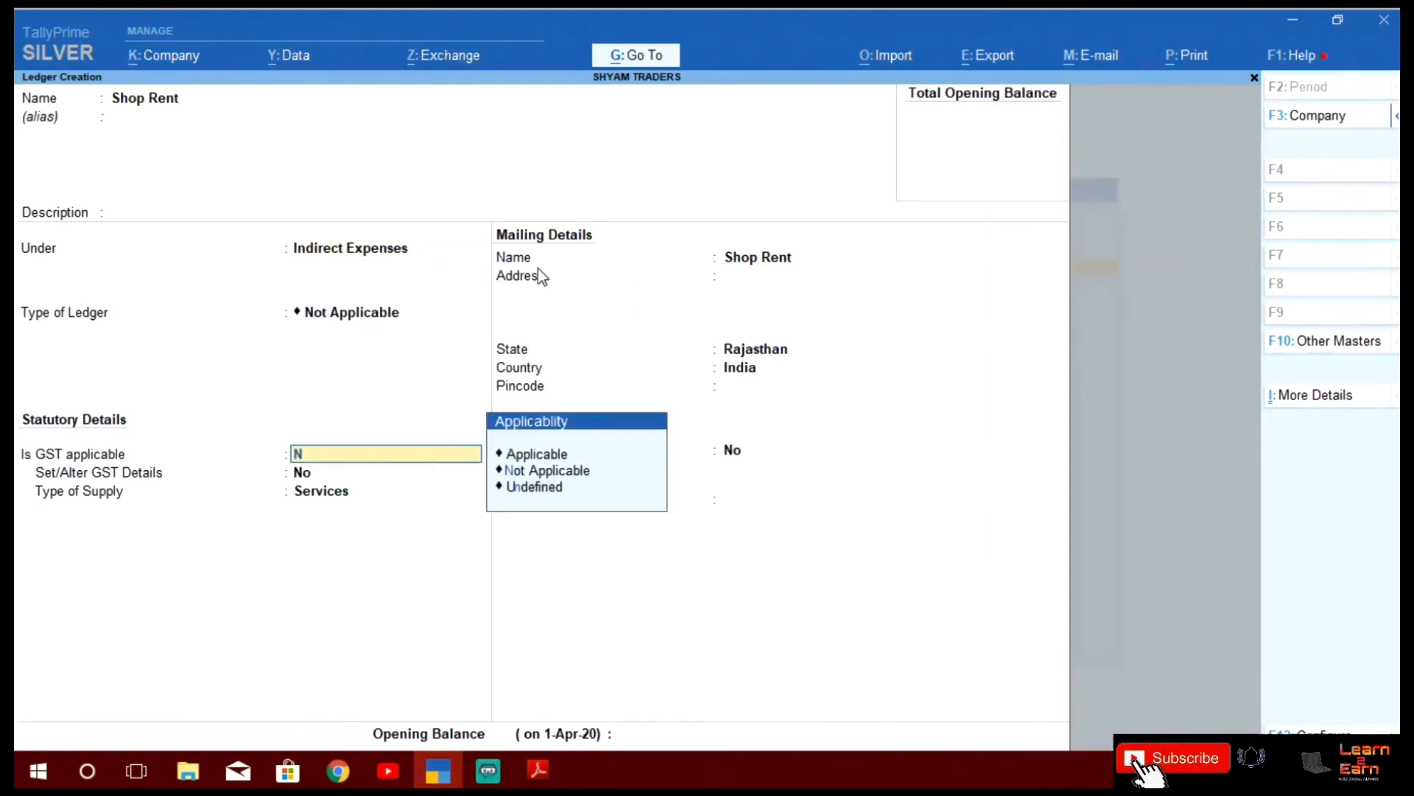
{"action": "type", "text": "ot"}
{"action": "key", "text": "Return"}
{"action": "key", "text": "Return"}
{"action": "key", "text": "Return"}
{"action": "key", "text": "Return"}
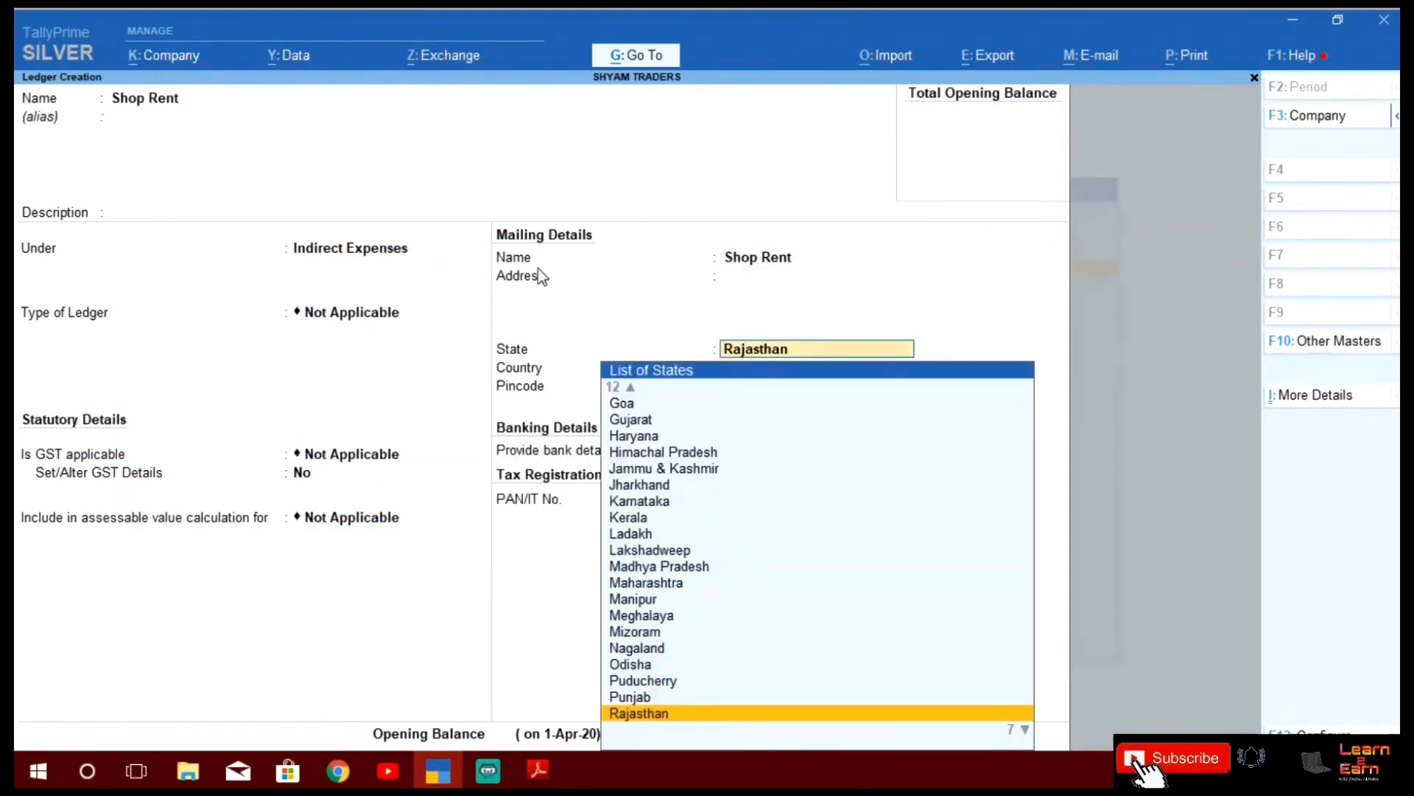
{"action": "key", "text": "Return"}
{"action": "key", "text": "Return"}
{"action": "key", "text": "Return"}
{"action": "key", "text": "Return"}
{"action": "key", "text": "Return"}
{"action": "key", "text": "Return"}
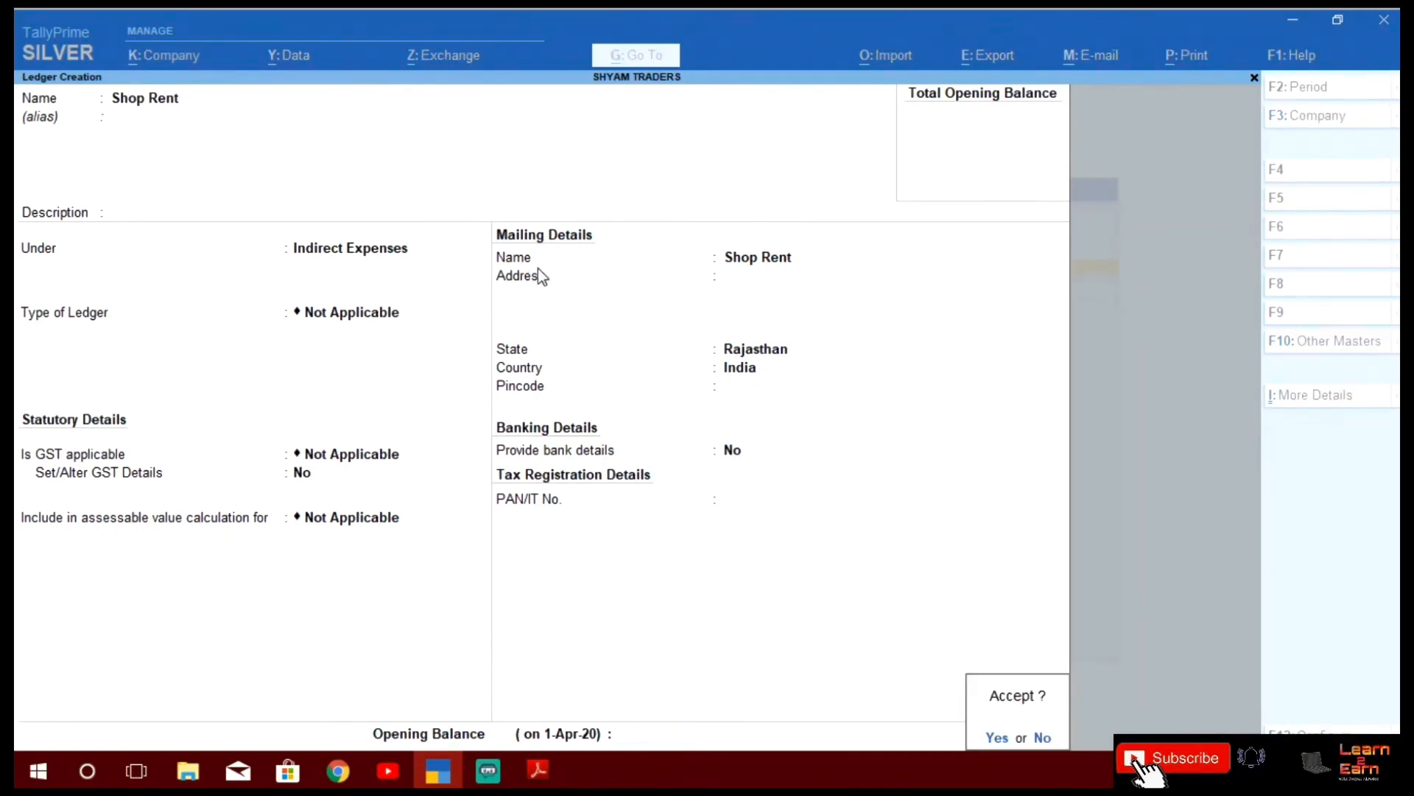
{"action": "key", "text": "Return"}
{"action": "key", "text": "alt+Tab"}
{"action": "key", "text": "alt+Tab"}
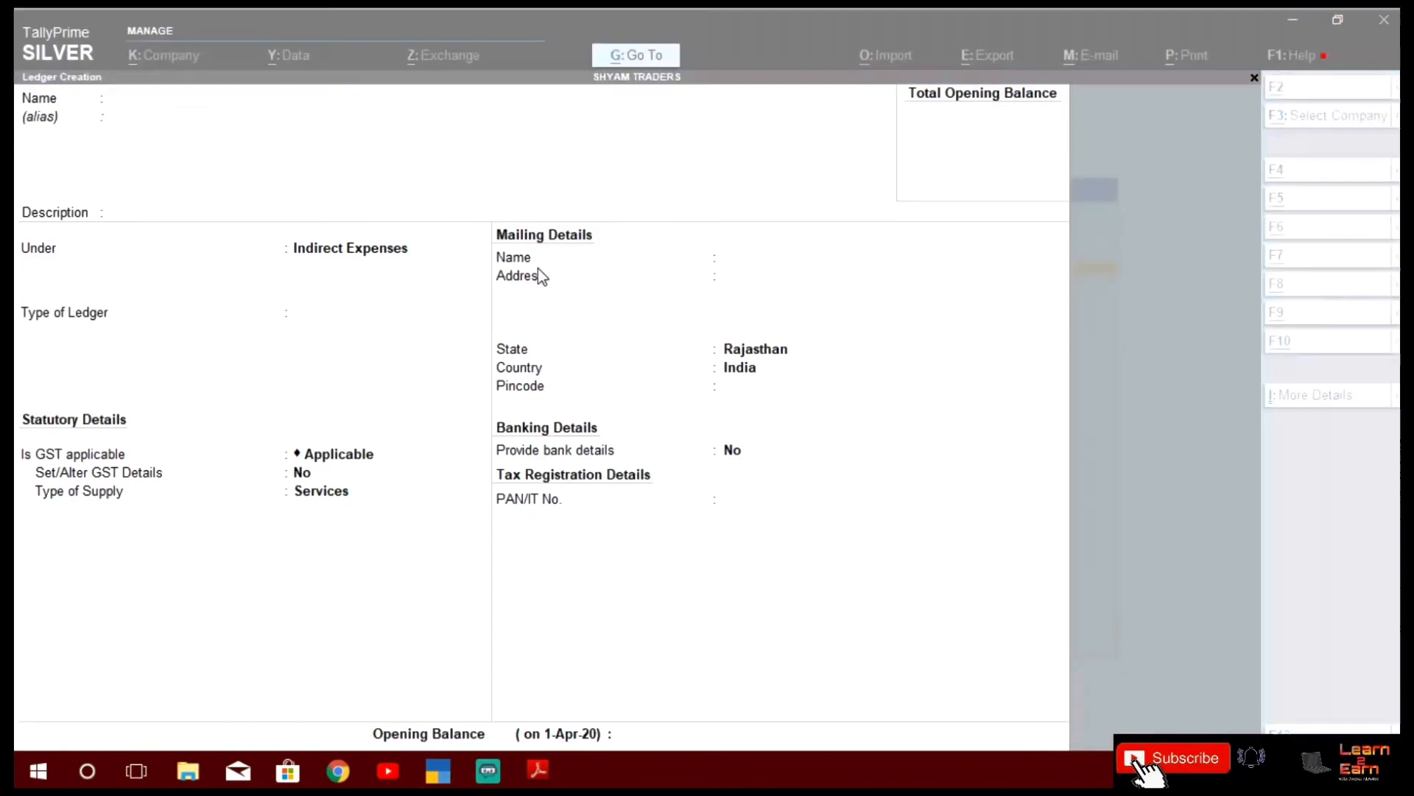
Enter 'Bank Charges' under Indirect Expenses with type and GST set to Not Applicable
{"action": "type", "text": "Bank Charges"}
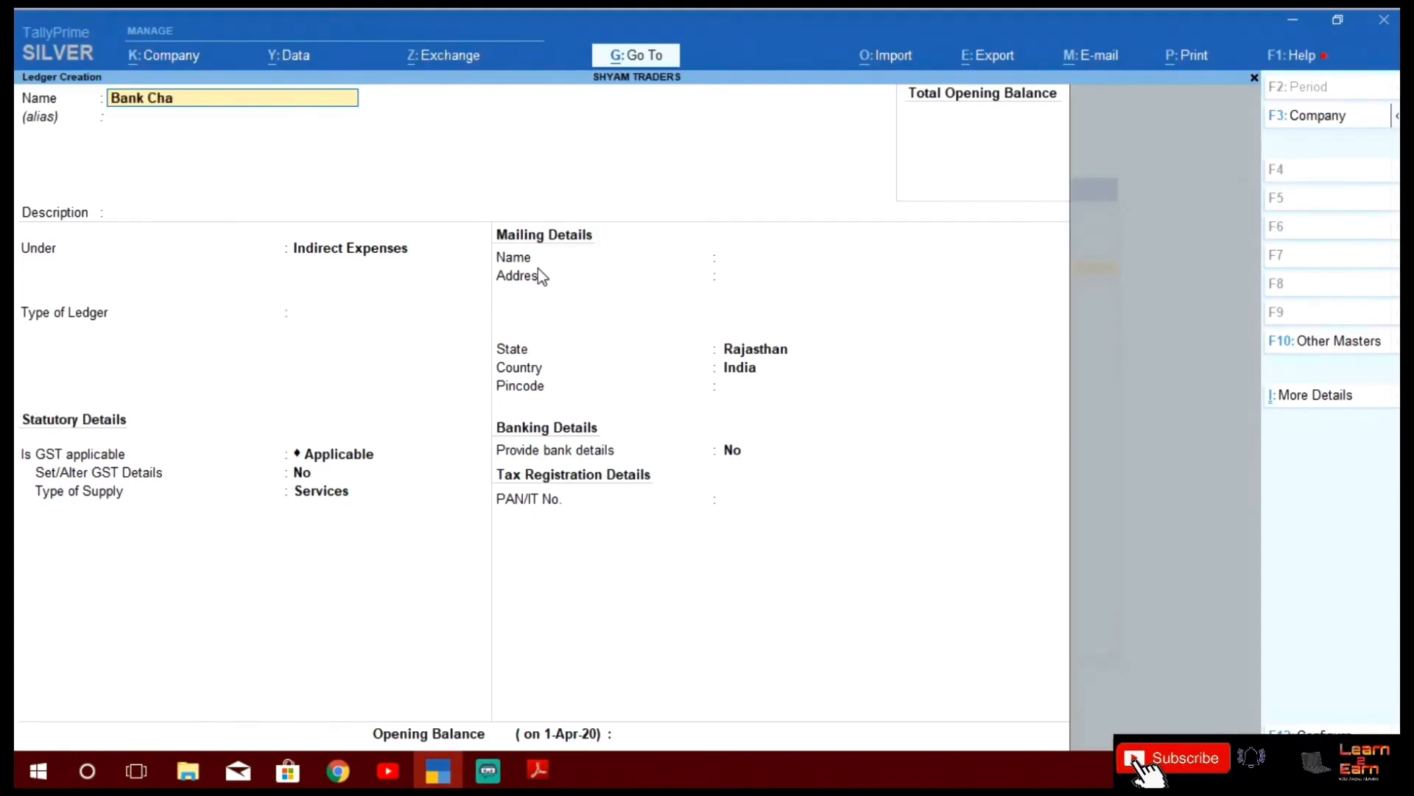
{"action": "key", "text": "Return"}
{"action": "key", "text": "Return"}
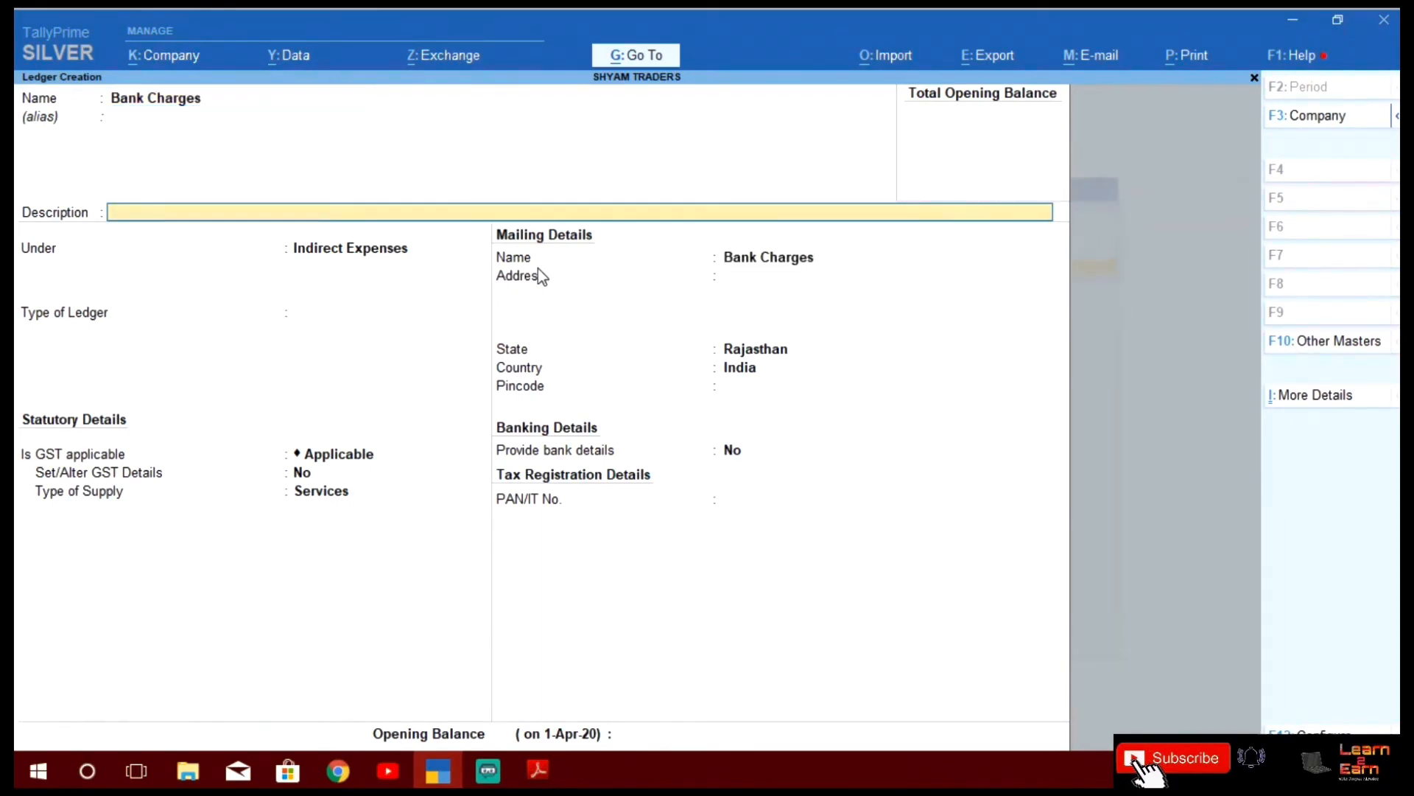
{"action": "key", "text": "Return"}
{"action": "key", "text": "Return"}
{"action": "key", "text": "Return"}
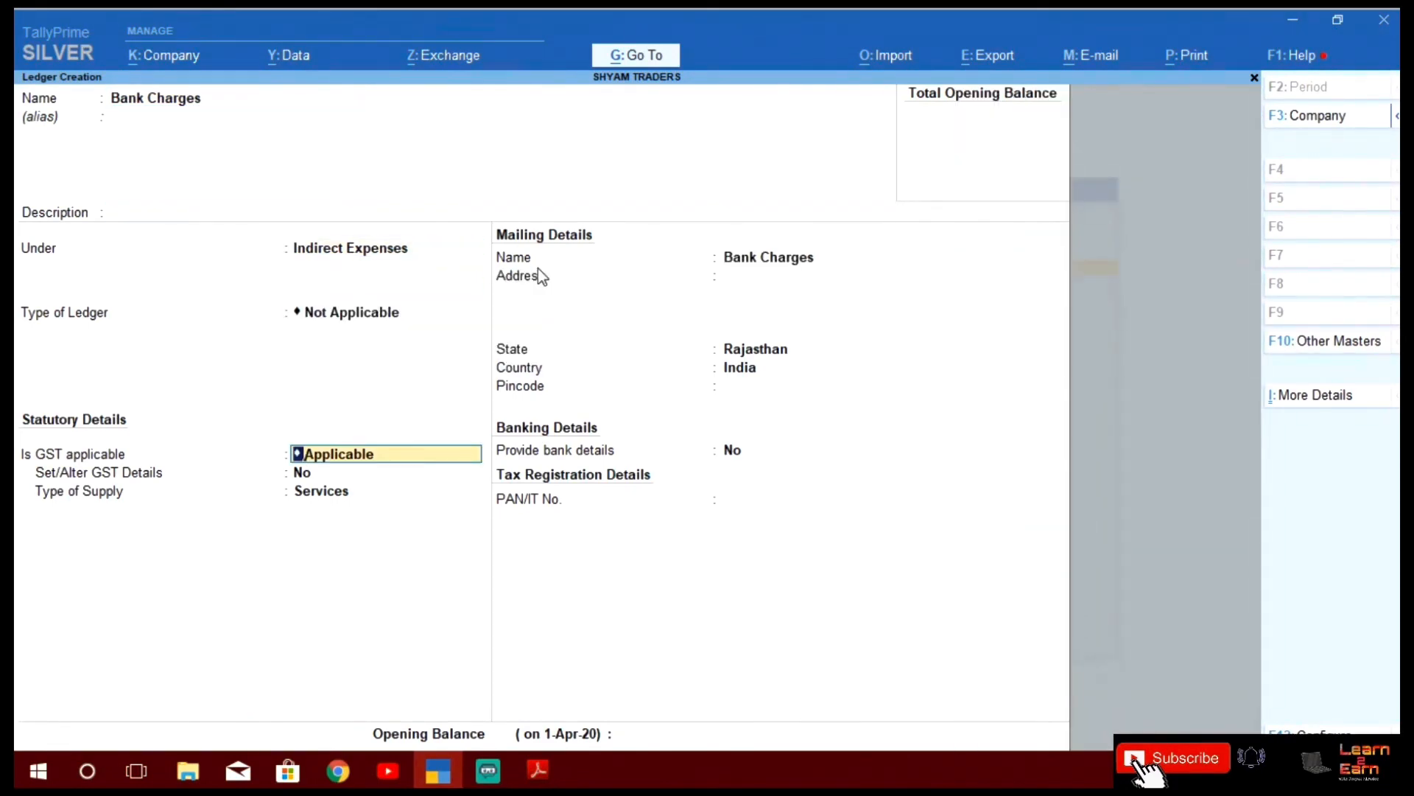
{"action": "type", "text": "Not"}
{"action": "key", "text": "Return"}
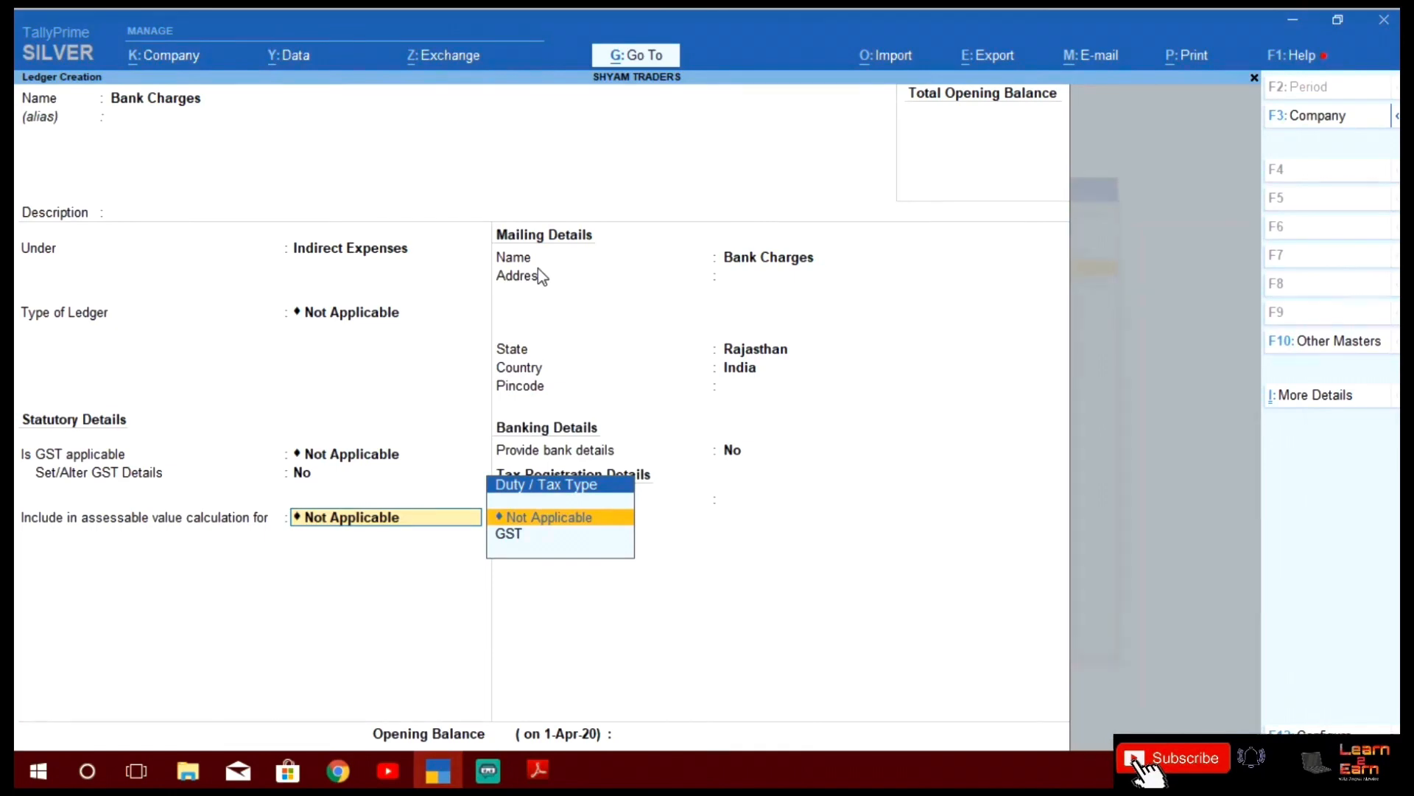
{"action": "key", "text": "Return"}
{"action": "key", "text": "Return"}
{"action": "key", "text": "Return"}
{"action": "key", "text": "Return"}
{"action": "key", "text": "Return"}
{"action": "key", "text": "Return"}
{"action": "key", "text": "Return"}
{"action": "key", "text": "Return"}
{"action": "key", "text": "Return"}
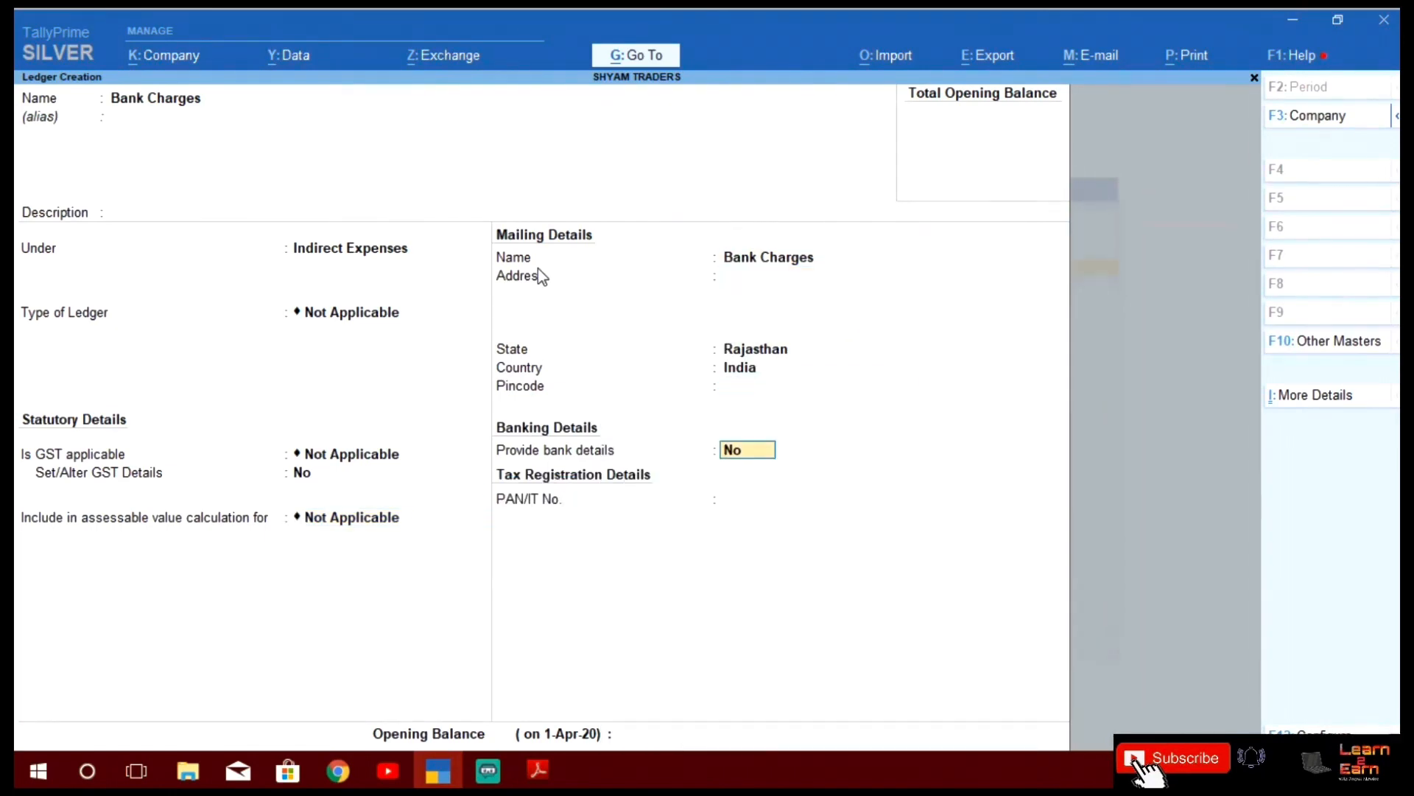
{"action": "key", "text": "Return"}
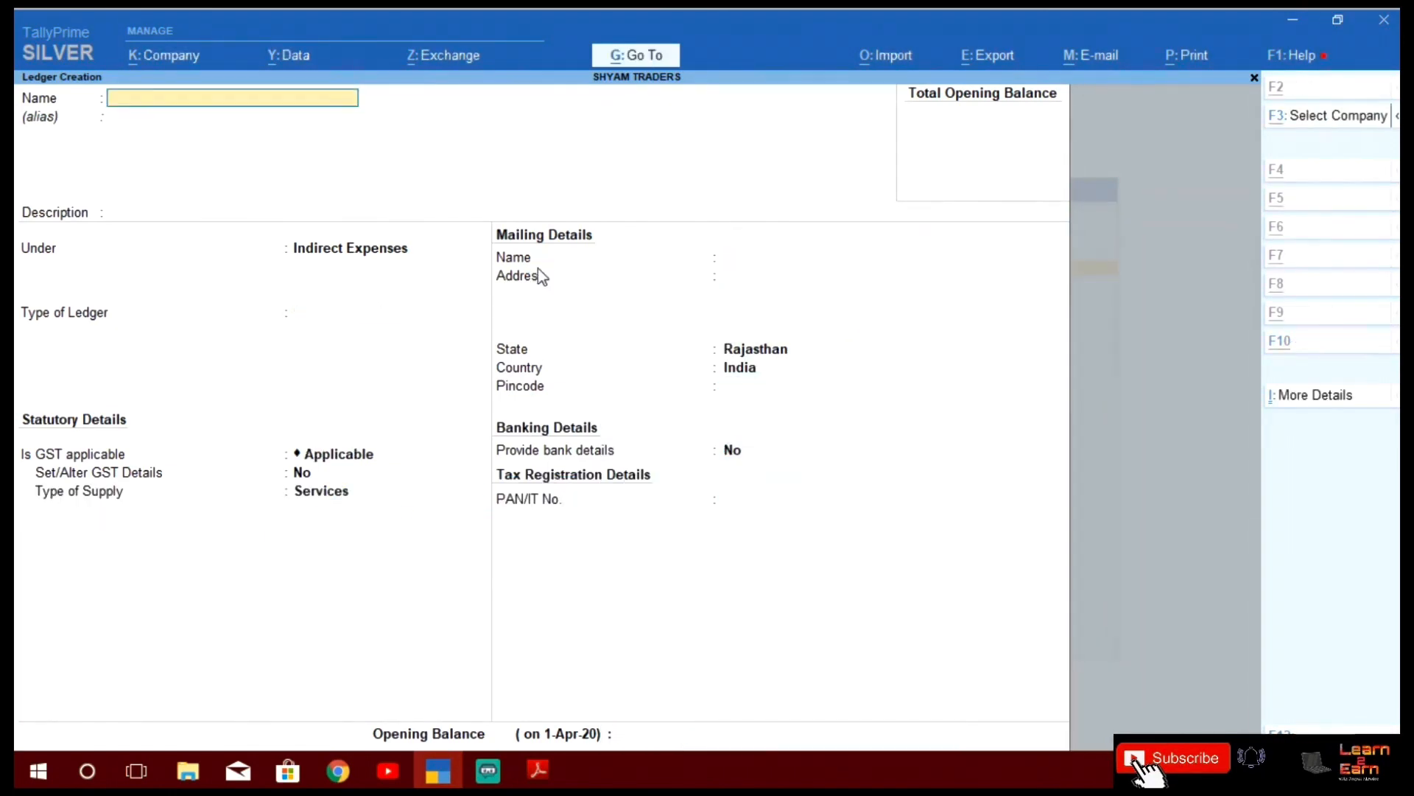
Save Bank Charges, then create 'Interest on Bank Loan' under Indirect Expenses with GST Not Applicable
{"action": "key", "text": "alt+Tab"}
{"action": "key", "text": "alt+Tab"}
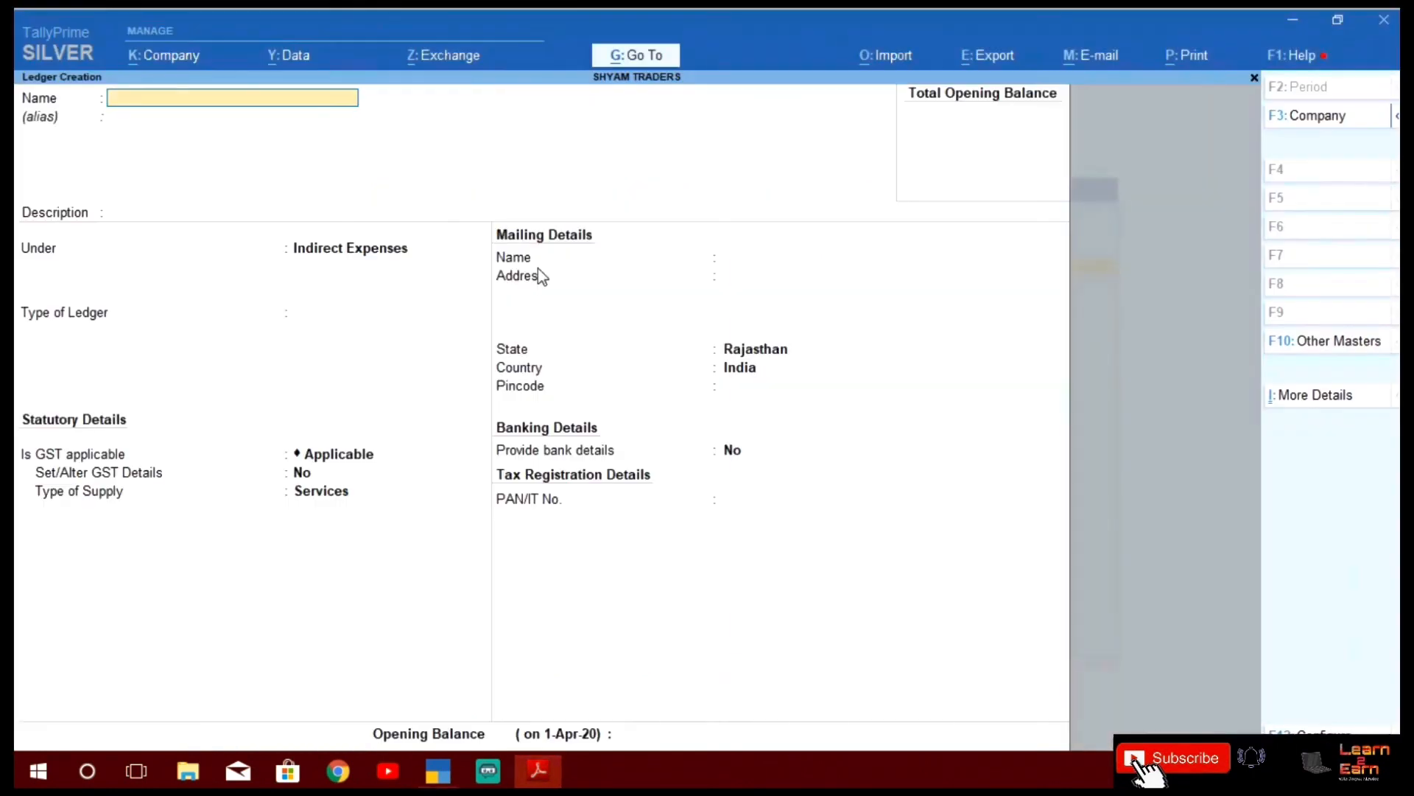
{"action": "type", "text": "Inters"}
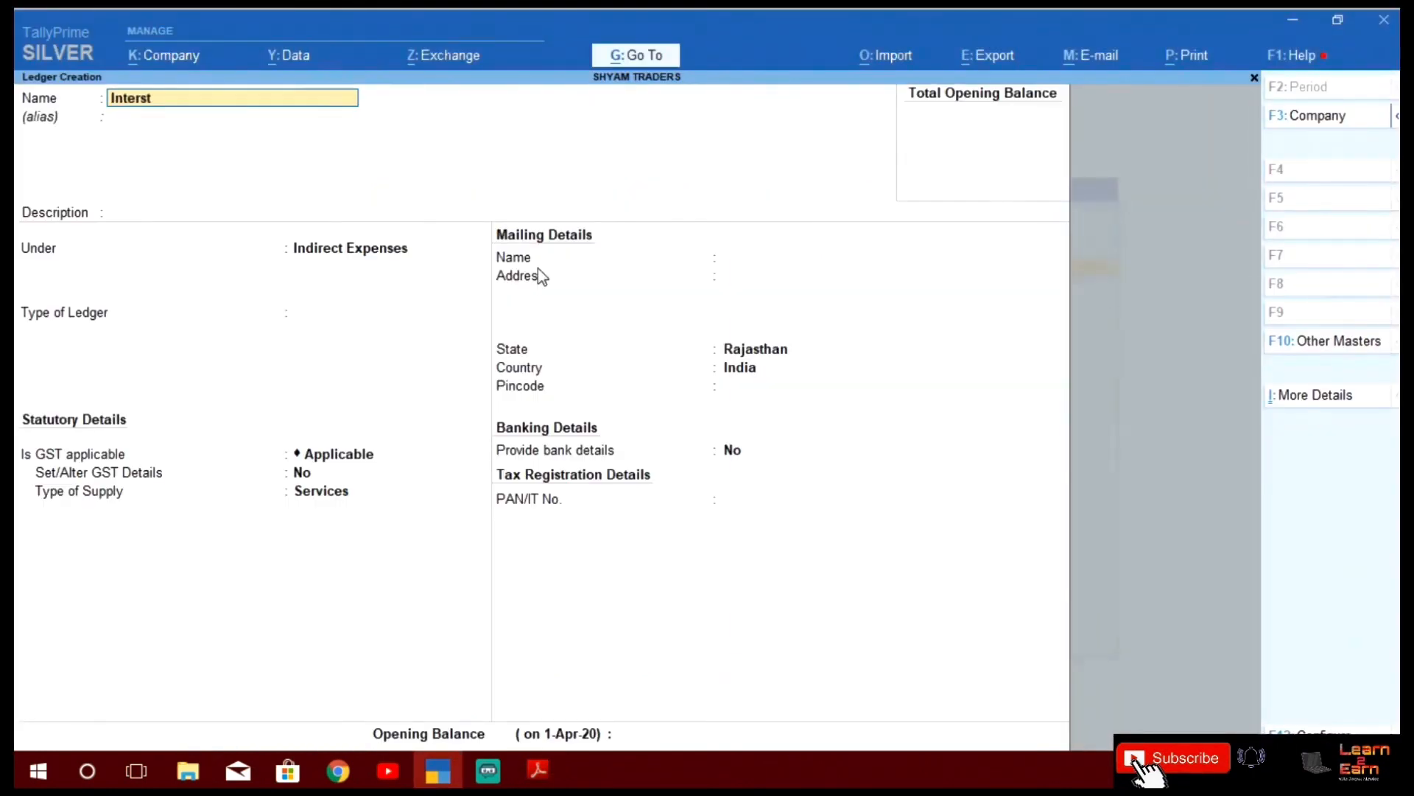
{"action": "key", "text": "BackSpace"}
{"action": "type", "text": "est O"}
{"action": "key", "text": "BackSpace"}
{"action": "type", "text": "on Bank Loan"}
{"action": "key", "text": "Return"}
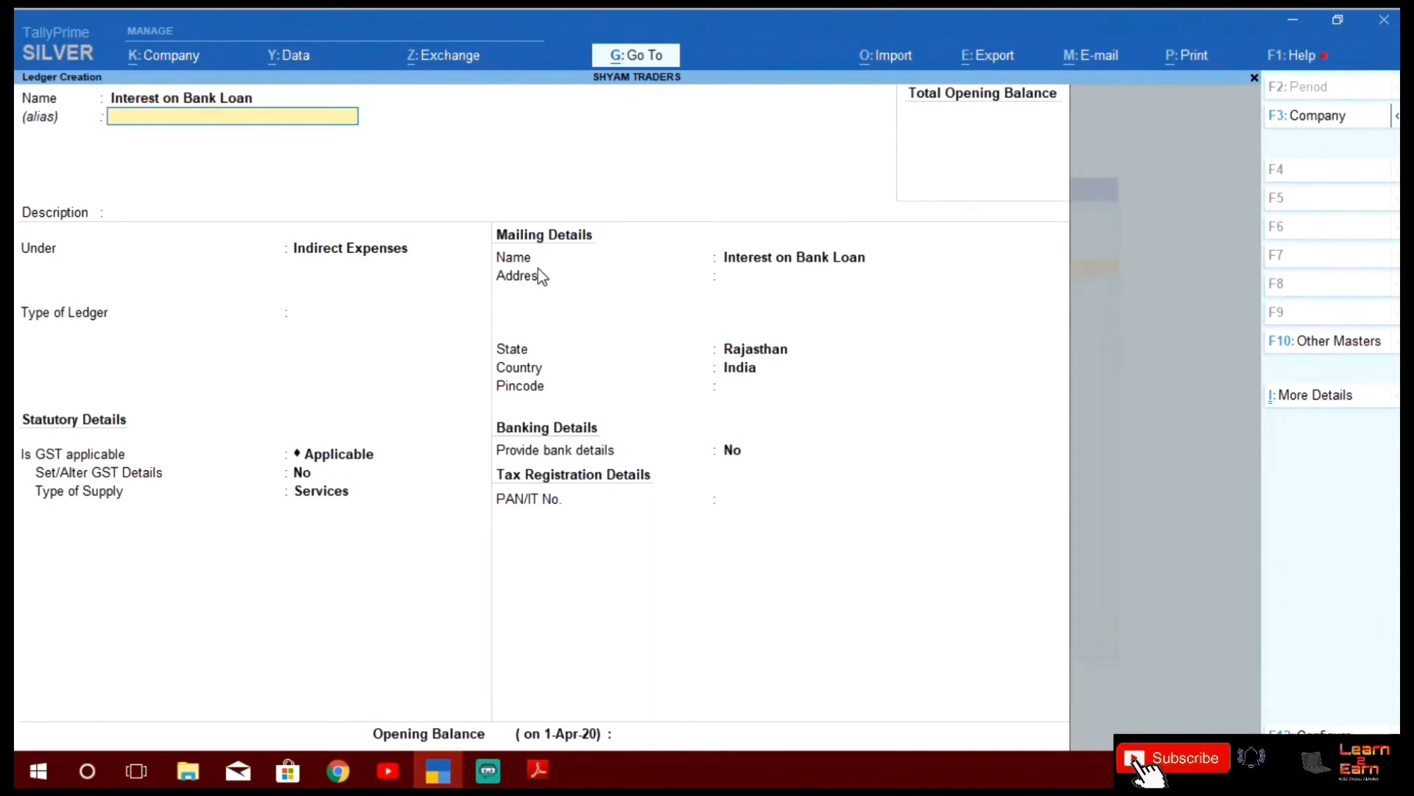
{"action": "key", "text": "Return"}
{"action": "key", "text": "Return"}
{"action": "key", "text": "Return"}
{"action": "key", "text": "Return"}
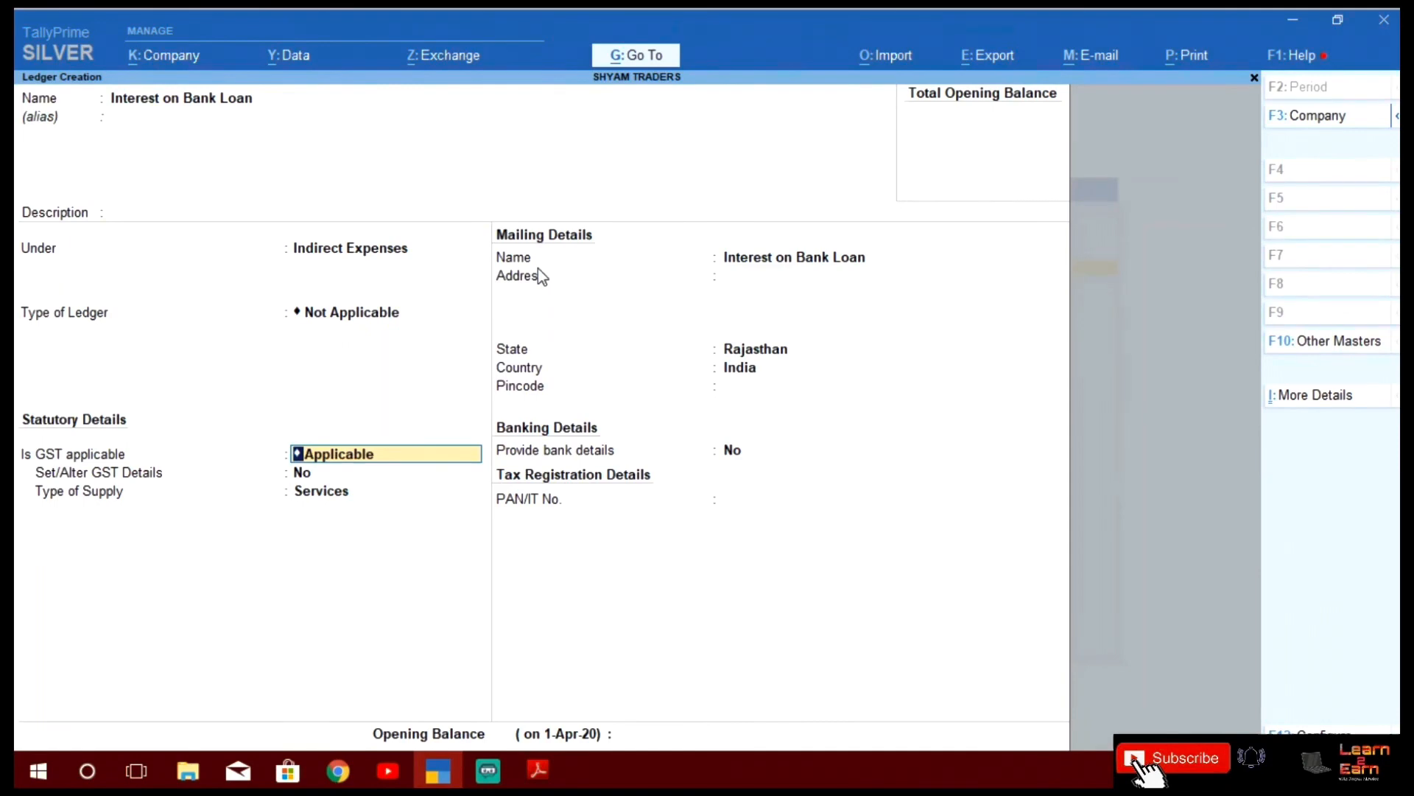
{"action": "type", "text": "Not"}
{"action": "key", "text": "Return"}
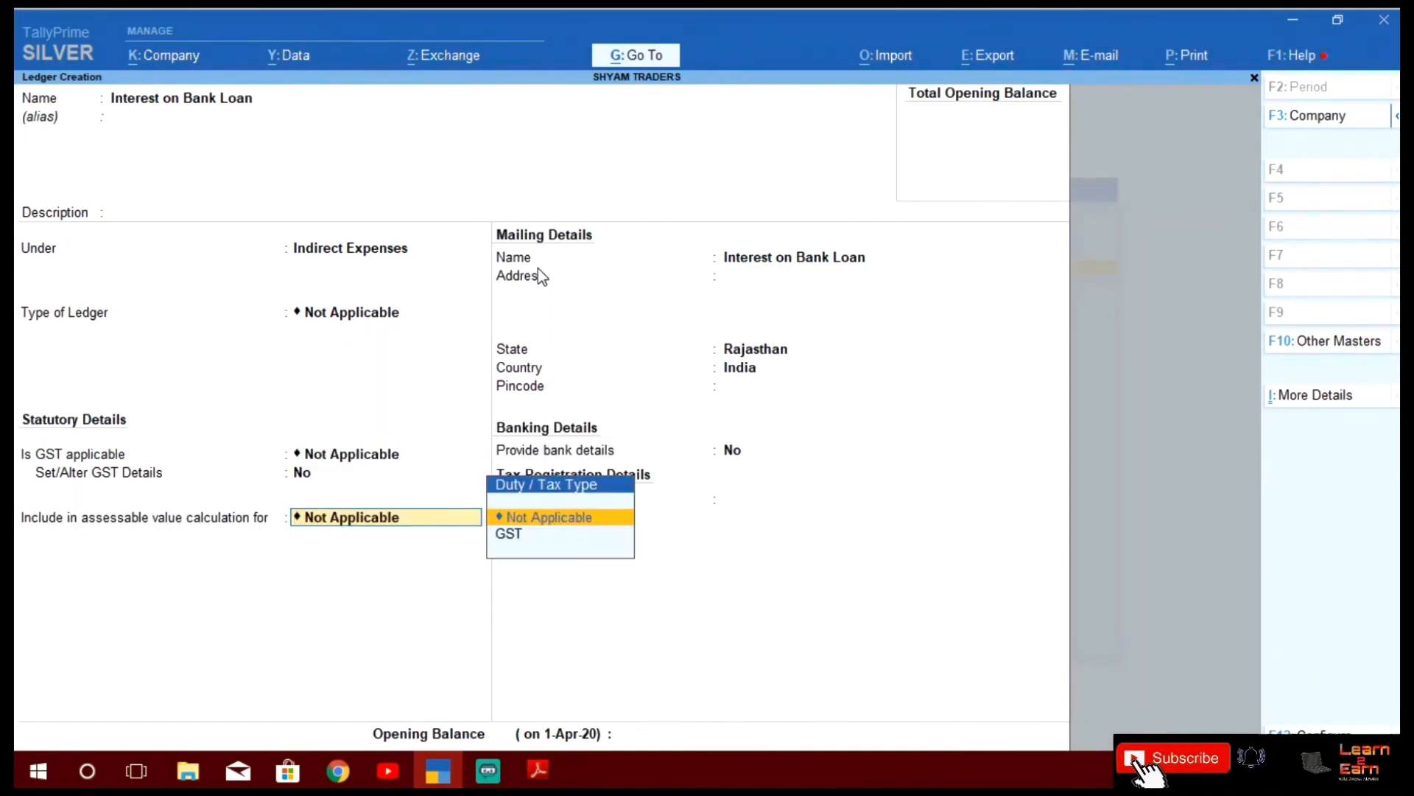
{"action": "key", "text": "Return"}
{"action": "key", "text": "Return"}
{"action": "key", "text": "Return"}
{"action": "key", "text": "Return"}
{"action": "key", "text": "Return"}
{"action": "key", "text": "Return"}
{"action": "key", "text": "Return"}
{"action": "key", "text": "Return"}
{"action": "key", "text": "Return"}
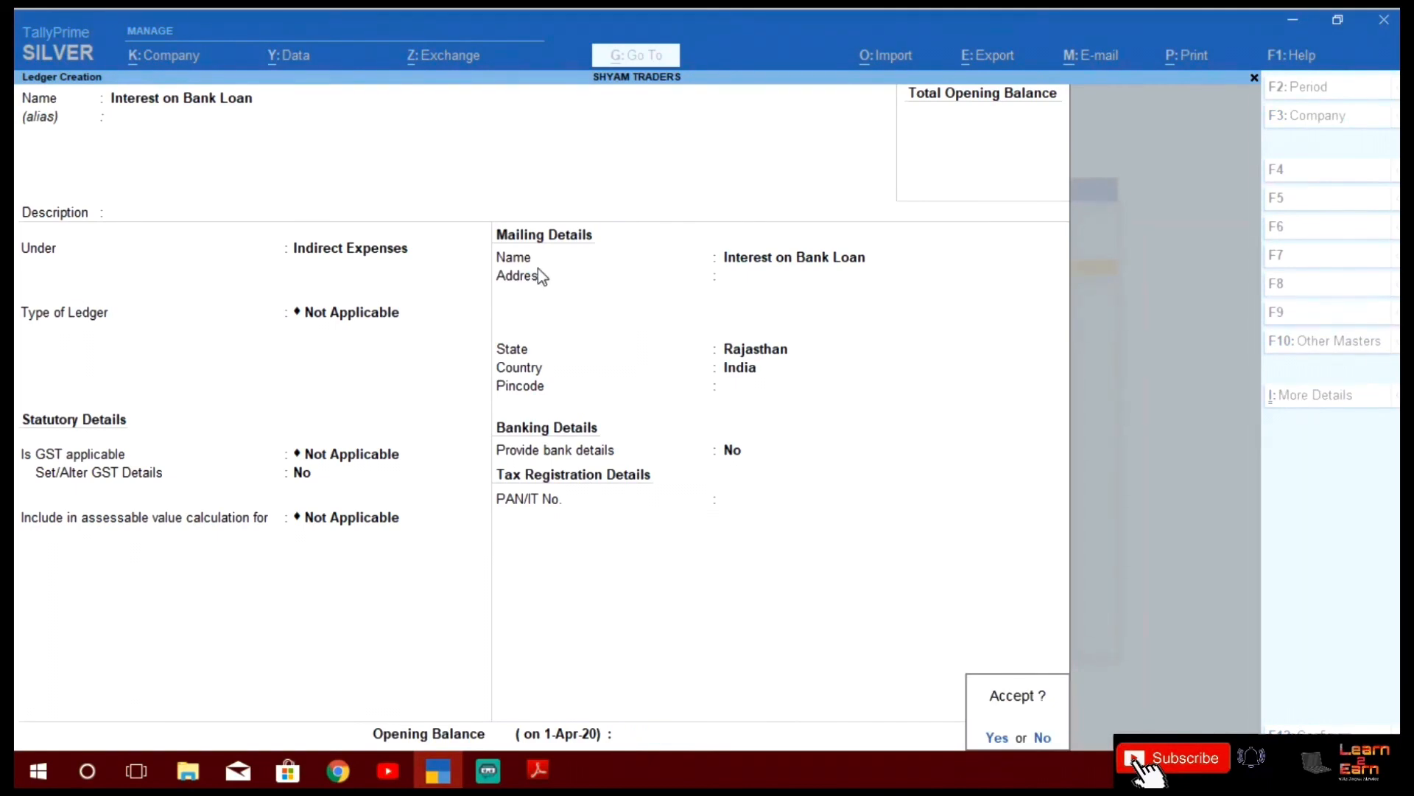
{"action": "key", "text": "Return"}
Create and save 'Interest on Unsecured Loans' under Indirect Expenses with GST Not Applicable
{"action": "key", "text": "alt+Tab"}
{"action": "key", "text": "alt+Tab"}
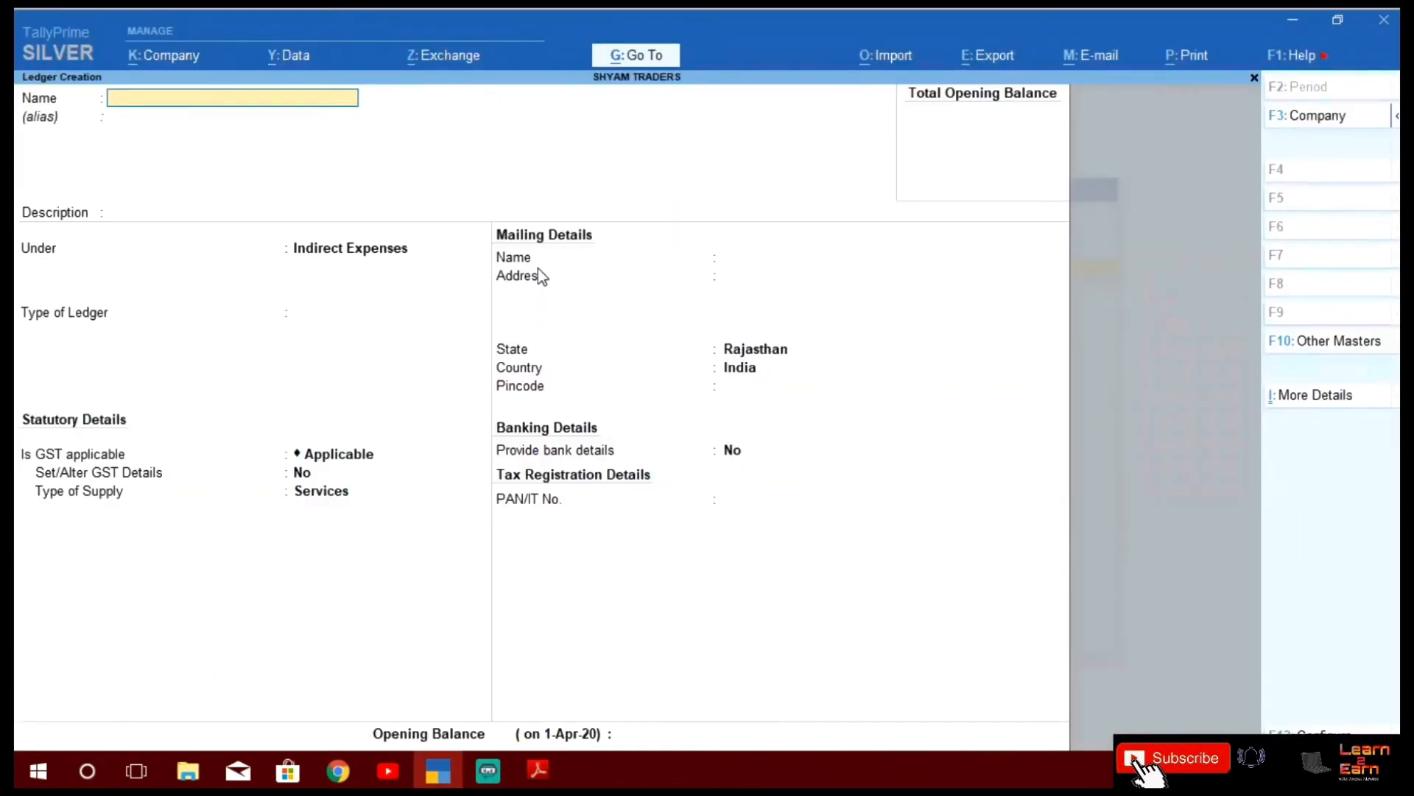
{"action": "type", "text": "Interest on Un"}
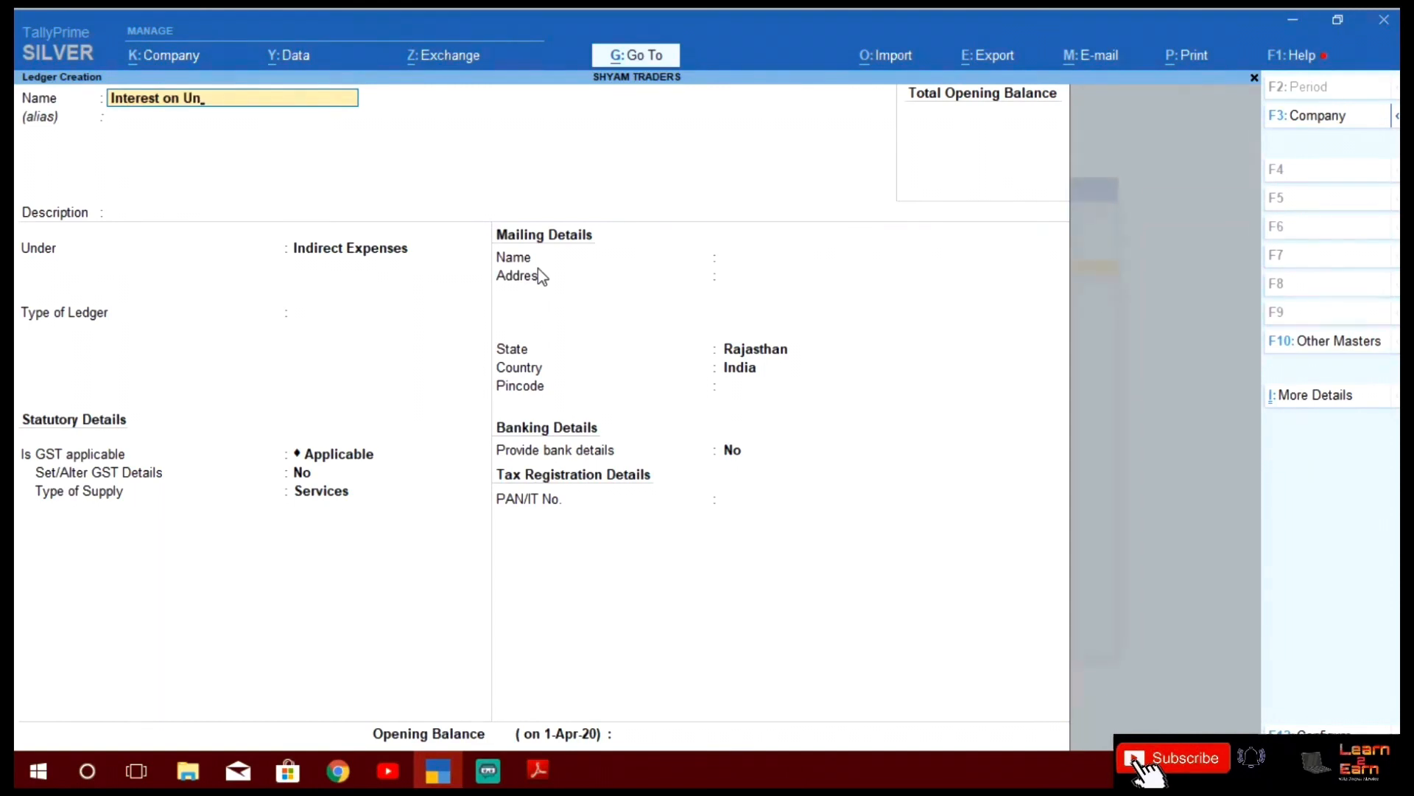
{"action": "type", "text": "secured Loans"}
{"action": "key", "text": "Return"}
{"action": "key", "text": "Return"}
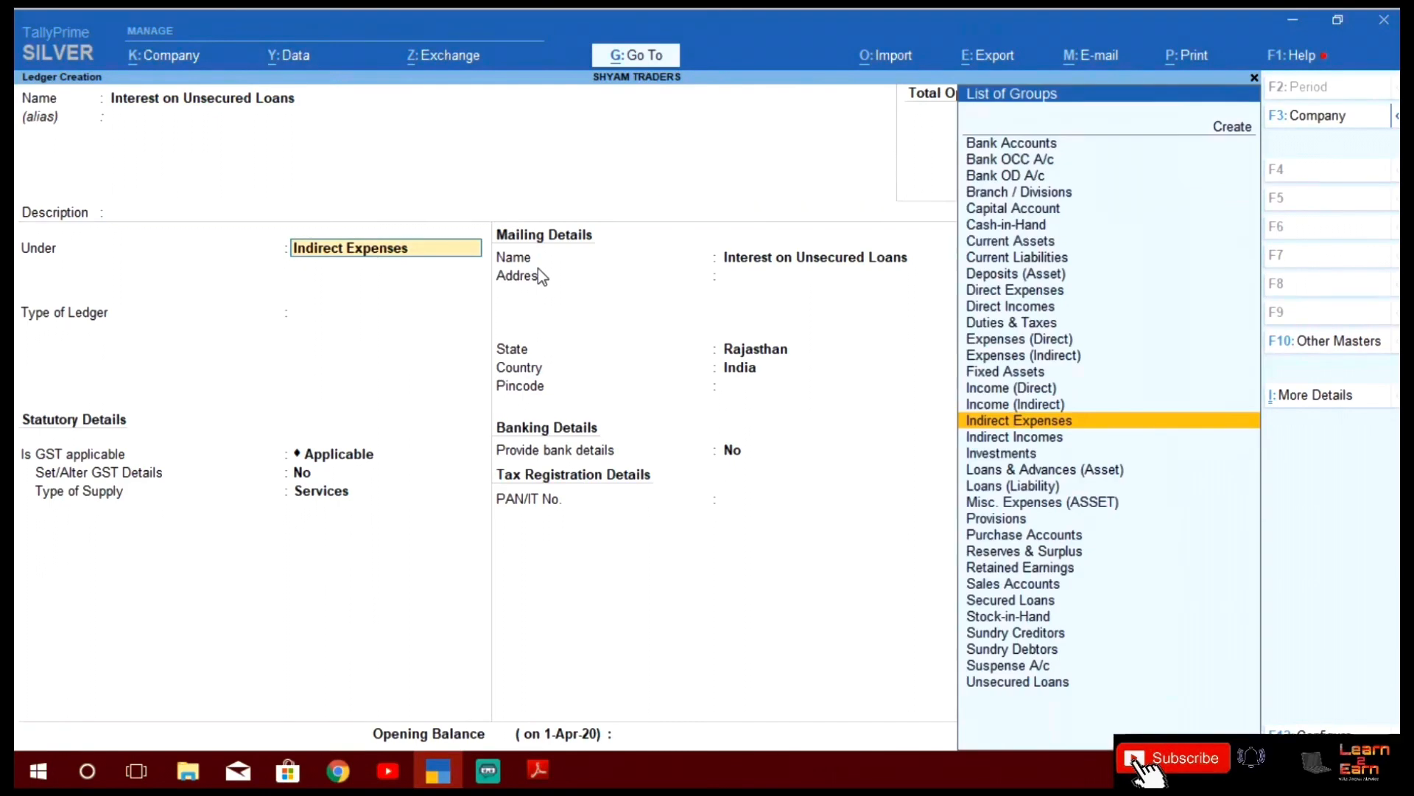
{"action": "key", "text": "Return"}
{"action": "key", "text": "Return"}
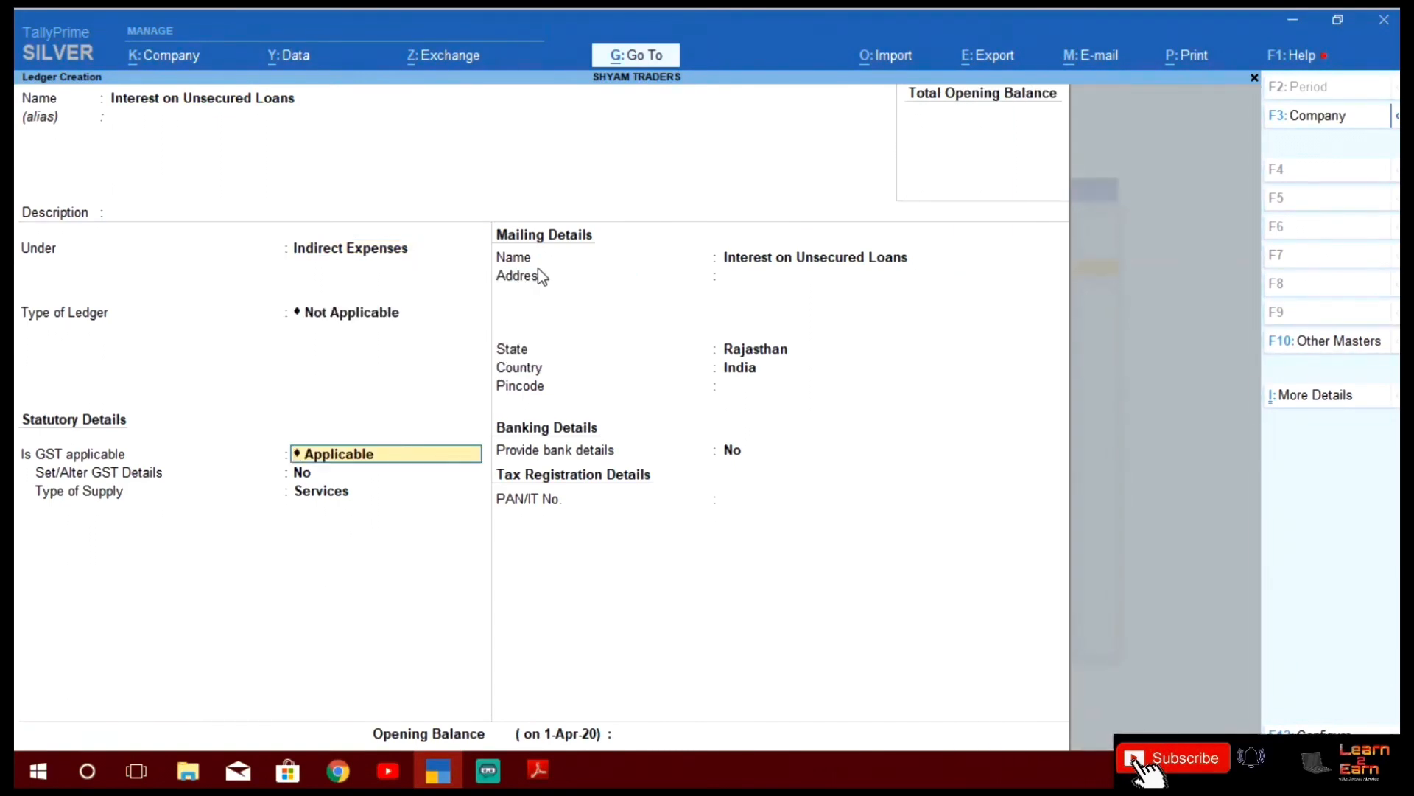
{"action": "type", "text": "Not"}
{"action": "key", "text": "Return"}
{"action": "key", "text": "Return"}
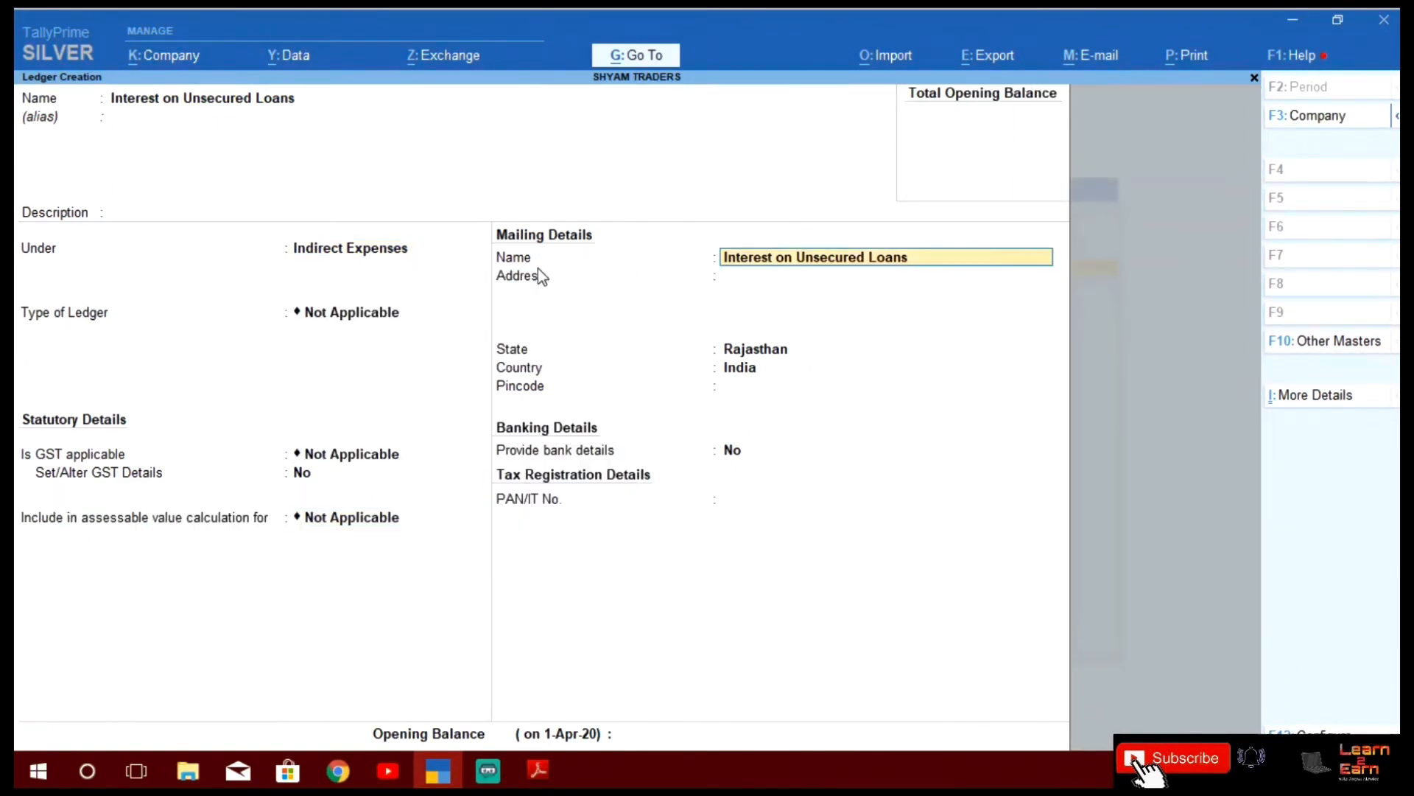
{"action": "key", "text": "Return"}
{"action": "key", "text": "Return"}
{"action": "key", "text": "Return"}
{"action": "key", "text": "Return"}
{"action": "key", "text": "Return"}
{"action": "key", "text": "Return"}
{"action": "key", "text": "Return"}
{"action": "key", "text": "Return"}
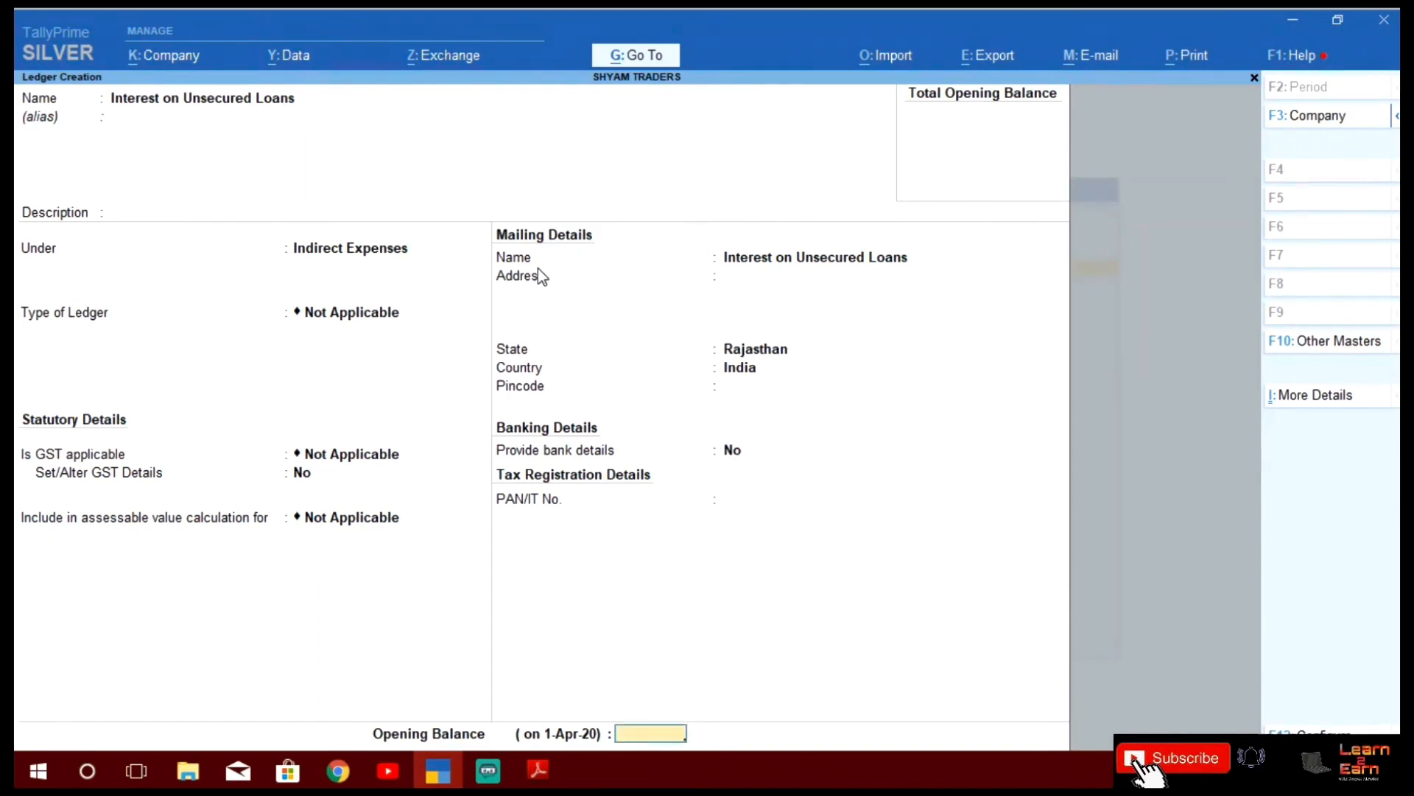
{"action": "key", "text": "Return"}
{"action": "key", "text": "alt+Tab"}
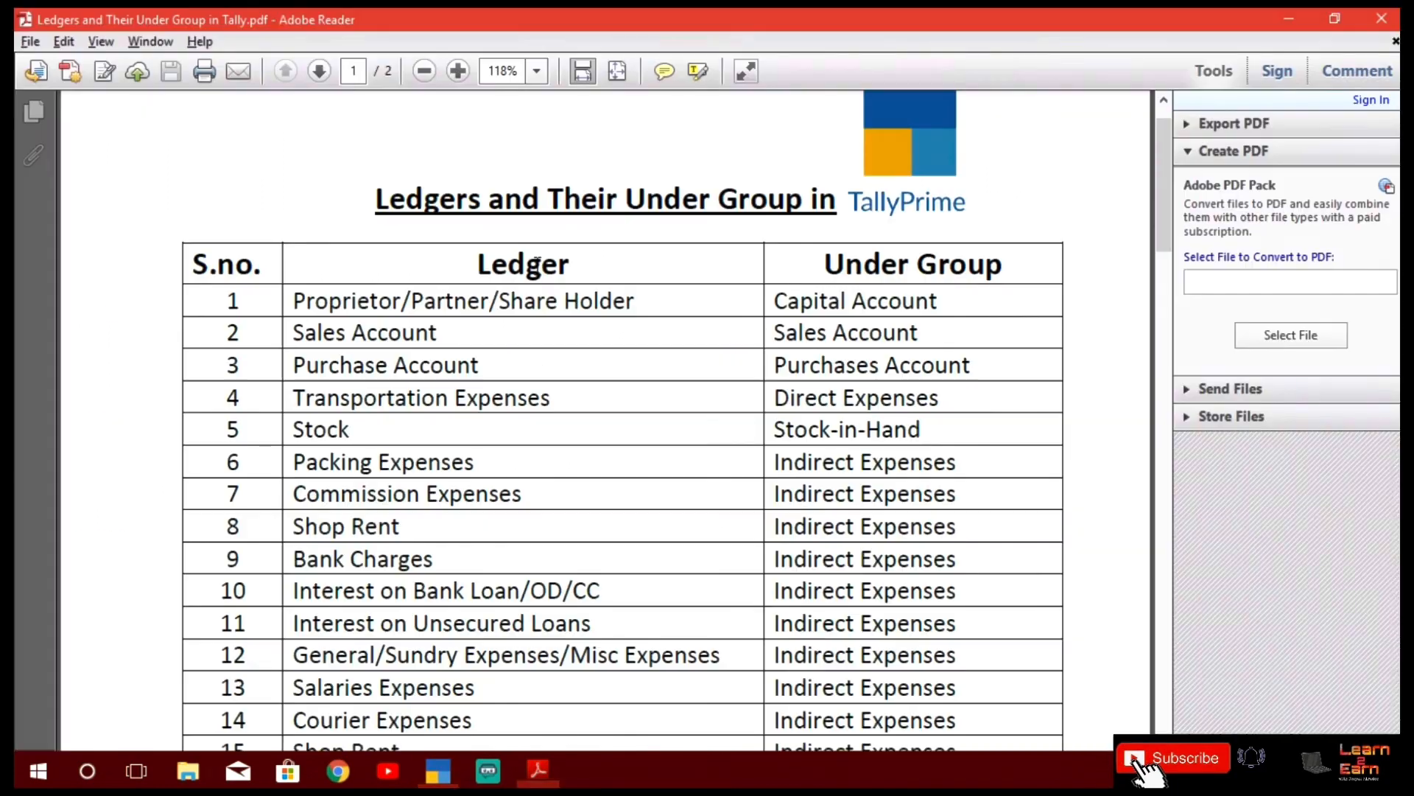
{"action": "key", "text": "alt+Tab"}
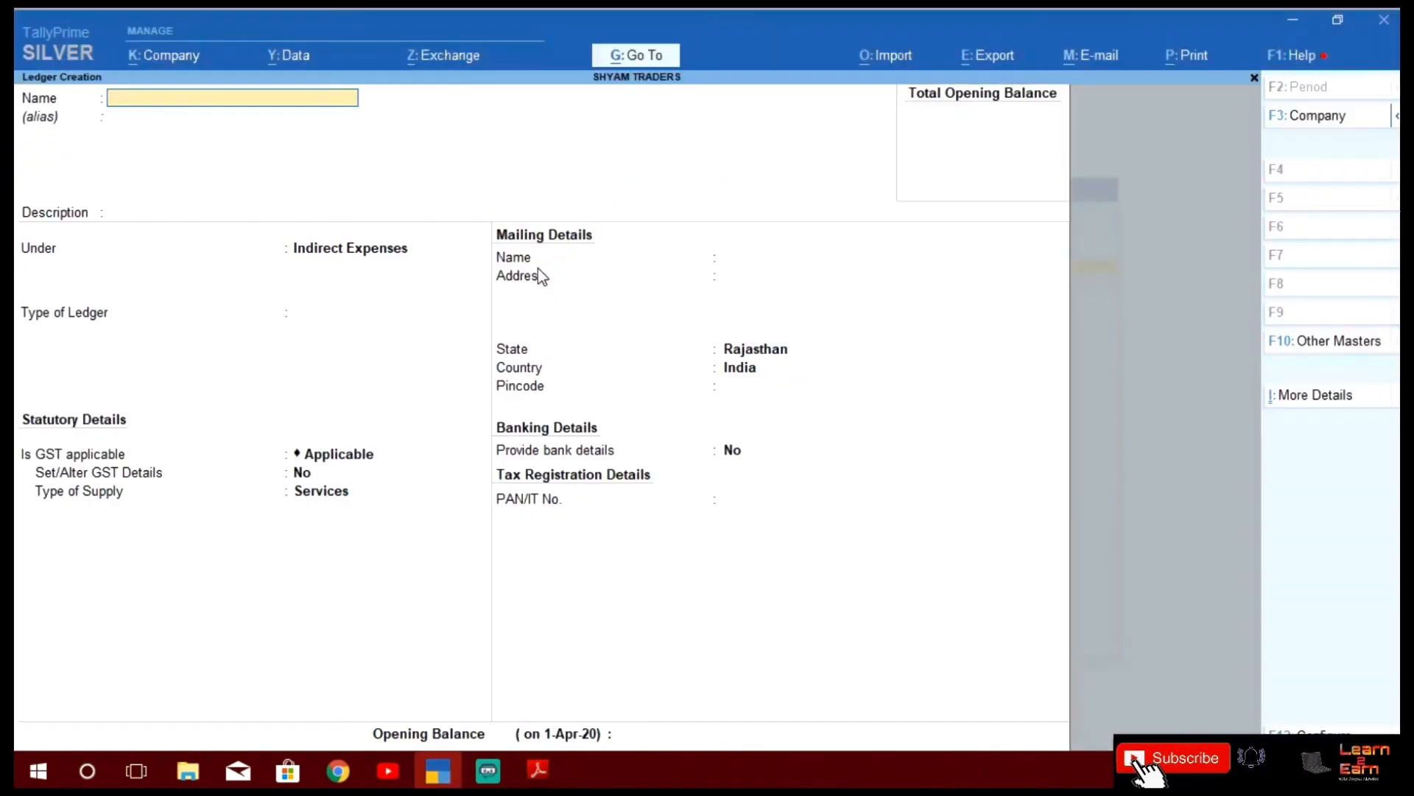
Create and save 'General Expences' under Indirect Expenses with GST Not Applicable
{"action": "type", "text": "General Expences"}
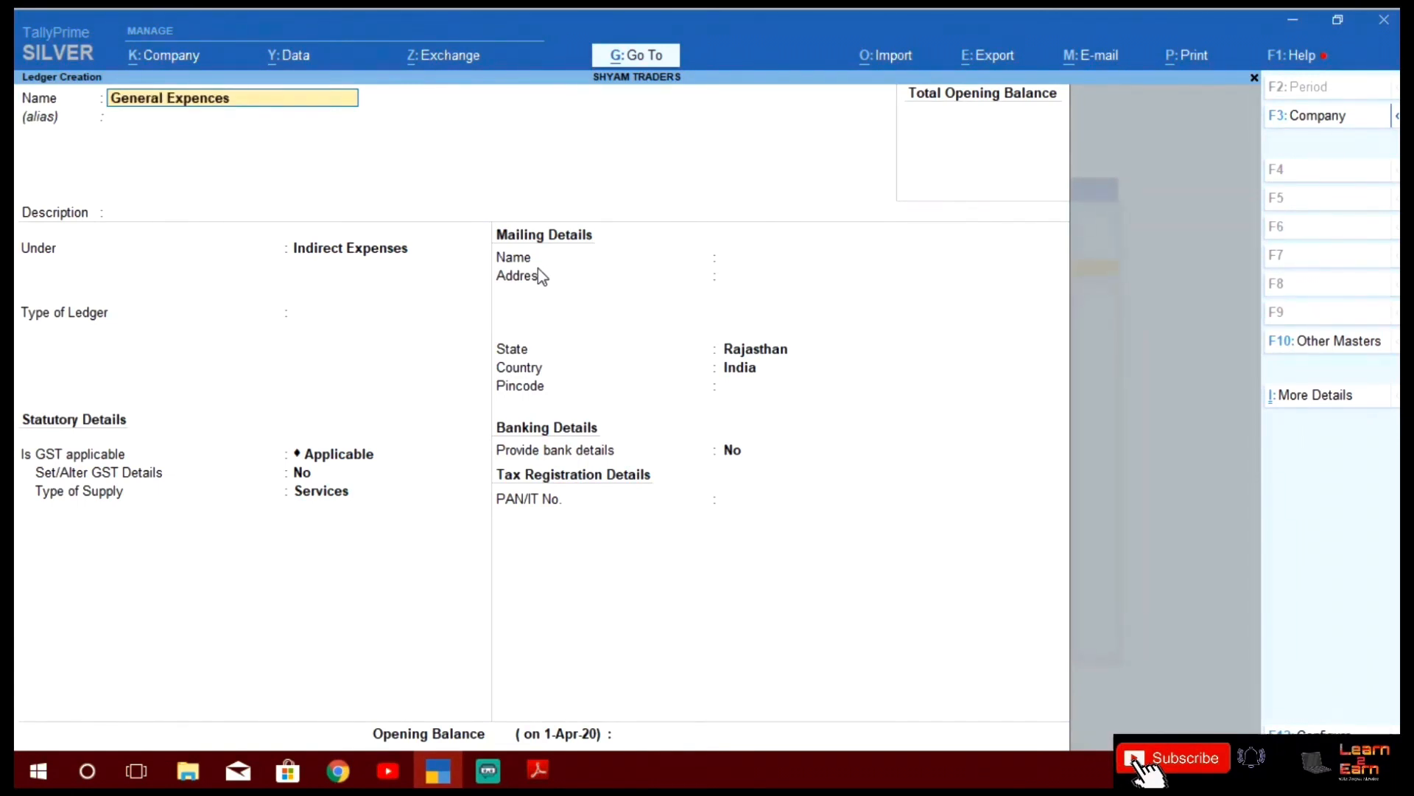
{"action": "key", "text": "Return"}
{"action": "key", "text": "Return"}
{"action": "key", "text": "Return"}
{"action": "key", "text": "Return"}
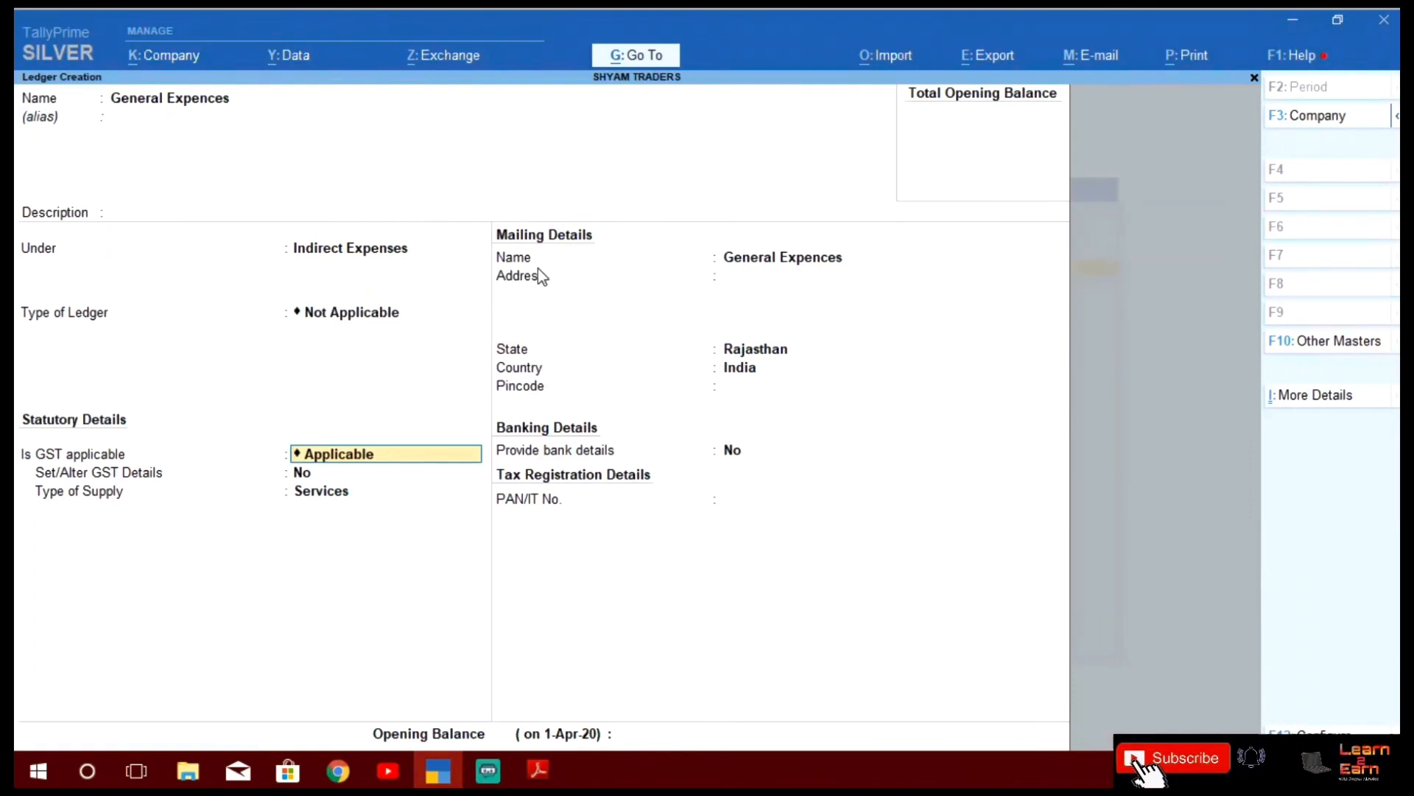
{"action": "type", "text": "Not"}
{"action": "key", "text": "Return"}
{"action": "key", "text": "Return"}
{"action": "key", "text": "Return"}
{"action": "key", "text": "Return"}
{"action": "key", "text": "Return"}
{"action": "key", "text": "Return"}
{"action": "key", "text": "Return"}
{"action": "key", "text": "Return"}
{"action": "key", "text": "Return"}
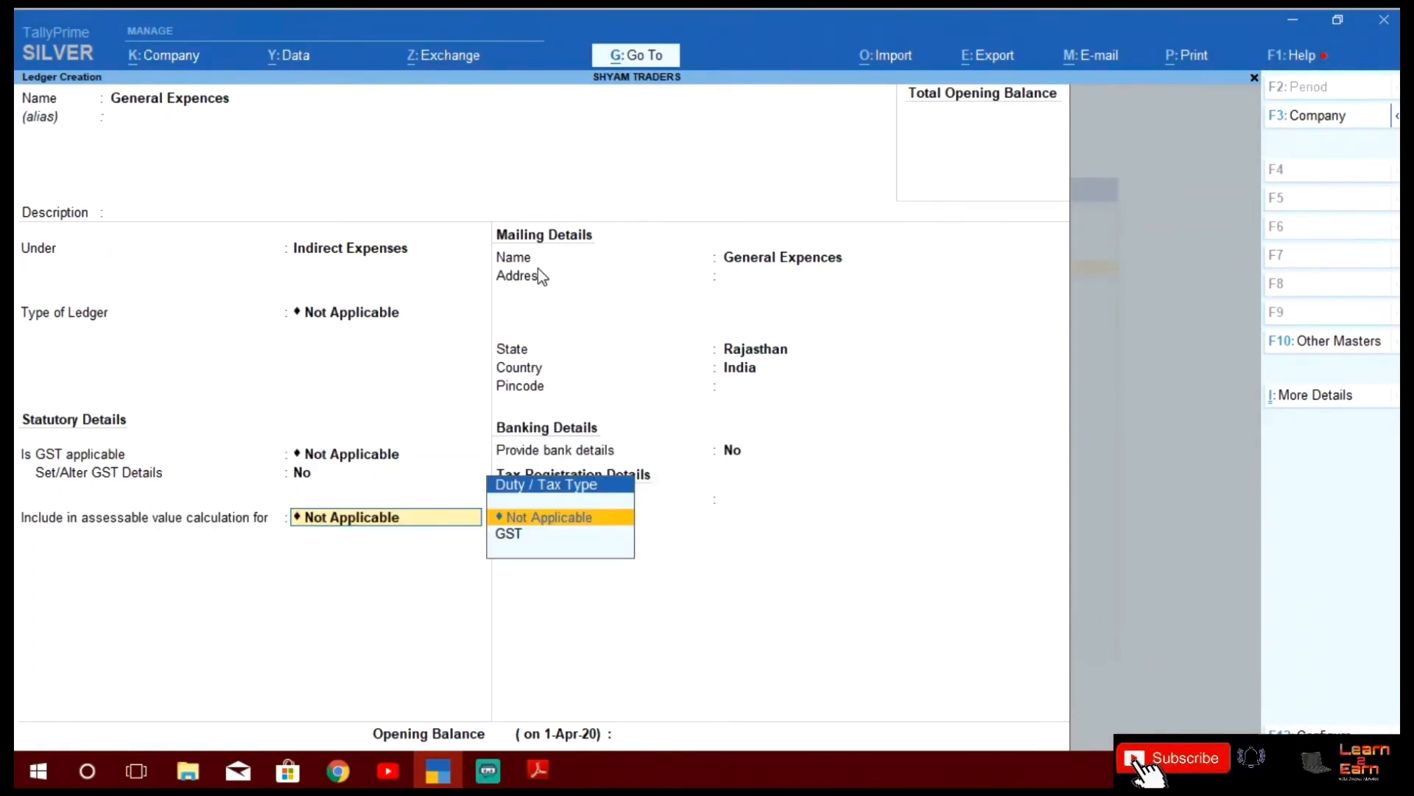
{"action": "key", "text": "Return"}
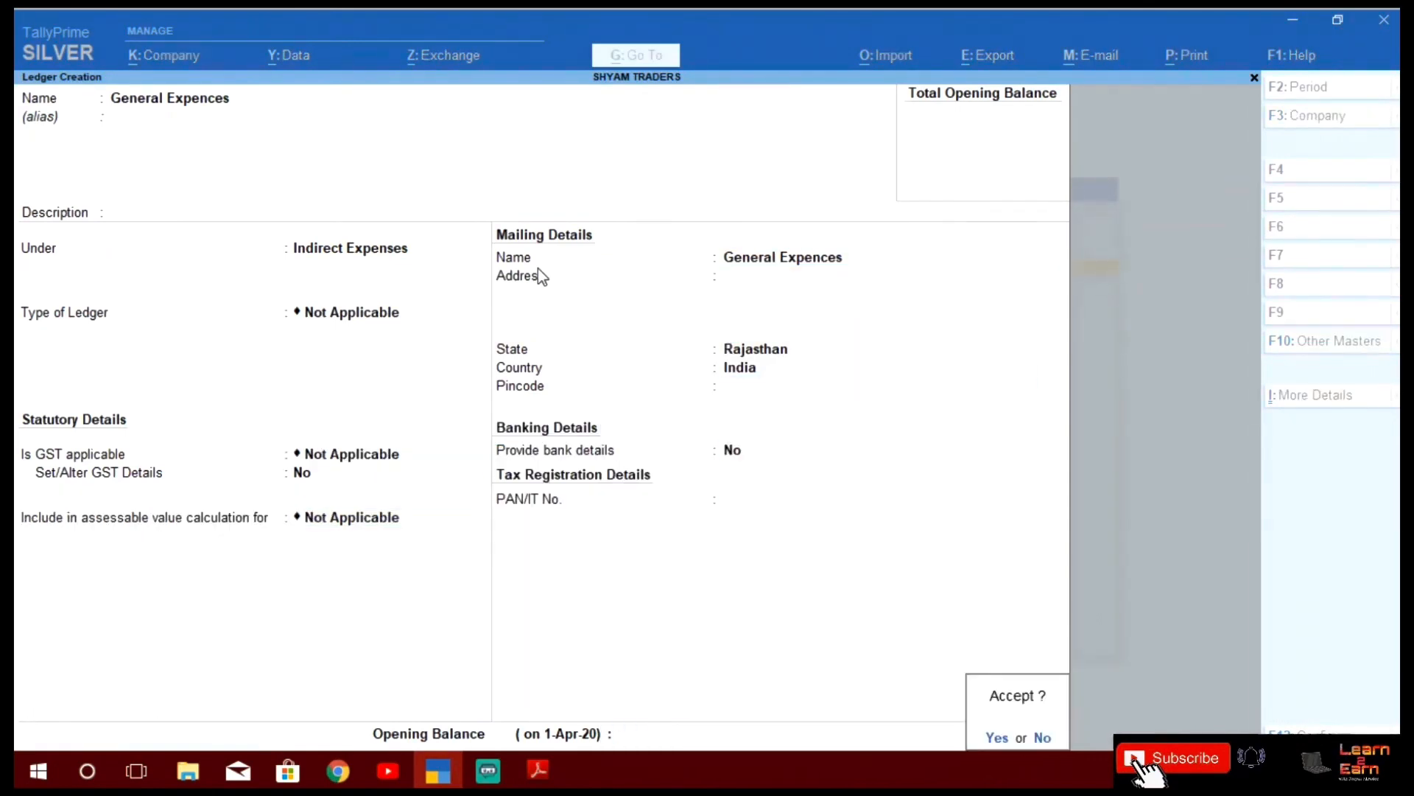
{"action": "key", "text": "Return"}
Check the PDF list, then create and save 'Salaries Expences' with GST Not Applicable
{"action": "key", "text": "alt+Tab"}
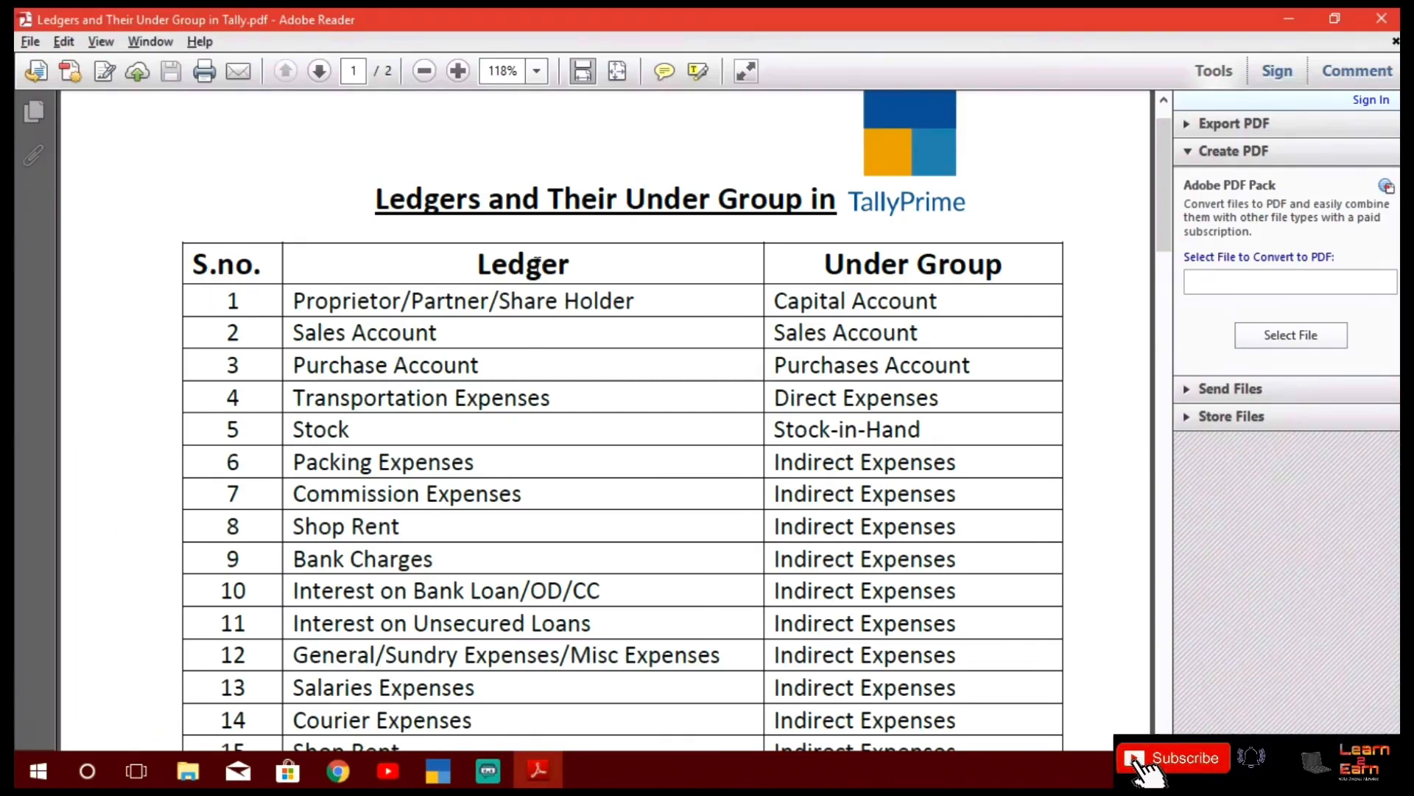
{"action": "scroll", "coordinate": [537, 265], "scroll_direction": "down", "scroll_amount": 1}
{"action": "key", "text": "alt+Tab"}
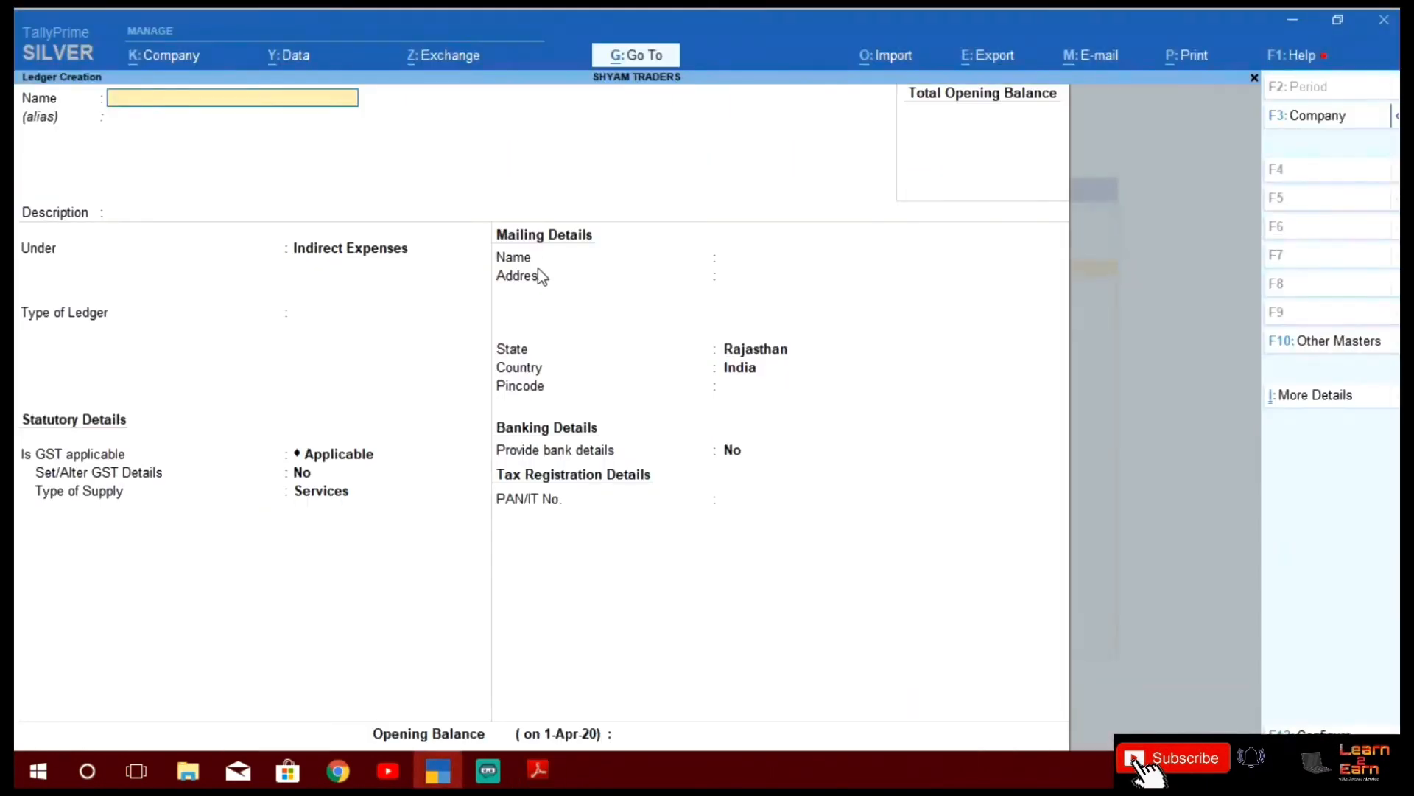
{"action": "type", "text": "Salaries Expences"}
{"action": "key", "text": "Return"}
{"action": "key", "text": "Return"}
{"action": "key", "text": "Return"}
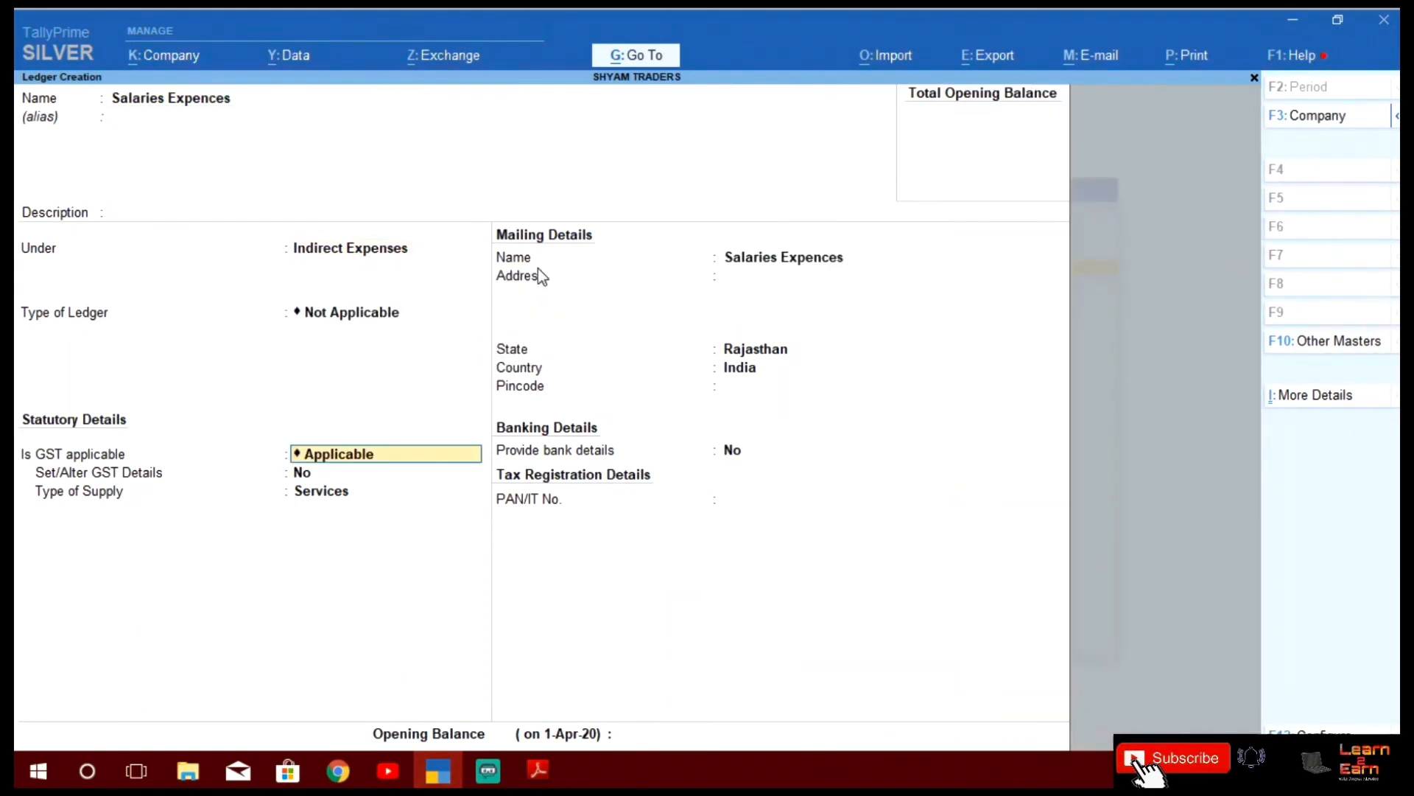
{"action": "type", "text": "Not"}
{"action": "key", "text": "Return"}
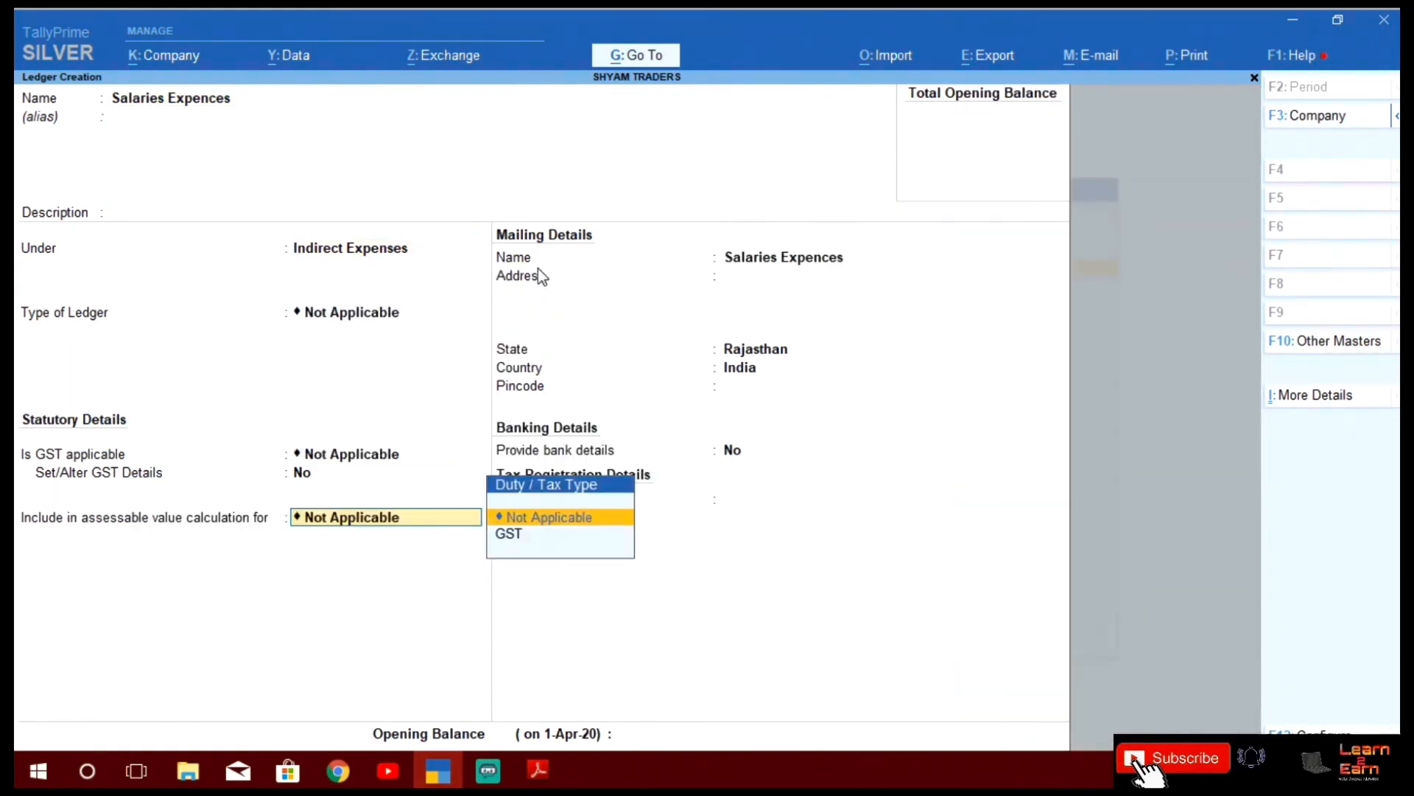
{"action": "key", "text": "Return"}
{"action": "key", "text": "Return"}
{"action": "key", "text": "Return"}
{"action": "key", "text": "Return"}
{"action": "key", "text": "Return"}
{"action": "key", "text": "Return"}
{"action": "key", "text": "Return"}
{"action": "key", "text": "Return"}
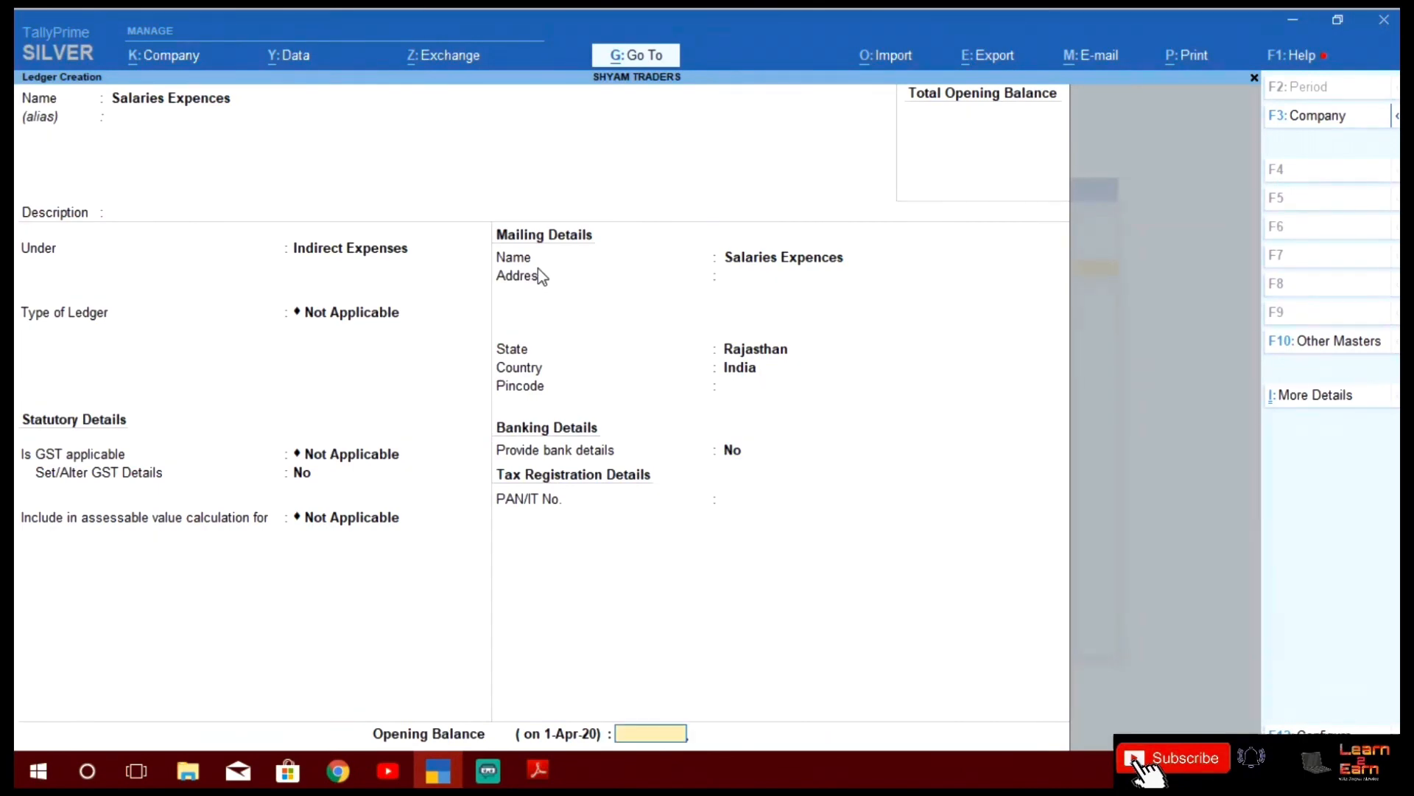
{"action": "key", "text": "Return"}
{"action": "key", "text": "Return"}
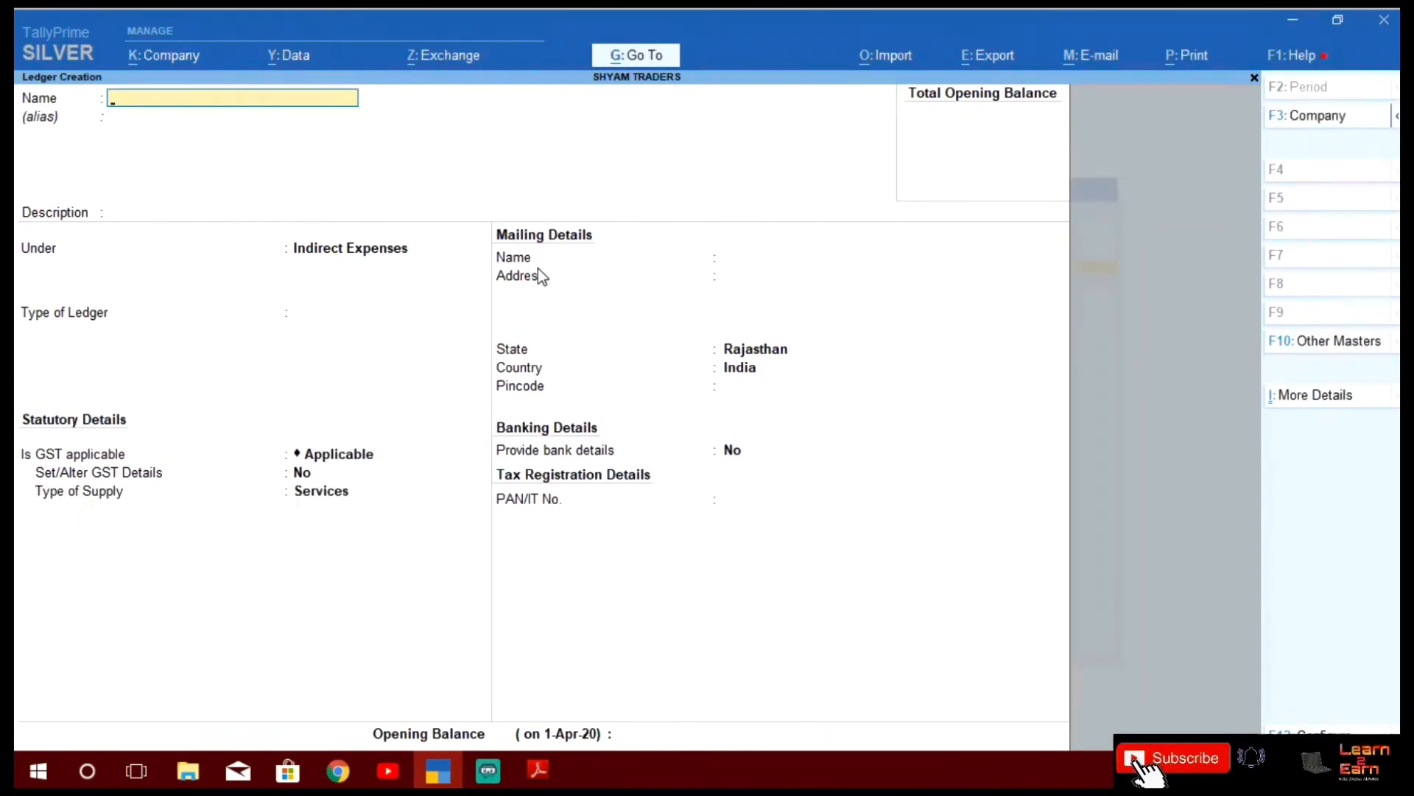
Create and save a 'Courier Expences' ledger with GST Not Applicable
{"action": "key", "text": "alt+Tab"}
{"action": "key", "text": "alt+Tab"}
{"action": "type", "text": "Courier Expences"}
{"action": "key", "text": "Return"}
{"action": "key", "text": "Return"}
{"action": "key", "text": "Return"}
{"action": "key", "text": "Return"}
{"action": "key", "text": "Return"}
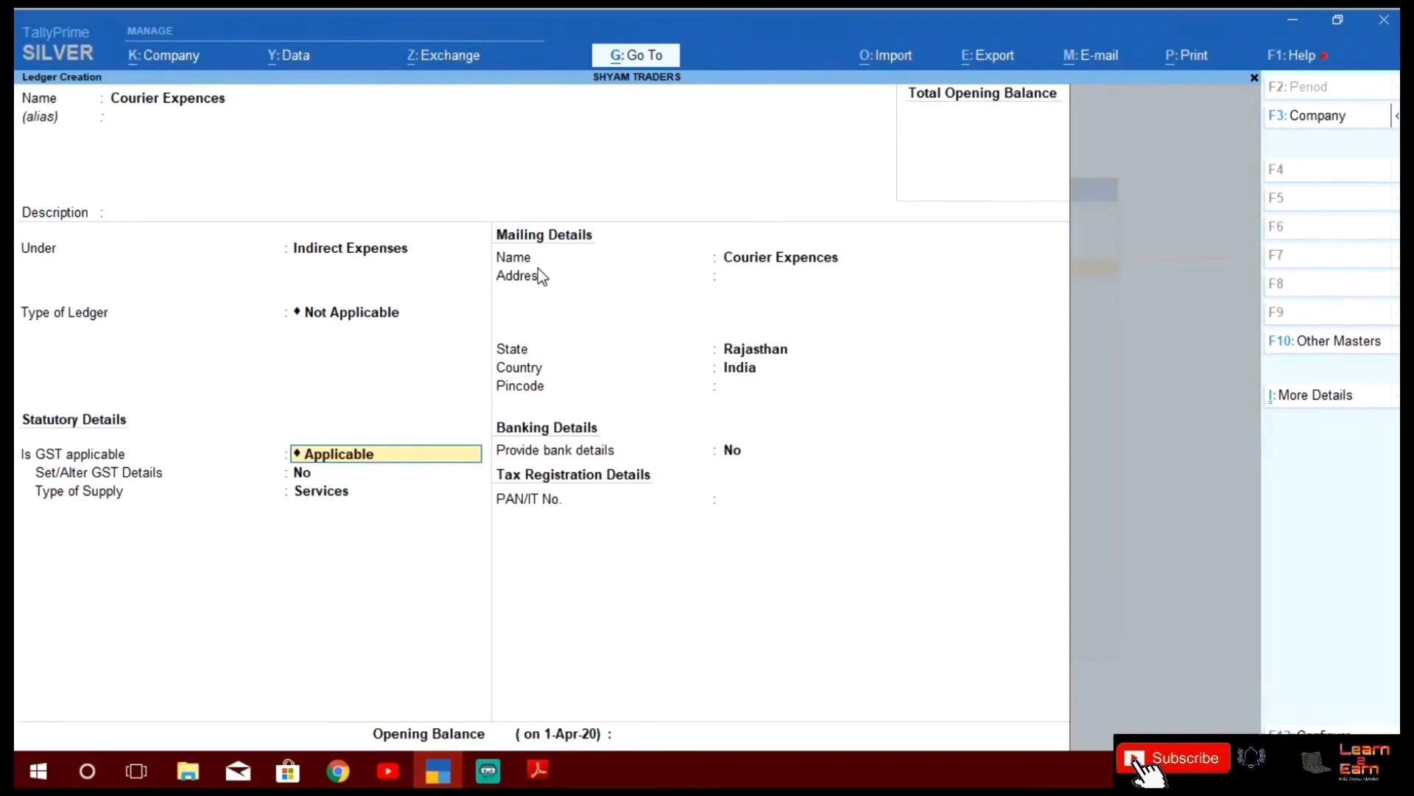
{"action": "type", "text": "no"}
{"action": "key", "text": "Return"}
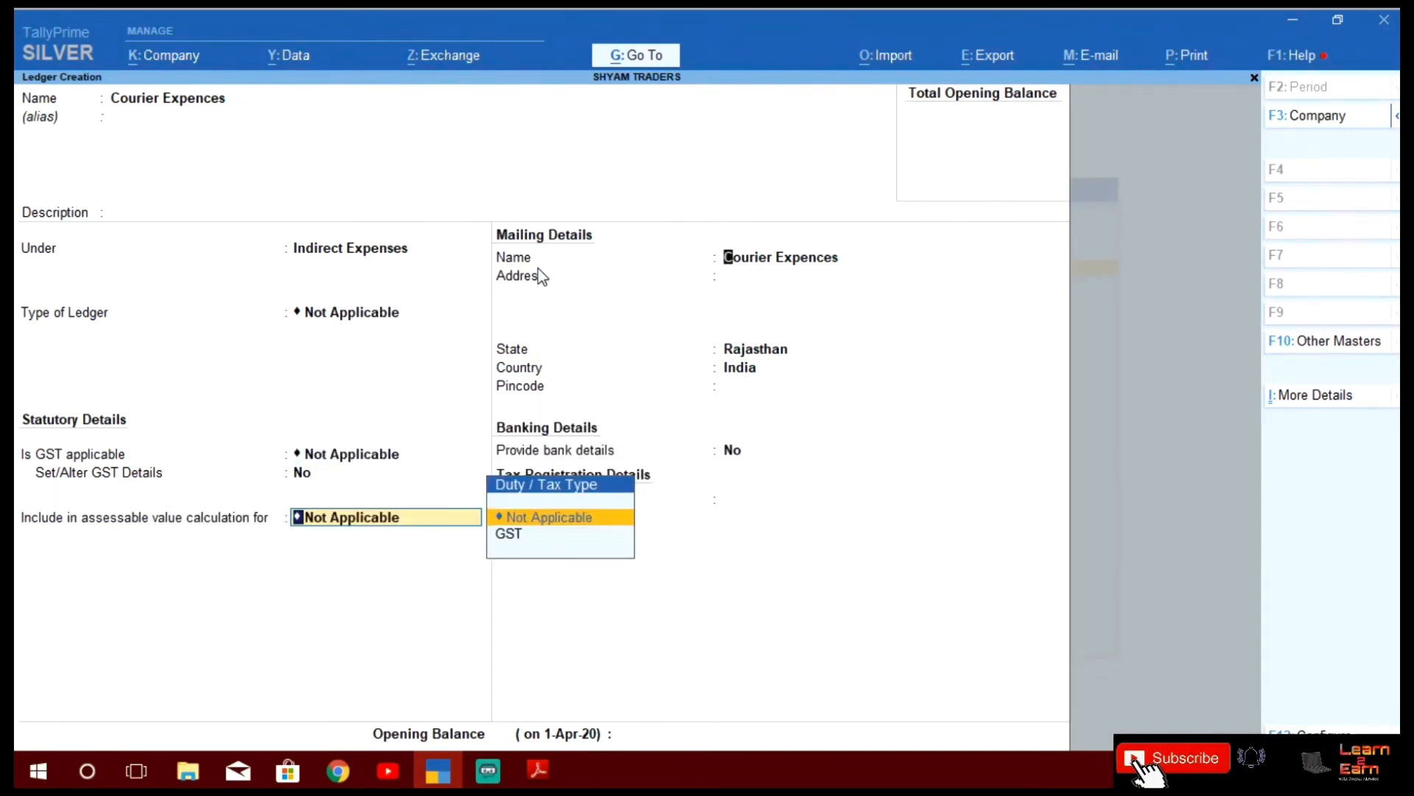
{"action": "key", "text": "Return"}
{"action": "key", "text": "Return"}
{"action": "key", "text": "Return"}
{"action": "key", "text": "Return"}
{"action": "key", "text": "Return"}
{"action": "key", "text": "Return"}
{"action": "key", "text": "Return"}
{"action": "key", "text": "Return"}
{"action": "key", "text": "Return"}
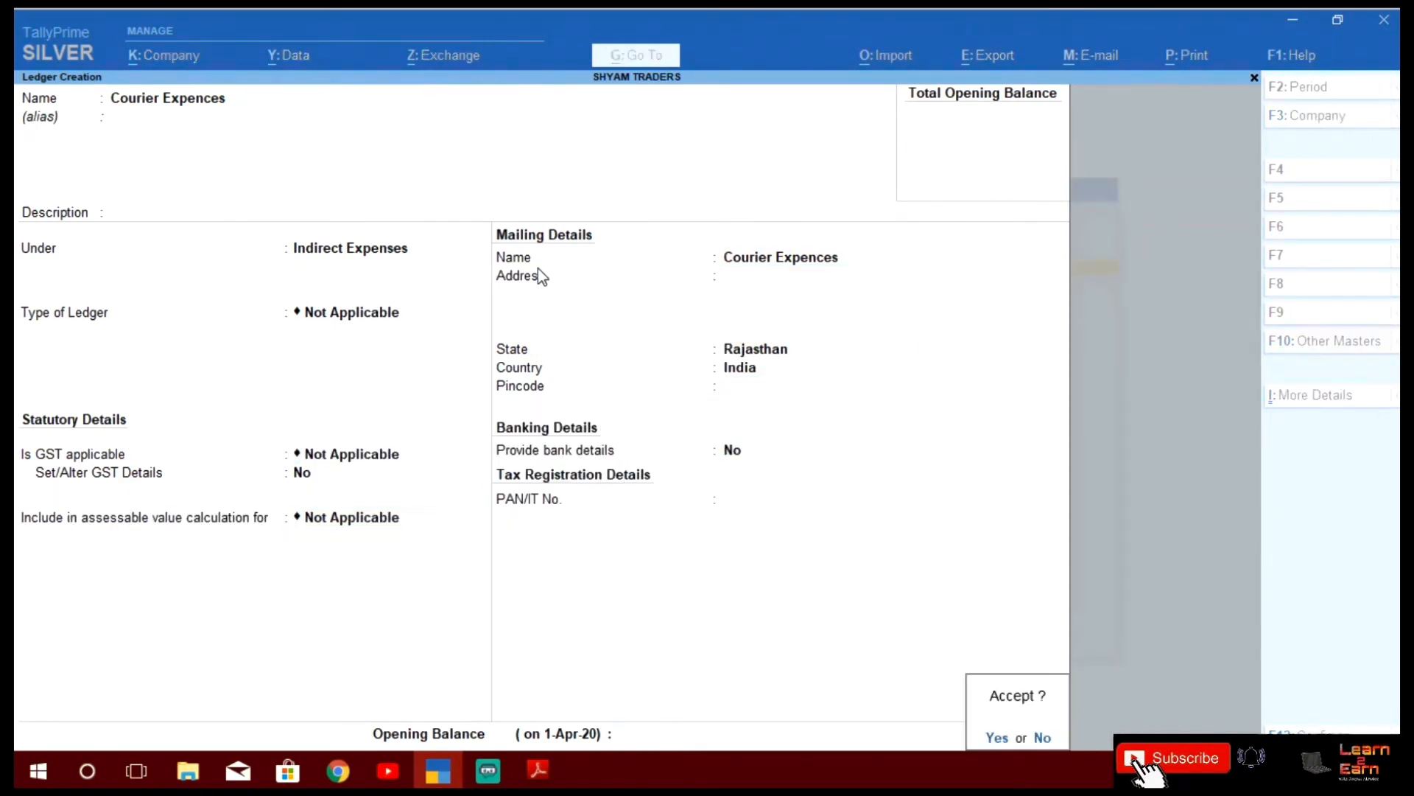
{"action": "key", "text": "Return"}
{"action": "key", "text": "alt+Tab"}
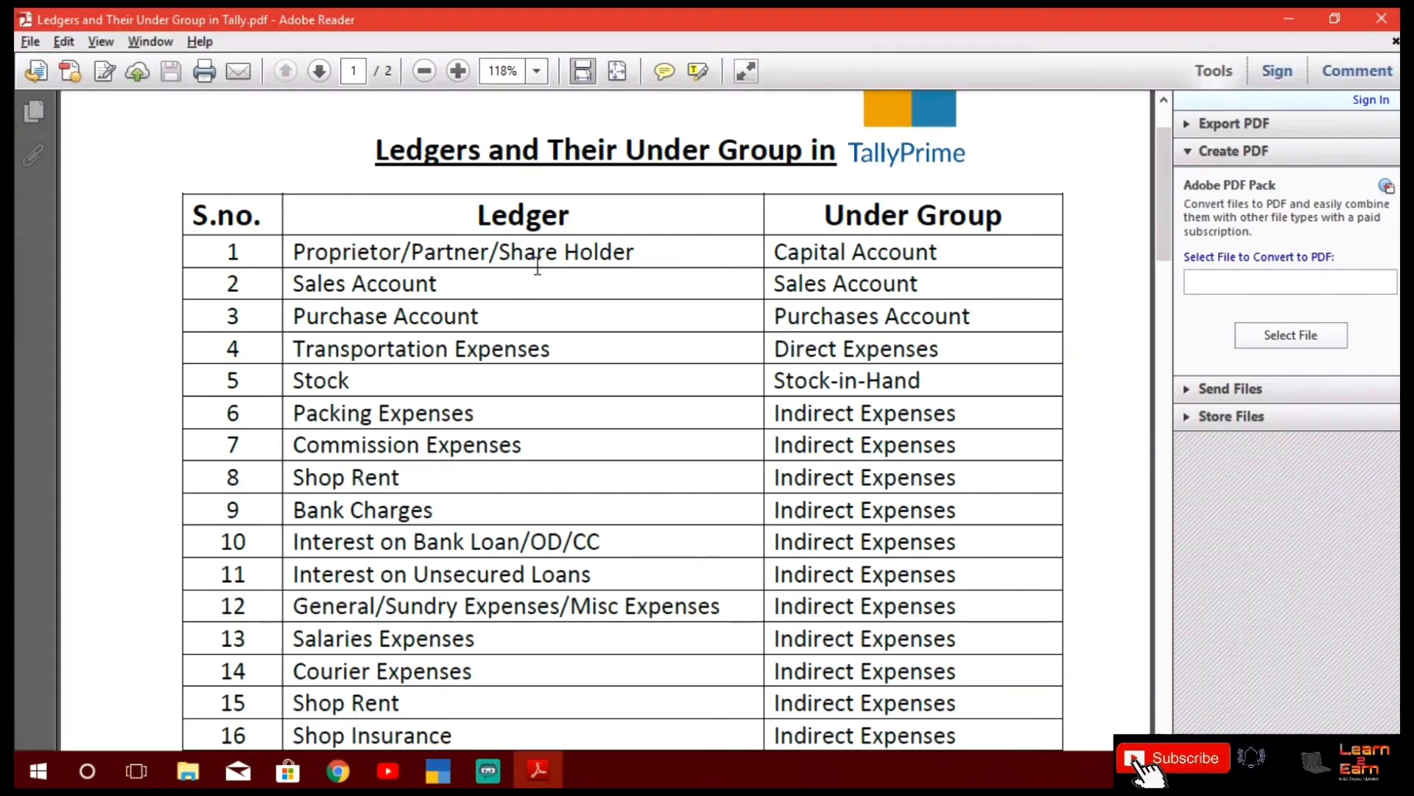
Start a 'Shop Ren' ledger, then check the PDF list for the next ledger
{"action": "key", "text": "alt+Tab"}
{"action": "type", "text": "Sh"}
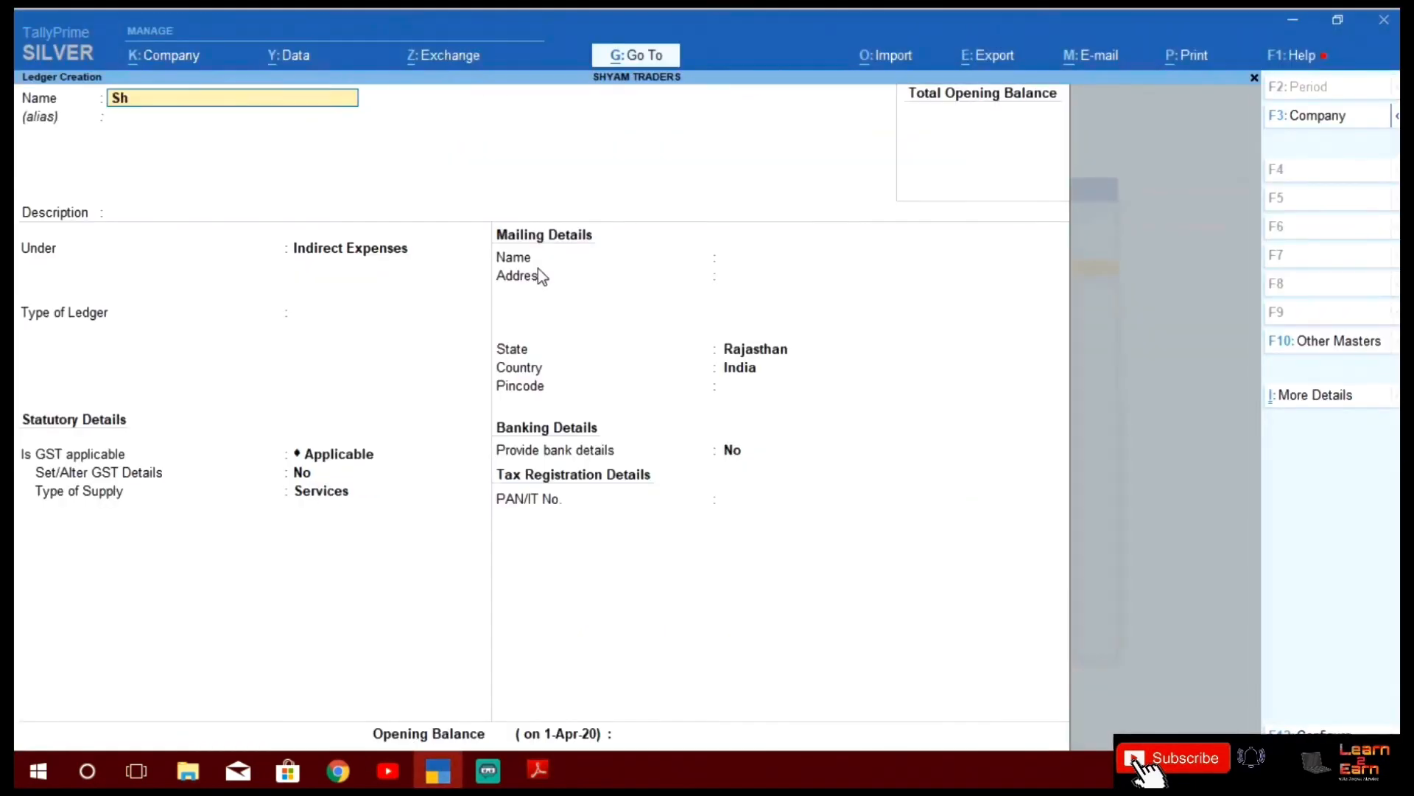
{"action": "type", "text": "op Rent"}
{"action": "key", "text": "Return"}
{"action": "key", "text": "alt+Tab"}
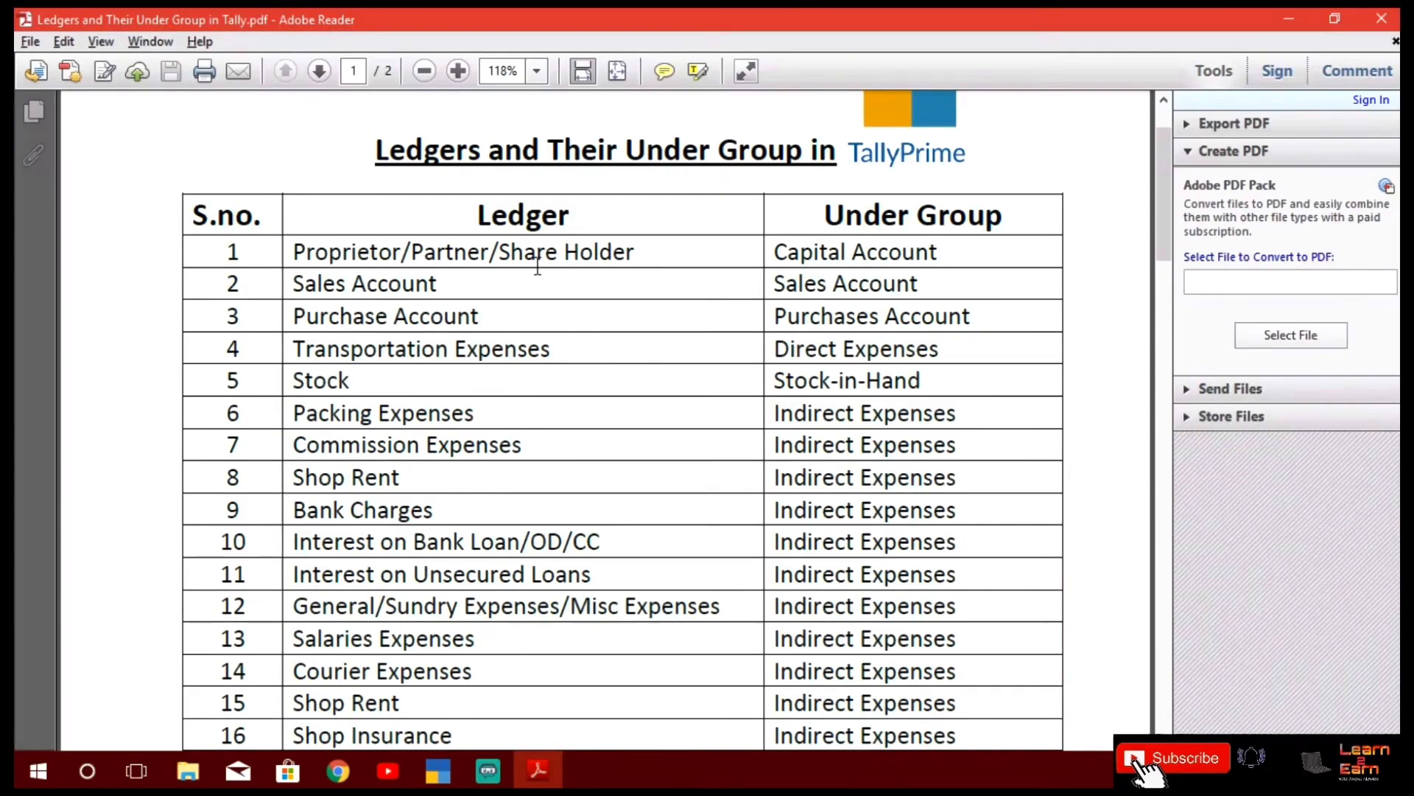
{"action": "scroll", "coordinate": [537, 266], "scroll_direction": "down", "scroll_amount": 3}
{"action": "key", "text": "alt+Tab"}
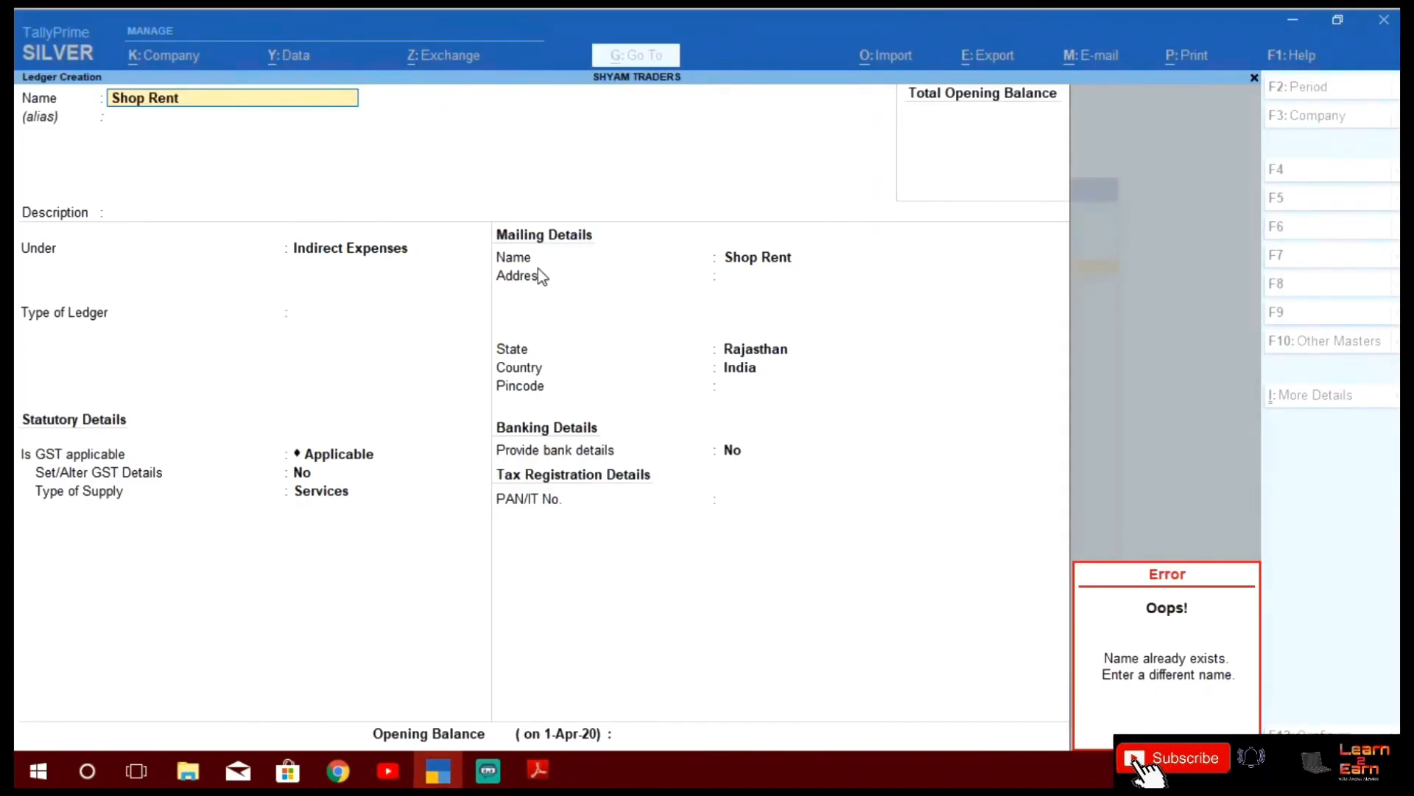
Enter 'Shop Insurence' under Indirect Expenses with GST Not Applicable and accept it
{"action": "type", "text": "Shop In"}
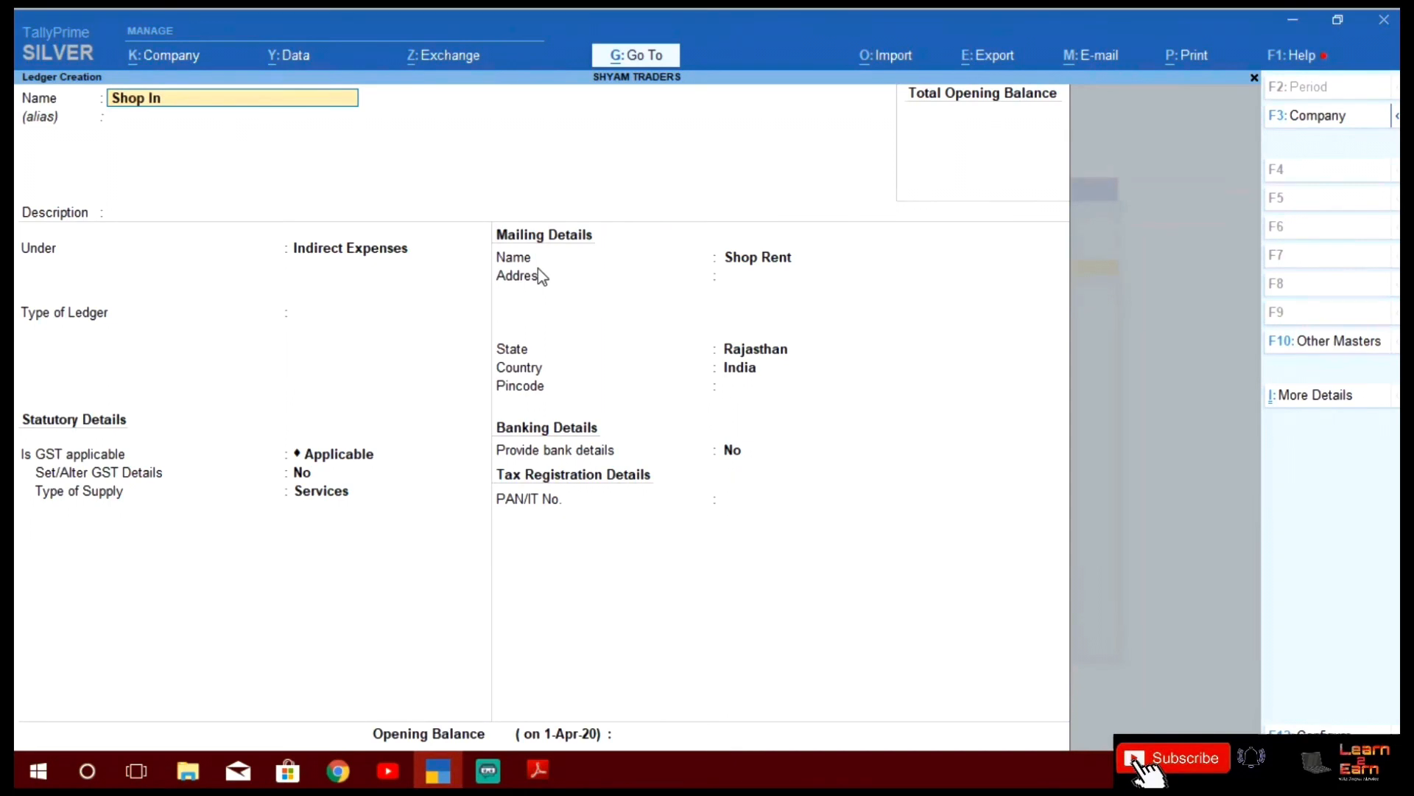
{"action": "type", "text": "surence"}
{"action": "key", "text": "Return"}
{"action": "key", "text": "Return"}
{"action": "key", "text": "Return"}
{"action": "key", "text": "Return"}
{"action": "key", "text": "Return"}
{"action": "key", "text": "Return"}
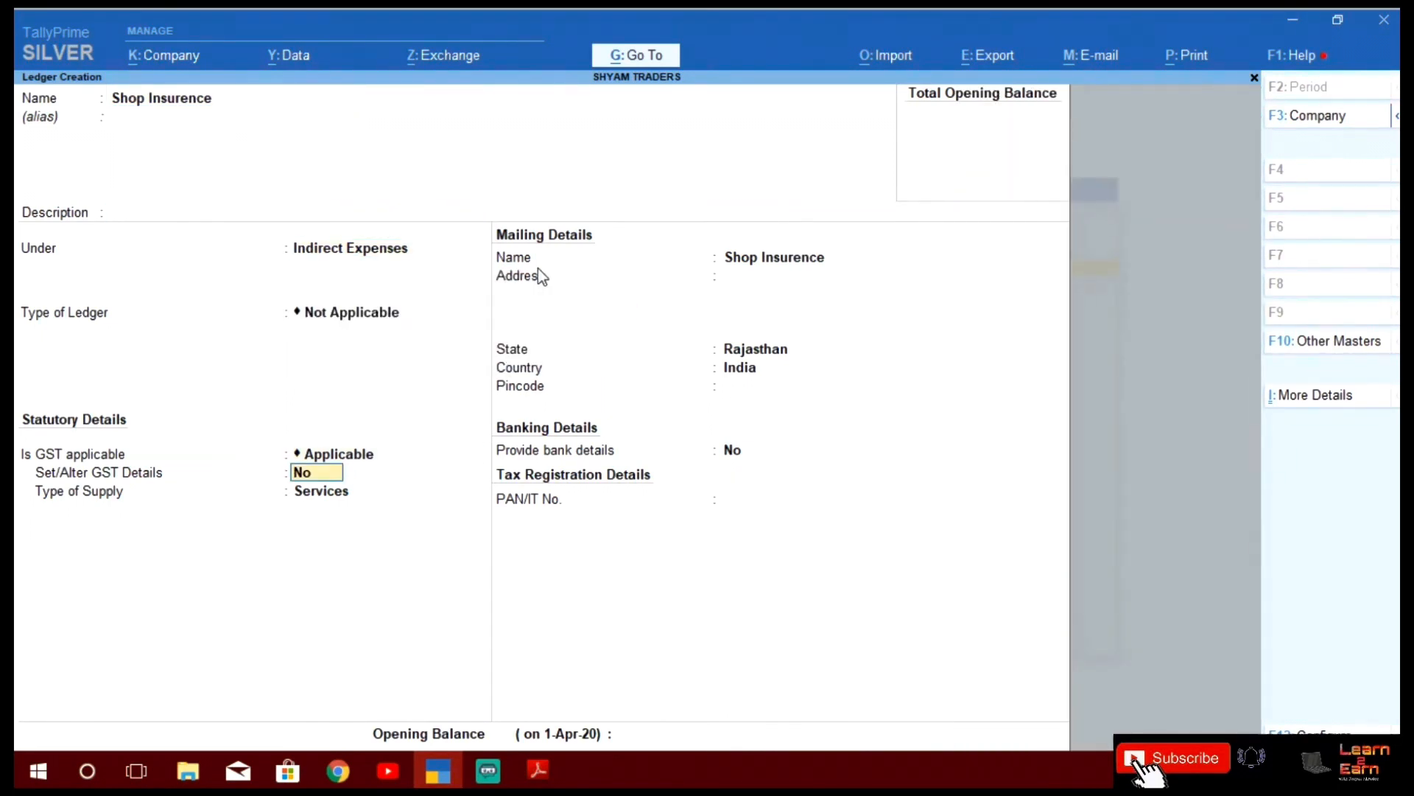
{"action": "key", "text": "Up"}
{"action": "type", "text": "Nota"}
{"action": "key", "text": "Return"}
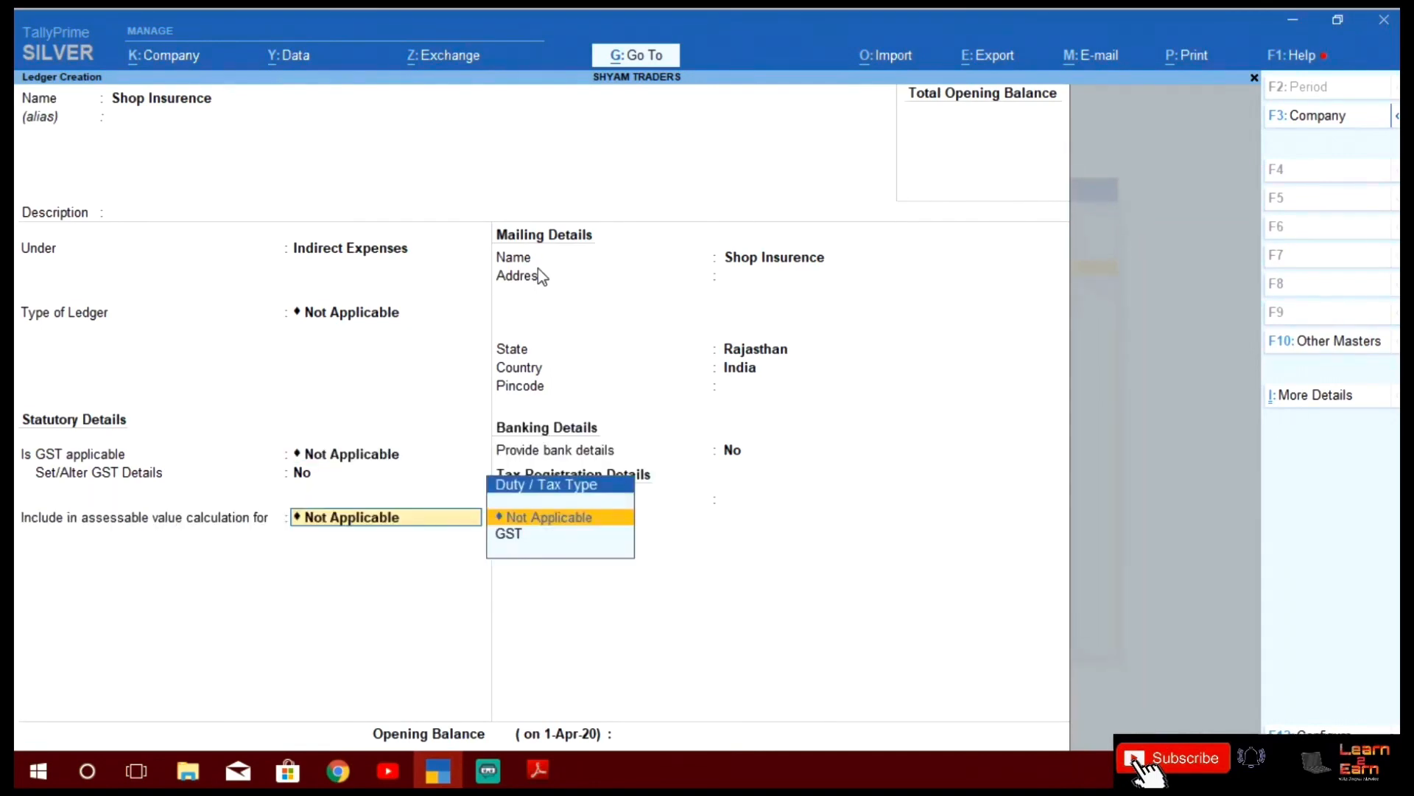
{"action": "key", "text": "Return"}
{"action": "key", "text": "Return"}
{"action": "key", "text": "Return"}
{"action": "key", "text": "Return"}
{"action": "key", "text": "Return"}
{"action": "key", "text": "Return"}
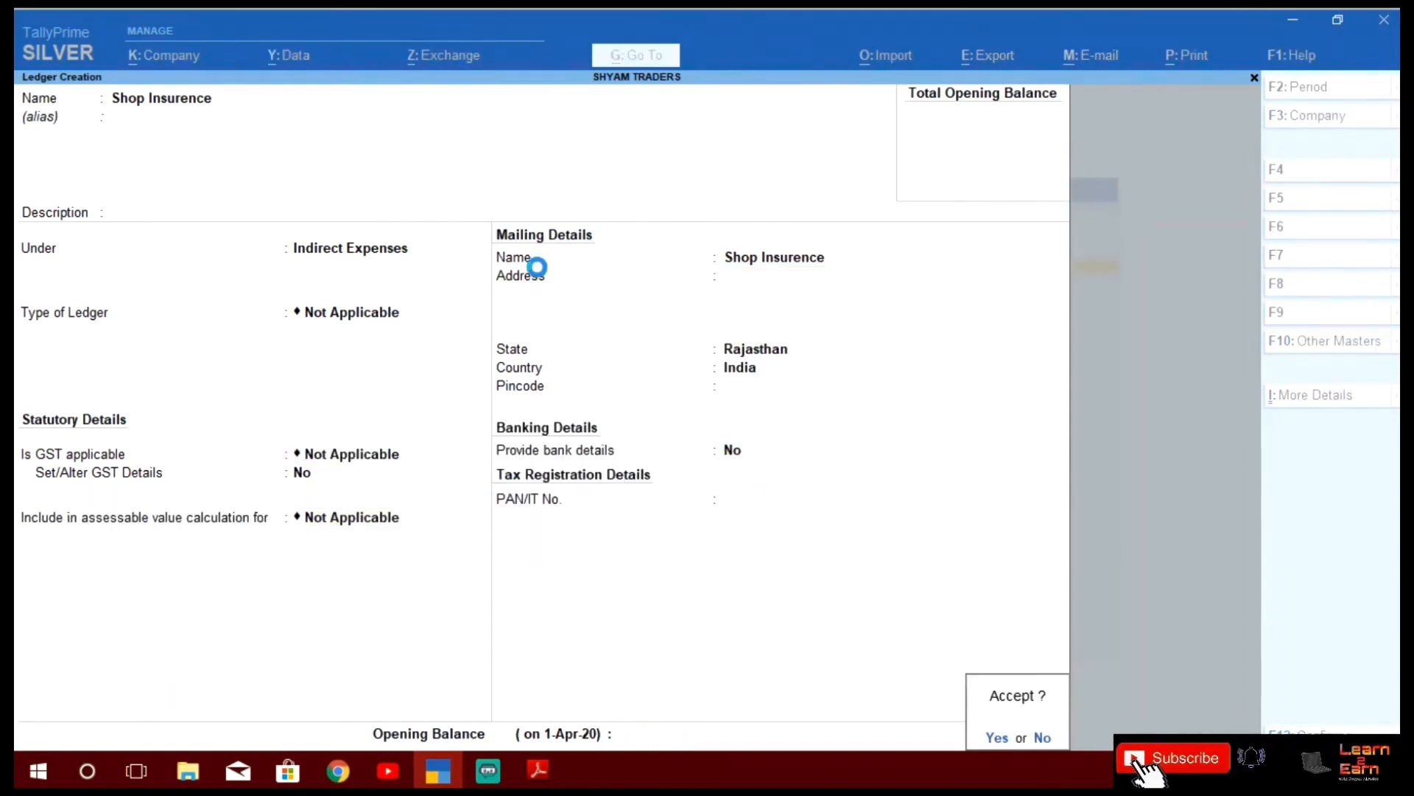
{"action": "key", "text": "alt+Tab"}
{"action": "scroll", "coordinate": [538, 265], "scroll_direction": "down", "scroll_amount": 5}
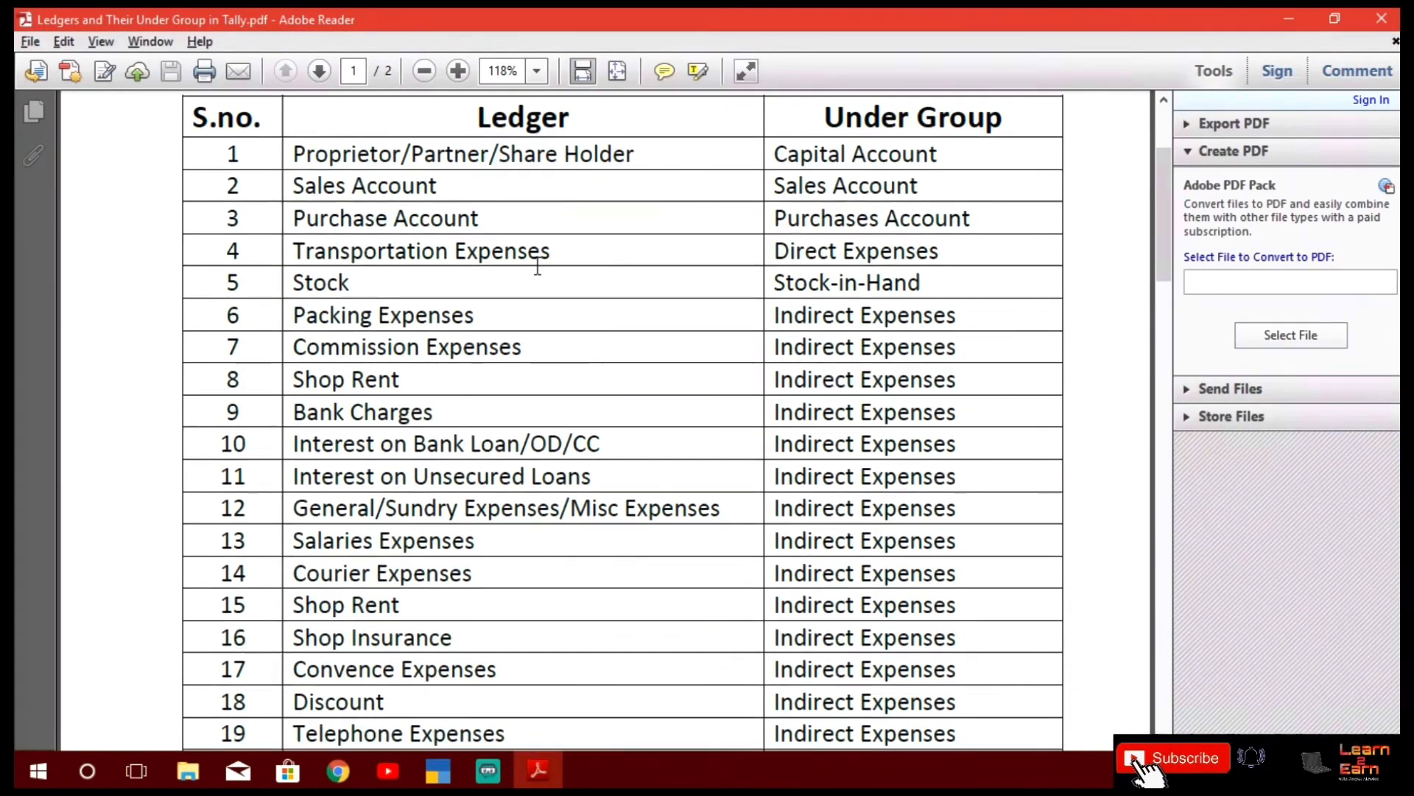
Scroll the PDF ledger list to the Fixed Assets rows 21–24, then return to TallyPrime
{"action": "scroll", "coordinate": [537, 265], "scroll_direction": "down", "scroll_amount": 1}
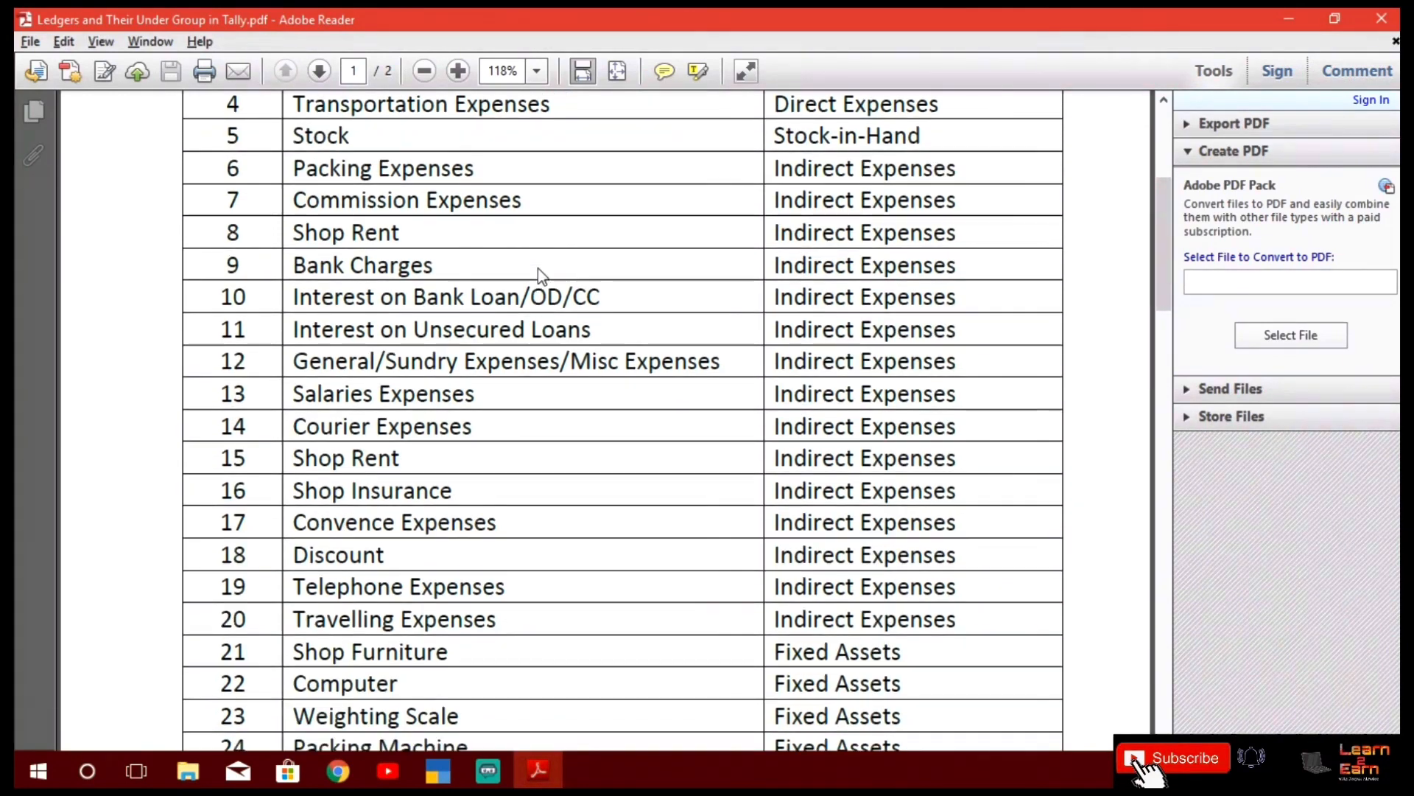
{"action": "scroll", "coordinate": [538, 266], "scroll_direction": "down", "scroll_amount": 1}
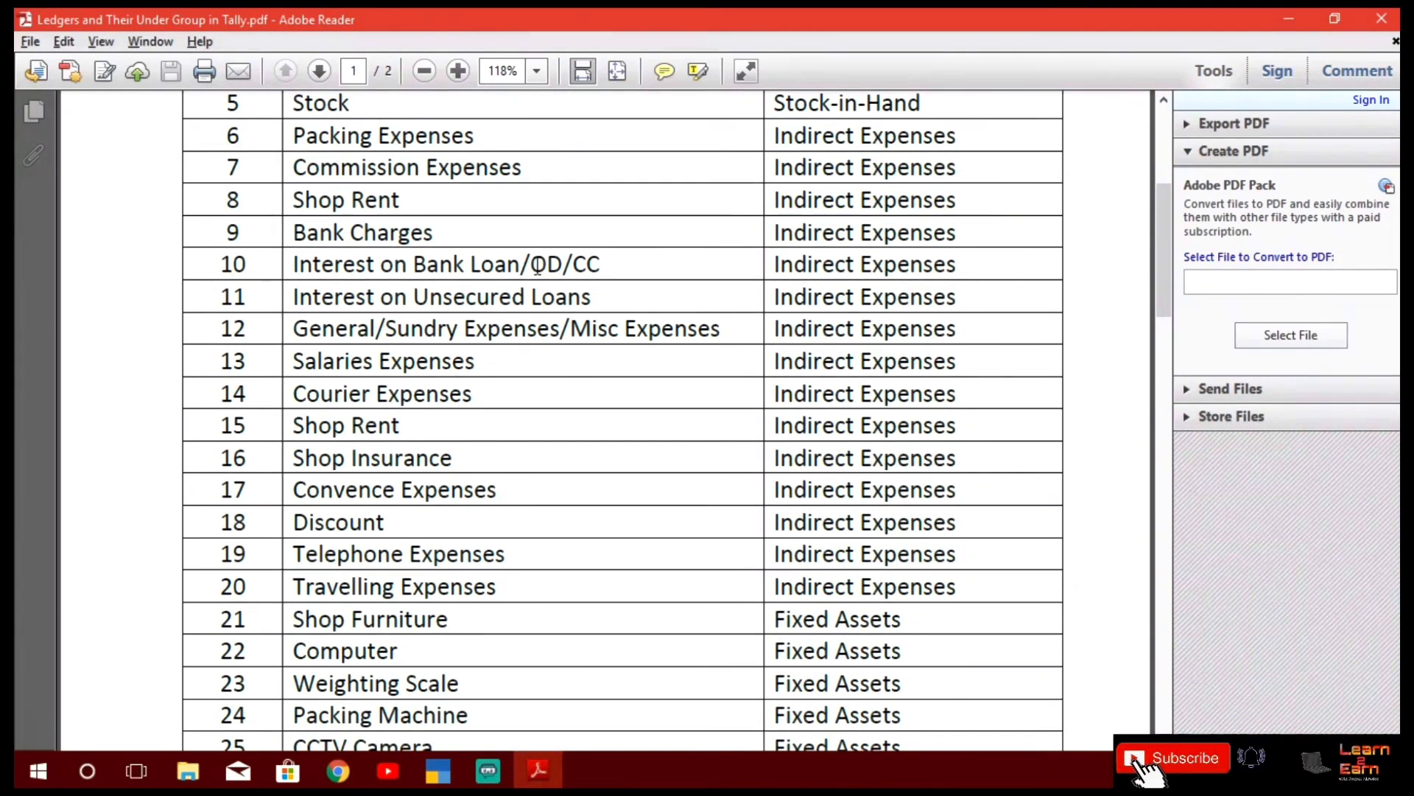
{"action": "key", "text": "alt+Tab"}
{"action": "key", "text": "alt+Tab"}
{"action": "key", "text": "alt+Tab"}
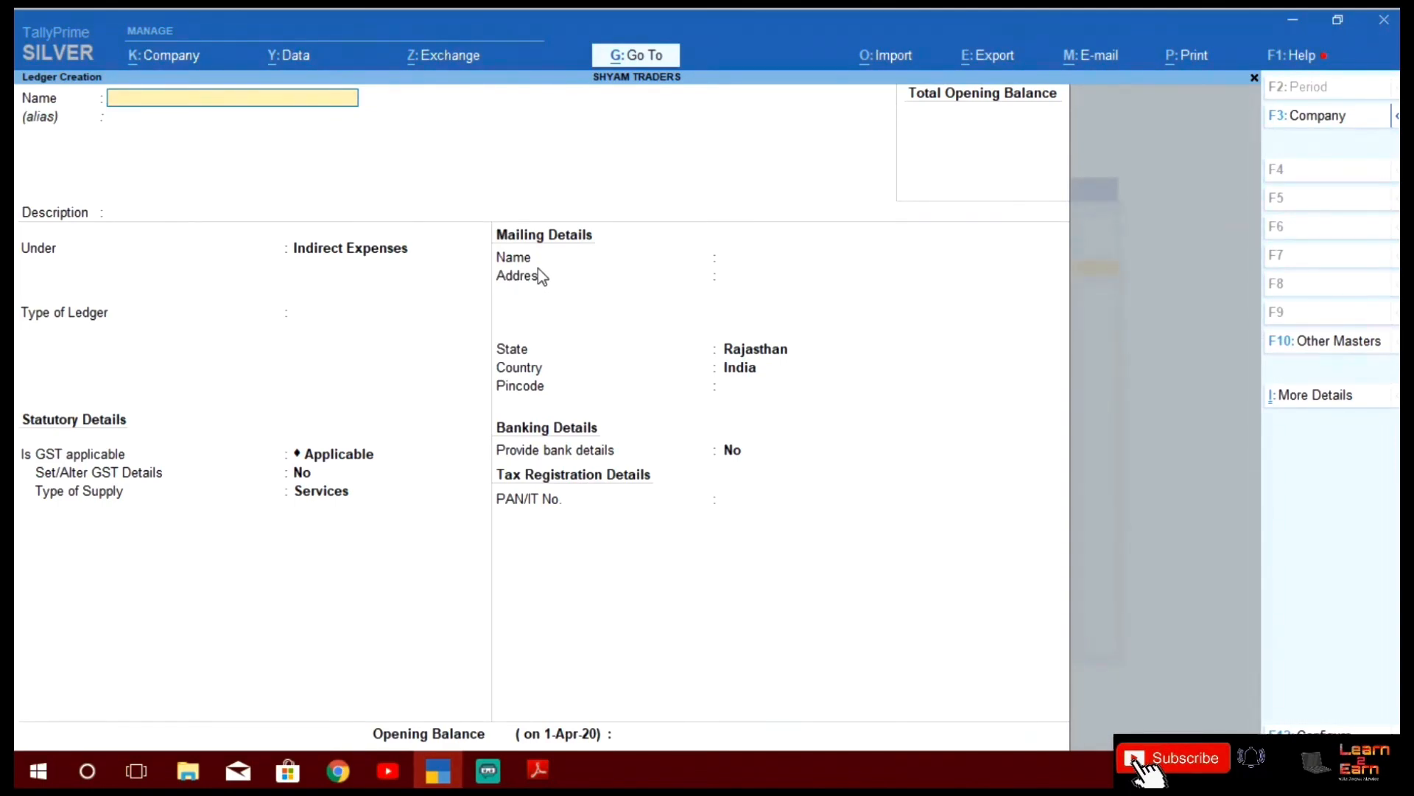
Create the Shop Furniture ledger under Fixed Assets, GST Not Applicable, registration type Unregistered
{"action": "key", "text": "alt+Tab"}
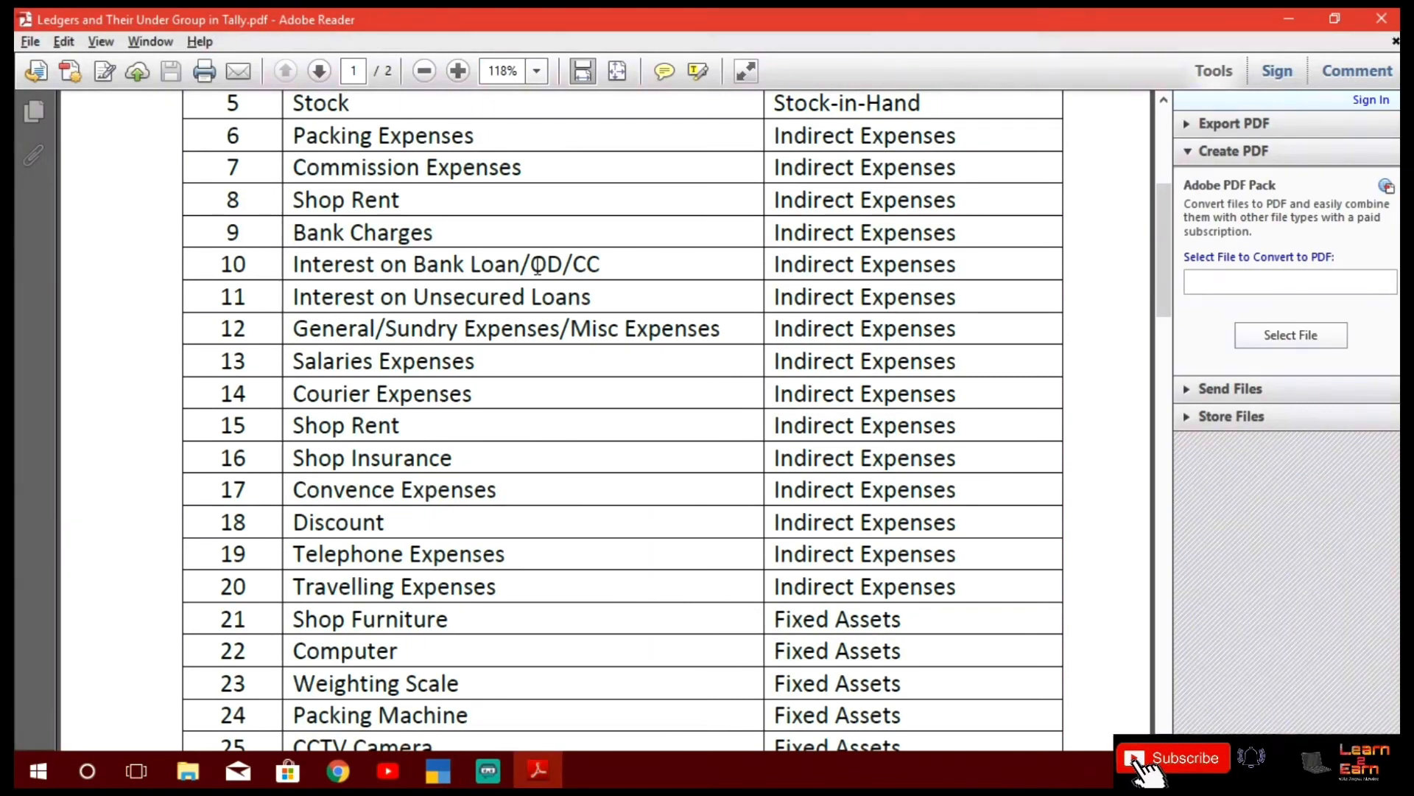
{"action": "key", "text": "alt+Tab"}
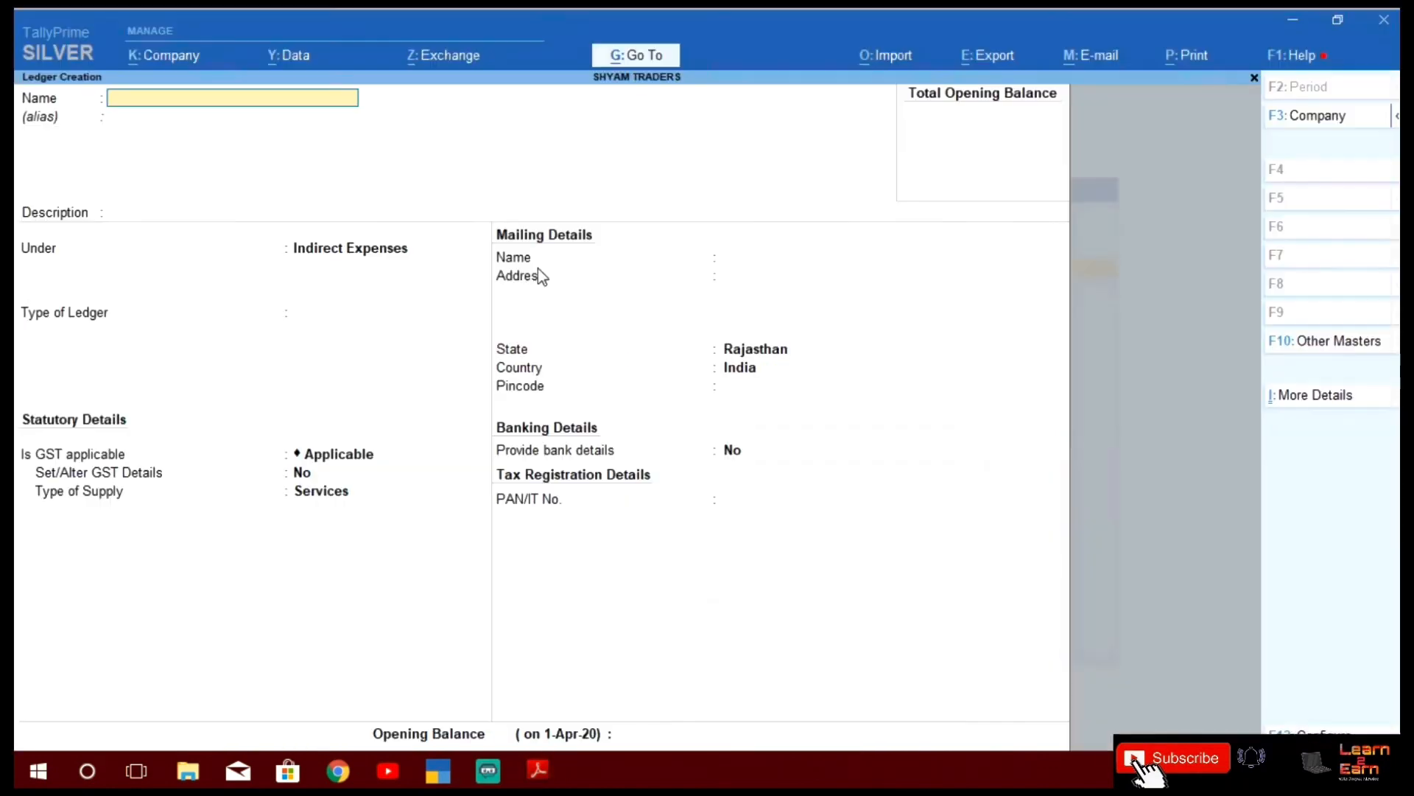
{"action": "type", "text": "Shop"}
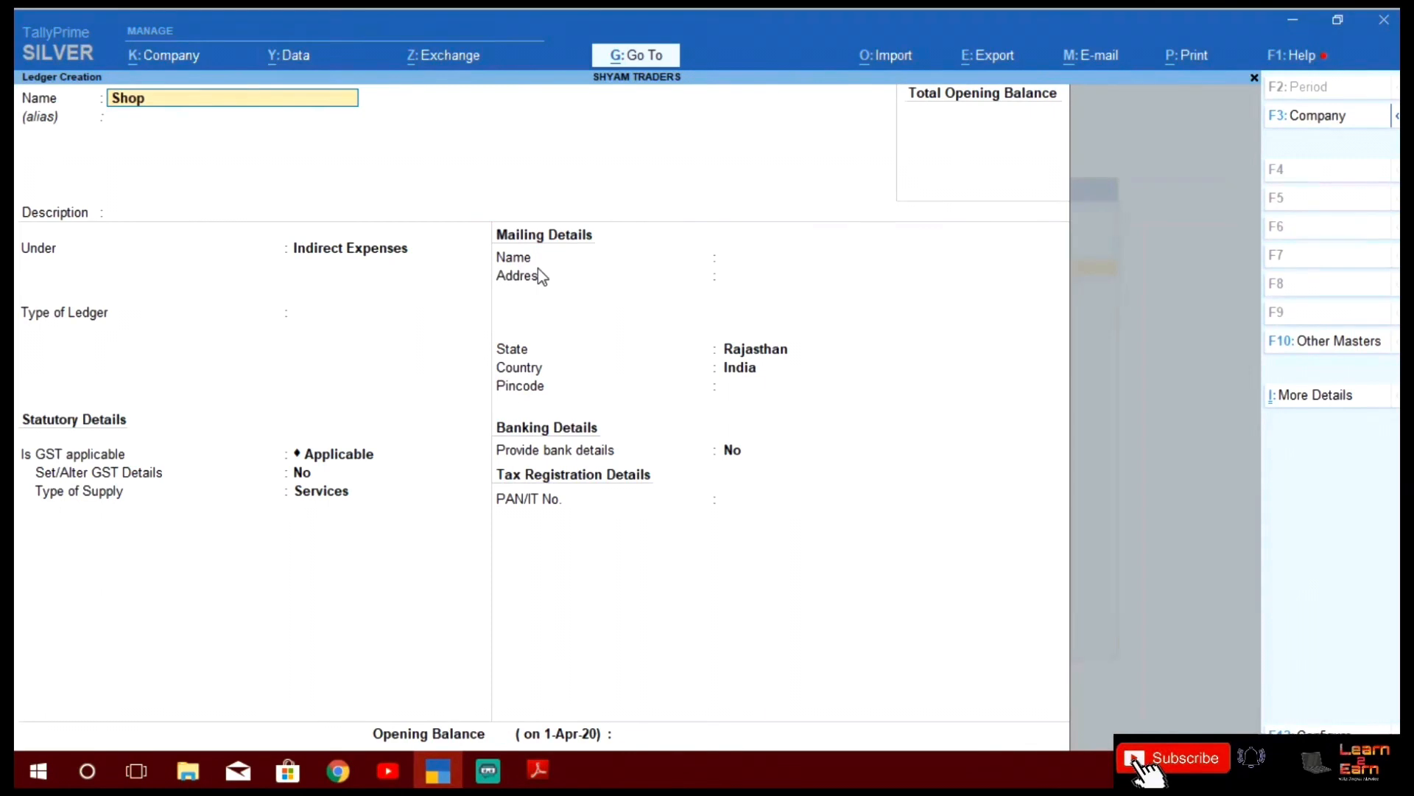
{"action": "type", "text": " Furniture"}
{"action": "key", "text": "Return"}
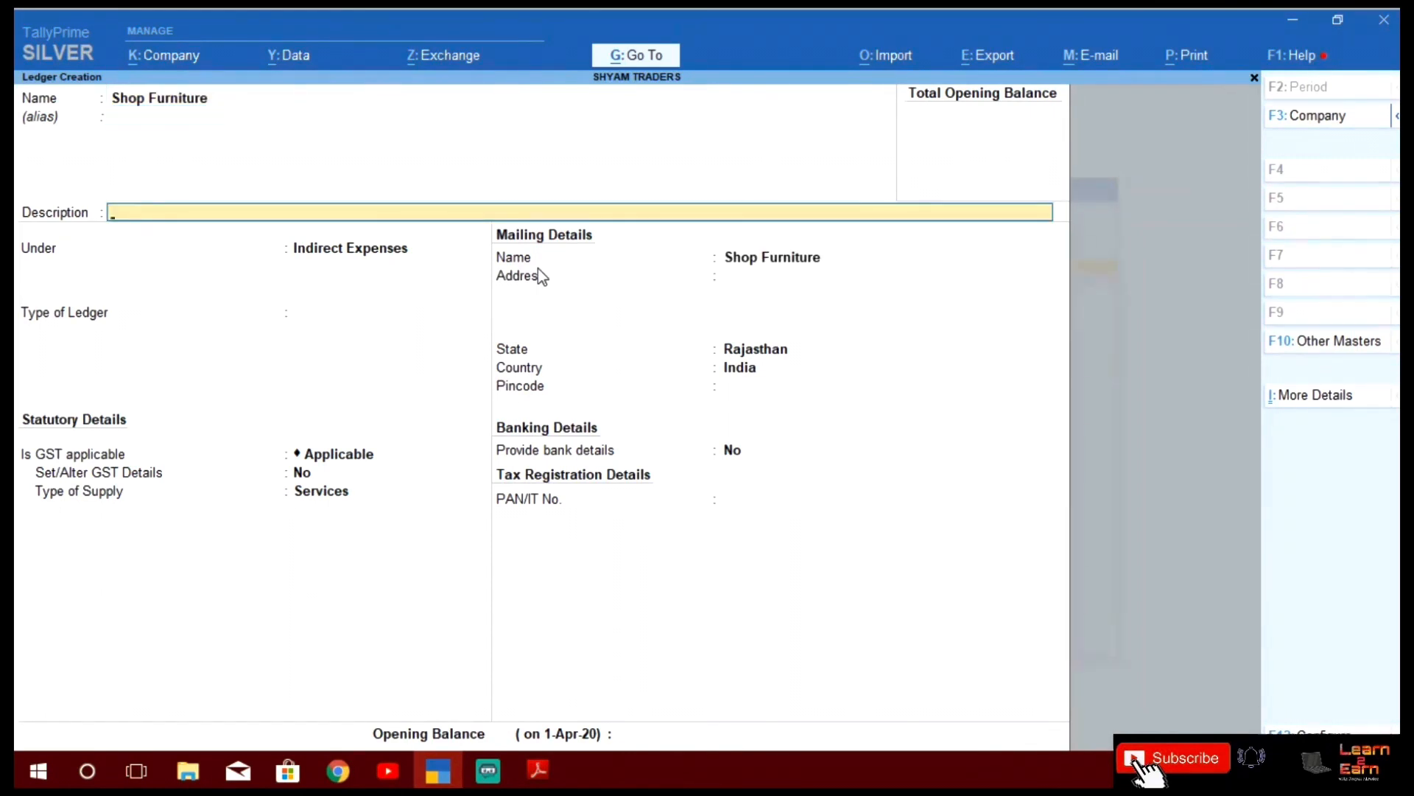
{"action": "key", "text": "Return"}
{"action": "type", "text": "Fix"}
{"action": "key", "text": "Return"}
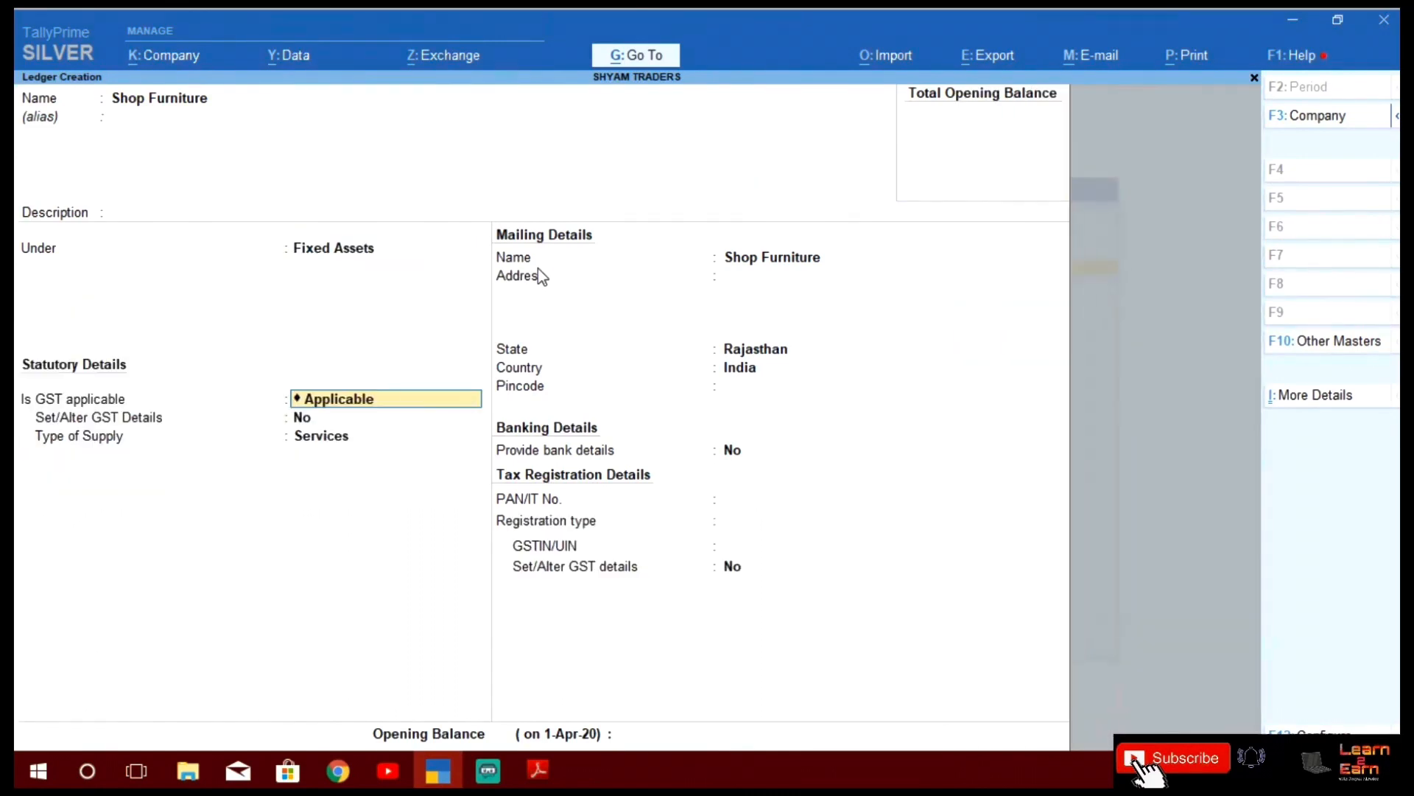
{"action": "type", "text": "Not"}
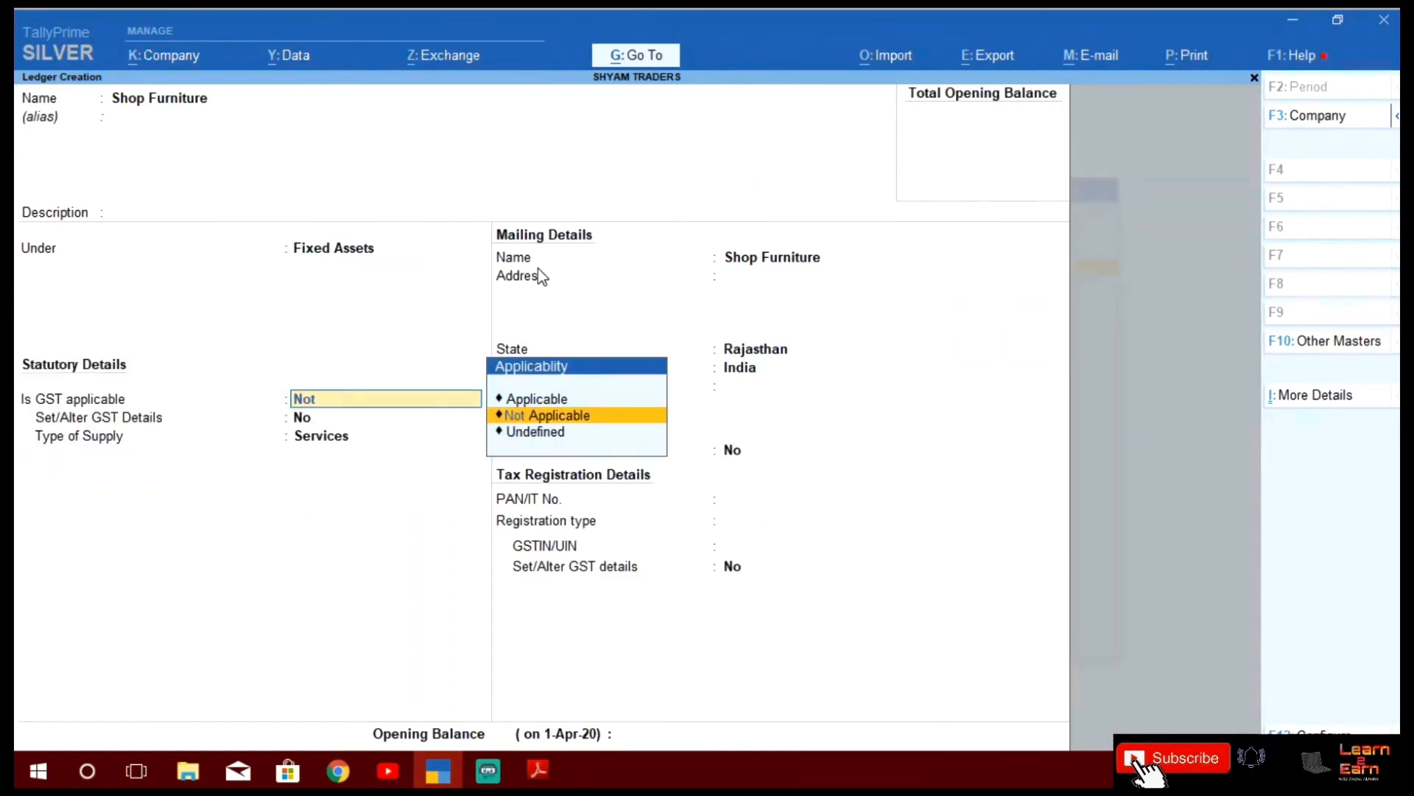
{"action": "key", "text": "Return"}
{"action": "key", "text": "Return"}
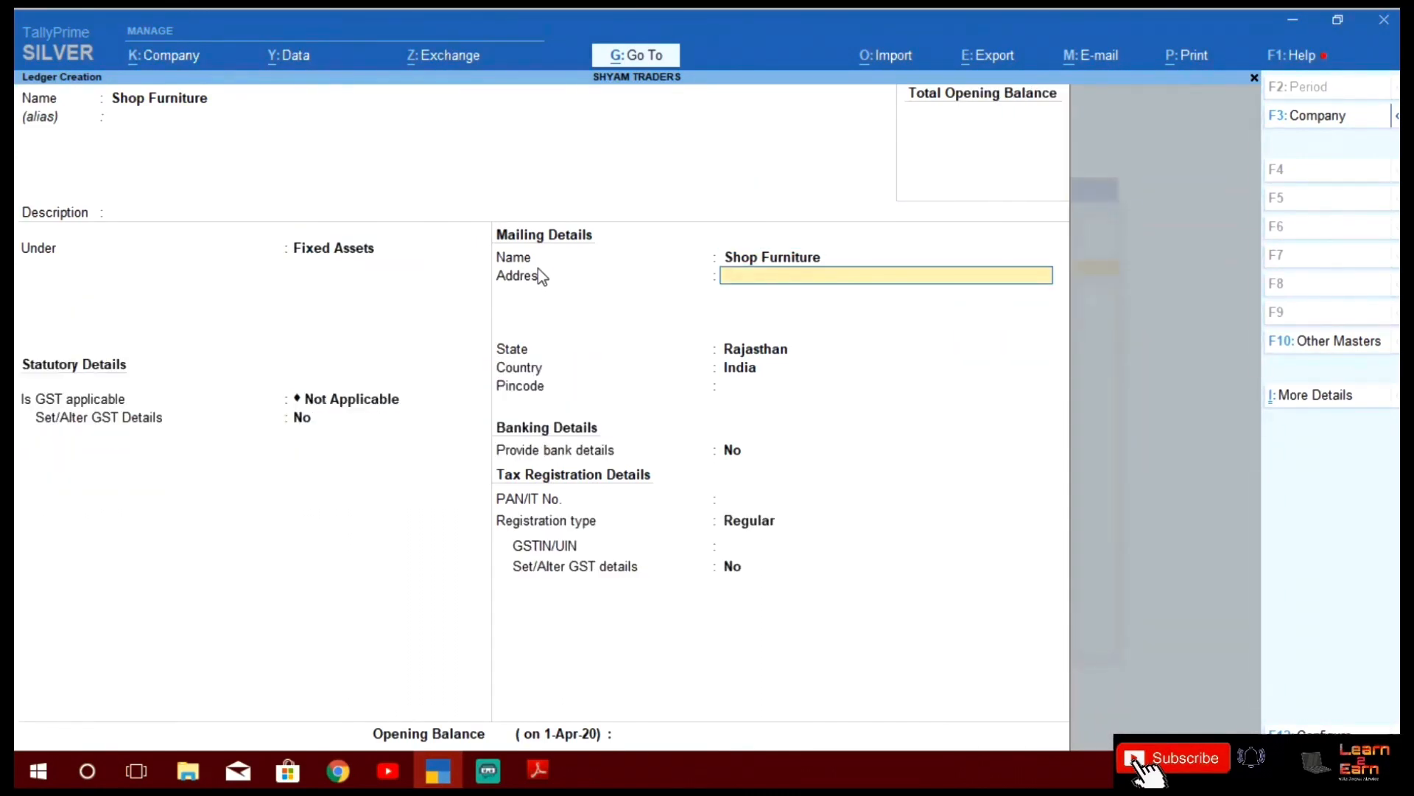
{"action": "key", "text": "Return"}
{"action": "key", "text": "Return"}
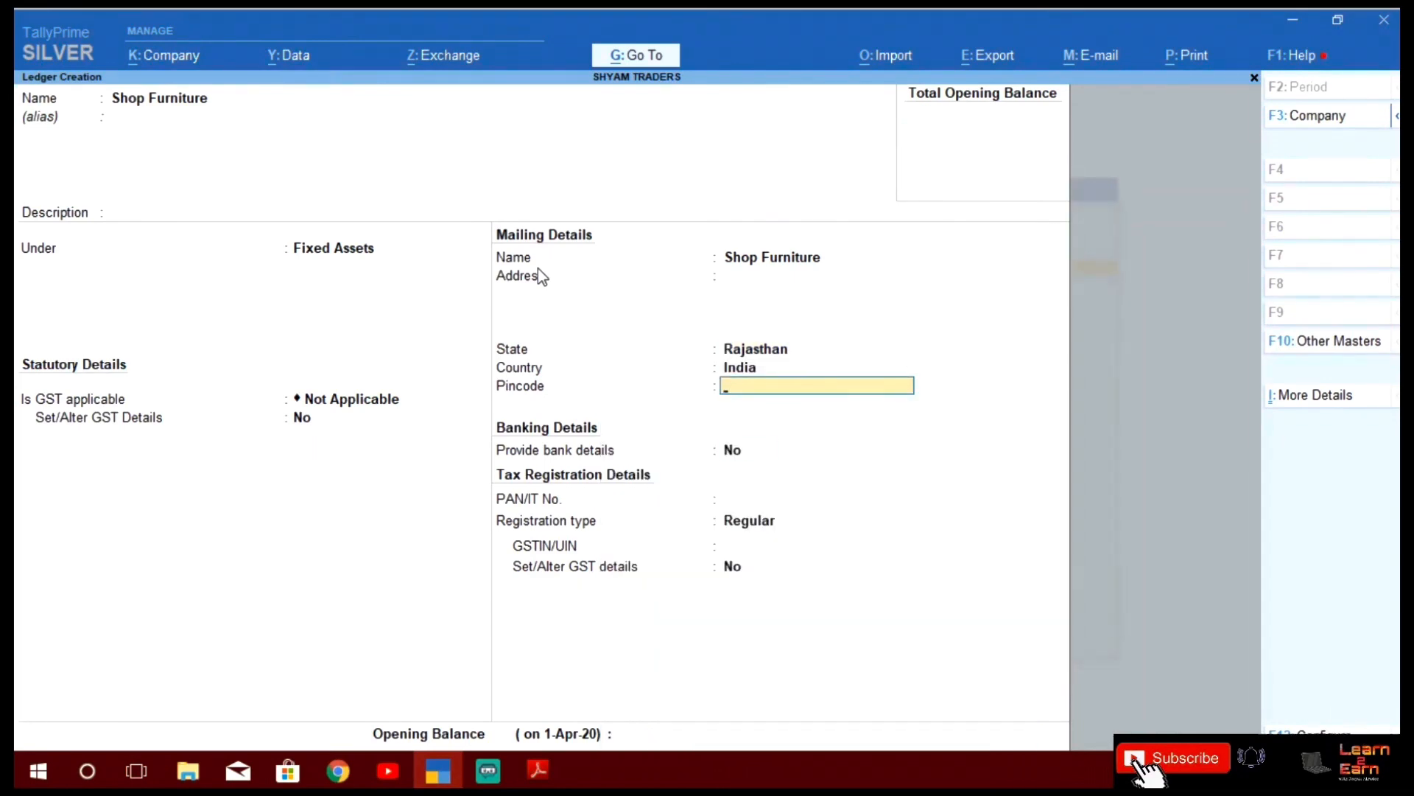
{"action": "key", "text": "Return"}
{"action": "key", "text": "Return"}
{"action": "key", "text": "Return"}
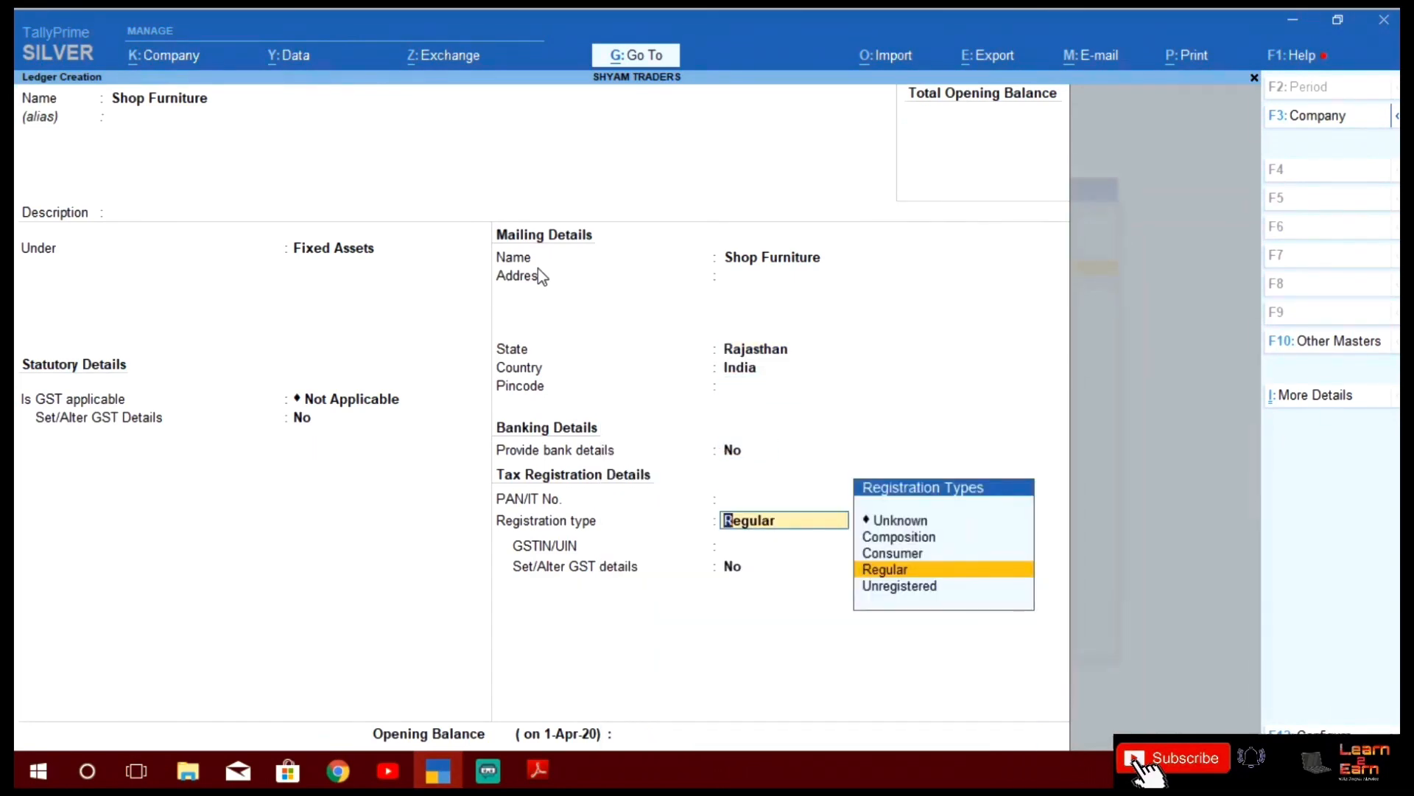
{"action": "key", "text": "Down"}
{"action": "key", "text": "Return"}
{"action": "key", "text": "Return"}
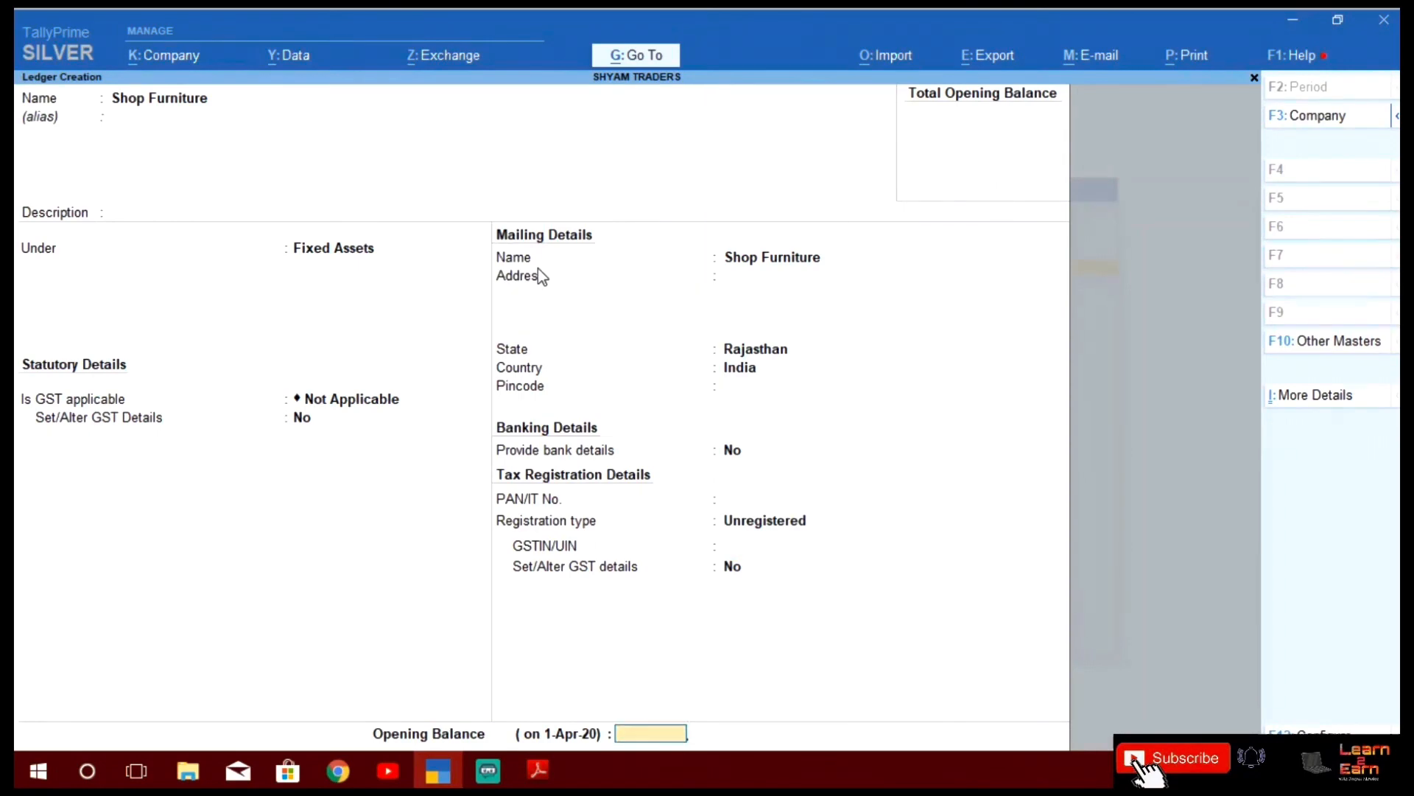
{"action": "key", "text": "Return"}
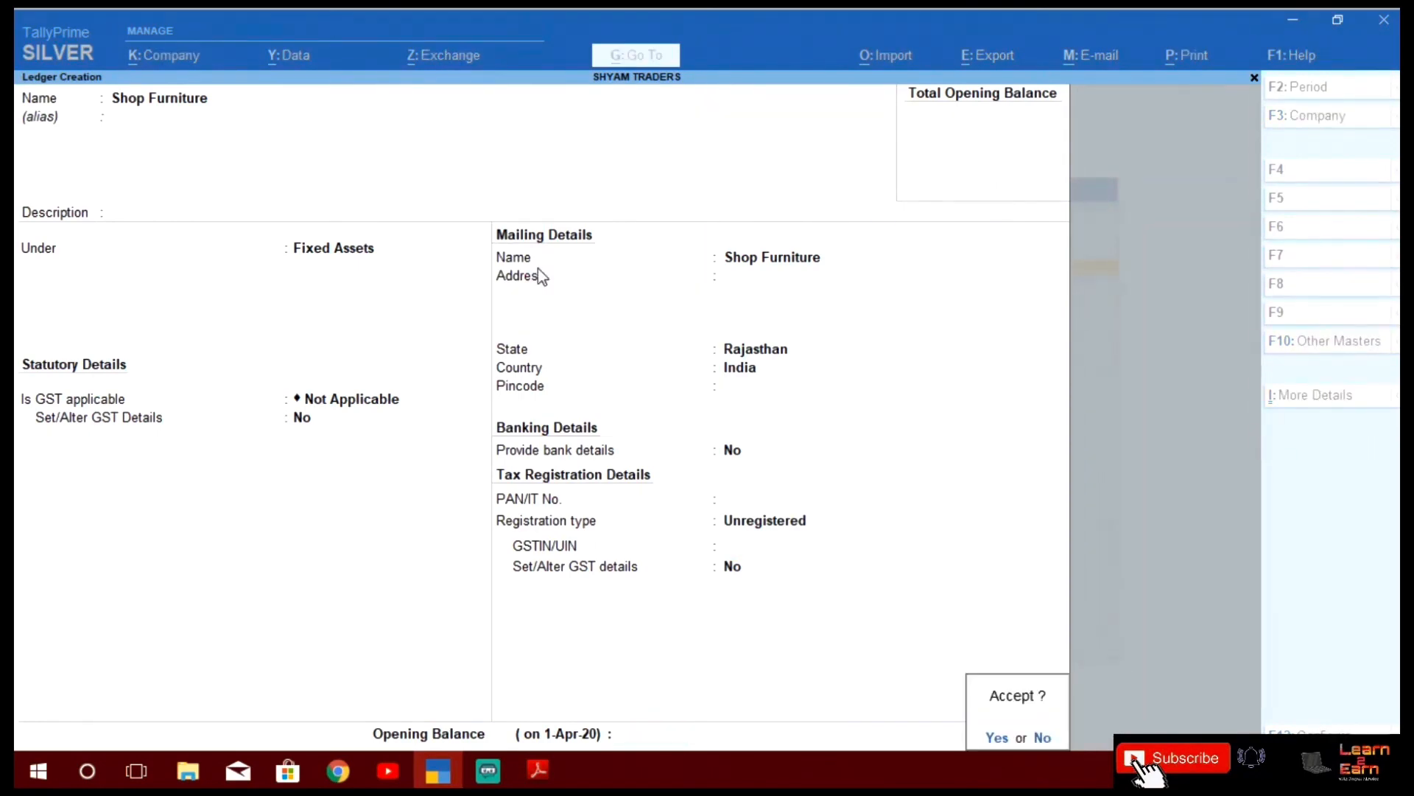
{"action": "key", "text": "Return"}
Create the Computer ledger under Fixed Assets and save it
{"action": "key", "text": "alt+Tab"}
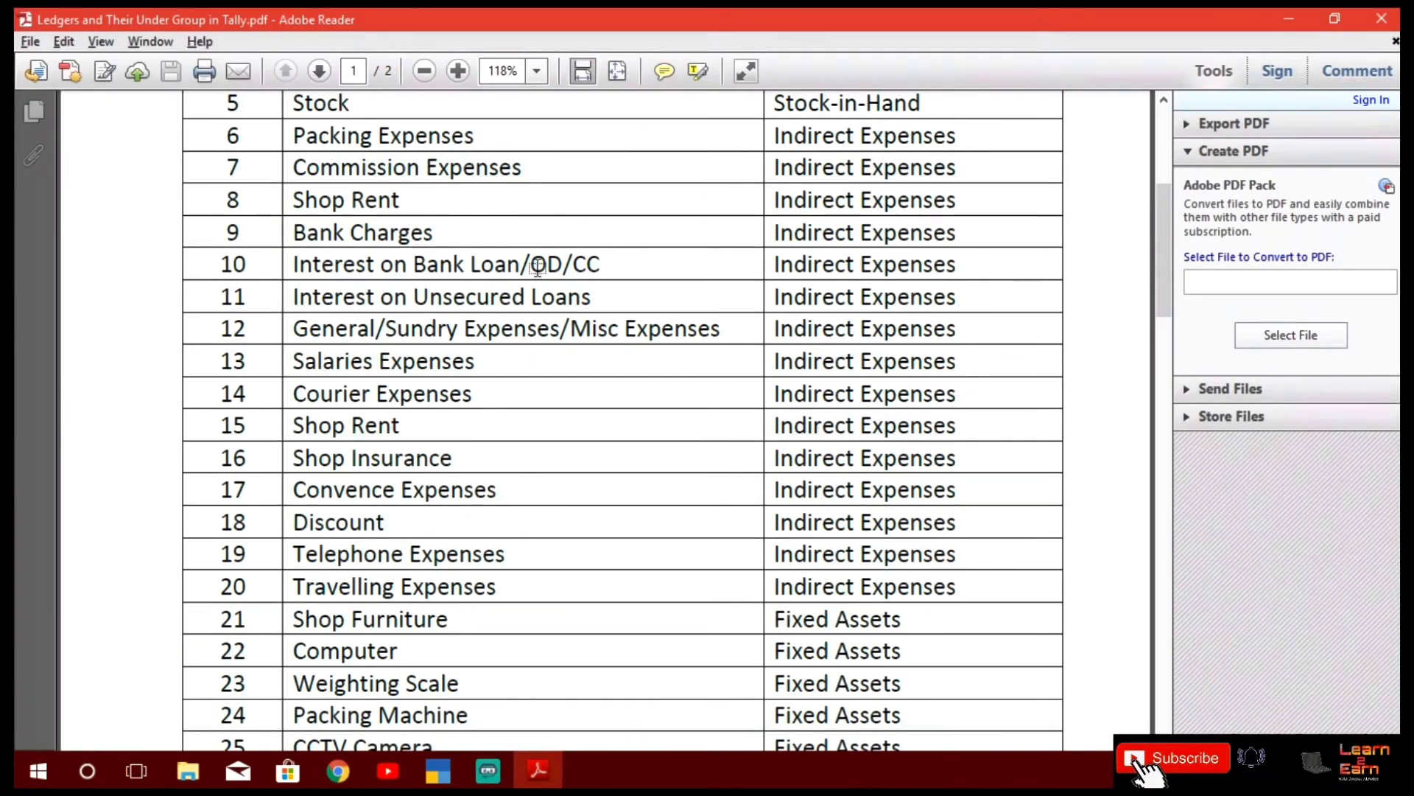
{"action": "key", "text": "alt+Tab"}
{"action": "type", "text": "Co"}
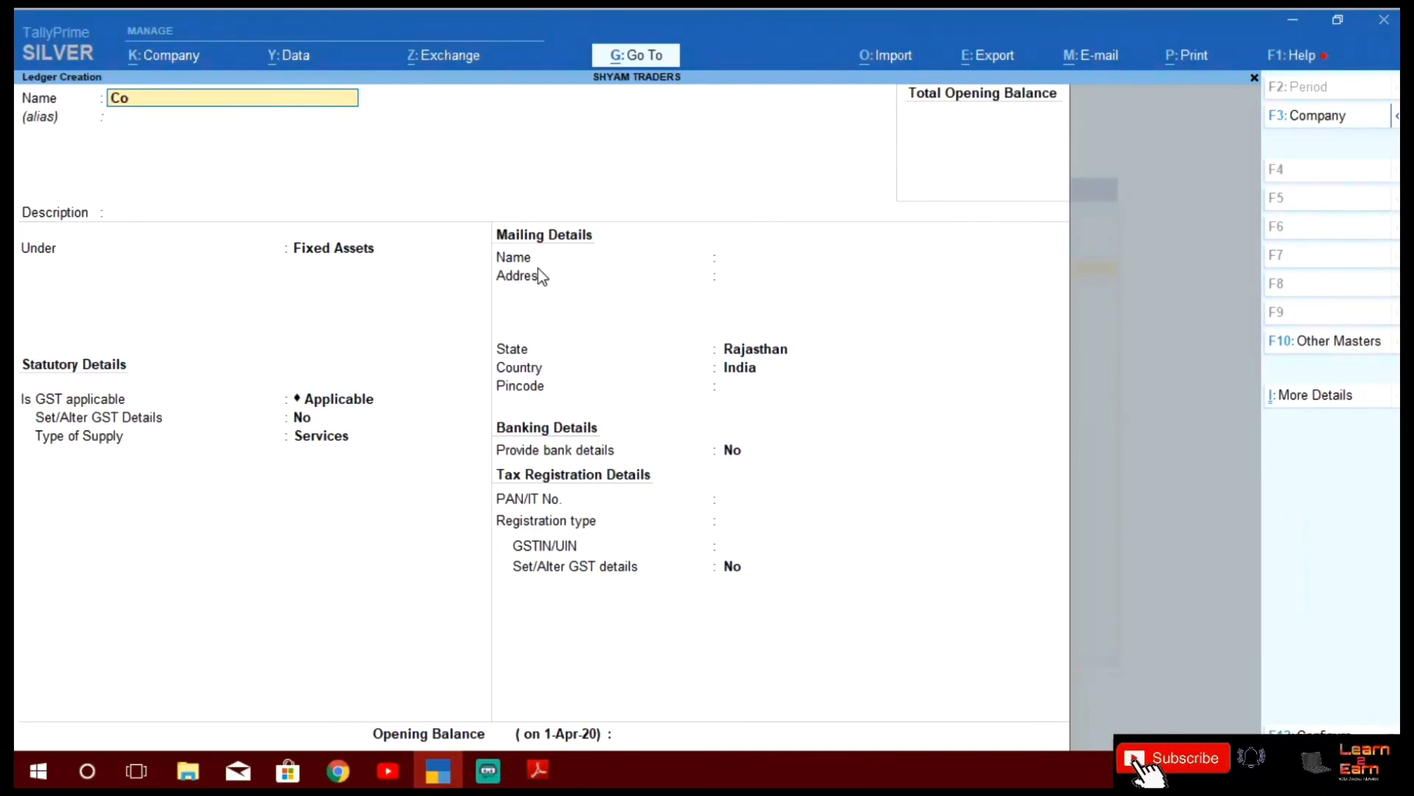
{"action": "type", "text": "mputer"}
{"action": "key", "text": "Return"}
{"action": "key", "text": "Return"}
{"action": "key", "text": "Return"}
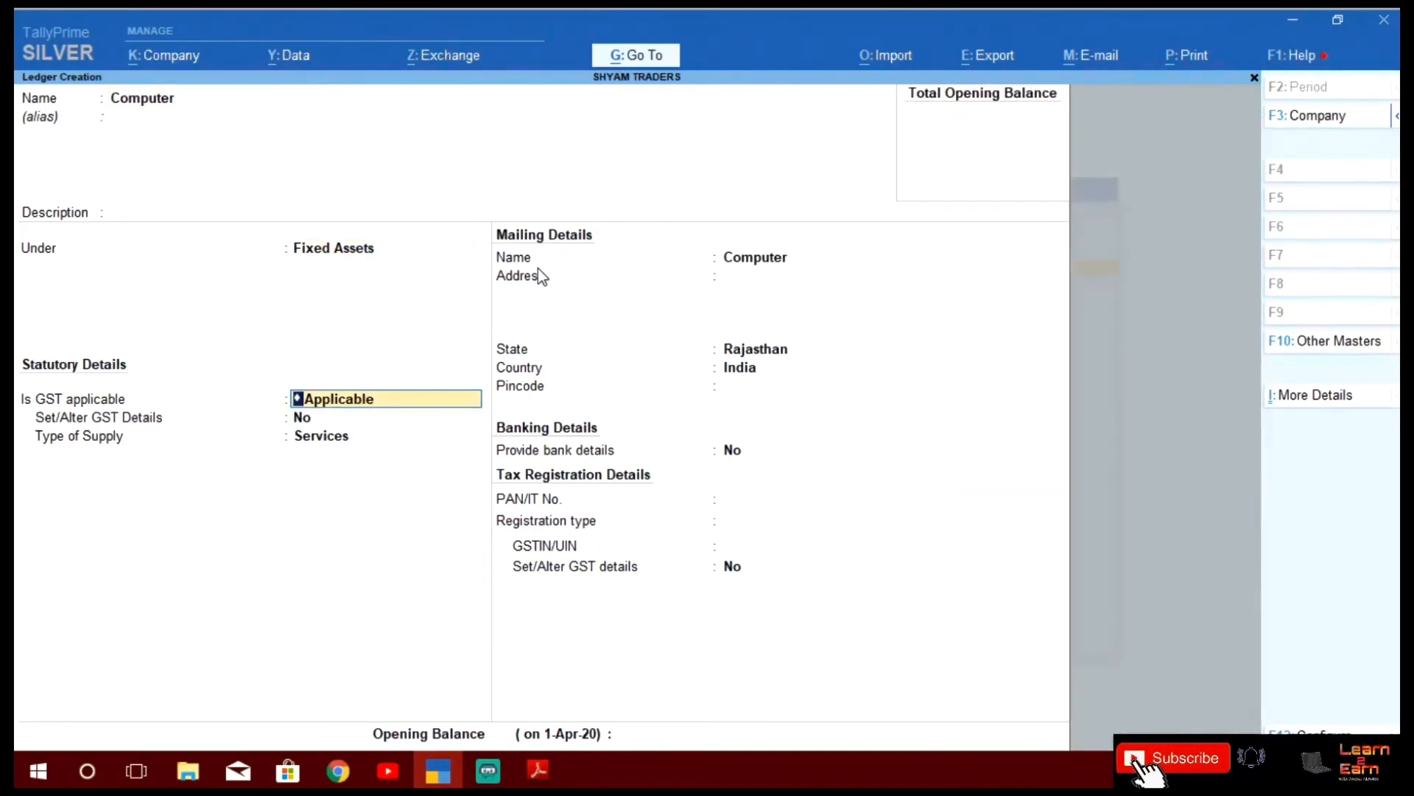
{"action": "key", "text": "Return"}
{"action": "key", "text": "Return"}
{"action": "key", "text": "Return"}
{"action": "key", "text": "Return"}
{"action": "key", "text": "Return"}
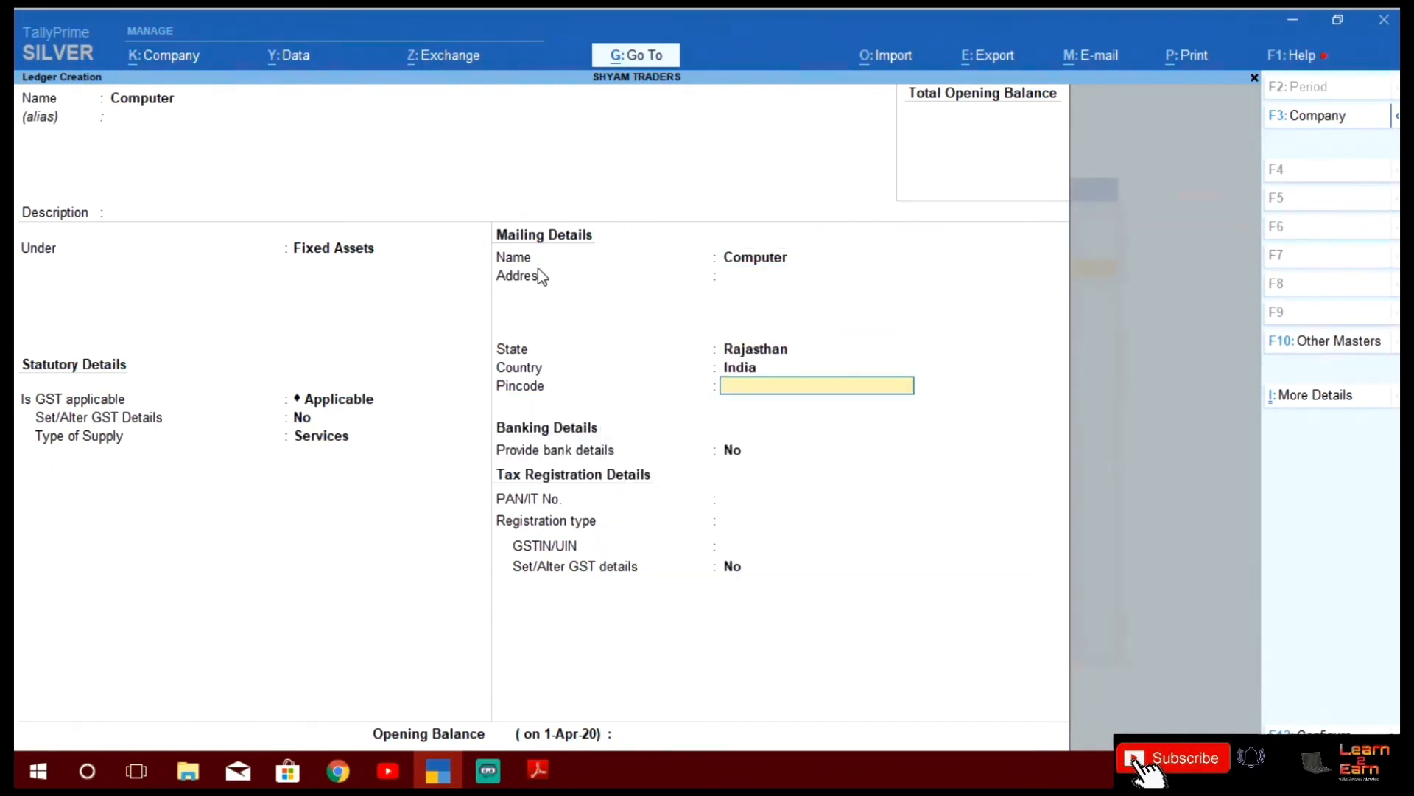
{"action": "key", "text": "Return"}
{"action": "key", "text": "Return"}
{"action": "key", "text": "Return"}
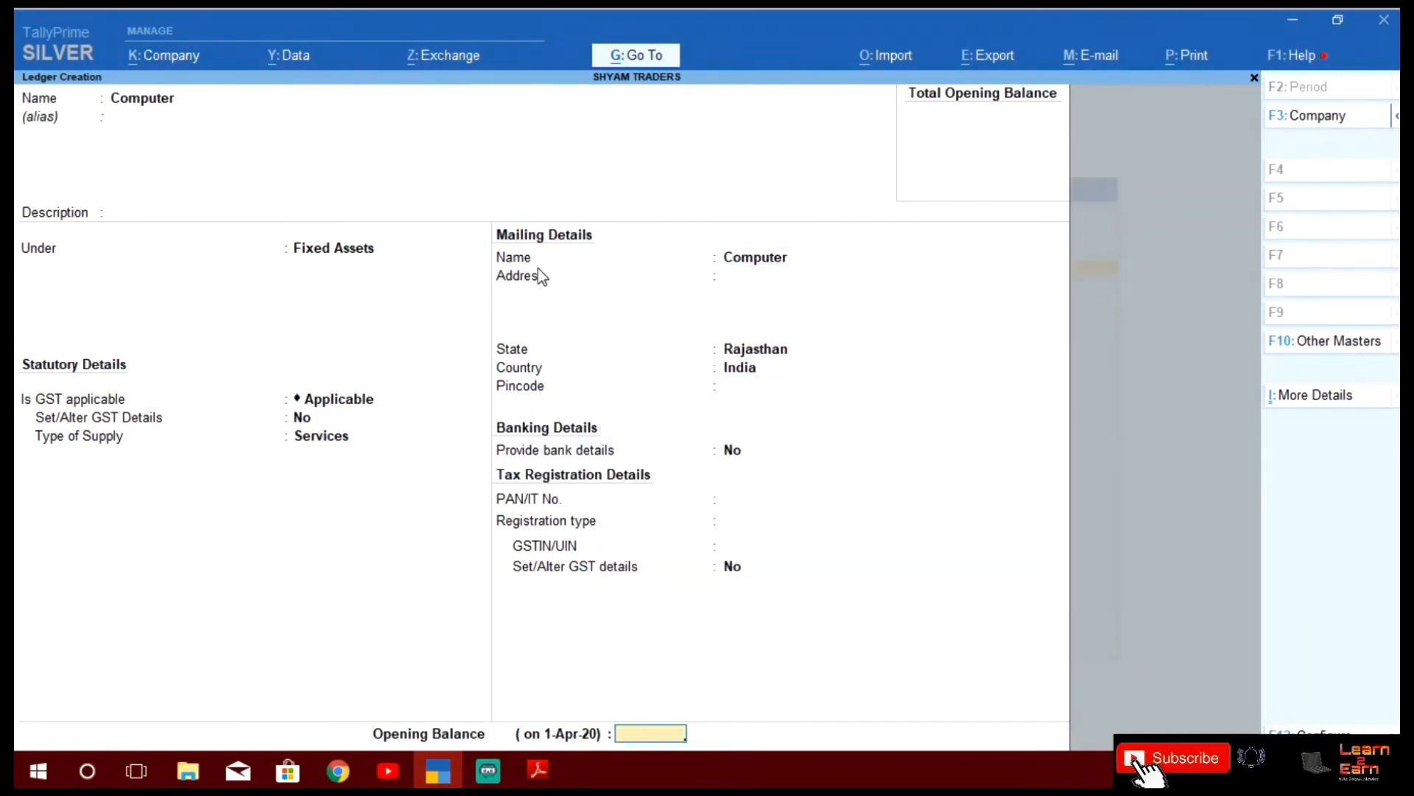
{"action": "key", "text": "Return"}
{"action": "key", "text": "Return"}
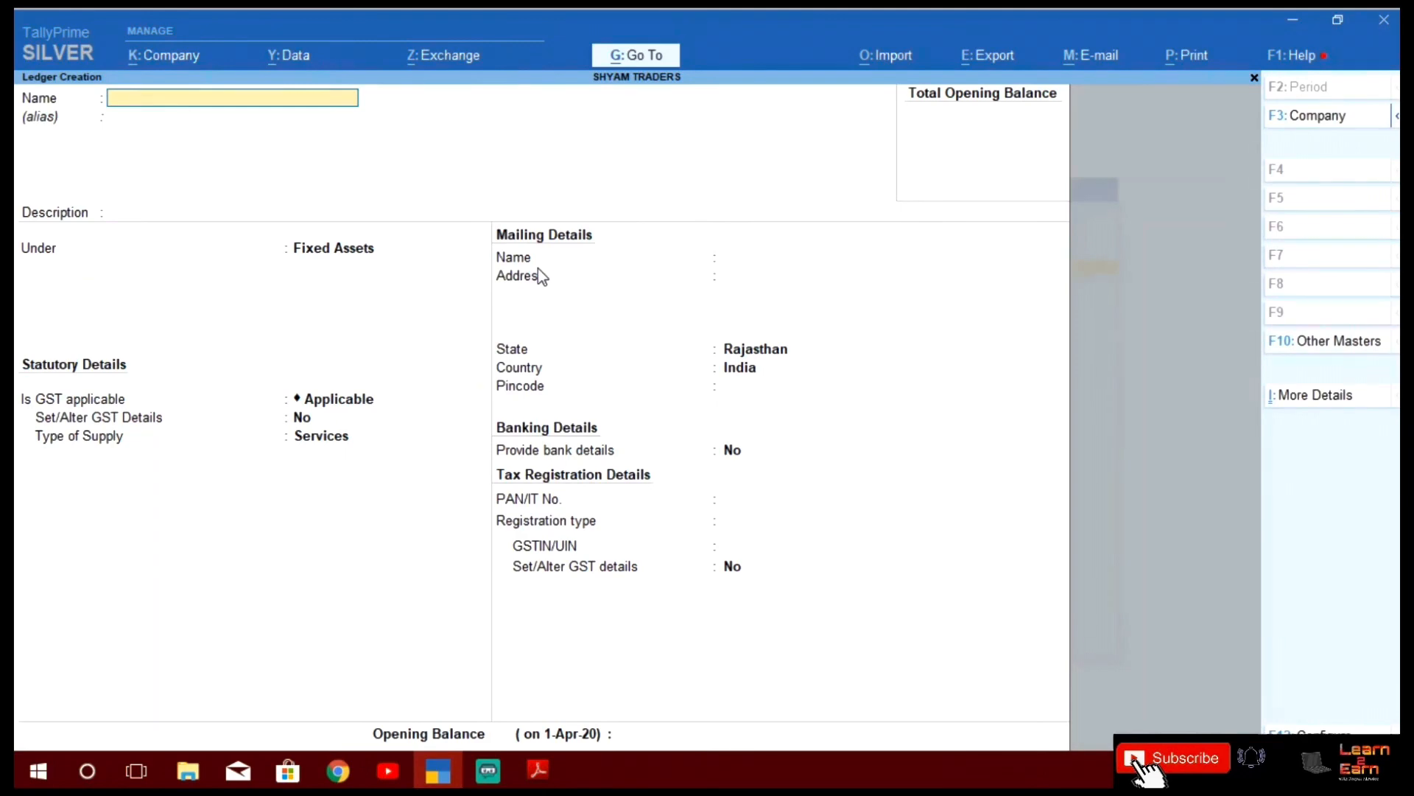
{"action": "key", "text": "alt"}
{"action": "key", "text": "alt+Tab"}
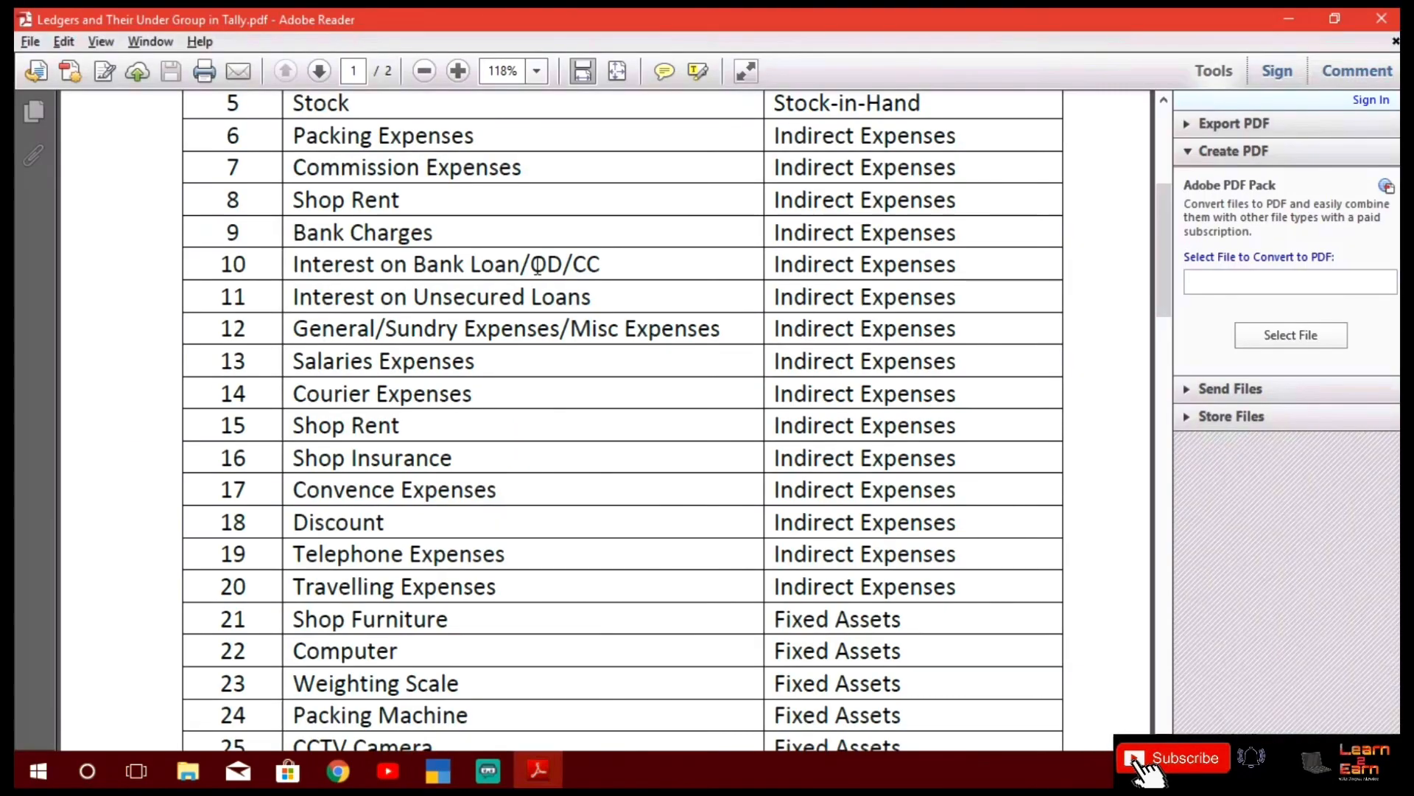
Scroll the PDF ledger list down to the Bank Account and Cash rows 31–32
{"action": "scroll", "coordinate": [538, 266], "scroll_direction": "down", "scroll_amount": 3}
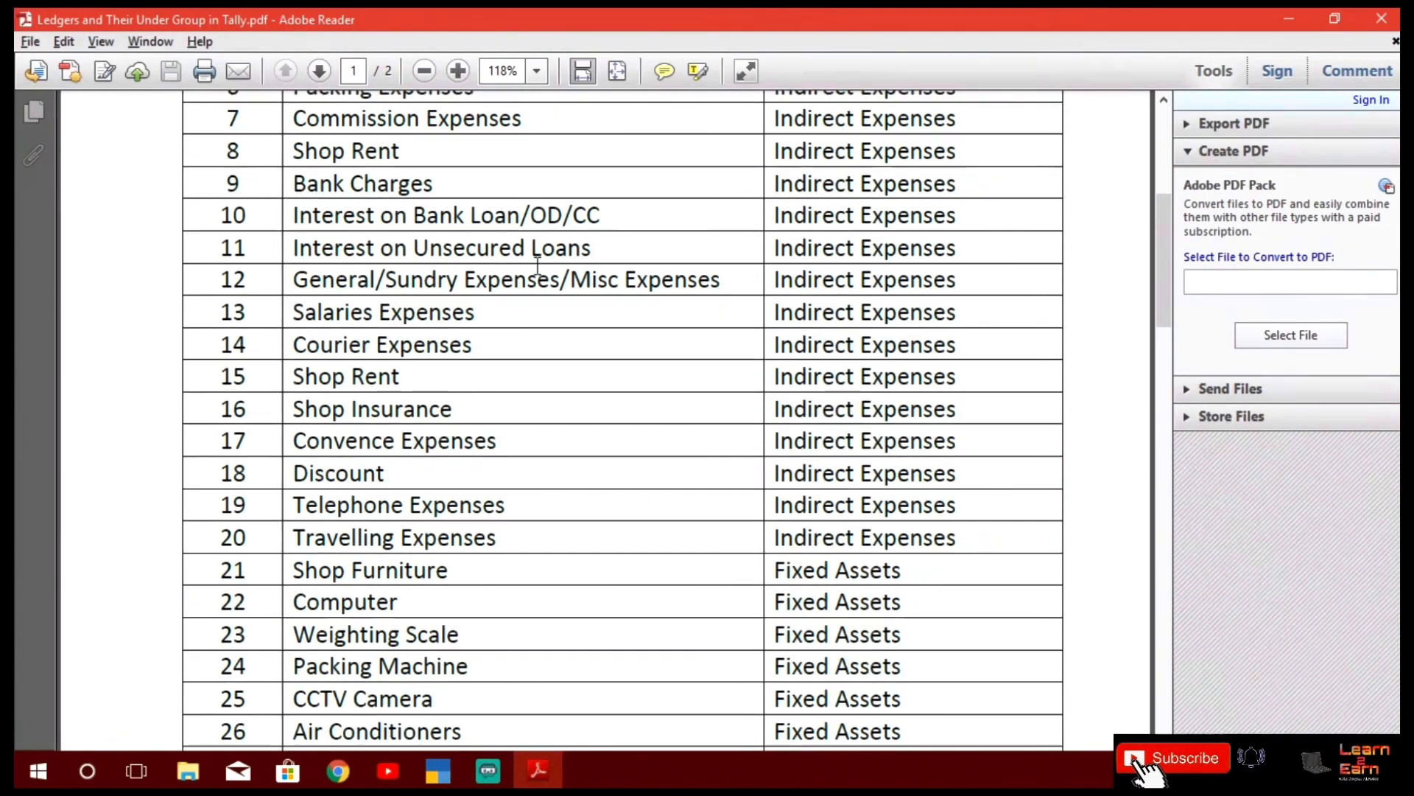
{"action": "scroll", "coordinate": [537, 267], "scroll_direction": "down", "scroll_amount": 3}
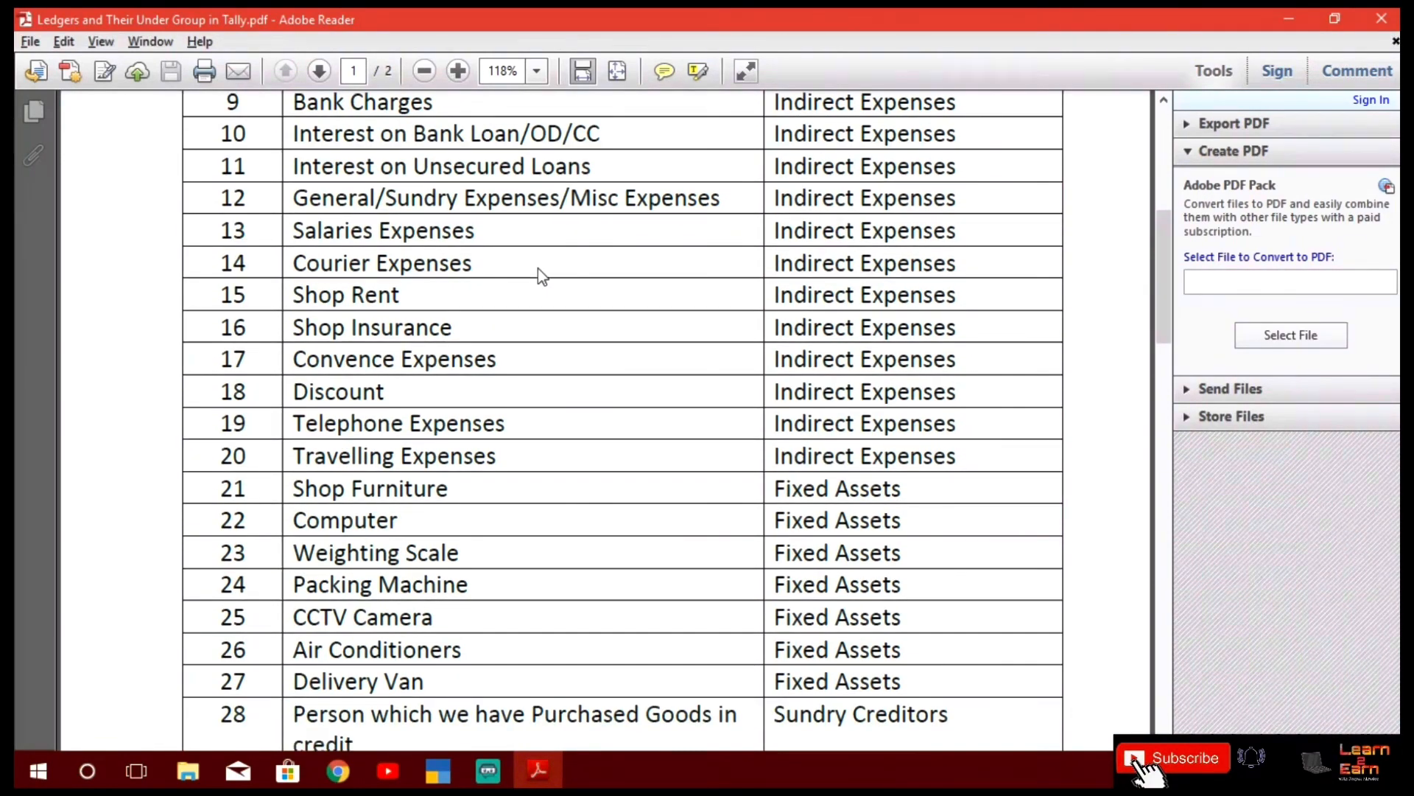
{"action": "scroll", "coordinate": [542, 276], "scroll_direction": "down", "scroll_amount": 1}
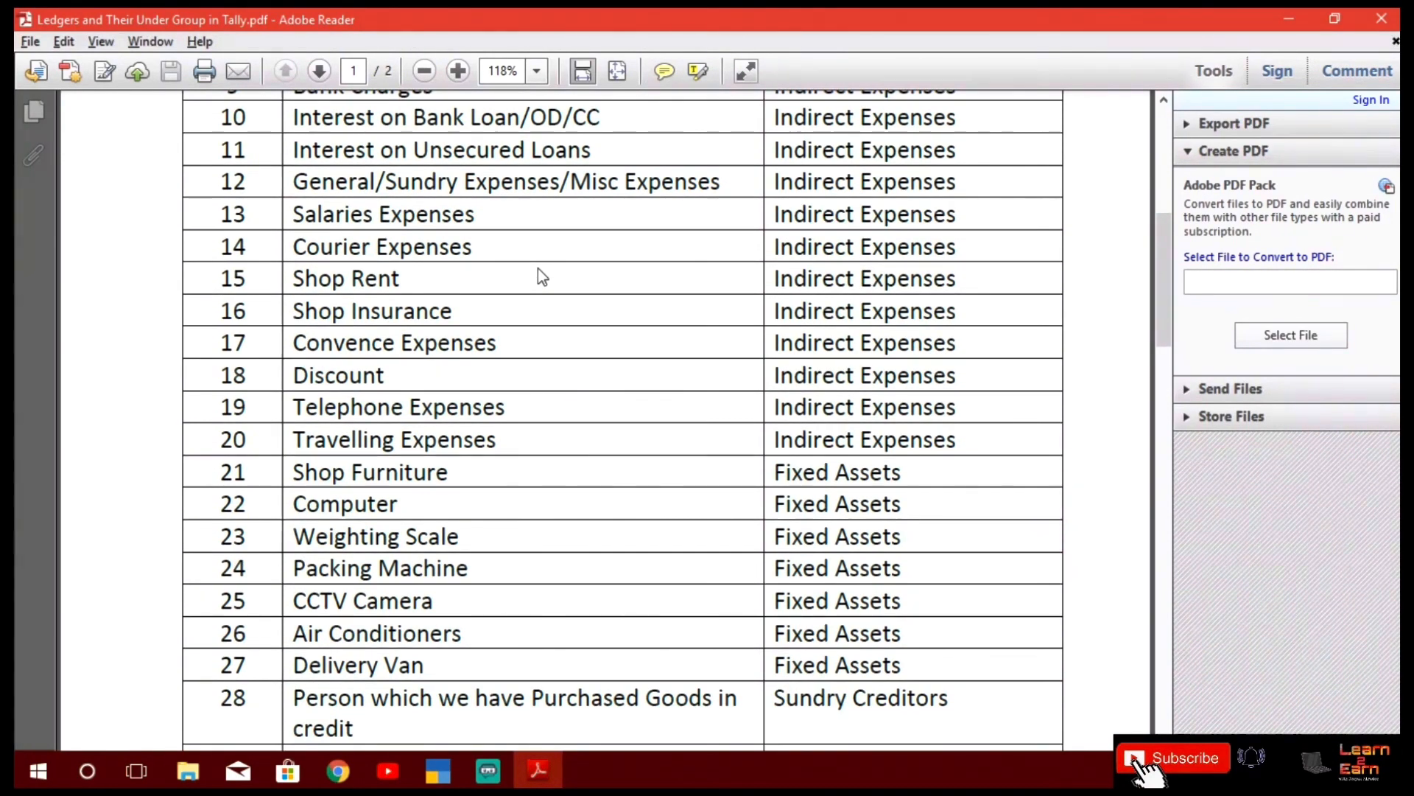
{"action": "key", "text": "alt+Tab"}
{"action": "key", "text": "alt+Tab"}
{"action": "scroll", "coordinate": [542, 277], "scroll_direction": "down", "scroll_amount": 3}
{"action": "scroll", "coordinate": [543, 276], "scroll_direction": "down", "scroll_amount": 1}
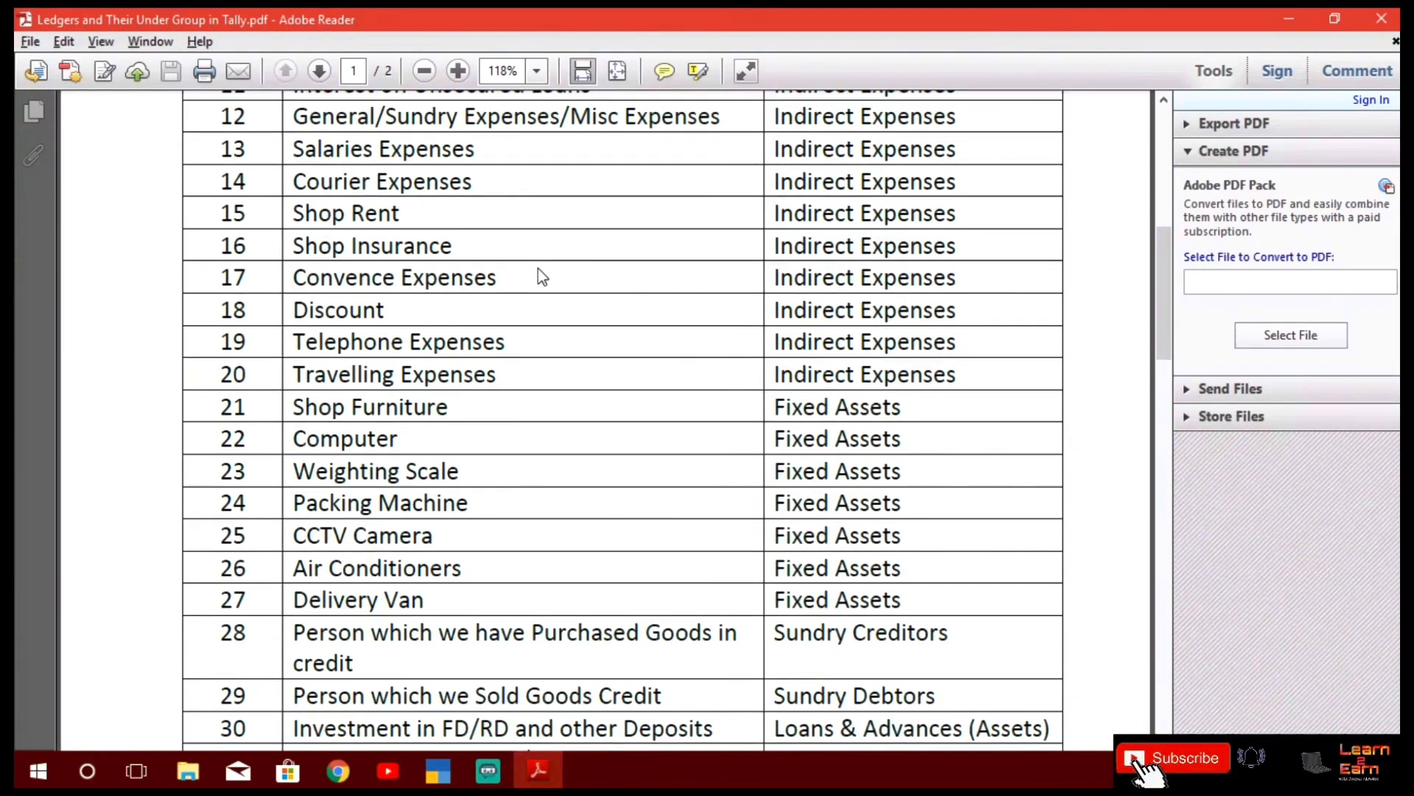
{"action": "key", "text": "alt+Tab"}
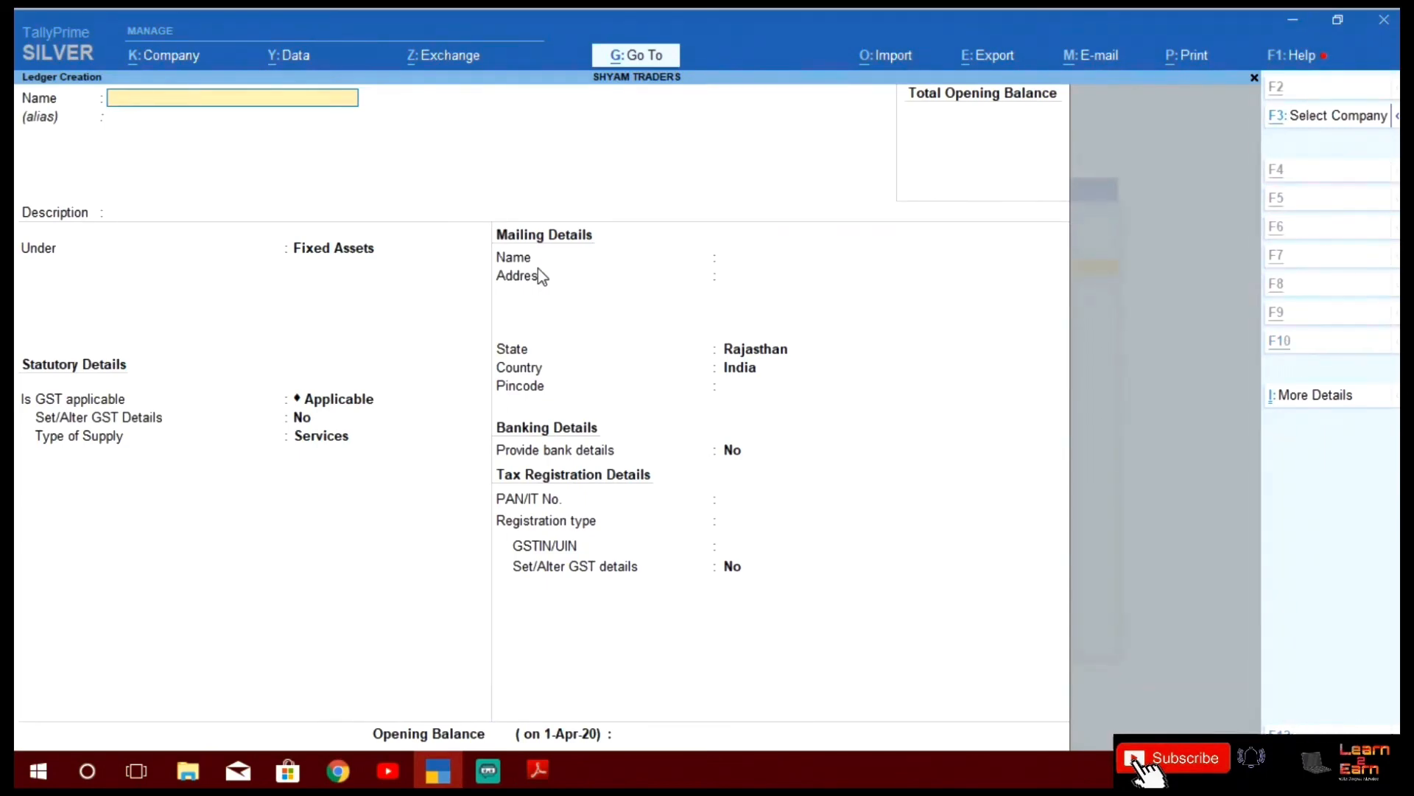
{"action": "key", "text": "alt+Tab"}
{"action": "scroll", "coordinate": [542, 276], "scroll_direction": "down", "scroll_amount": 1}
{"action": "scroll", "coordinate": [542, 276], "scroll_direction": "down", "scroll_amount": 3}
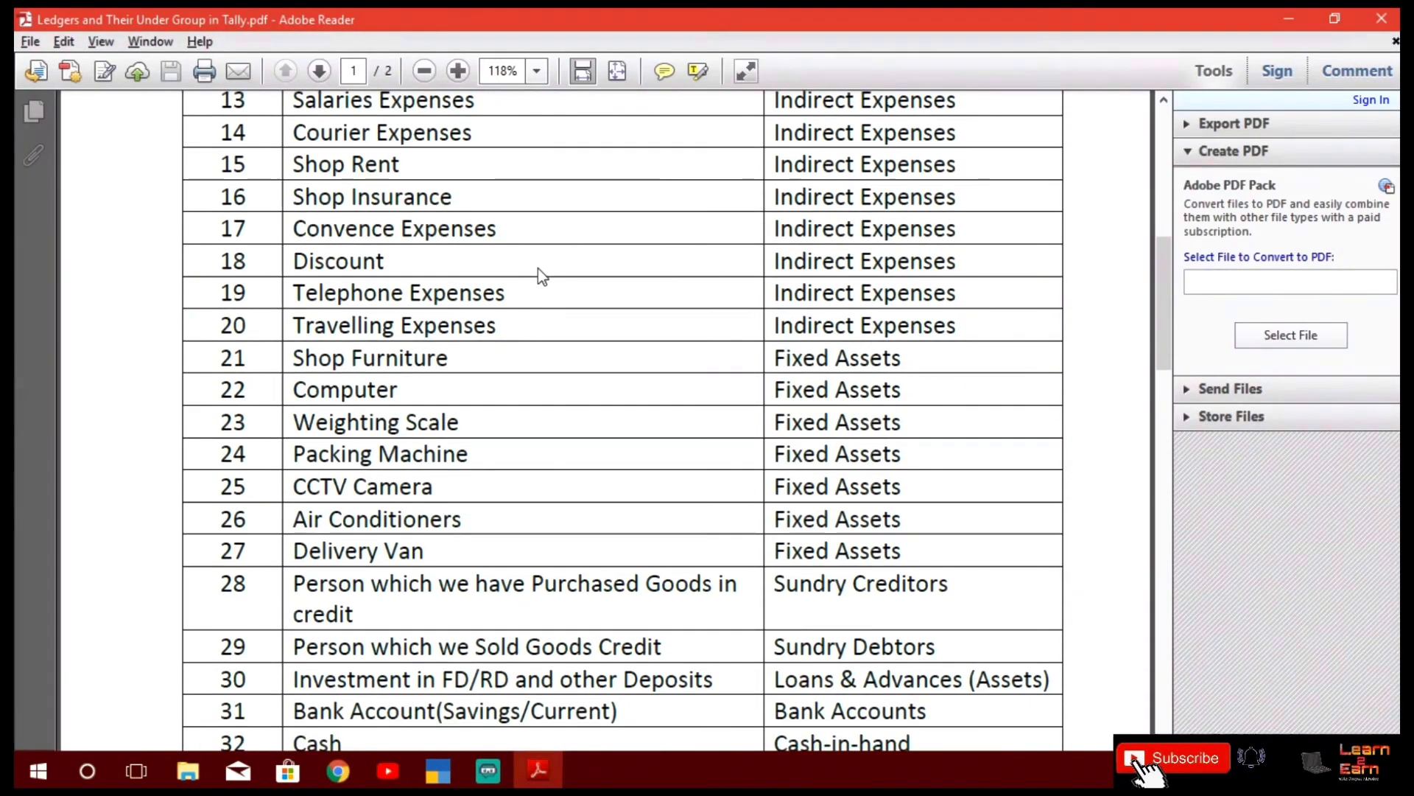
{"action": "key", "text": "alt+Tab"}
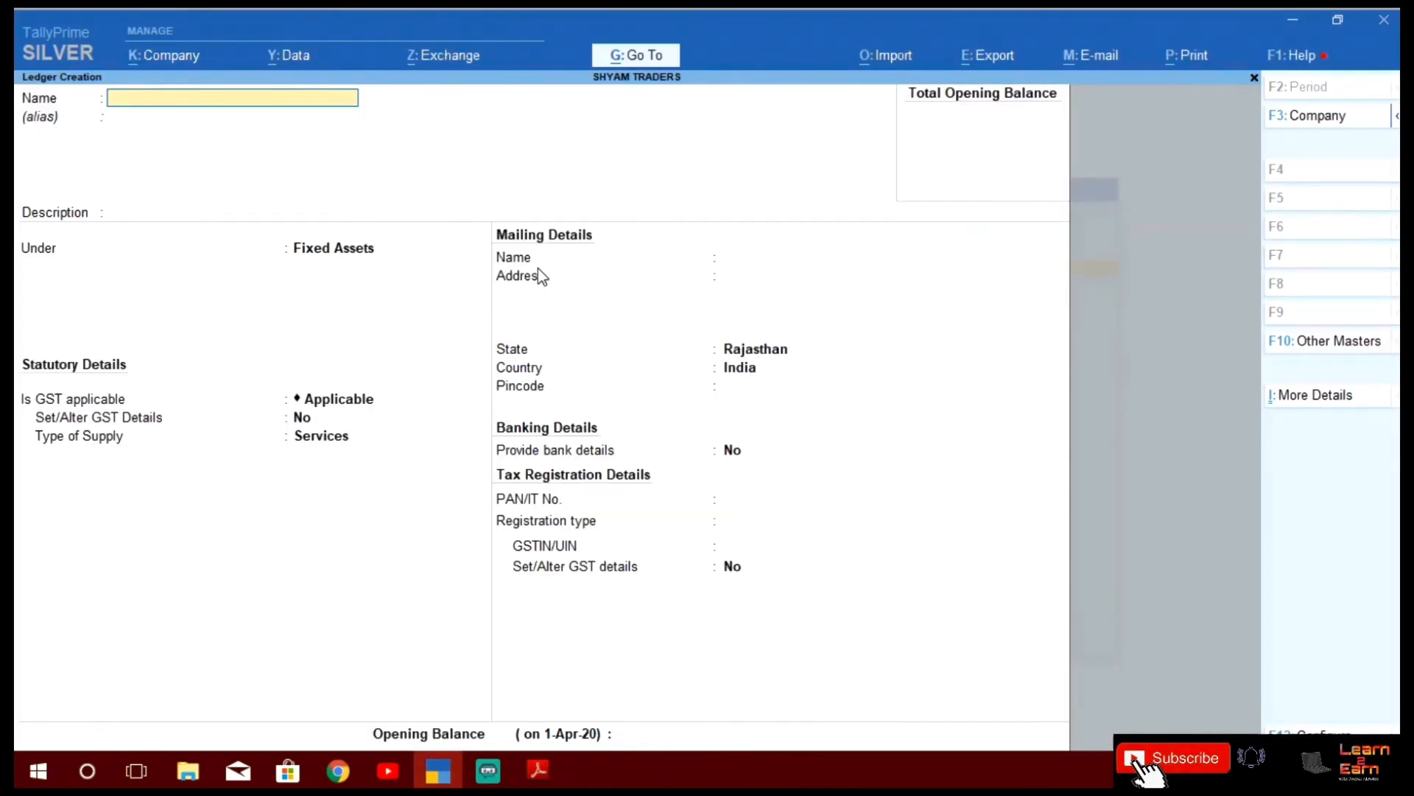
{"action": "type", "text": "Bank of India"}
Create the Bank of India ledger under Bank Accounts with bank name Not Applicable
{"action": "key", "text": "Return"}
{"action": "key", "text": "Return"}
{"action": "key", "text": "Return"}
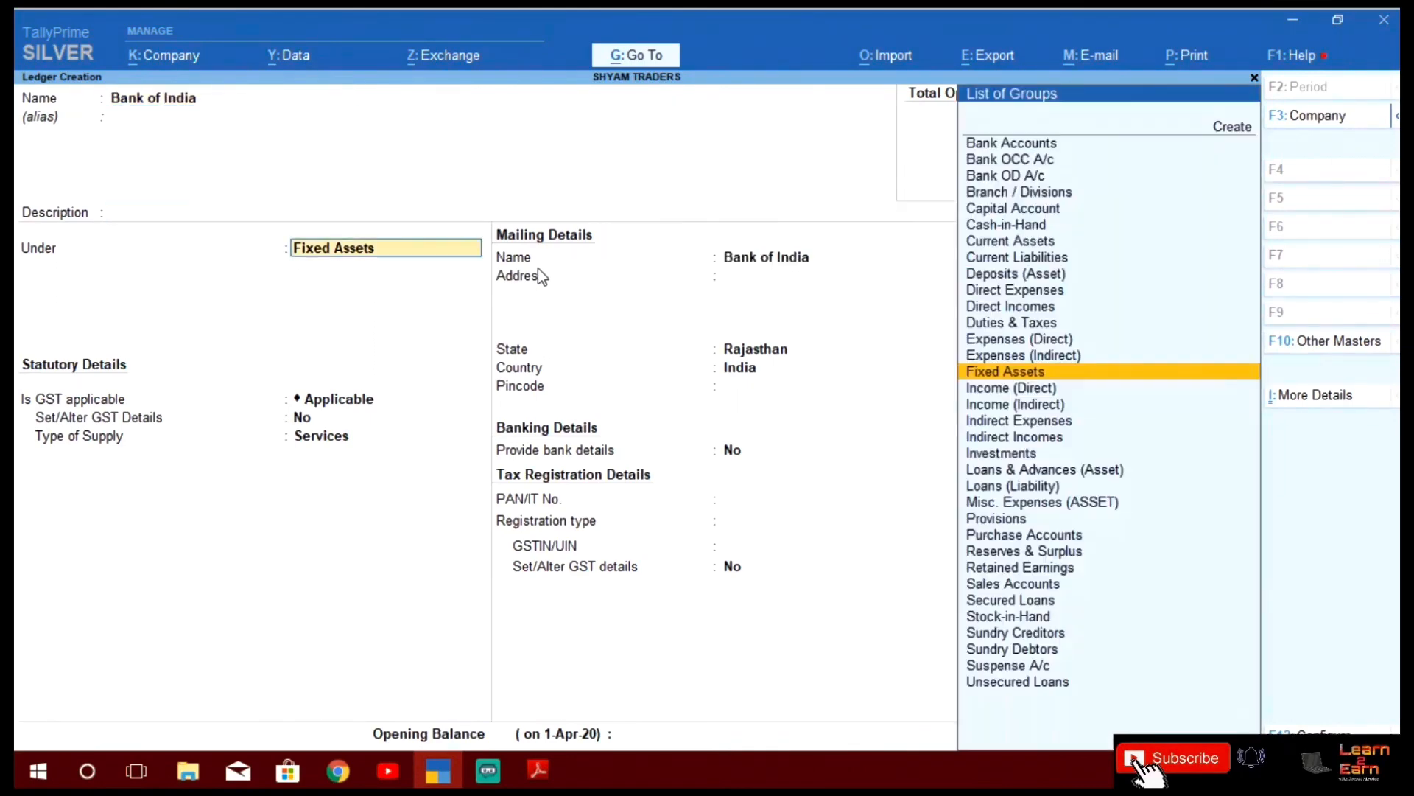
{"action": "type", "text": "Bank"}
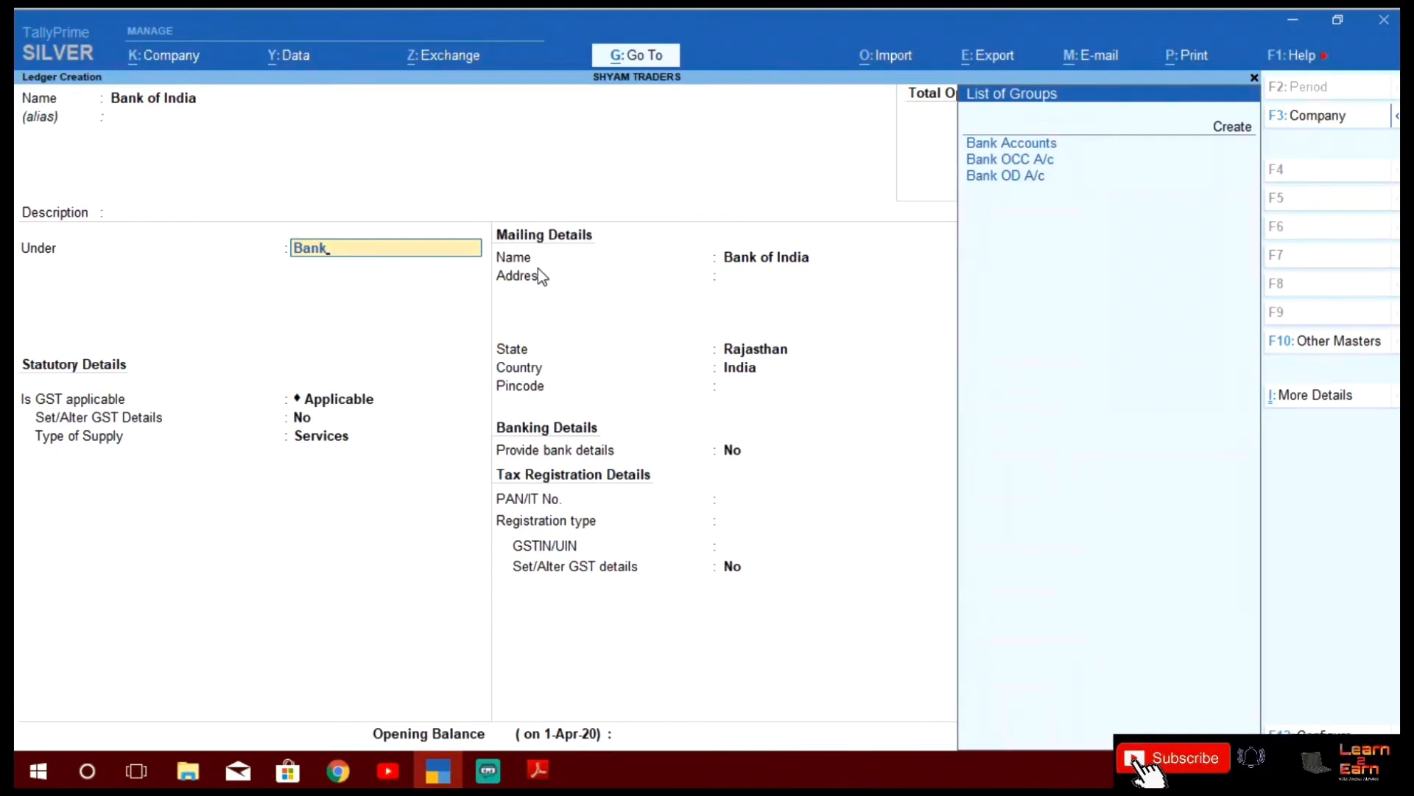
{"action": "key", "text": "Return"}
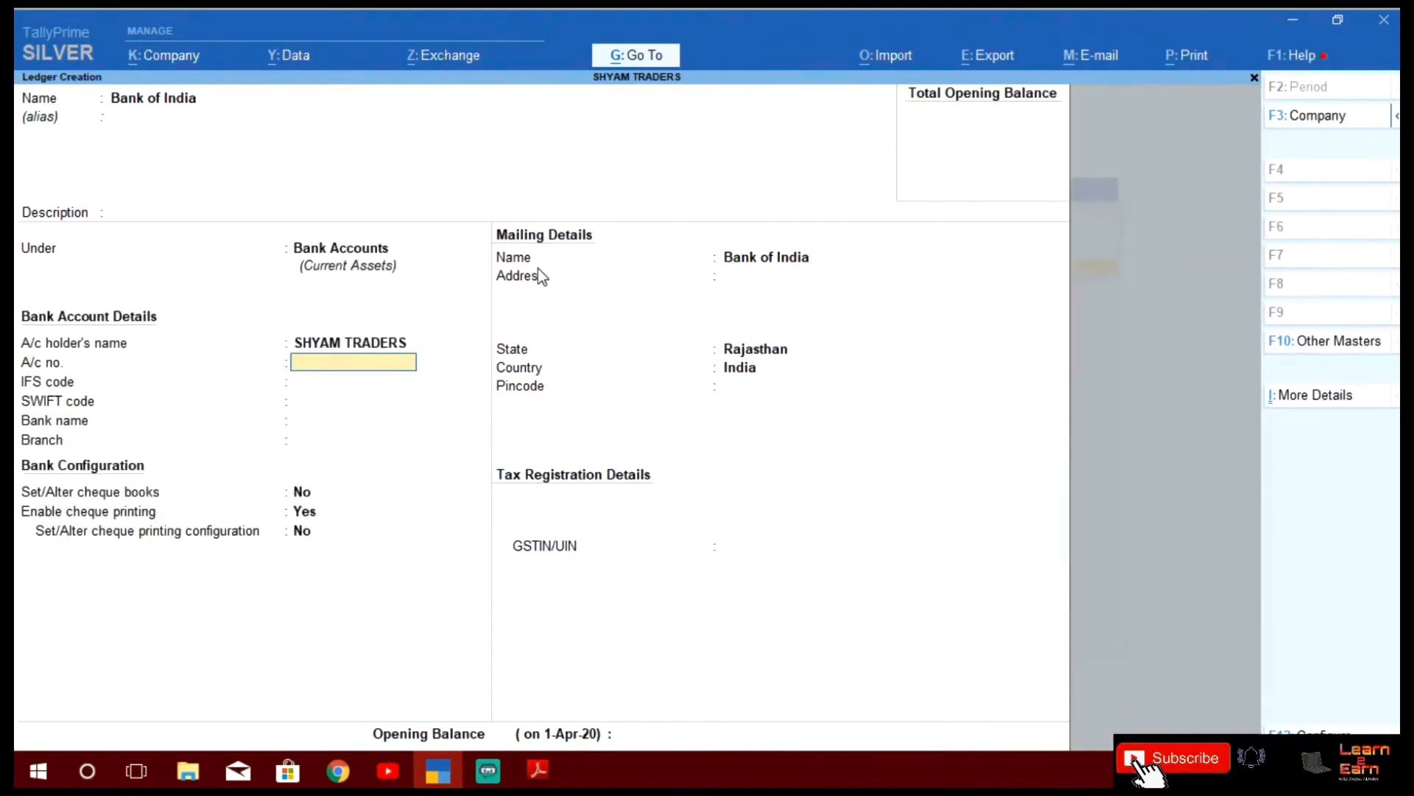
{"action": "key", "text": "Return"}
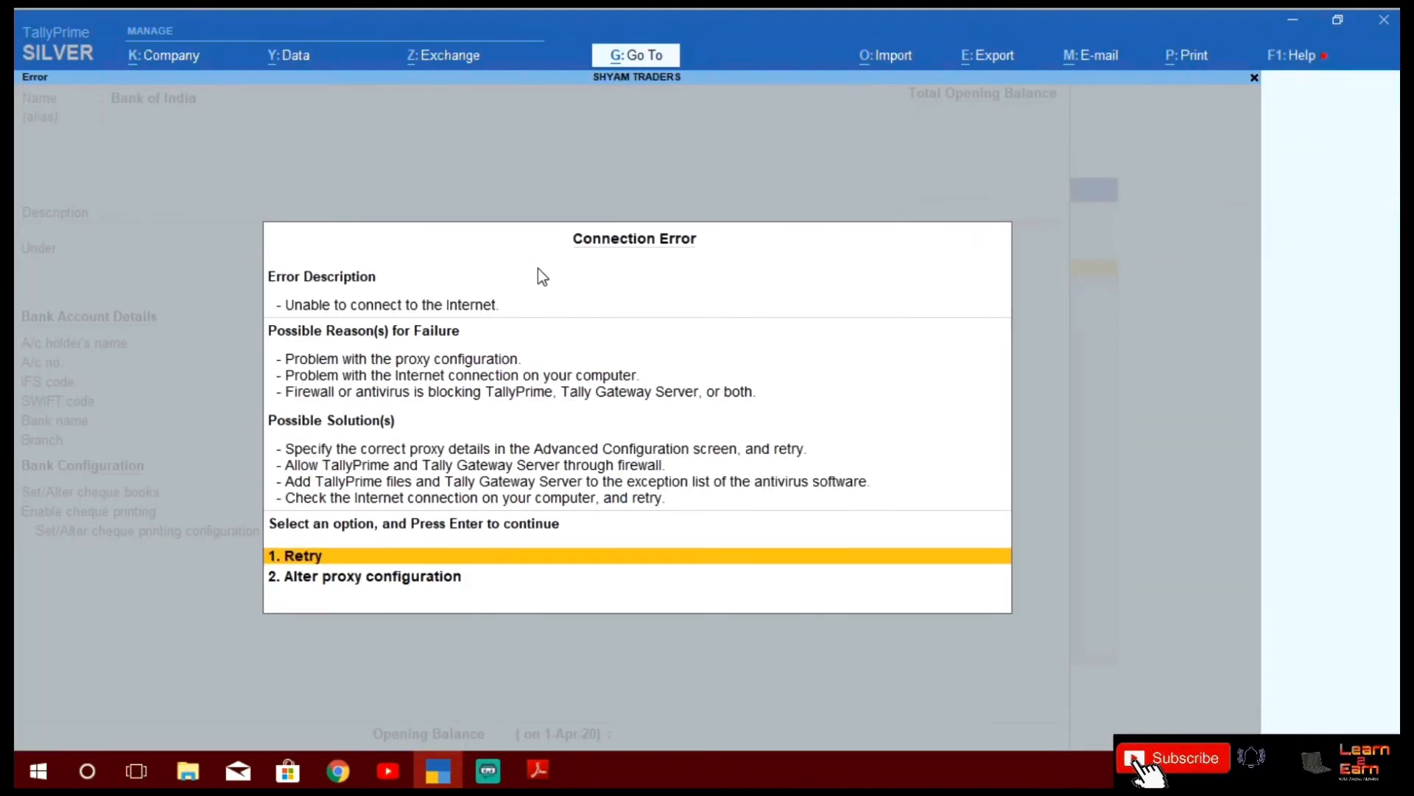
{"action": "key", "text": "Escape"}
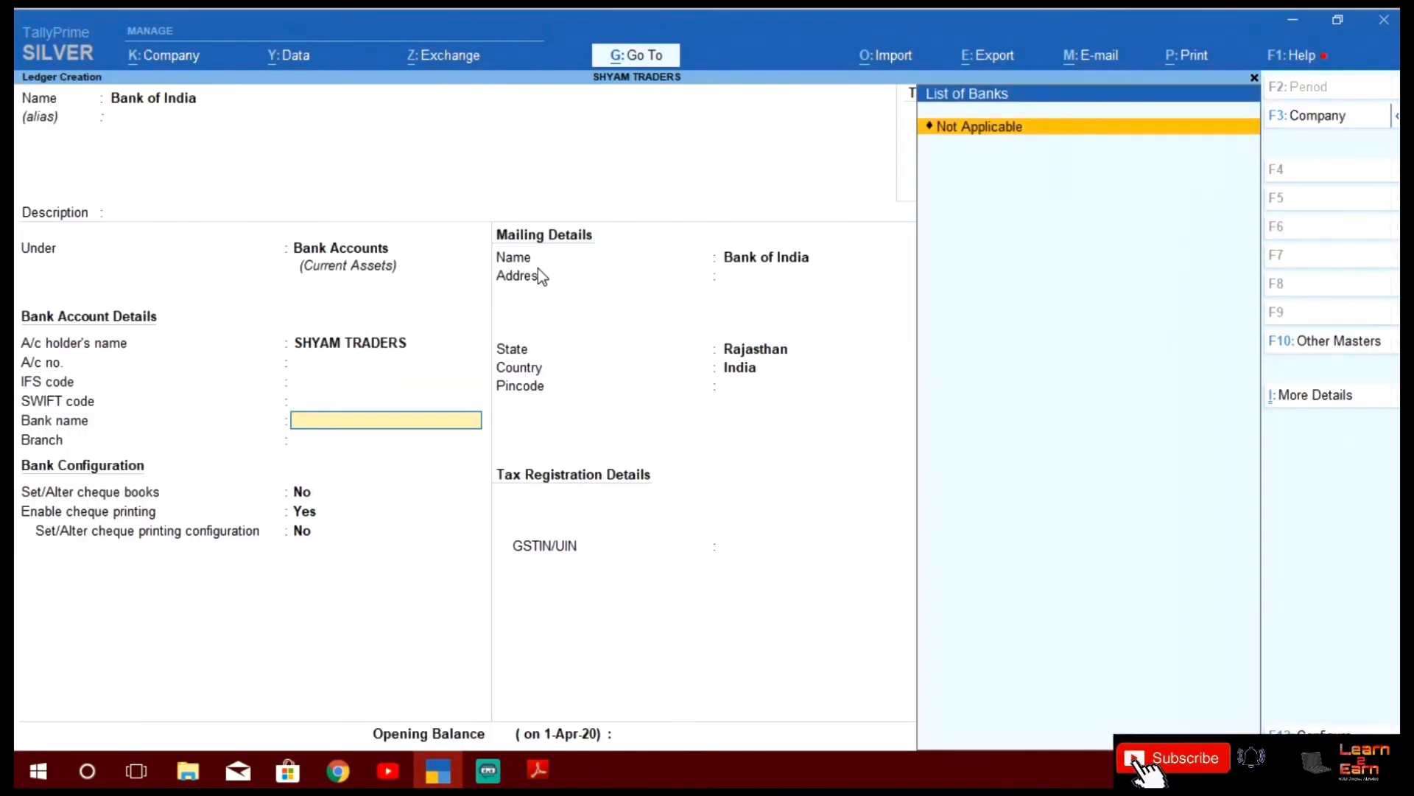
{"action": "key", "text": "Return"}
{"action": "key", "text": "Return"}
{"action": "key", "text": "Return"}
{"action": "key", "text": "Return"}
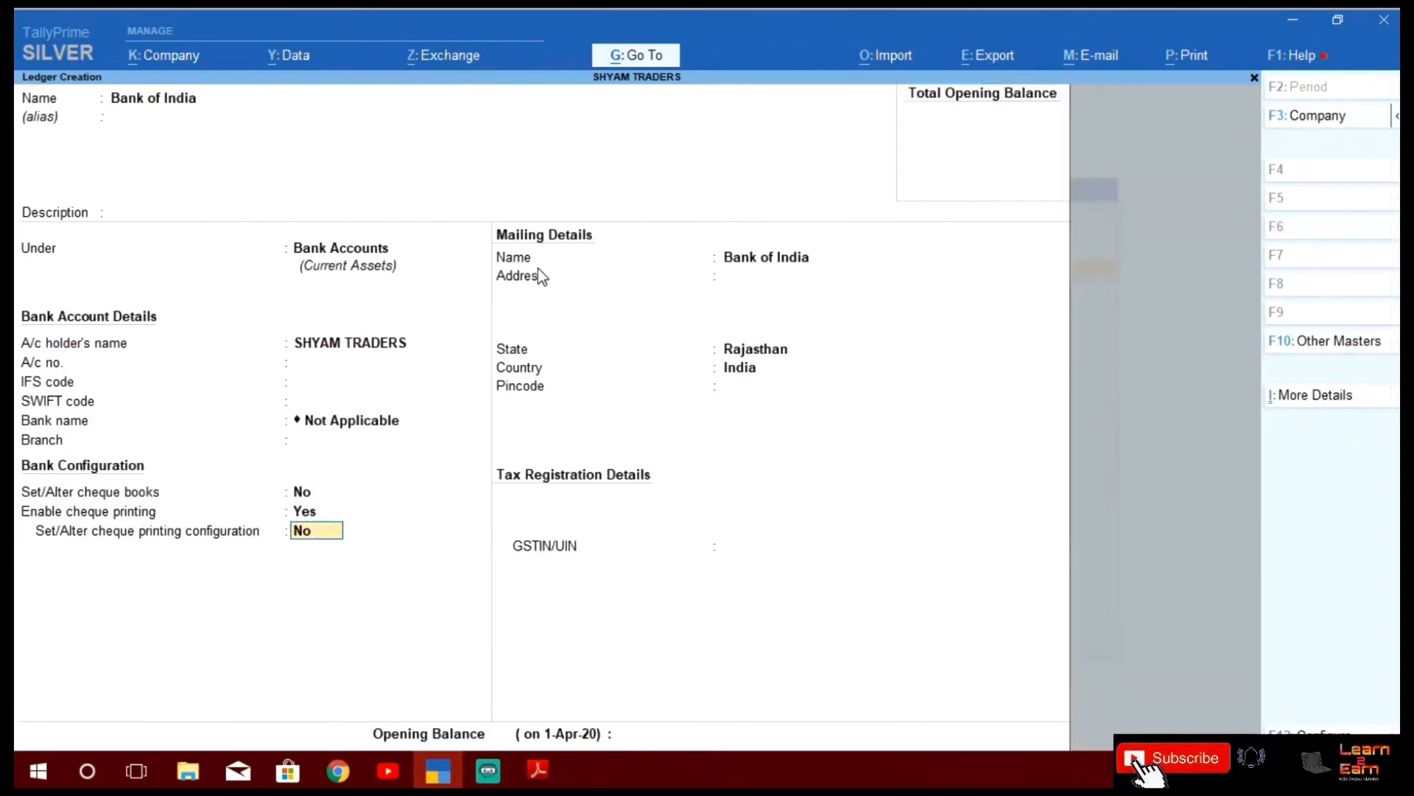
{"action": "key", "text": "Return"}
{"action": "key", "text": "Return"}
{"action": "key", "text": "Return"}
{"action": "key", "text": "Return"}
{"action": "key", "text": "Return"}
{"action": "key", "text": "Return"}
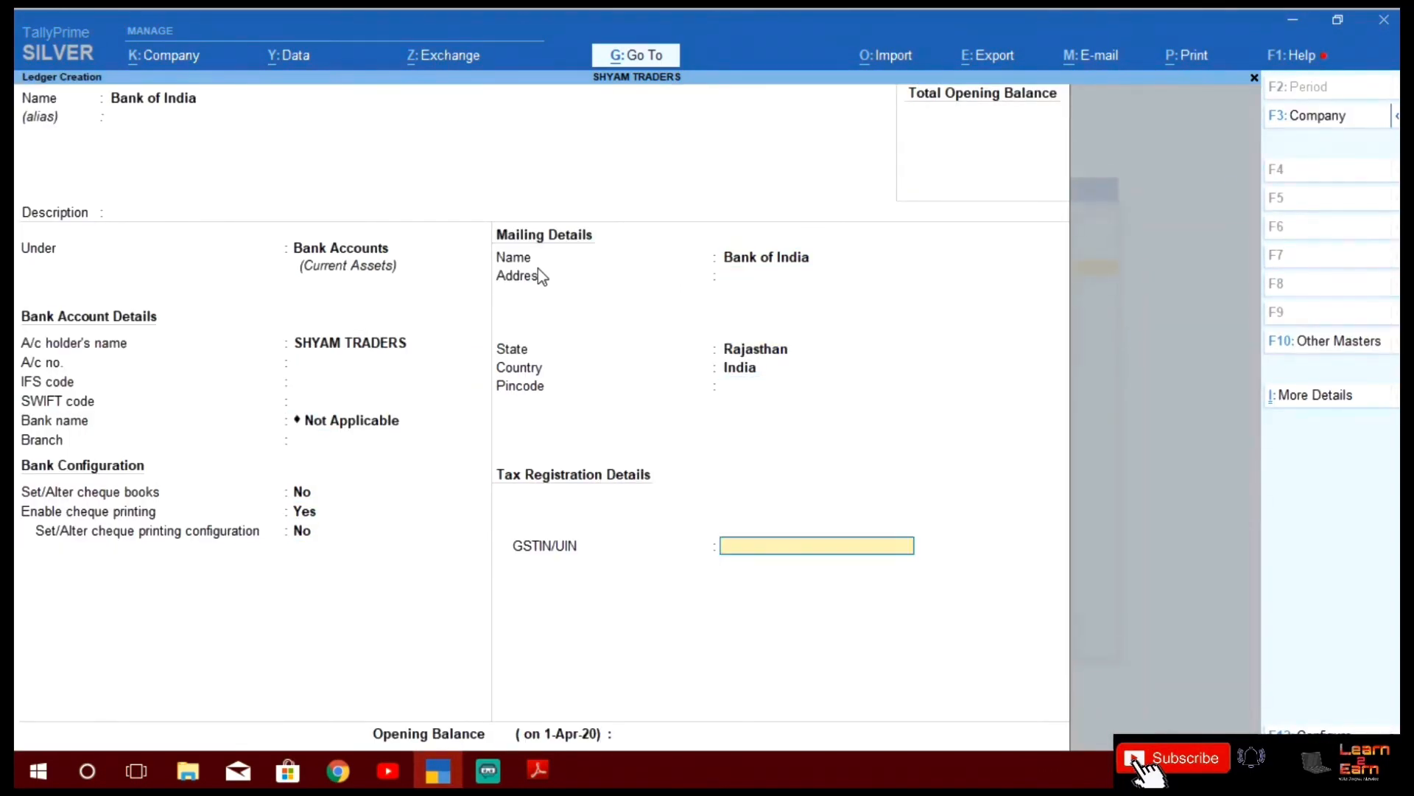
{"action": "key", "text": "Return"}
{"action": "key", "text": "Return"}
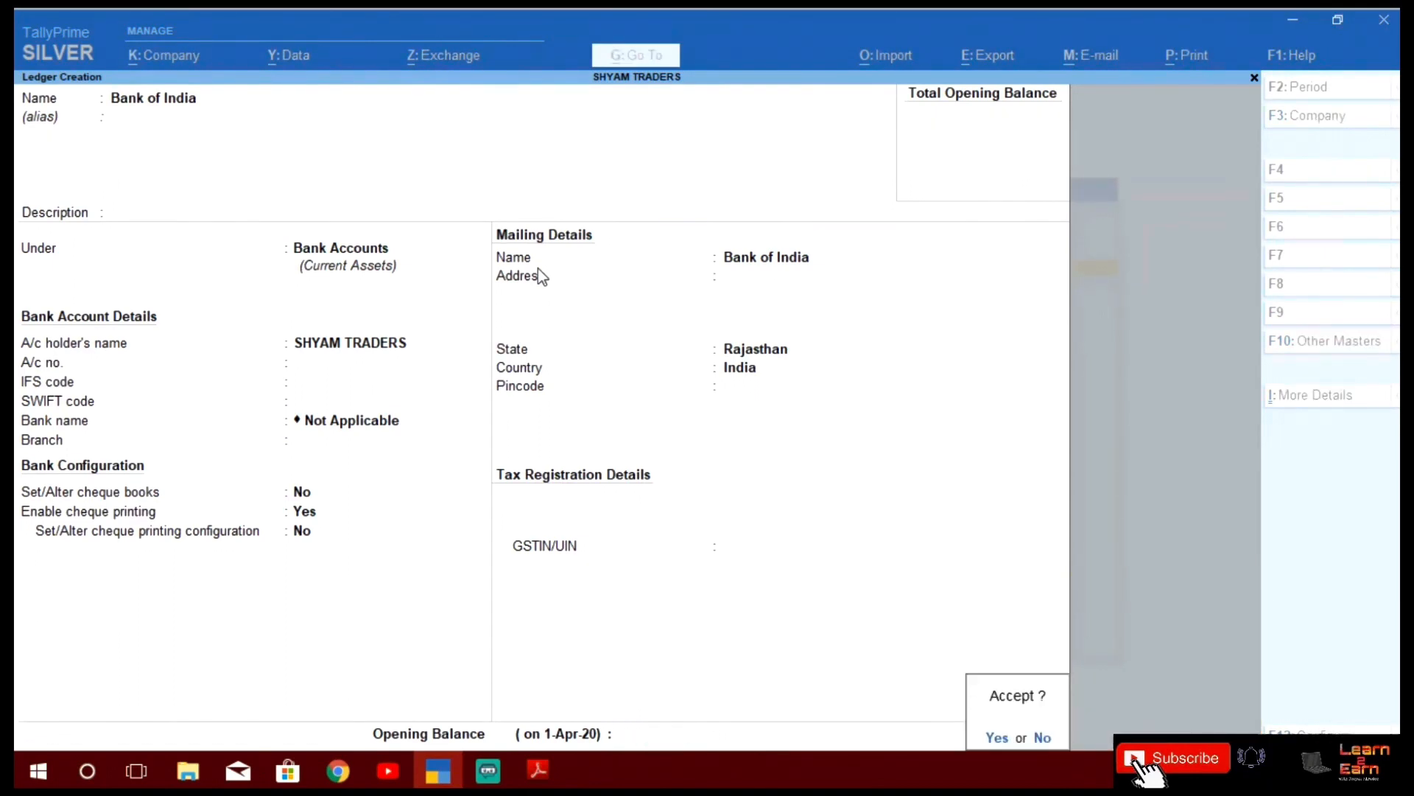
{"action": "key", "text": "Return"}
{"action": "type", "text": "B"}
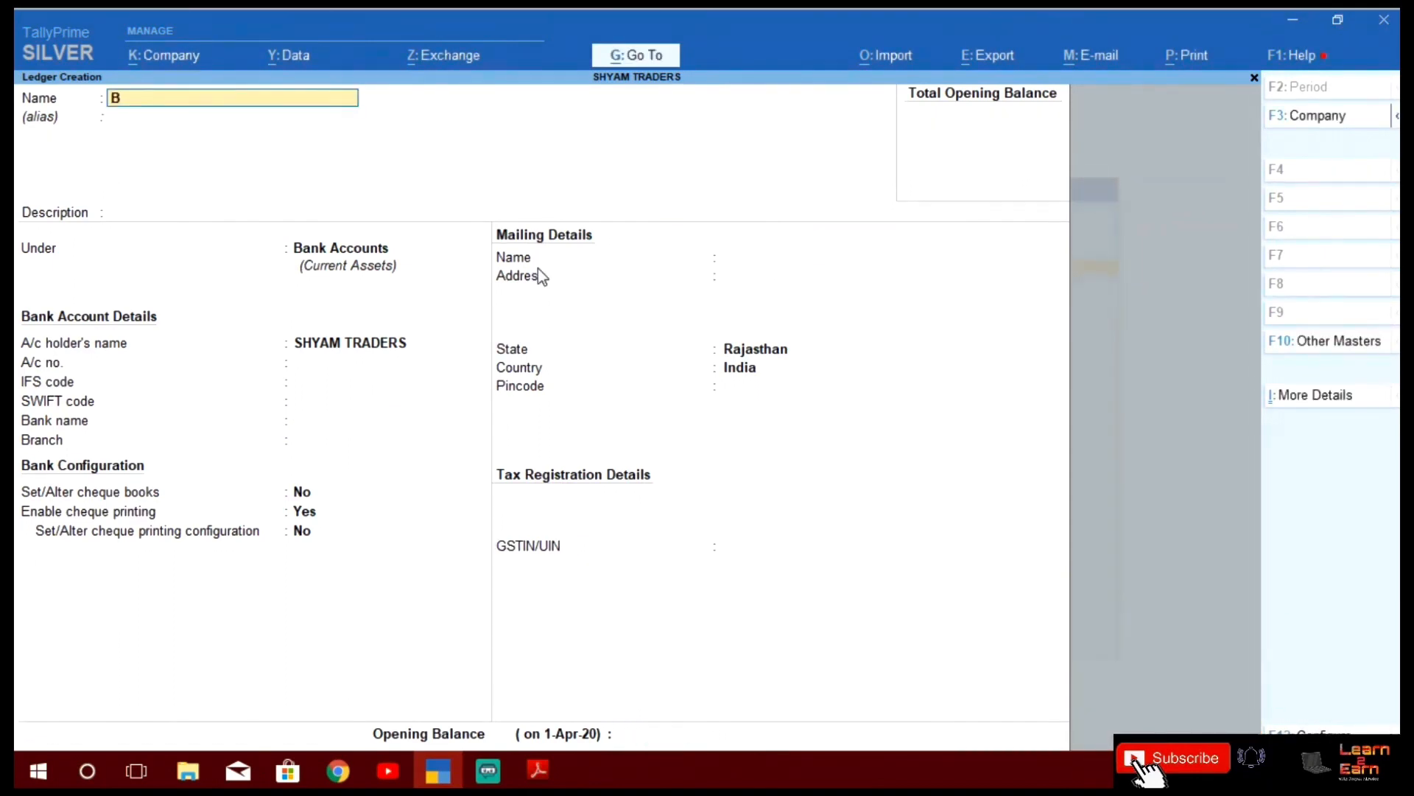
{"action": "type", "text": "ank of India"}
{"action": "key", "text": "Return"}
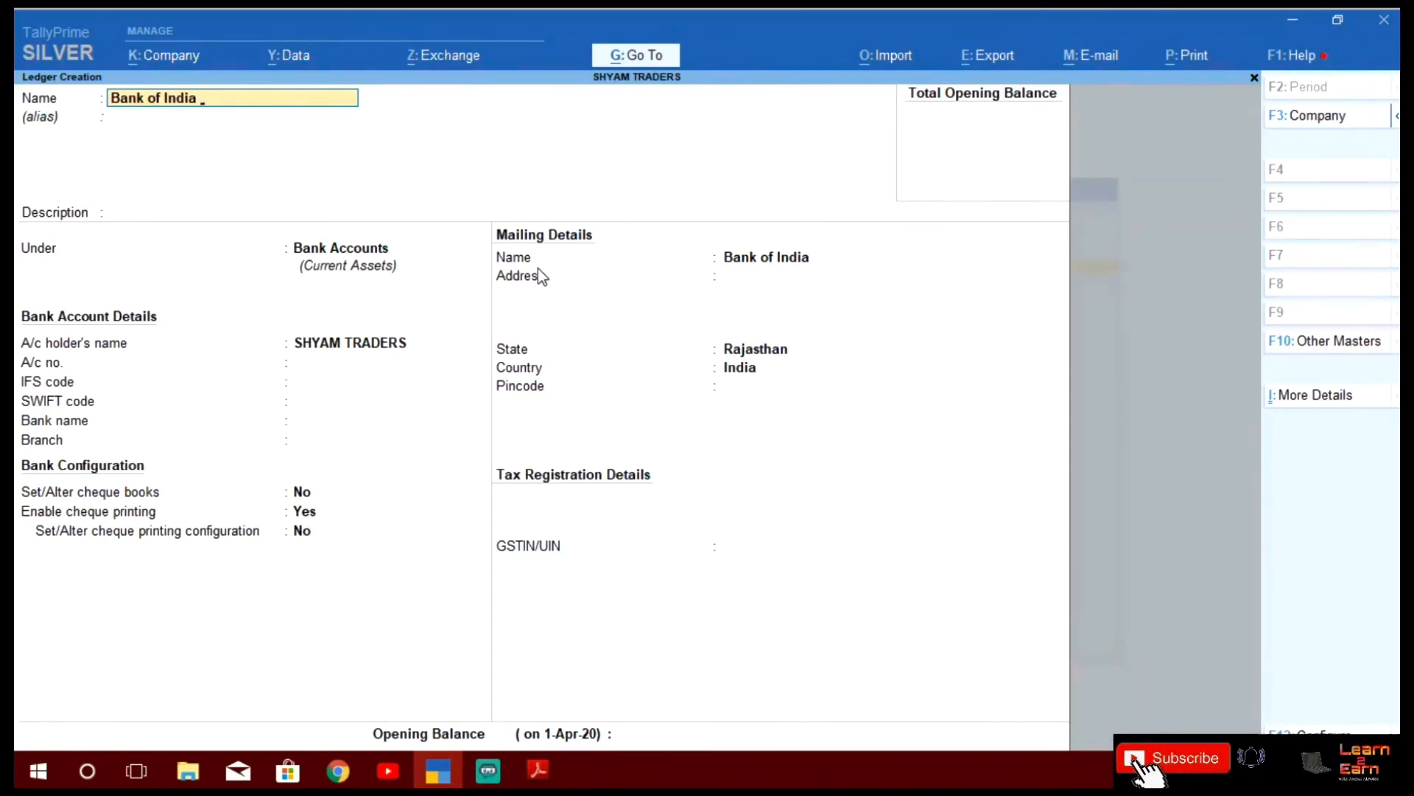
Fill in the Bank of India Od ledger under Bank OD A/c with bank name Not Applicable
{"action": "type", "text": "C"}
{"action": "key", "text": "BackSpace"}
{"action": "type", "text": "Od"}
{"action": "key", "text": "Return"}
{"action": "key", "text": "Return"}
{"action": "key", "text": "Return"}
{"action": "type", "text": "Ba"}
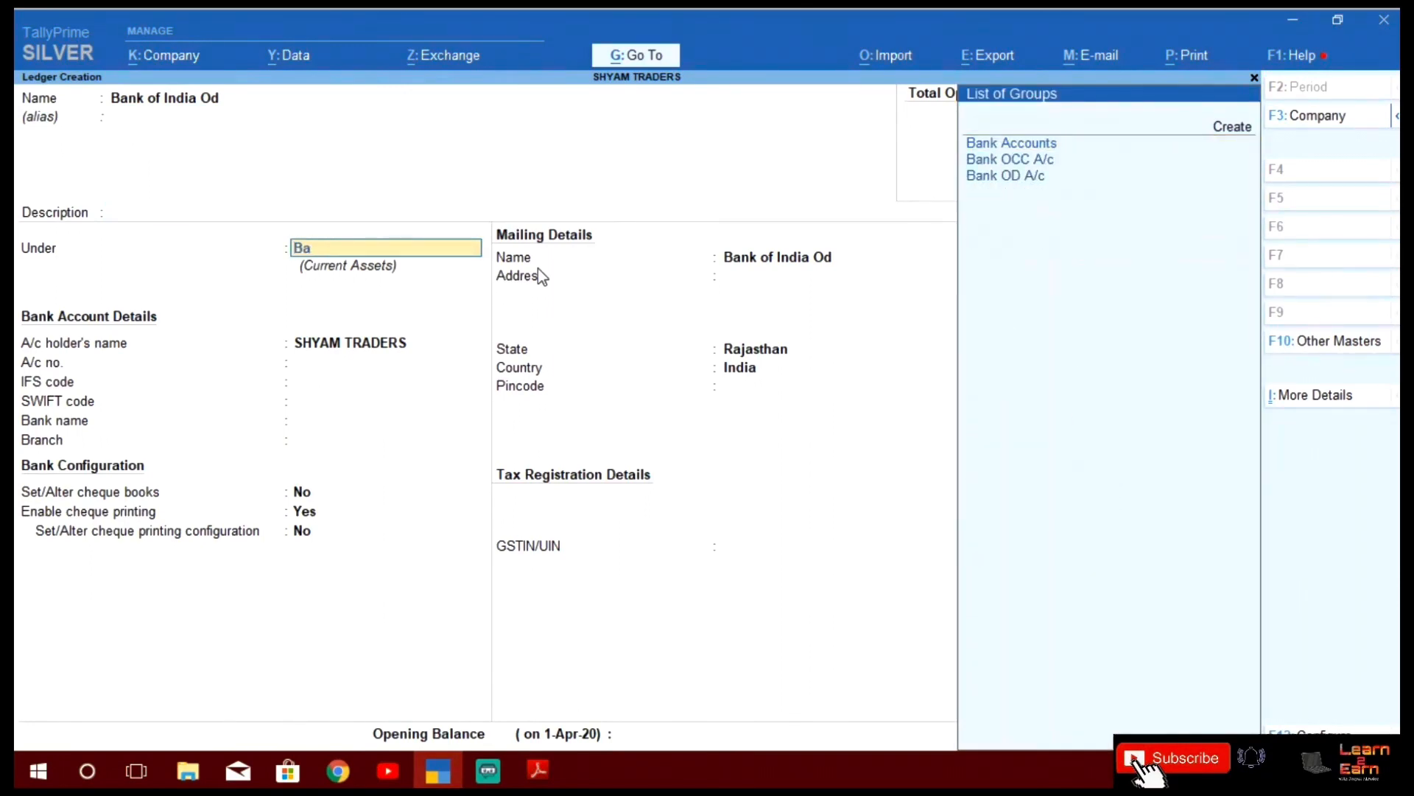
{"action": "key", "text": "Down"}
{"action": "key", "text": "Down"}
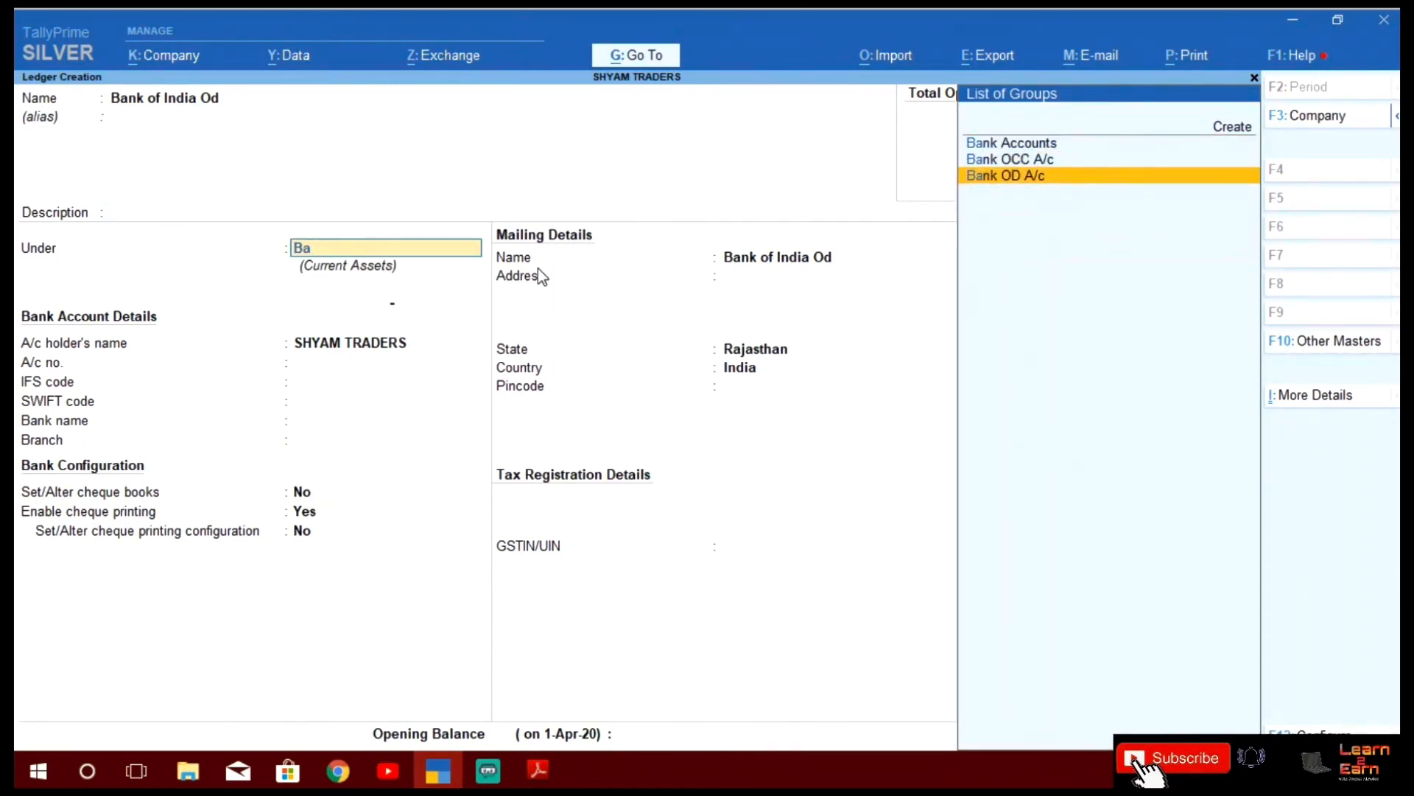
{"action": "key", "text": "Return"}
{"action": "key", "text": "Return"}
{"action": "key", "text": "Return"}
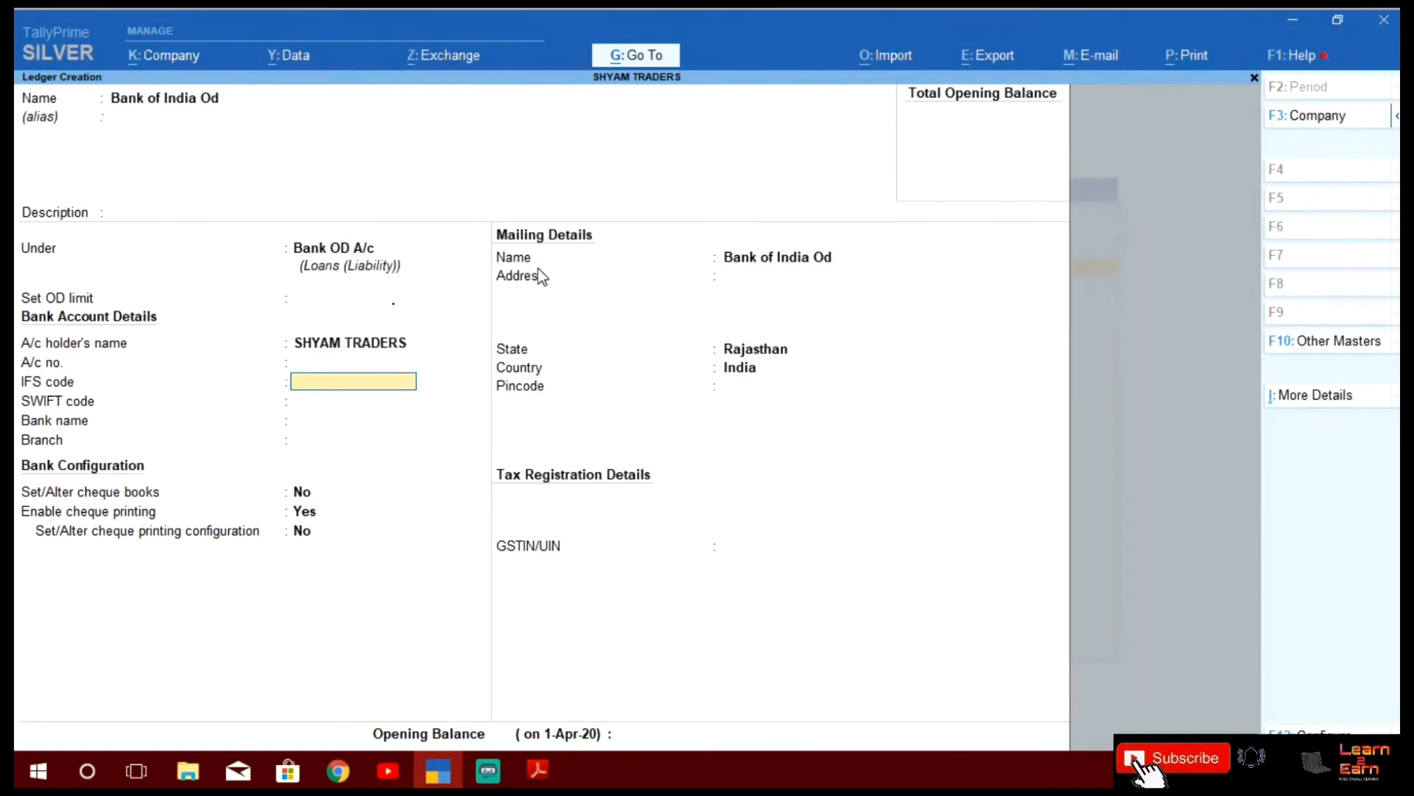
{"action": "key", "text": "Return"}
{"action": "key", "text": "Return"}
{"action": "key", "text": "Return"}
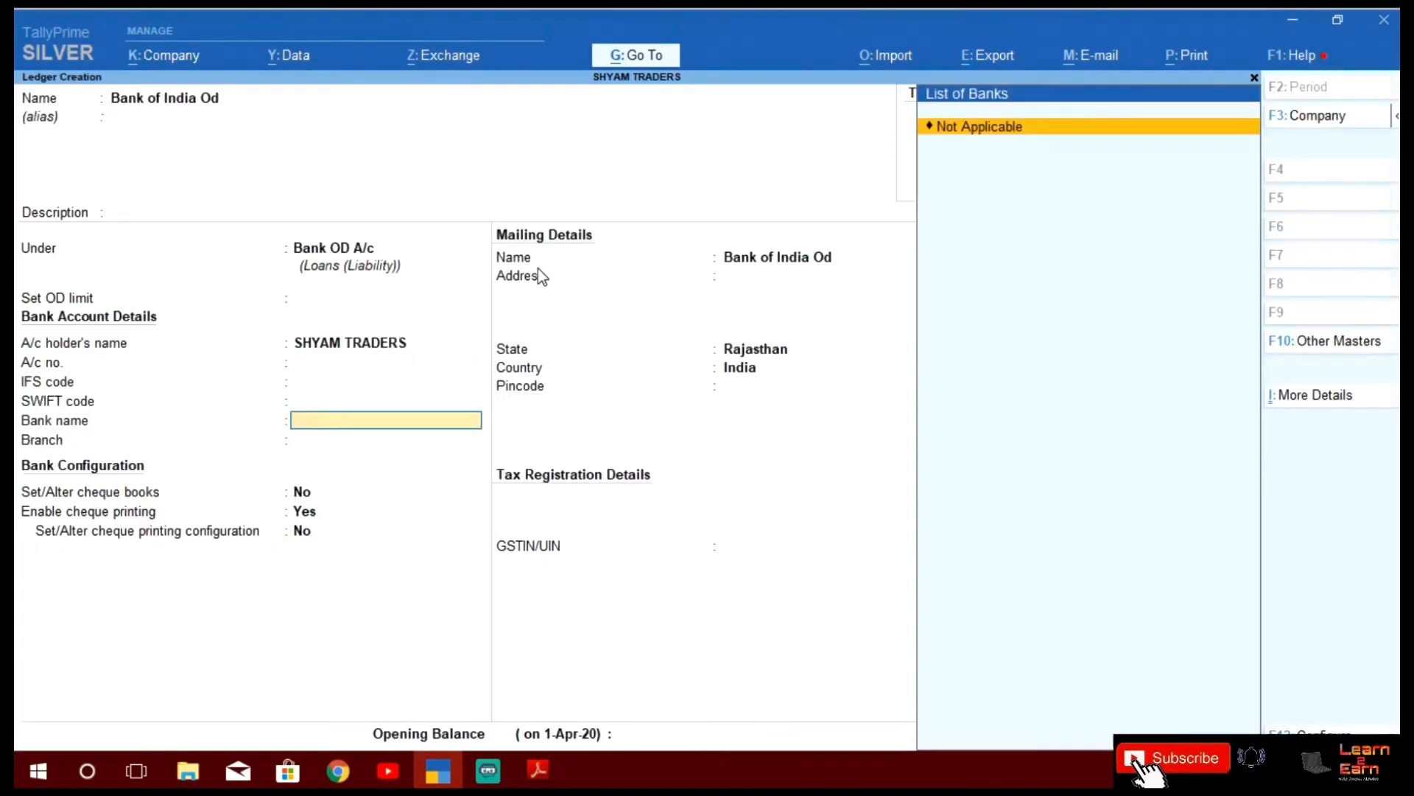
{"action": "key", "text": "Return"}
{"action": "key", "text": "Return"}
{"action": "key", "text": "Return"}
{"action": "key", "text": "Return"}
{"action": "key", "text": "Return"}
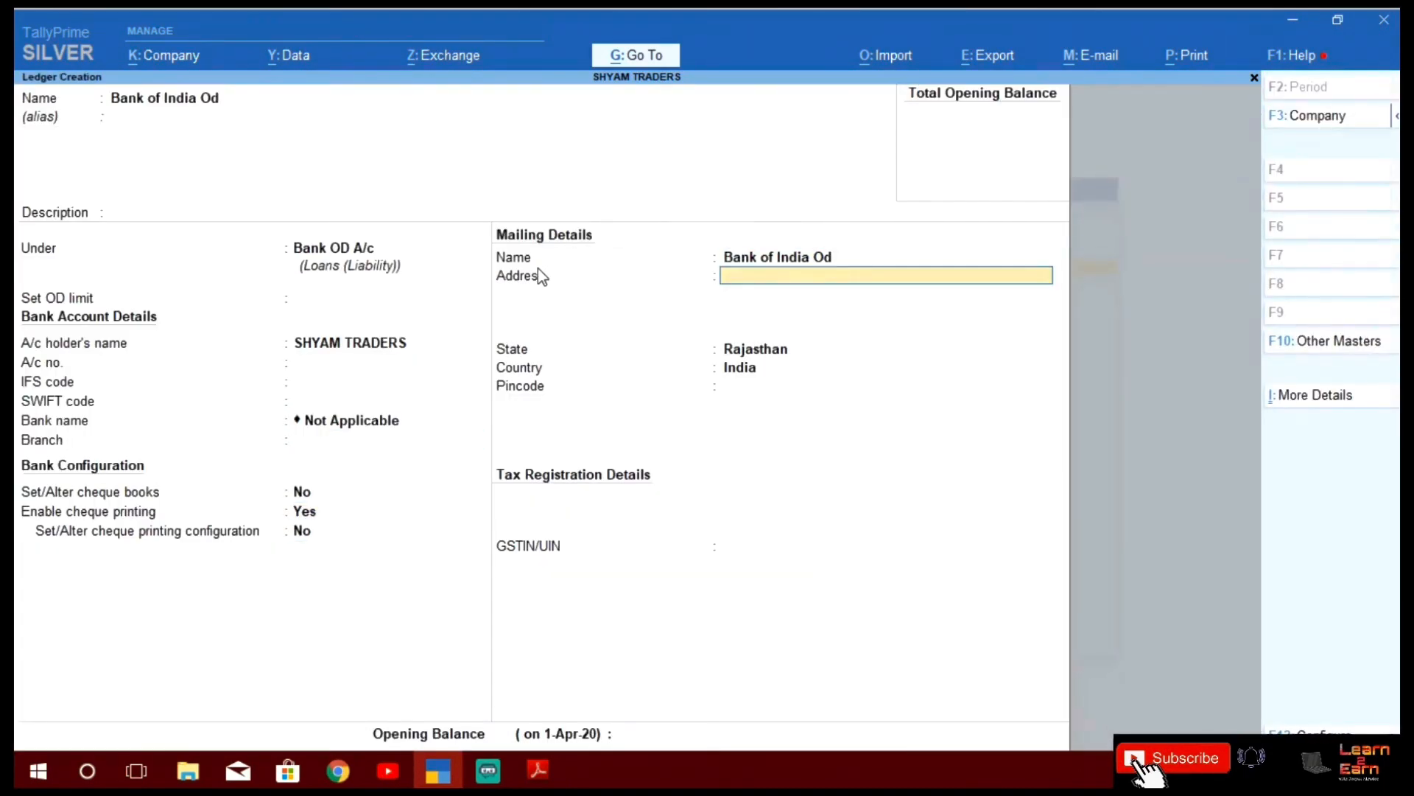
{"action": "key", "text": "Return"}
{"action": "key", "text": "Return"}
{"action": "key", "text": "Return"}
{"action": "key", "text": "Return"}
{"action": "key", "text": "Return"}
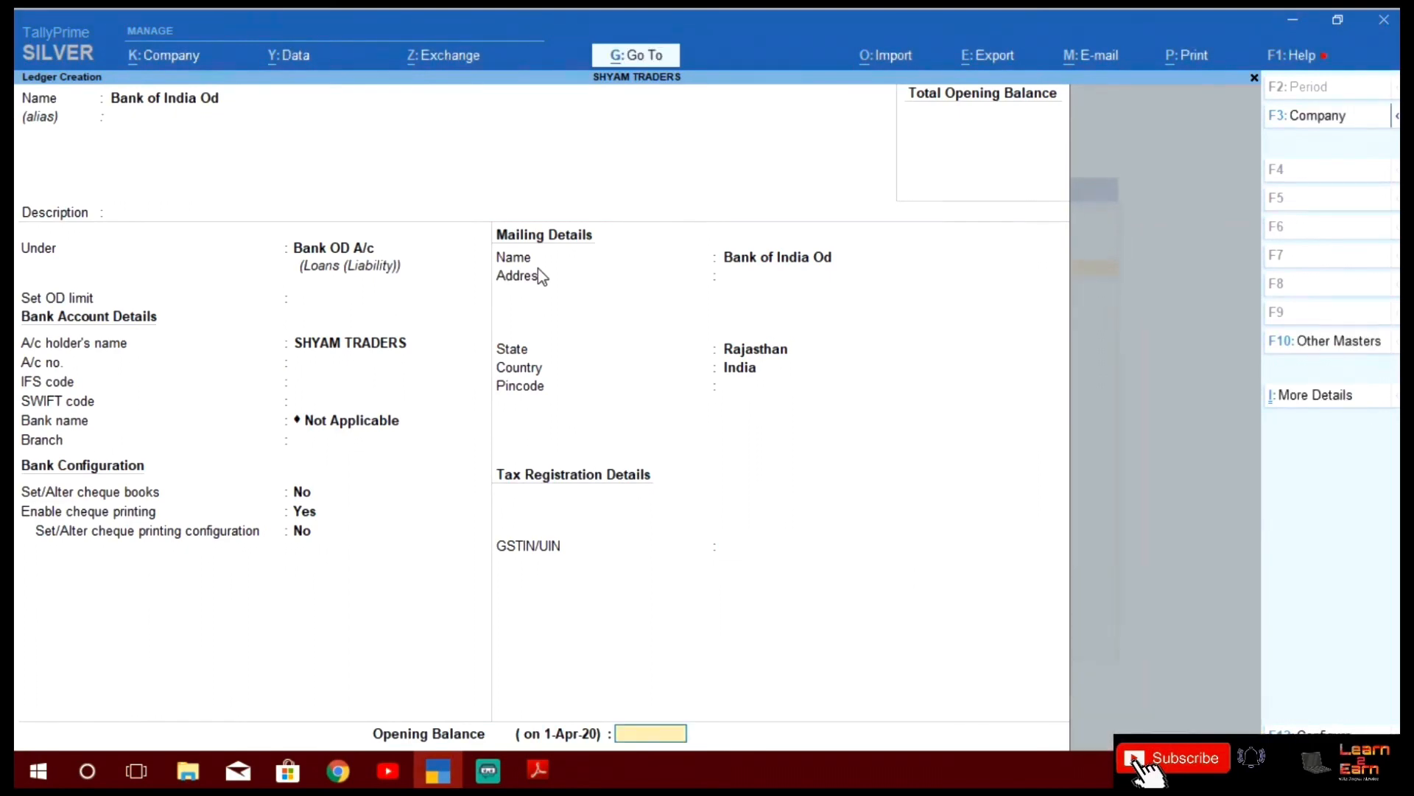
{"action": "key", "text": "Return"}
{"action": "key", "text": "Return"}
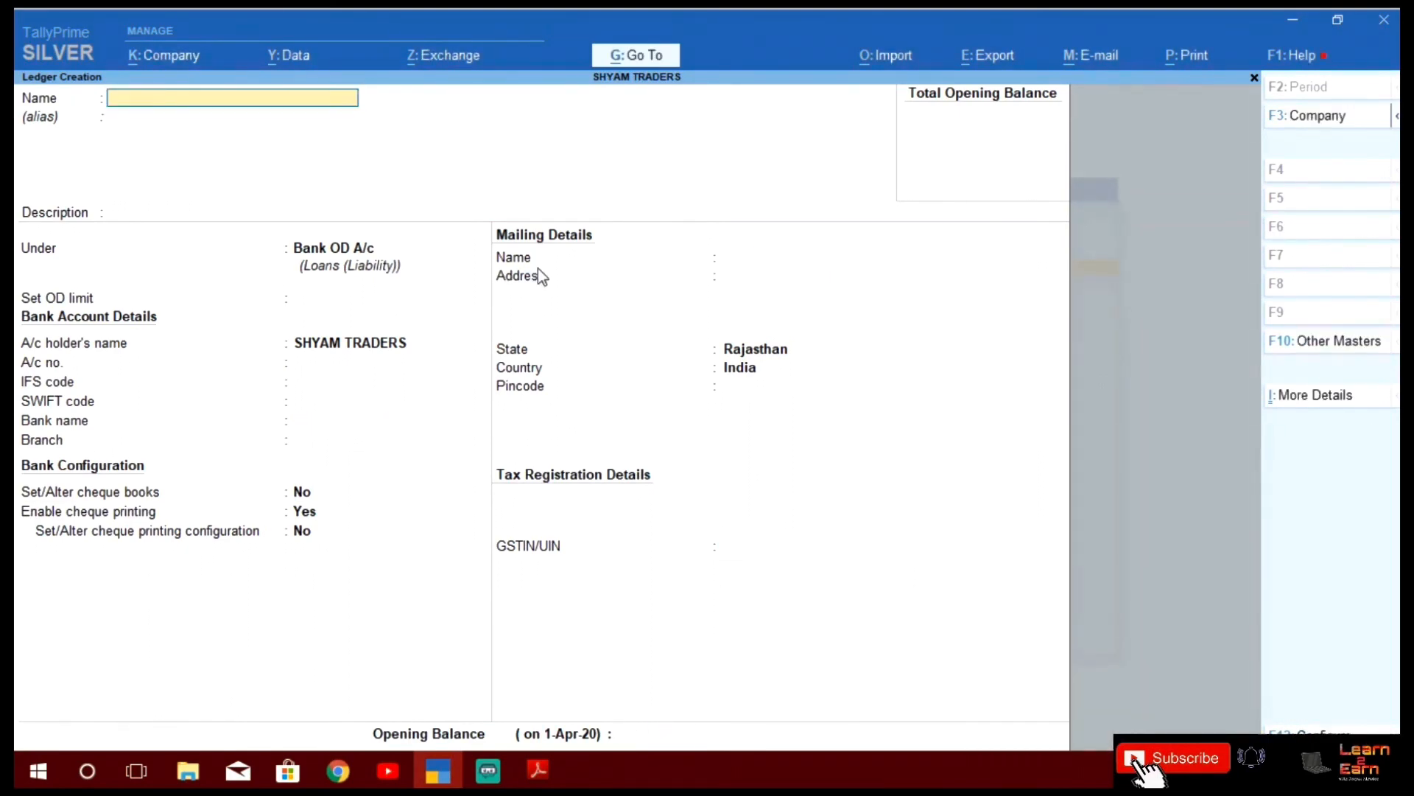
Save Bank of India Od, bring PDF rows 33–34 into view, and name a new ledger CGST
{"action": "key", "text": "alt+Tab"}
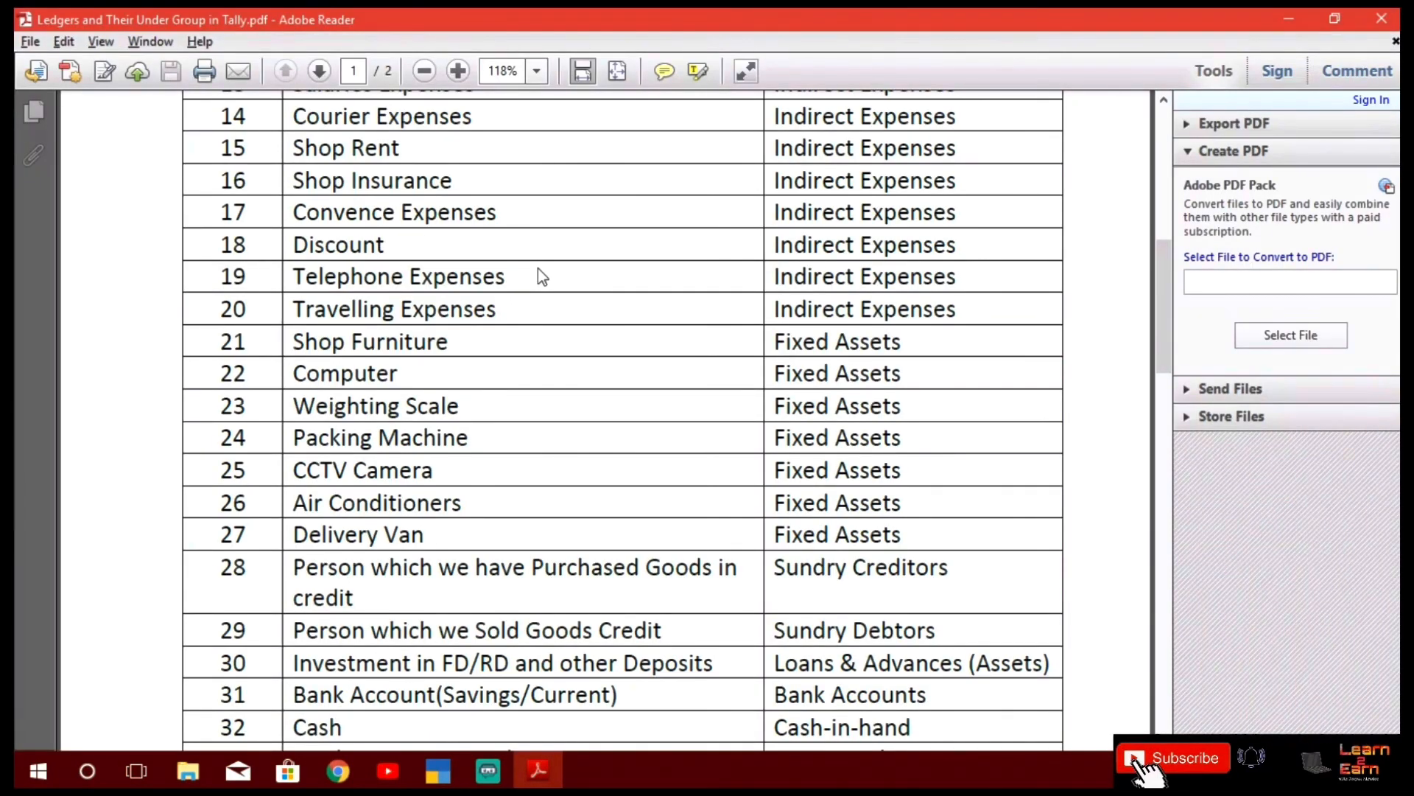
{"action": "scroll", "coordinate": [543, 276], "scroll_direction": "down", "scroll_amount": 2}
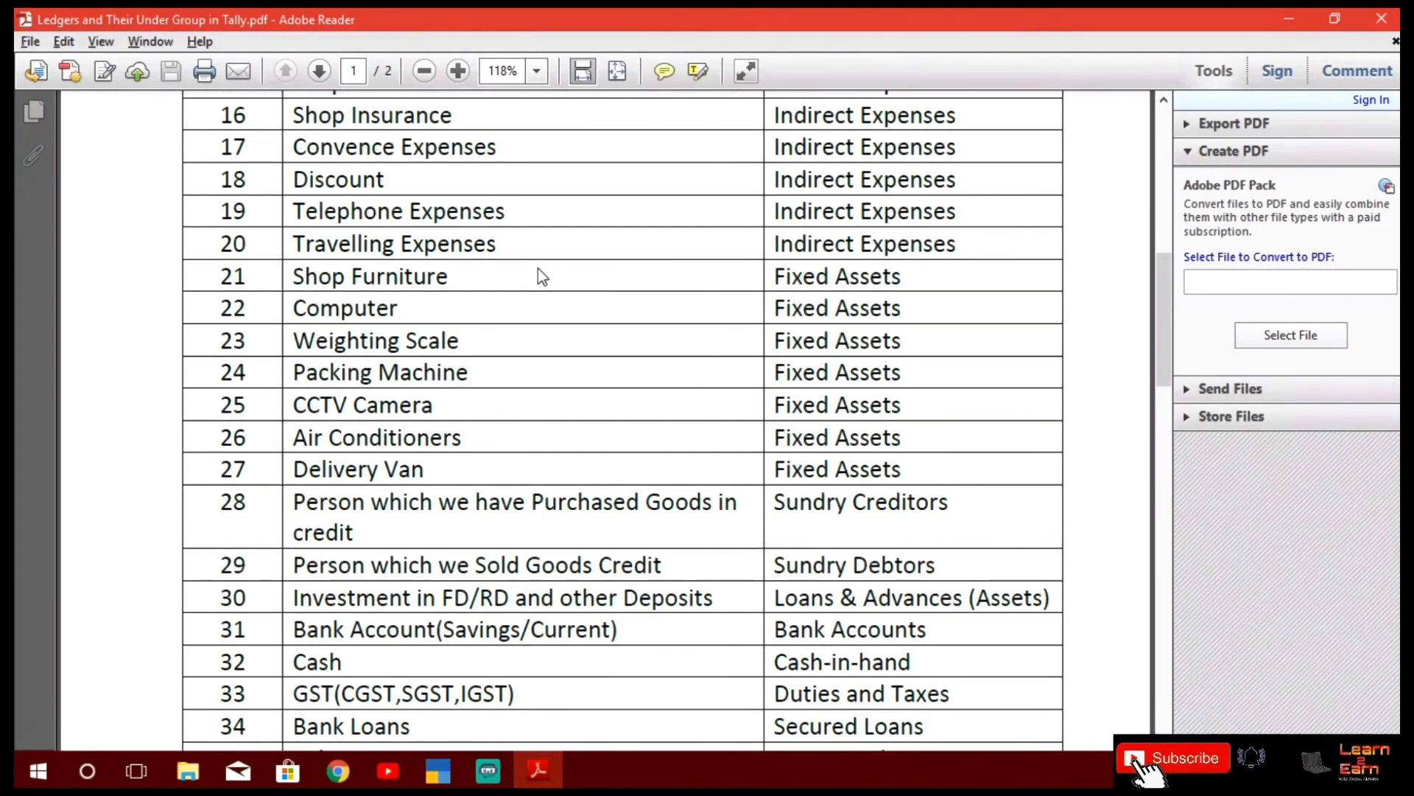
{"action": "key", "text": "alt+Tab"}
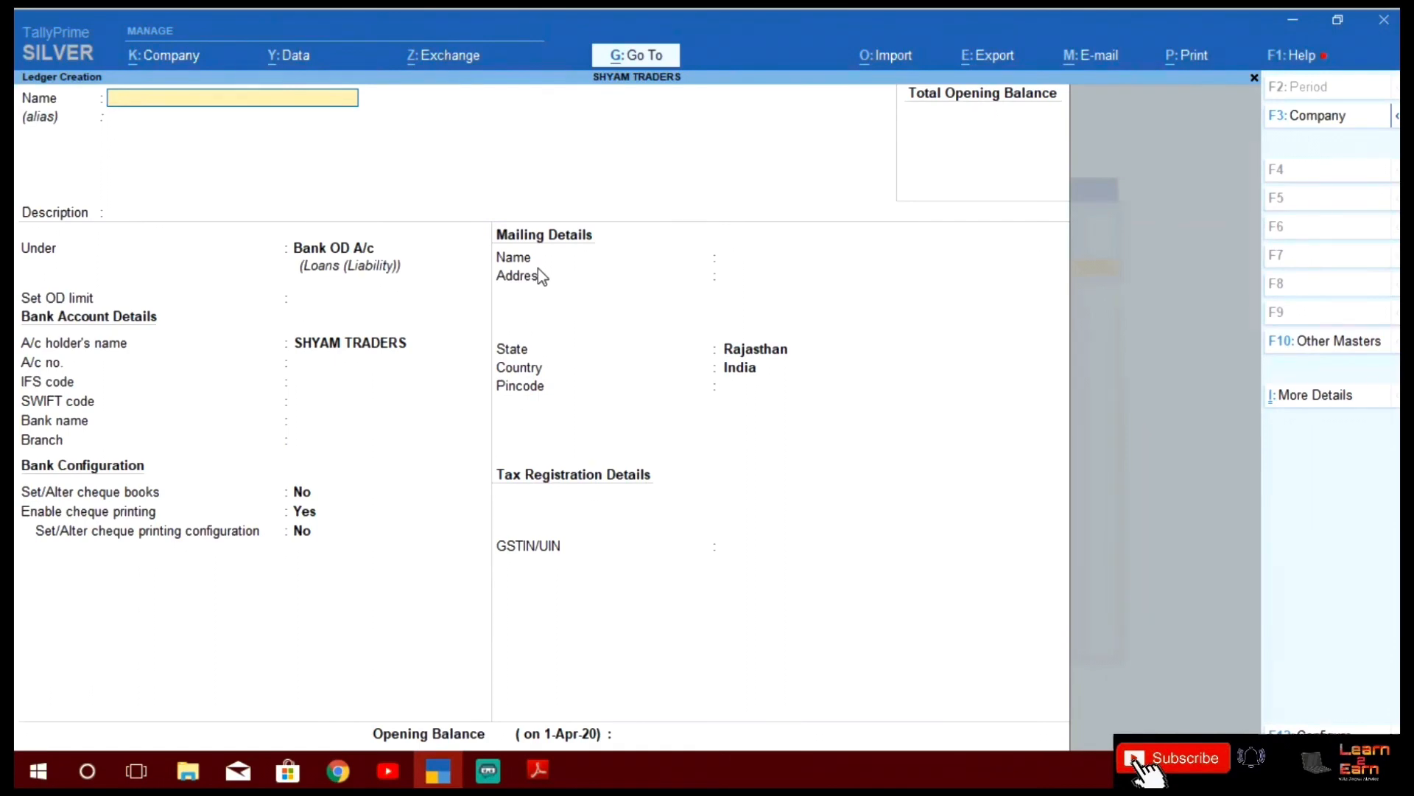
{"action": "type", "text": "CGST"}
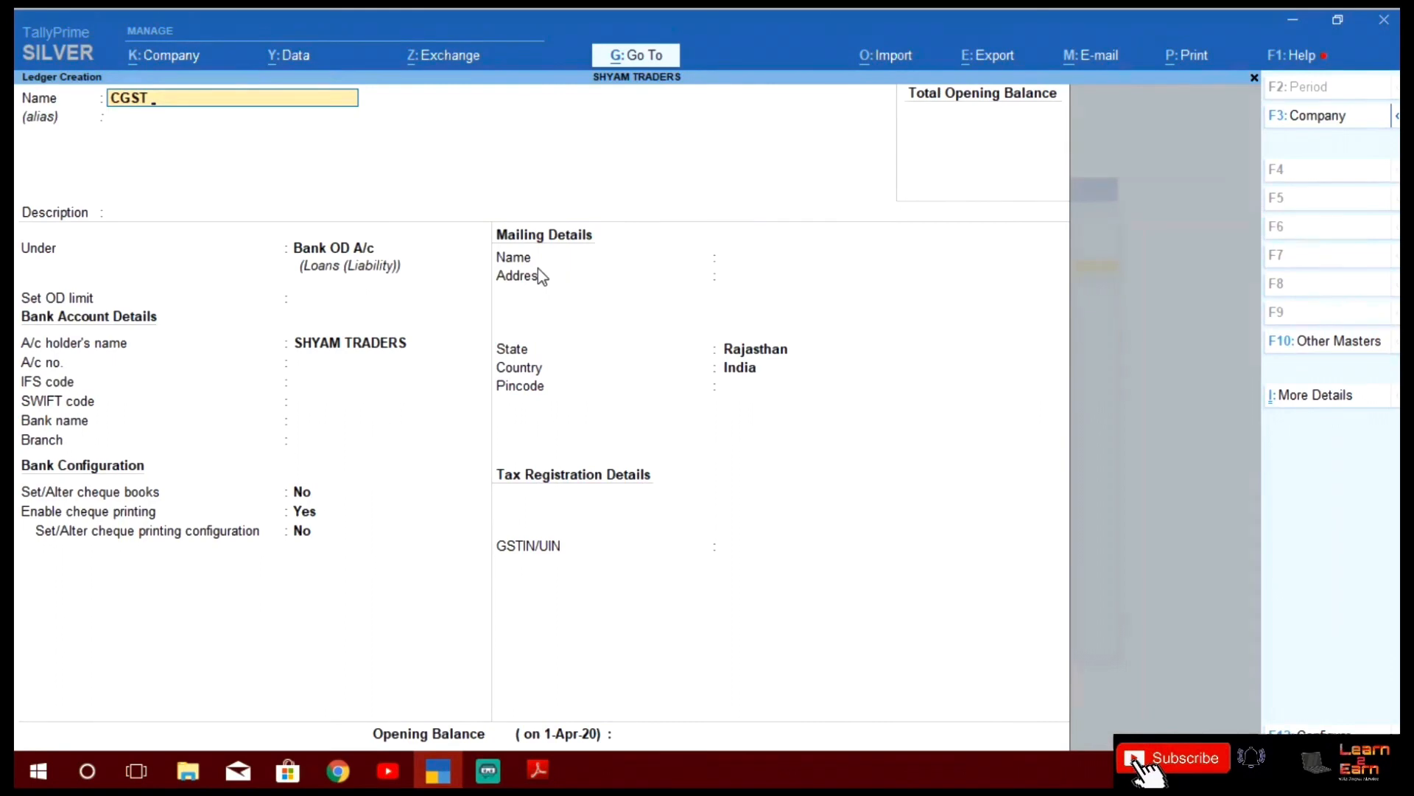
Save ledger CGST @ 2.5% under Duties & Taxes as GST Central Tax at 2.5%, rounding Not Applicable
{"action": "type", "text": "@ 2.5%"}
{"action": "key", "text": "Return"}
{"action": "key", "text": "Return"}
{"action": "key", "text": "Return"}
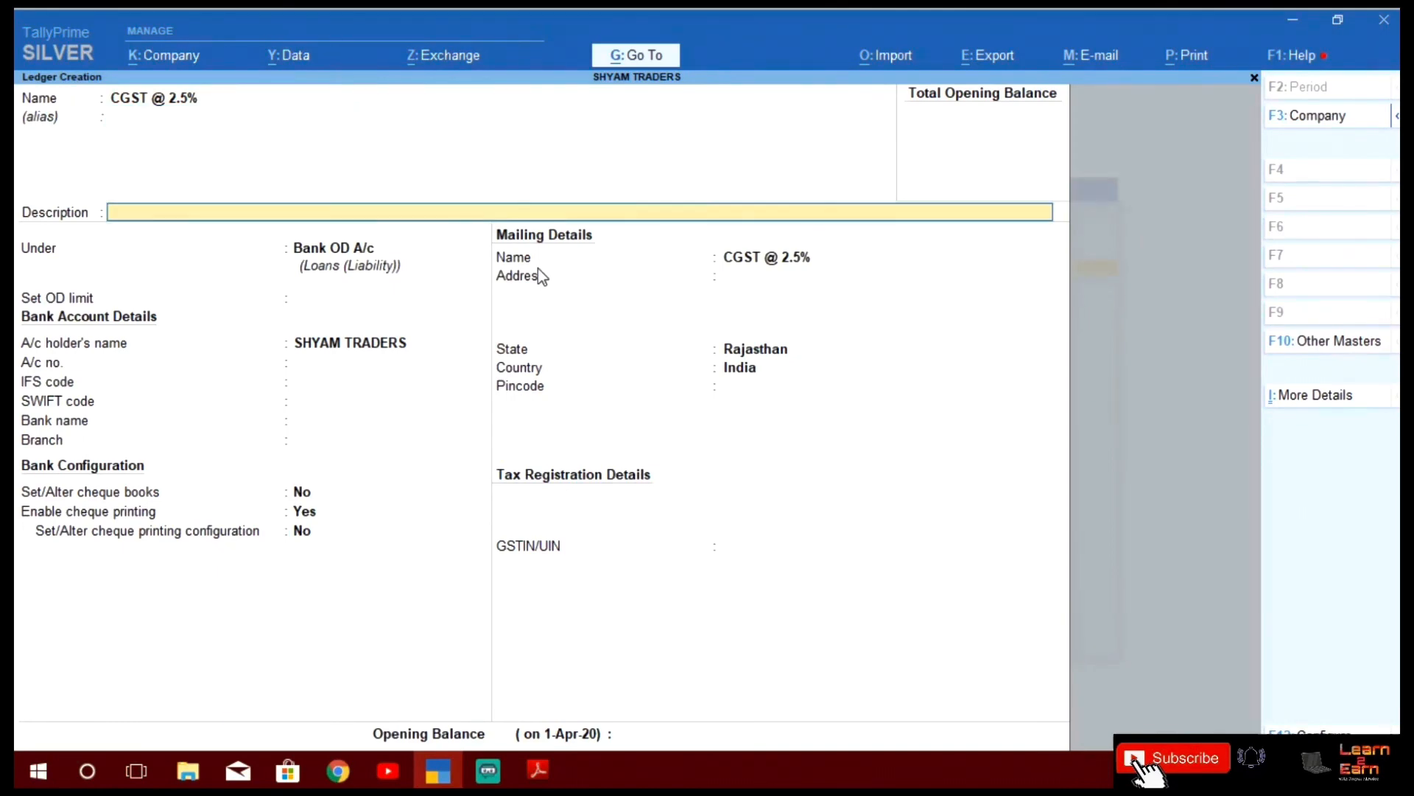
{"action": "type", "text": "Du"}
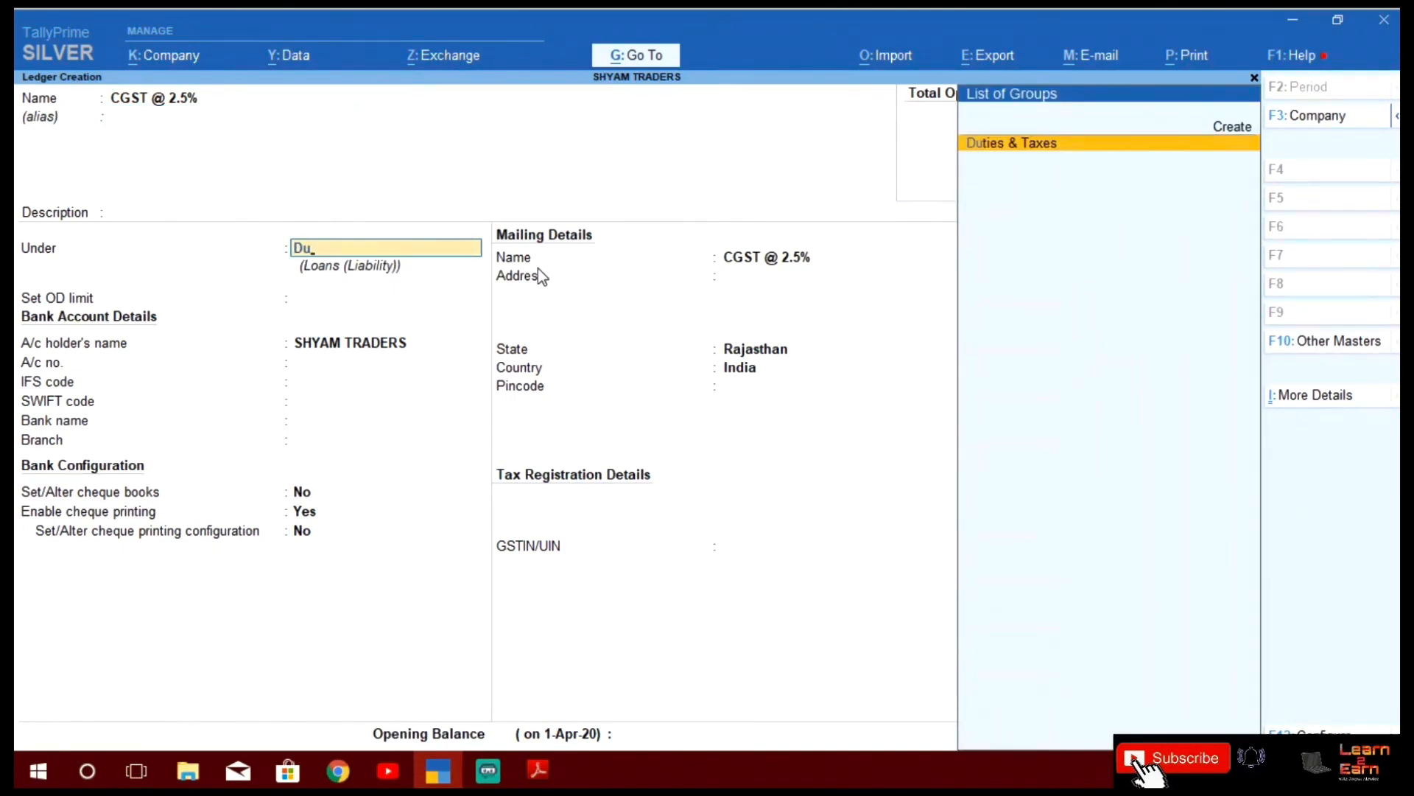
{"action": "key", "text": "Return"}
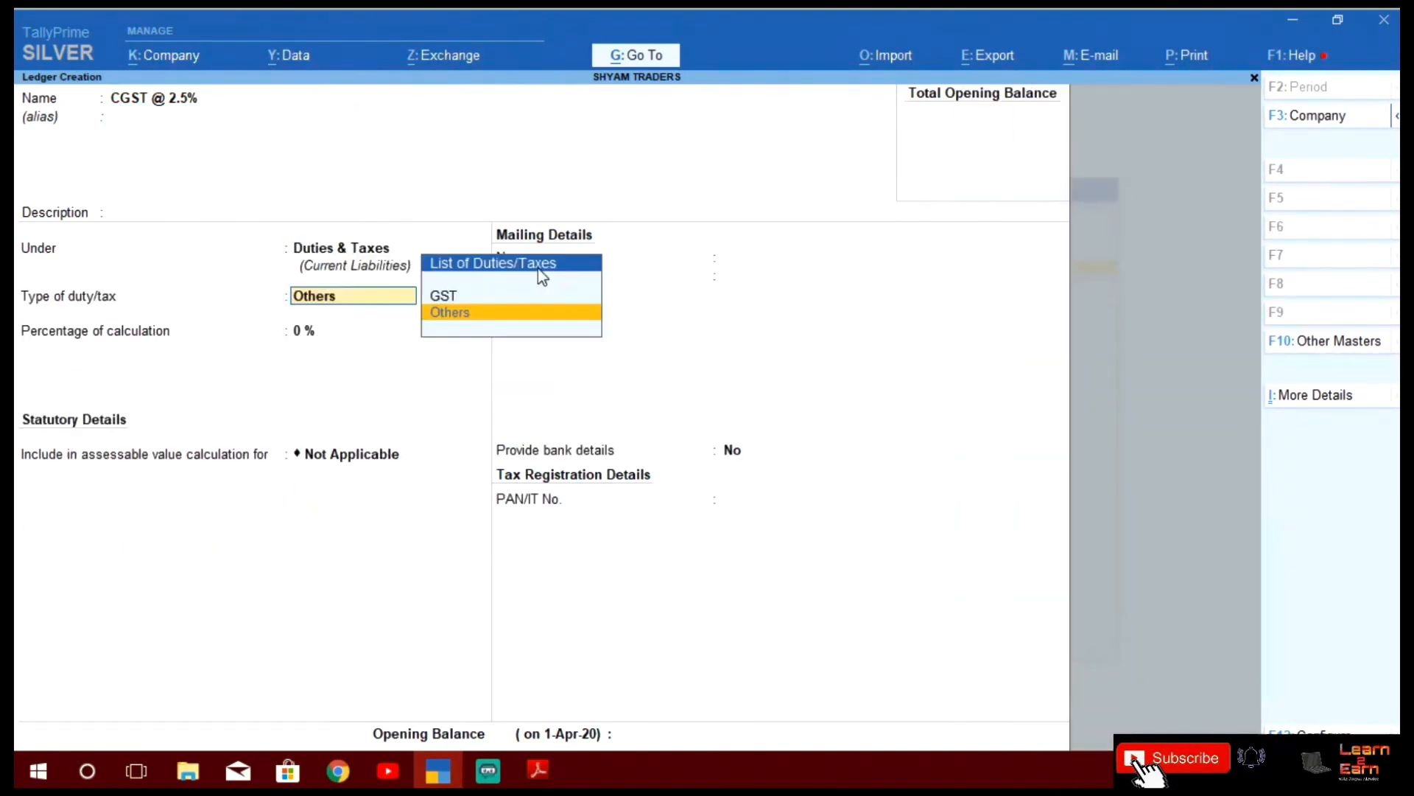
{"action": "key", "text": "Up"}
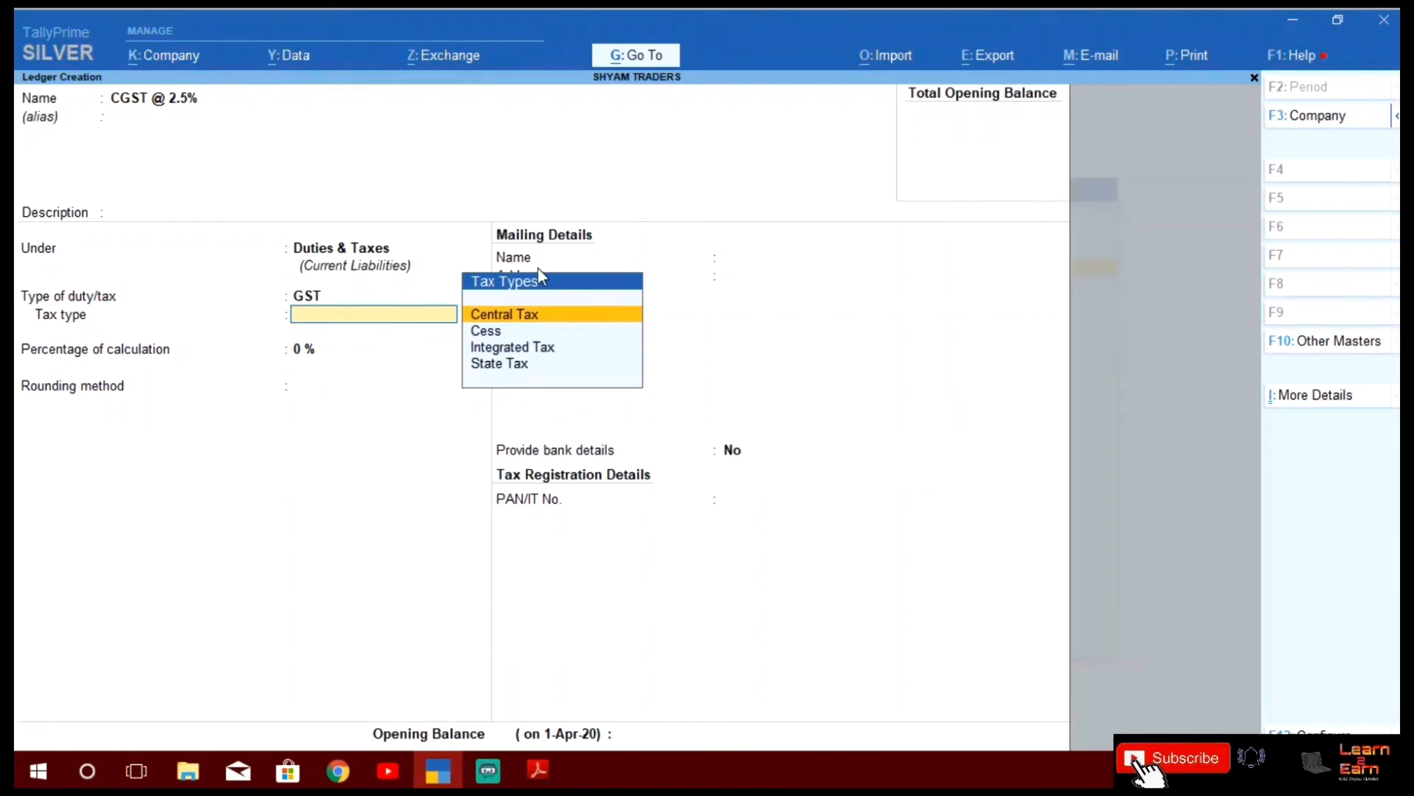
{"action": "key", "text": "Return"}
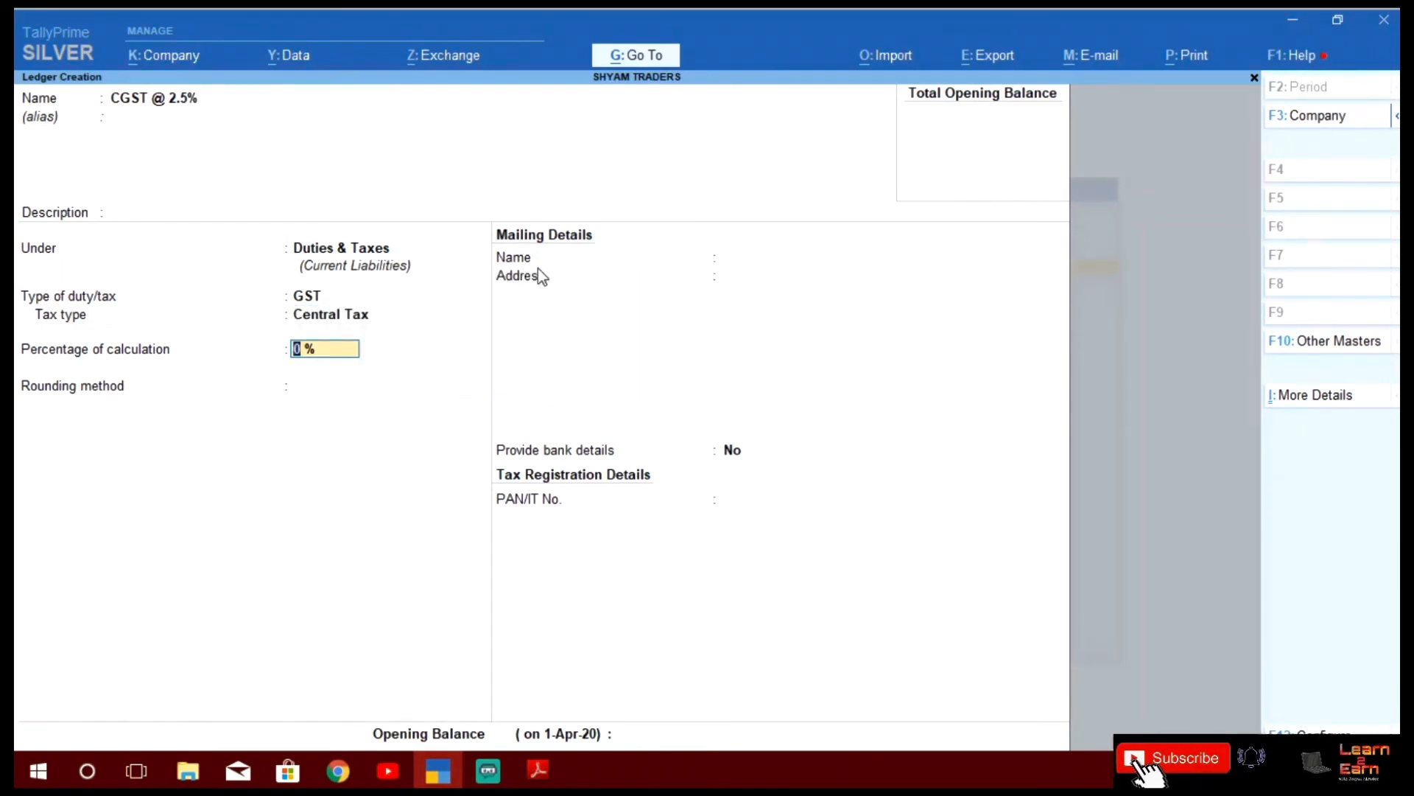
{"action": "type", "text": "2.5"}
{"action": "key", "text": "Return"}
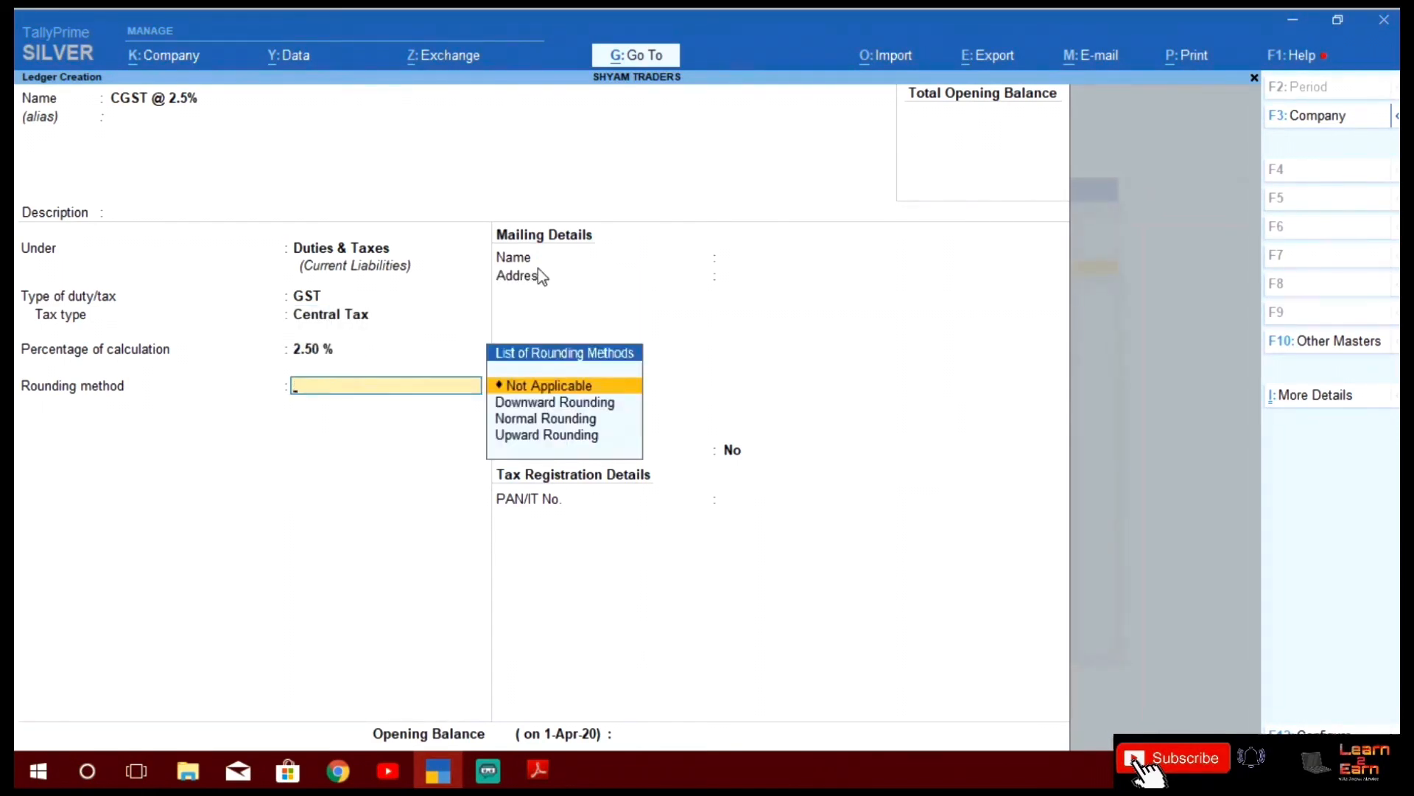
{"action": "key", "text": "Return"}
{"action": "key", "text": "Return"}
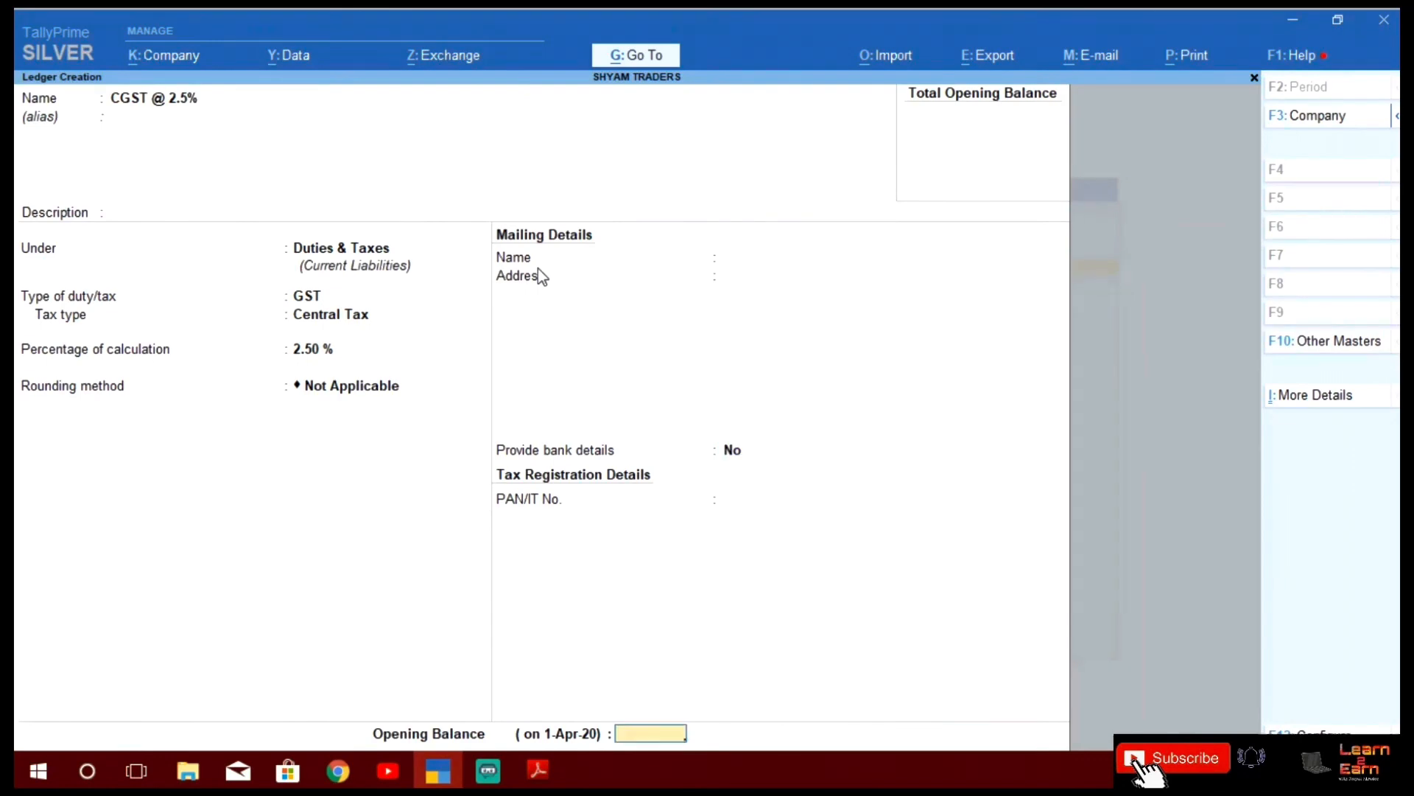
{"action": "key", "text": "Return"}
{"action": "key", "text": "Return"}
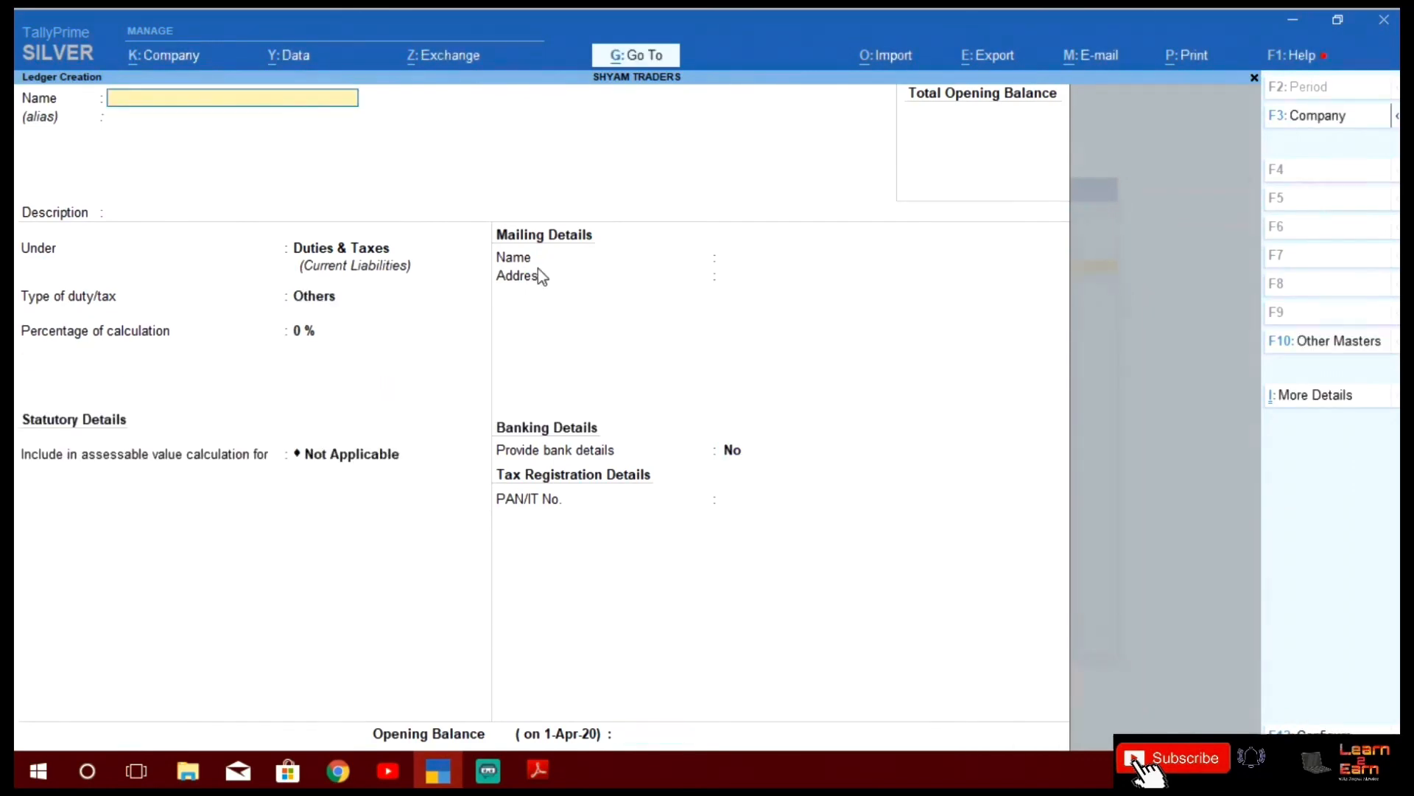
Create SGST @2.5% under Duties & Taxes with duty type GST, State Tax, 2.5% rate, no rounding
{"action": "type", "text": "SGST @2.5%"}
{"action": "key", "text": "Return"}
{"action": "key", "text": "Return"}
{"action": "key", "text": "Return"}
{"action": "key", "text": "Return"}
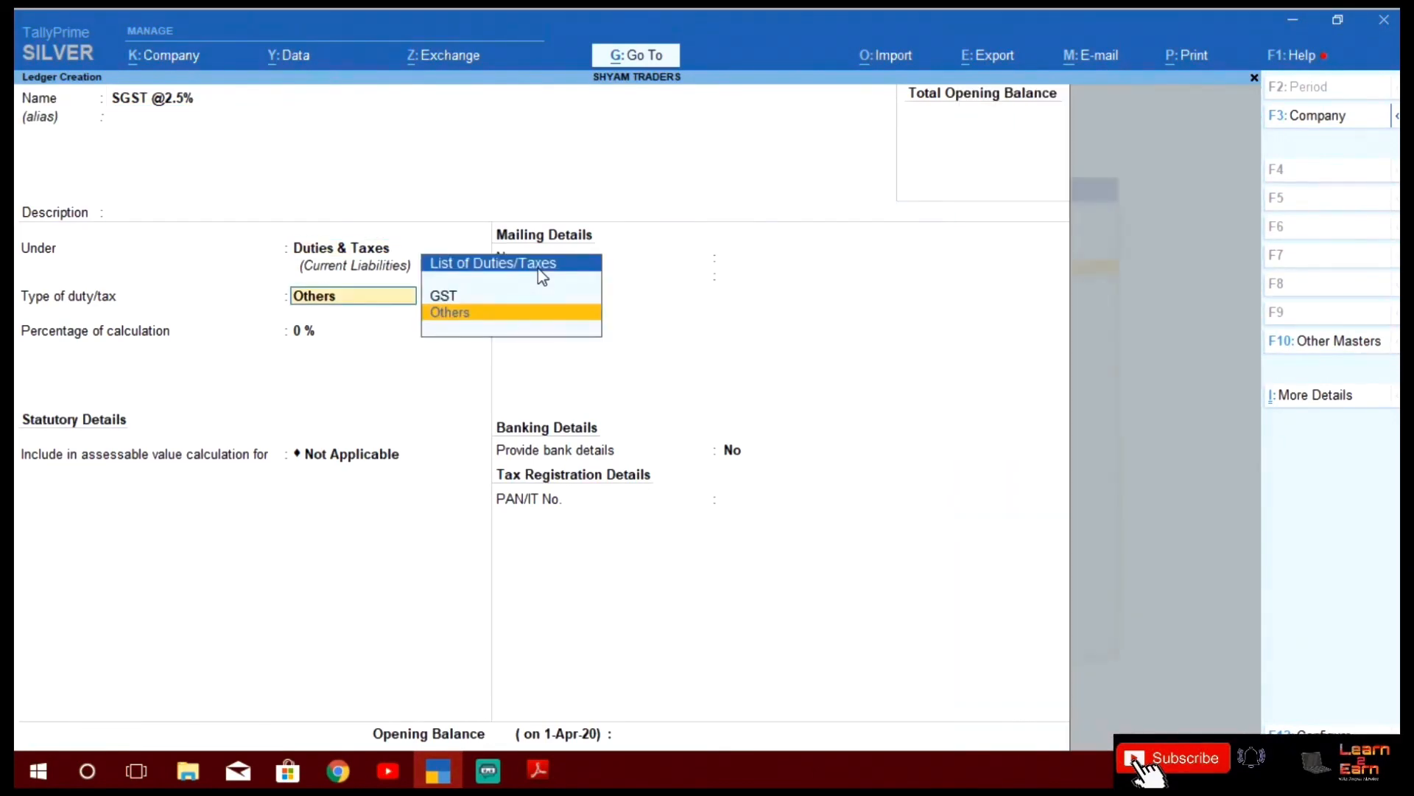
{"action": "key", "text": "Return"}
{"action": "key", "text": "BackSpace"}
{"action": "key", "text": "Up"}
{"action": "key", "text": "Return"}
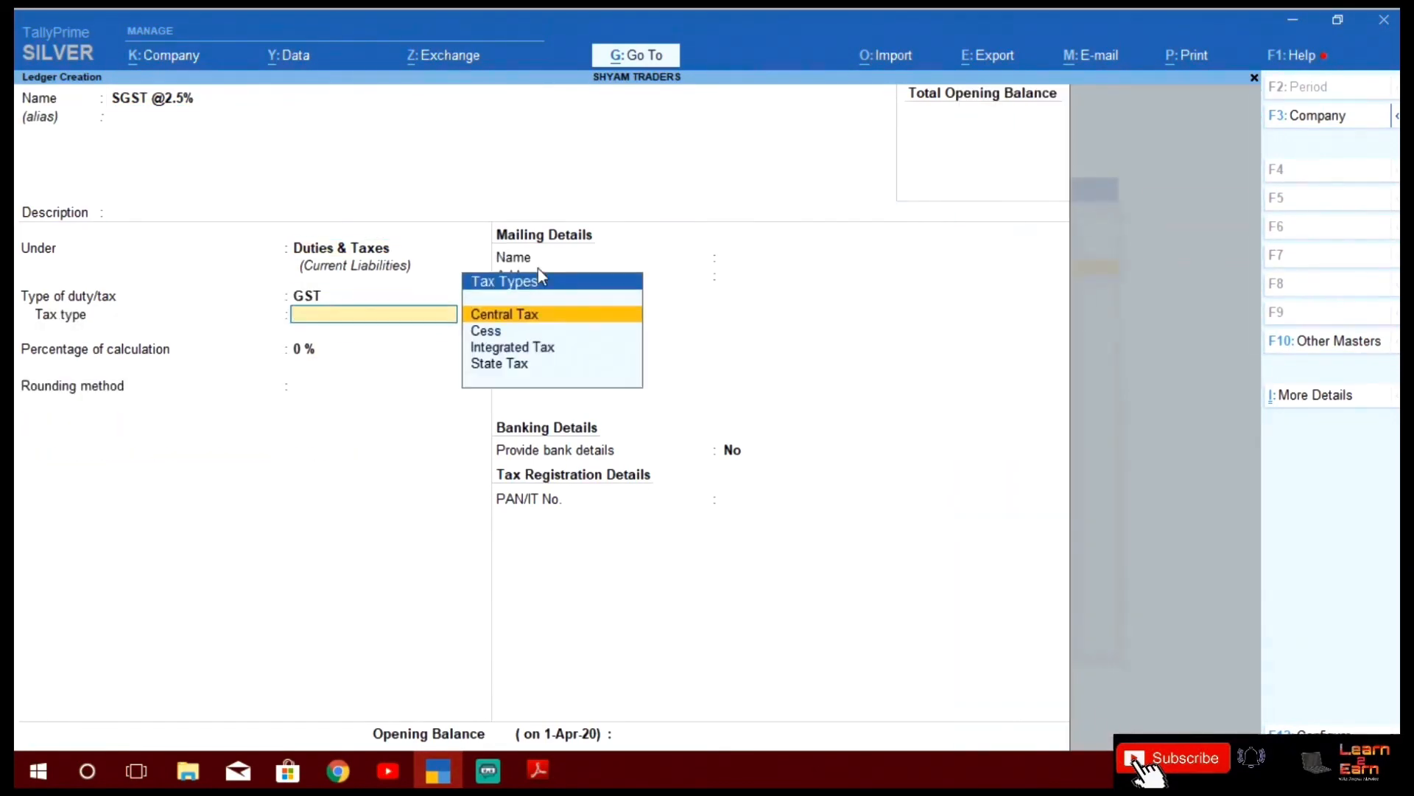
{"action": "key", "text": "Down"}
{"action": "key", "text": "Down"}
{"action": "key", "text": "Down"}
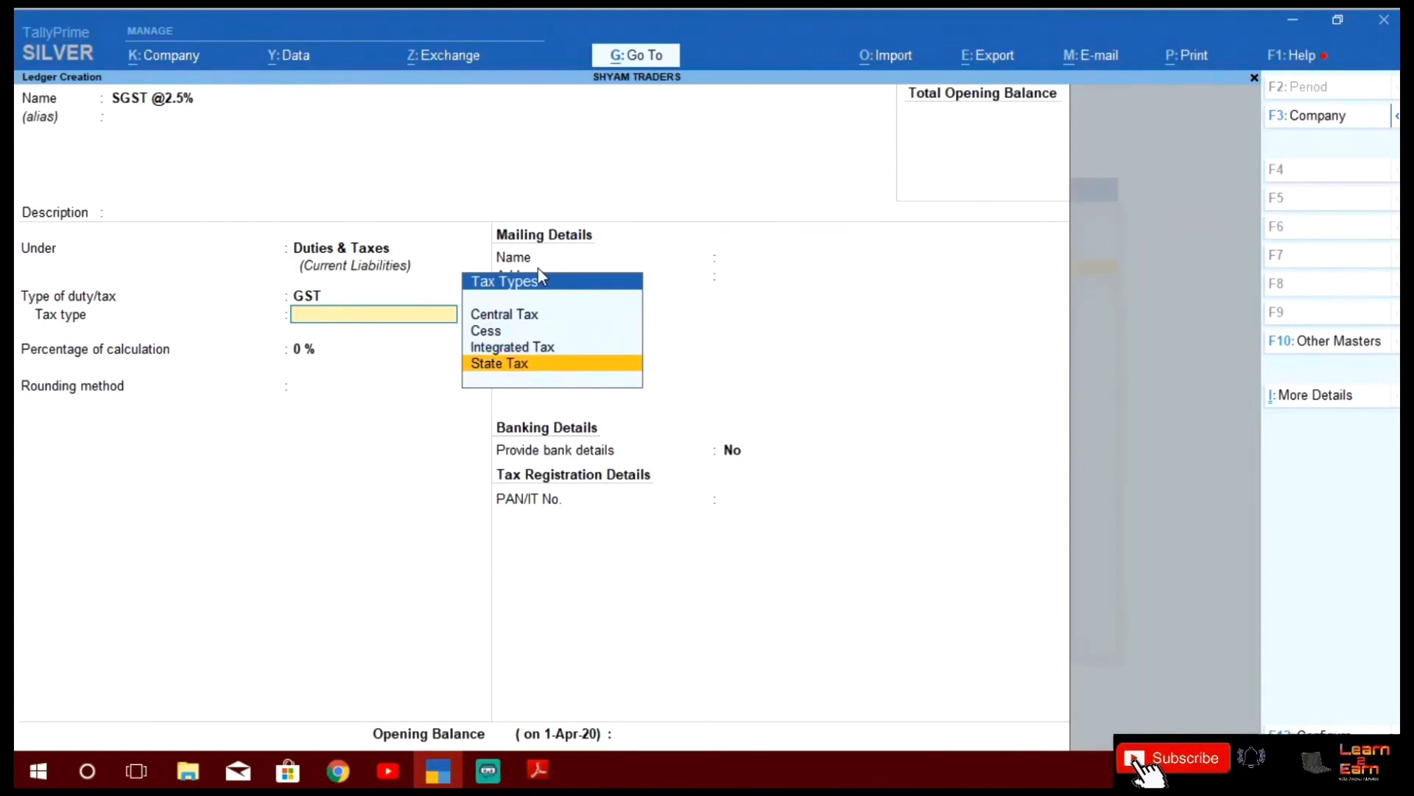
{"action": "key", "text": "Return"}
{"action": "type", "text": "2.5"}
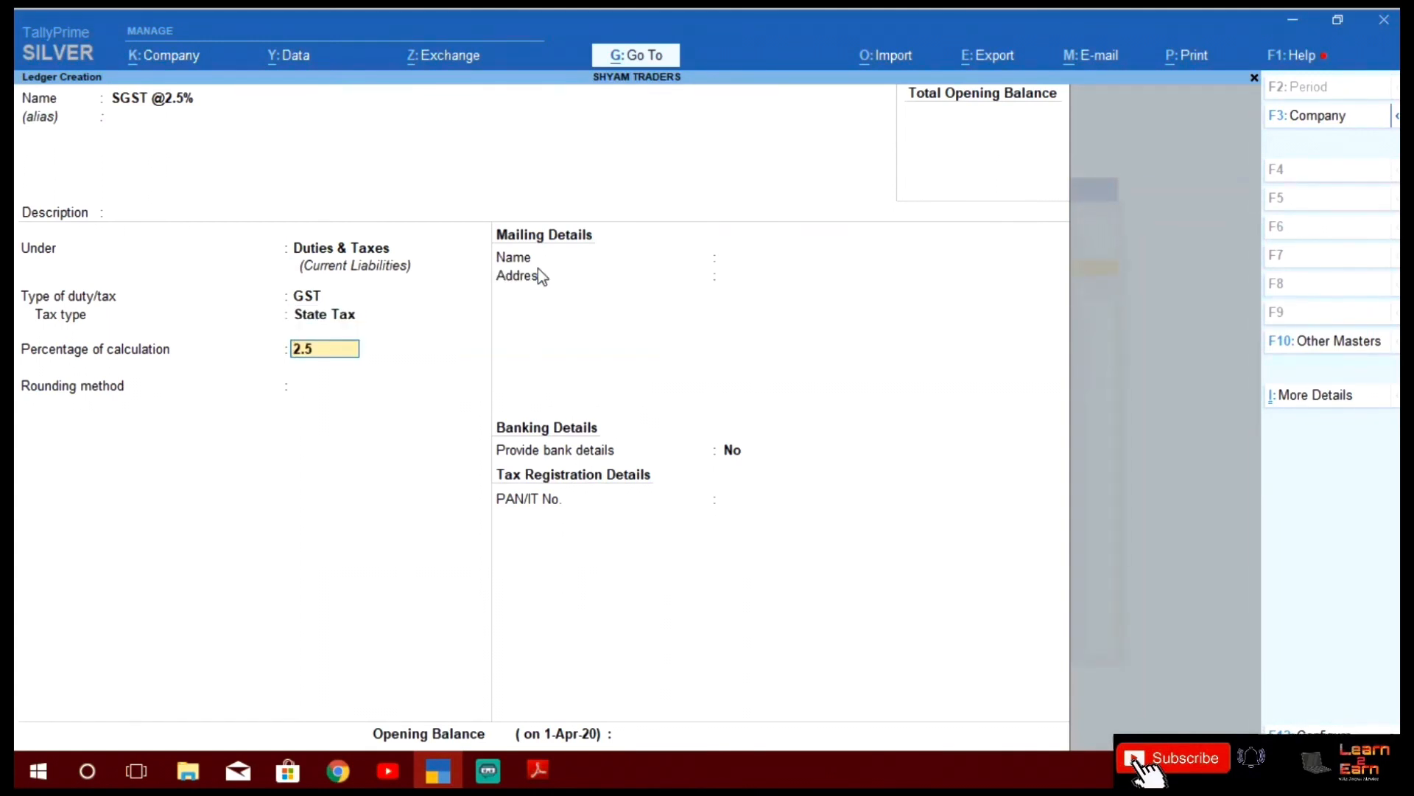
{"action": "key", "text": "Return"}
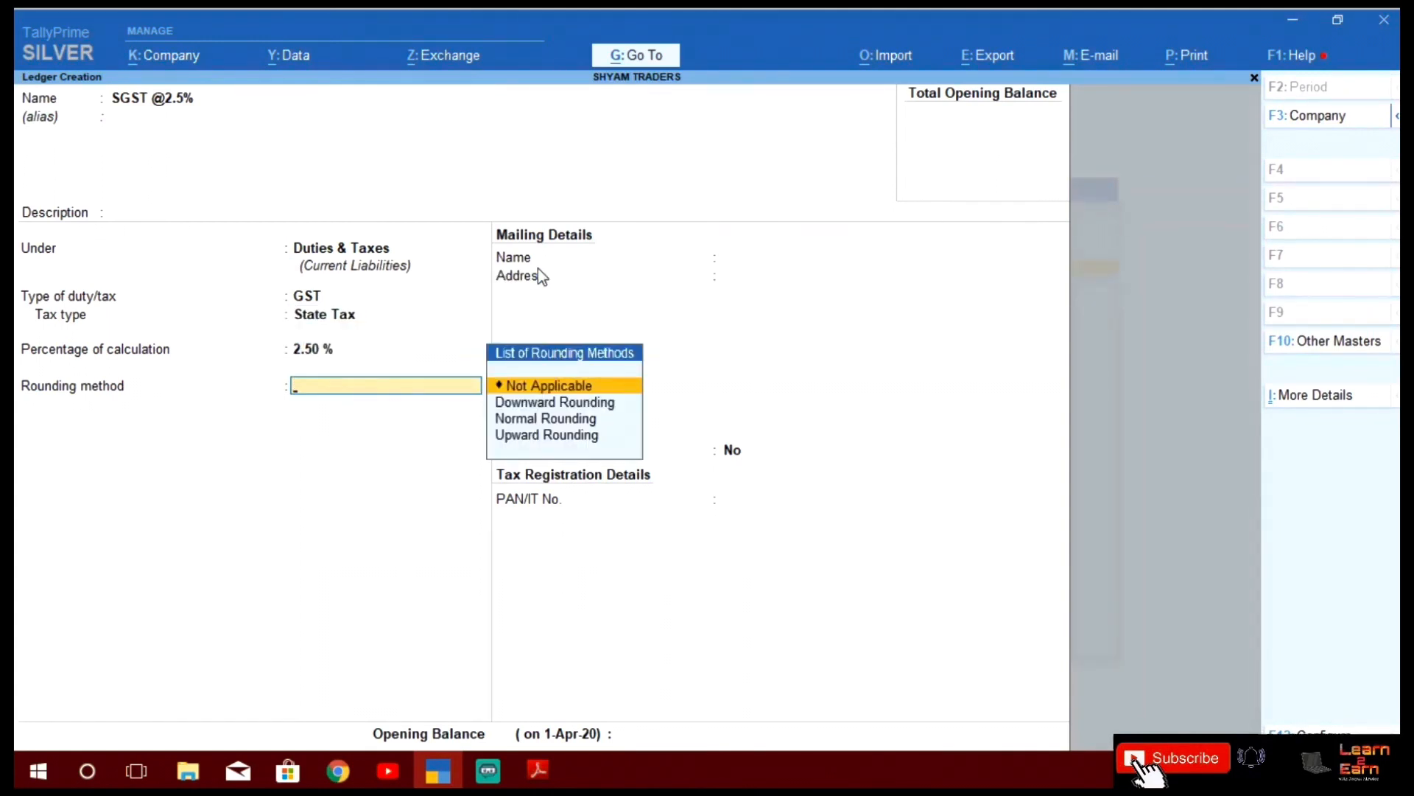
{"action": "key", "text": "Return"}
{"action": "key", "text": "Return"}
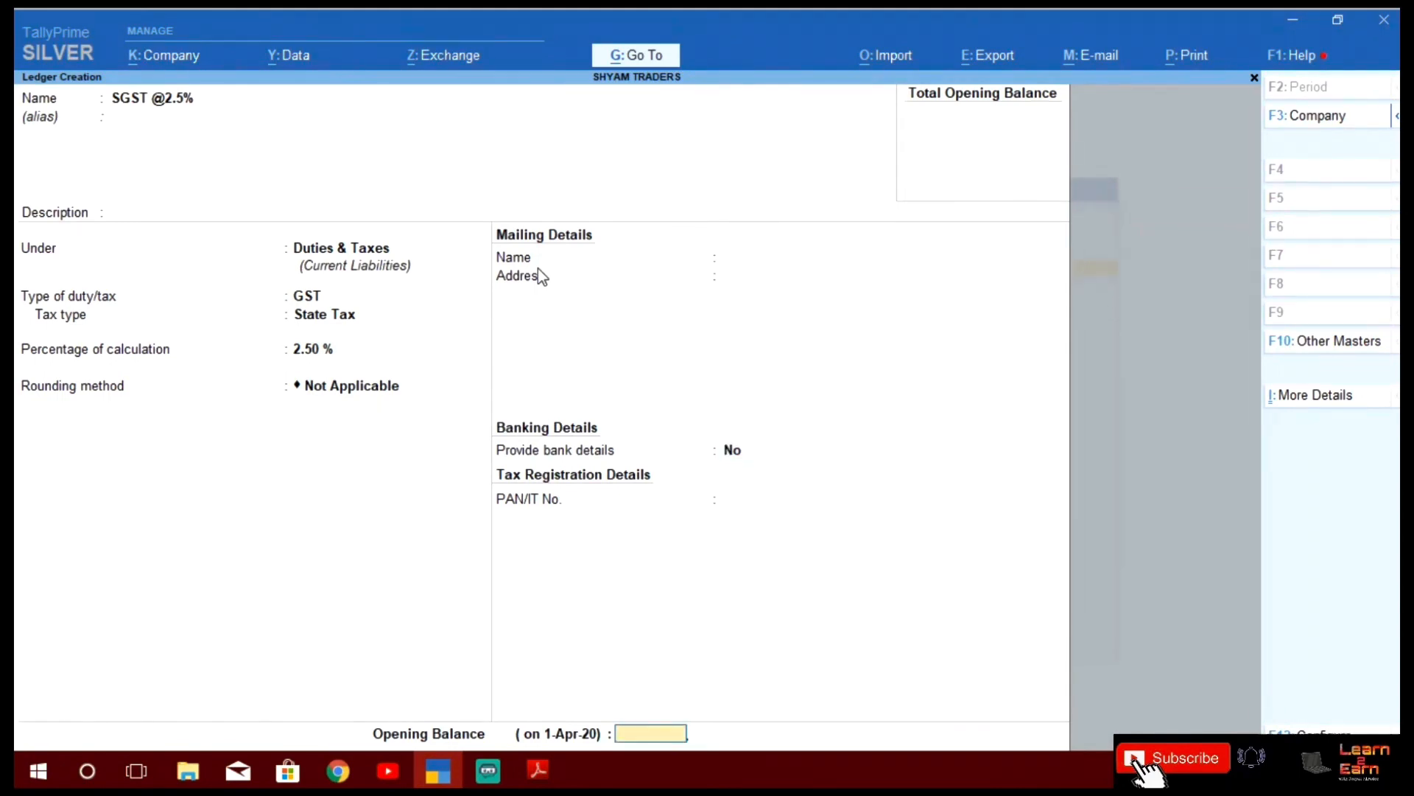
{"action": "key", "text": "Return"}
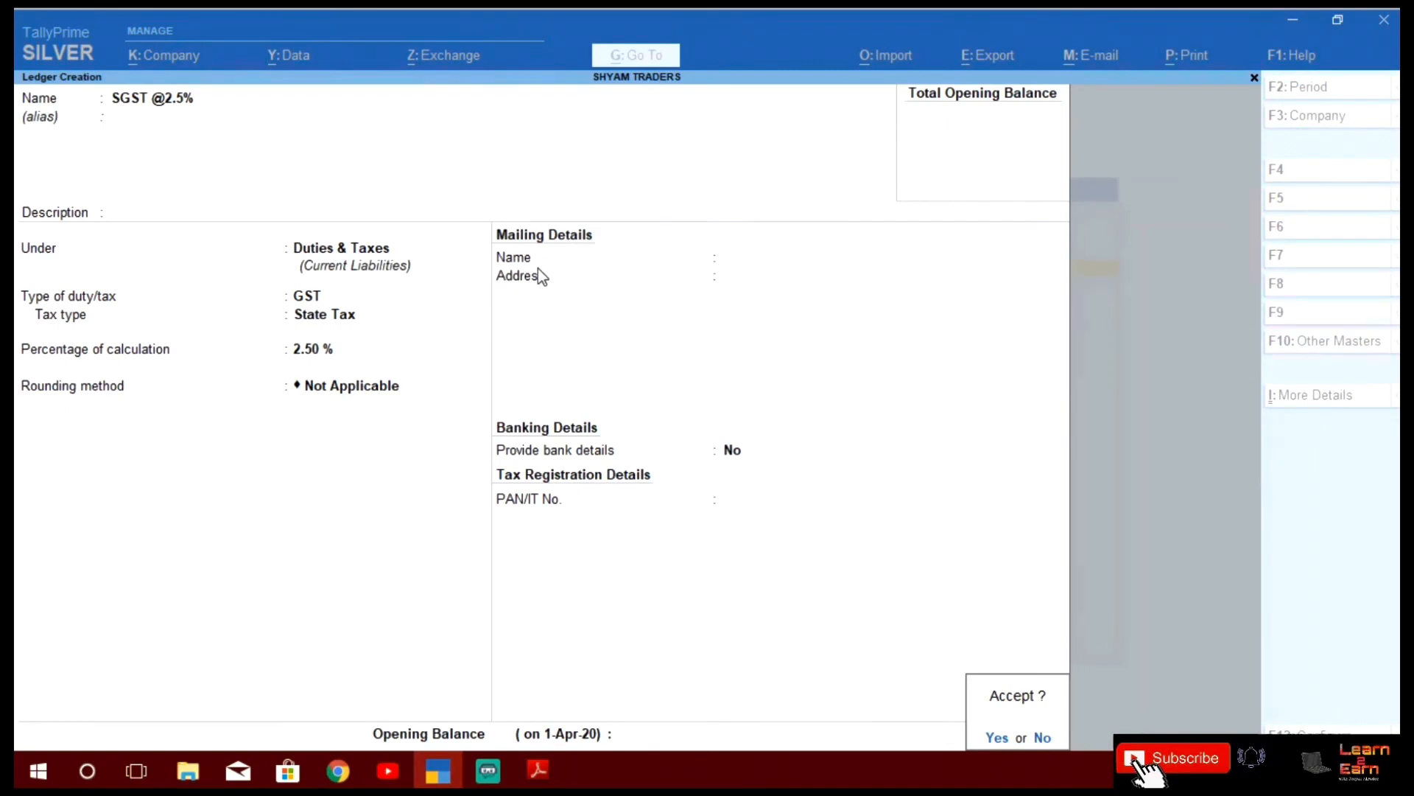
{"action": "key", "text": "Return"}
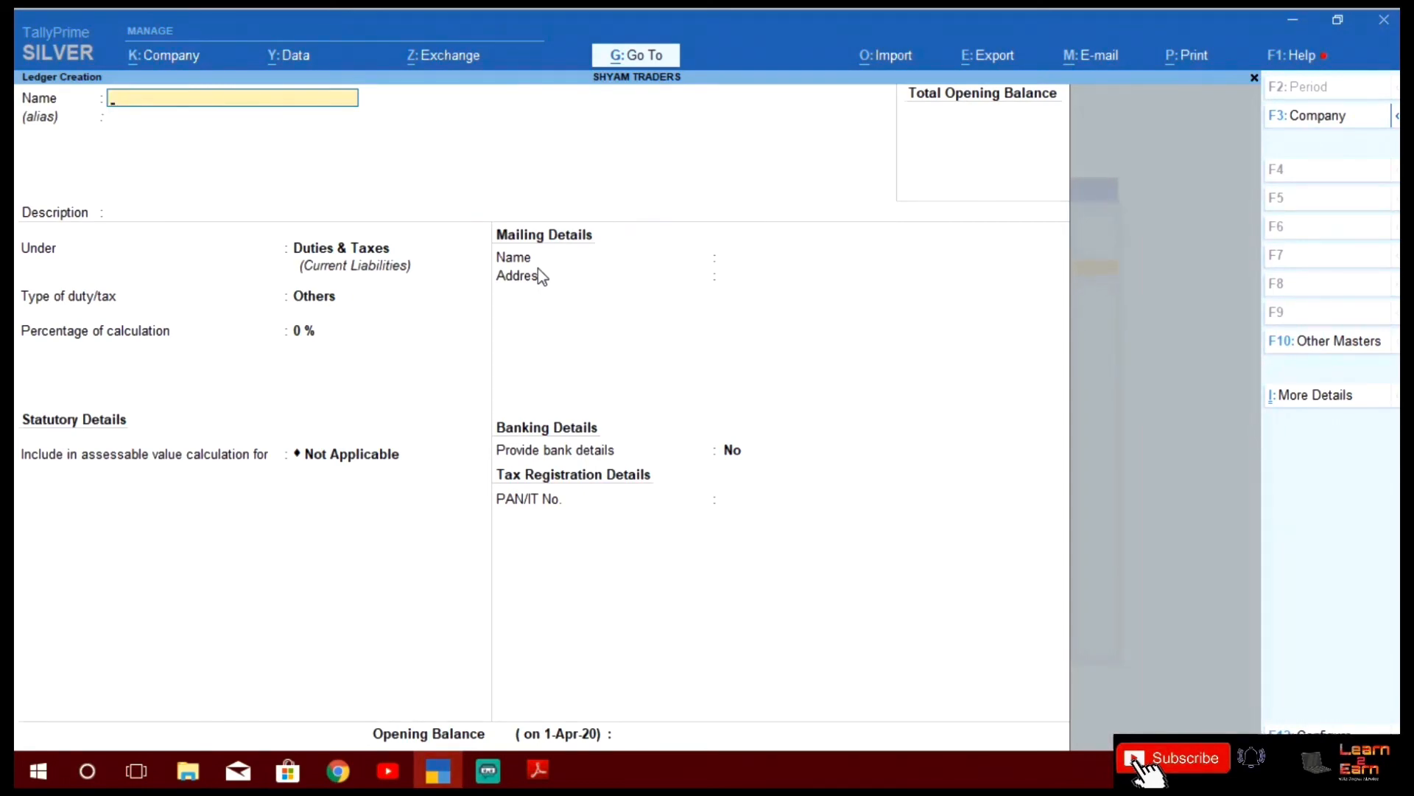
Name a new ledger IGST @ 5% under Duties & Taxes with duty type GST
{"action": "type", "text": "GST @ 5%"}
{"action": "key", "text": "Return"}
{"action": "key", "text": "Return"}
{"action": "key", "text": "Return"}
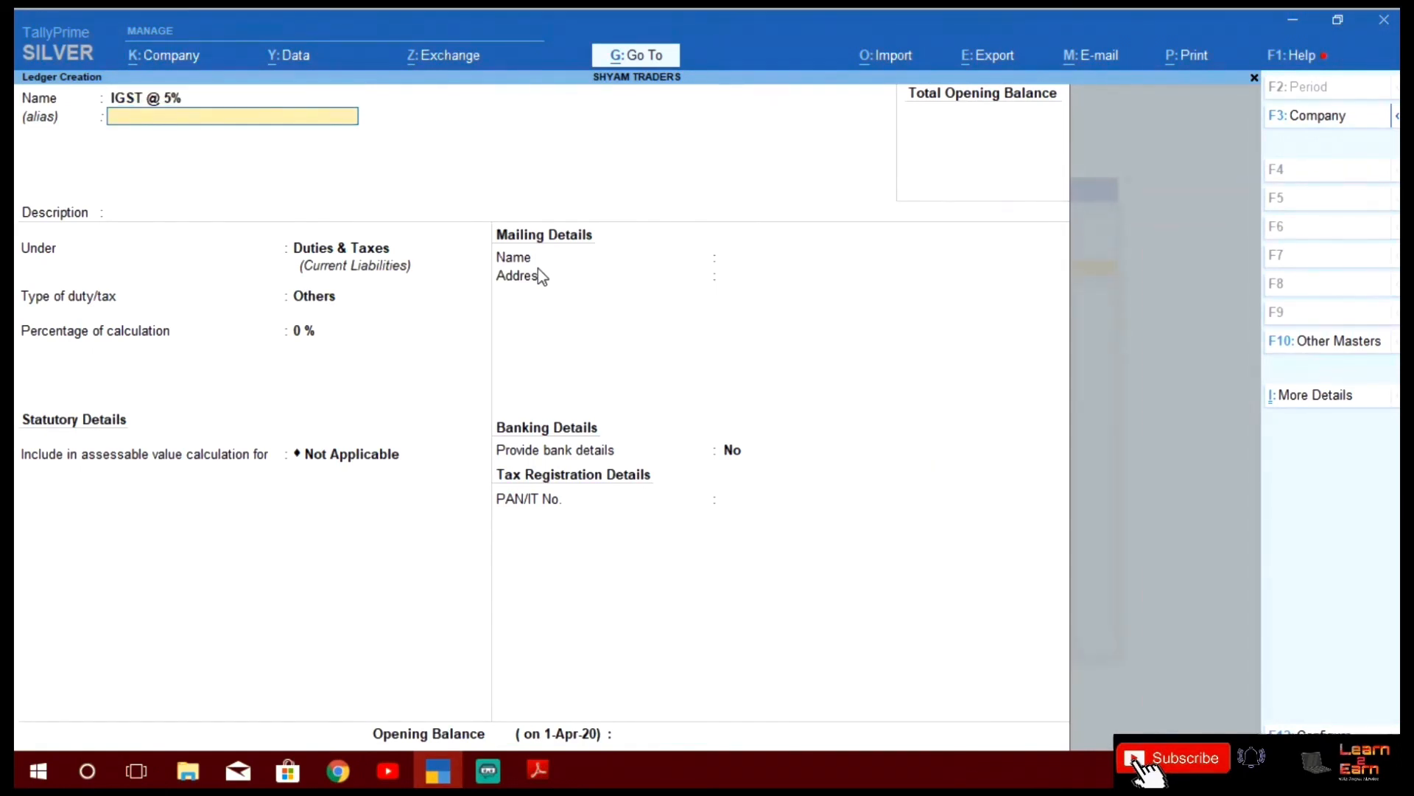
{"action": "key", "text": "Return"}
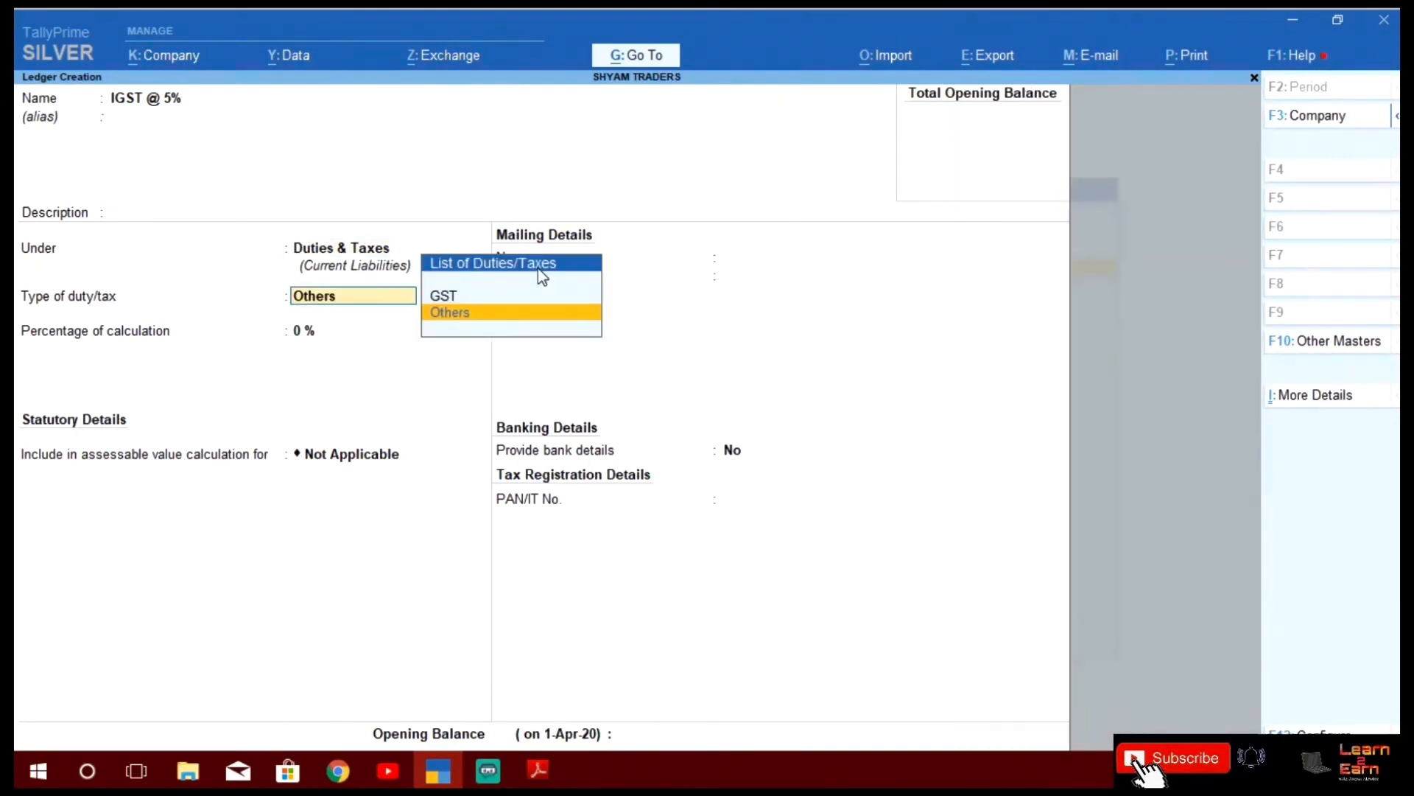
{"action": "key", "text": "Up"}
{"action": "key", "text": "Return"}
Set it as Integrated Tax at 5%, save it, and scroll down the PDF ledger list
{"action": "key", "text": "Down"}
{"action": "key", "text": "Down"}
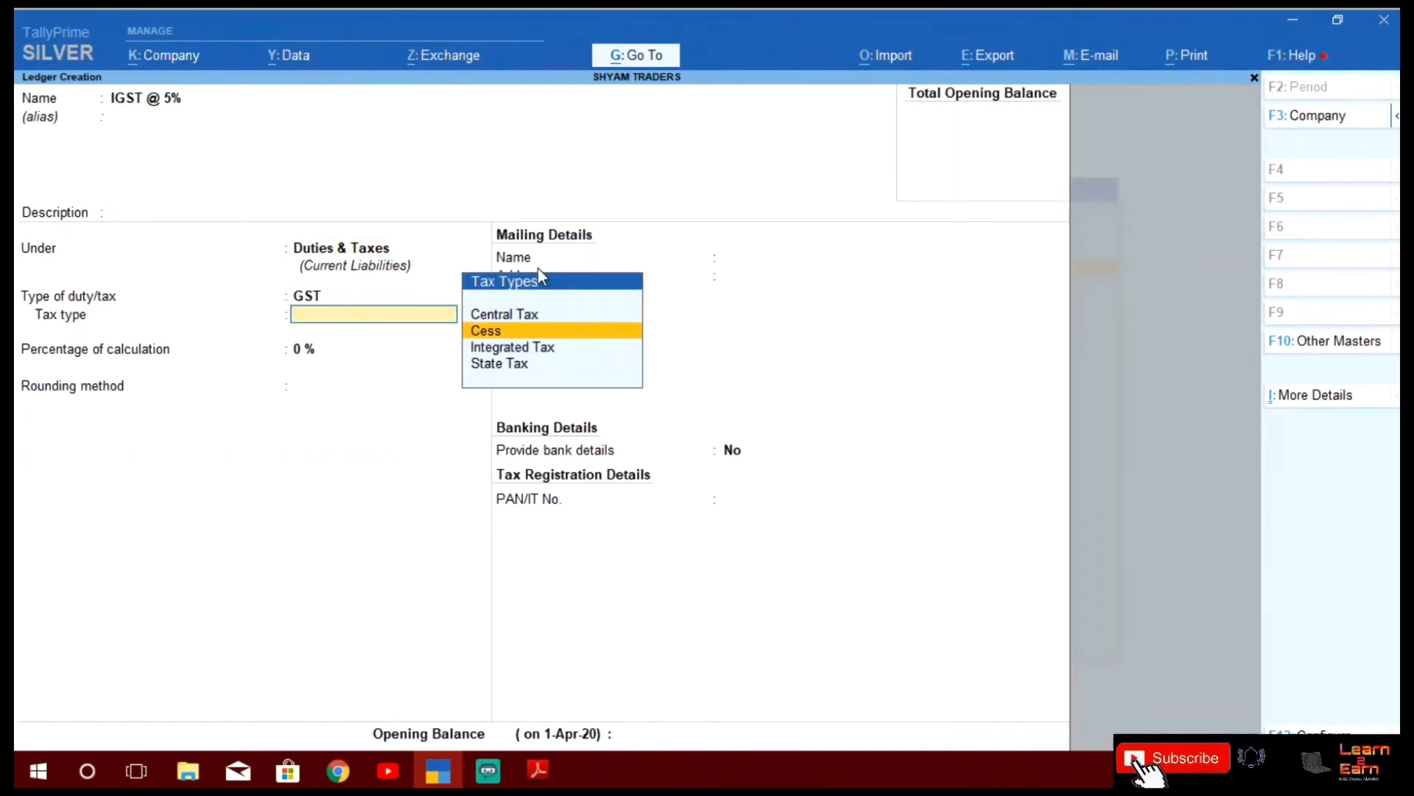
{"action": "key", "text": "Return"}
{"action": "type", "text": "5"}
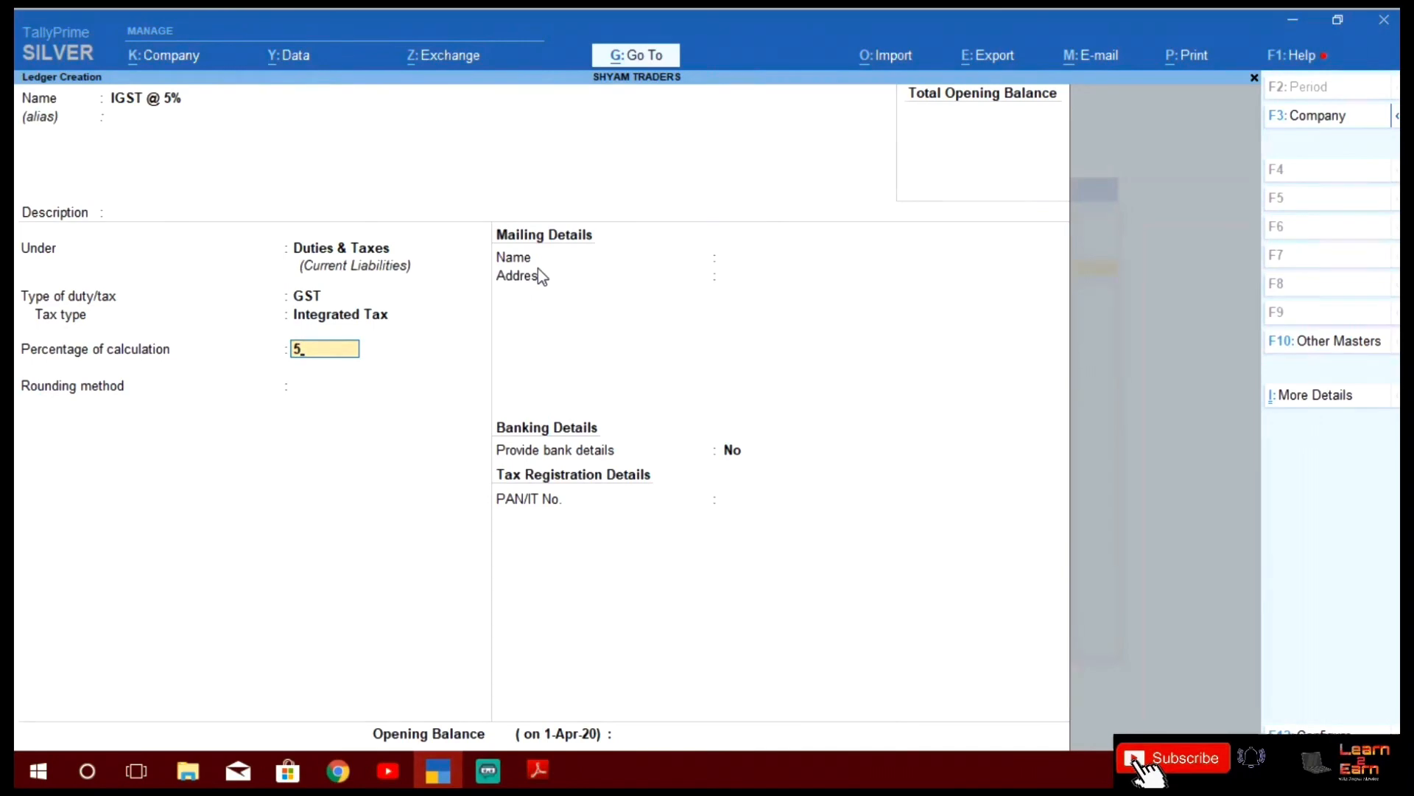
{"action": "type", "text": "%"}
{"action": "key", "text": "Return"}
{"action": "key", "text": "Return"}
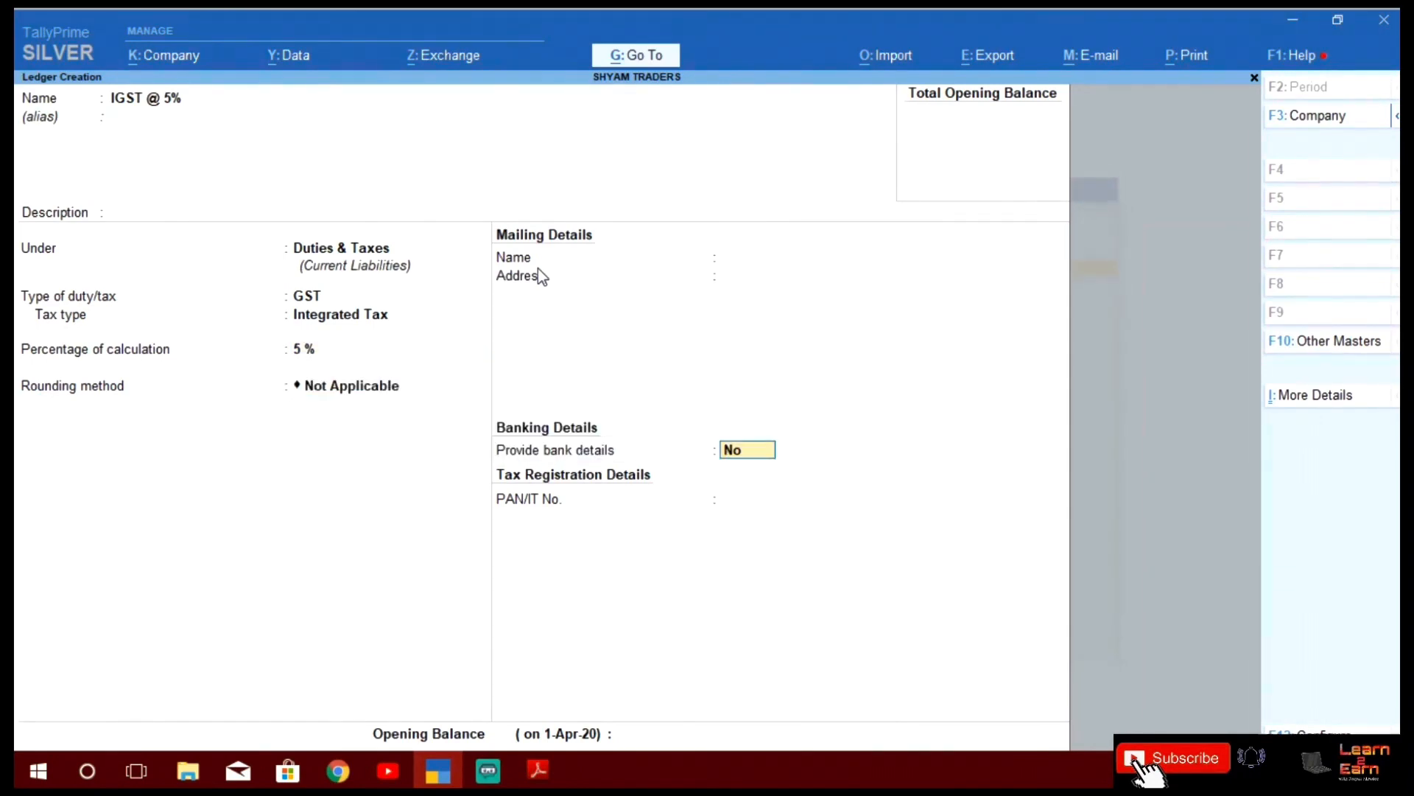
{"action": "key", "text": "Return"}
{"action": "key", "text": "Return"}
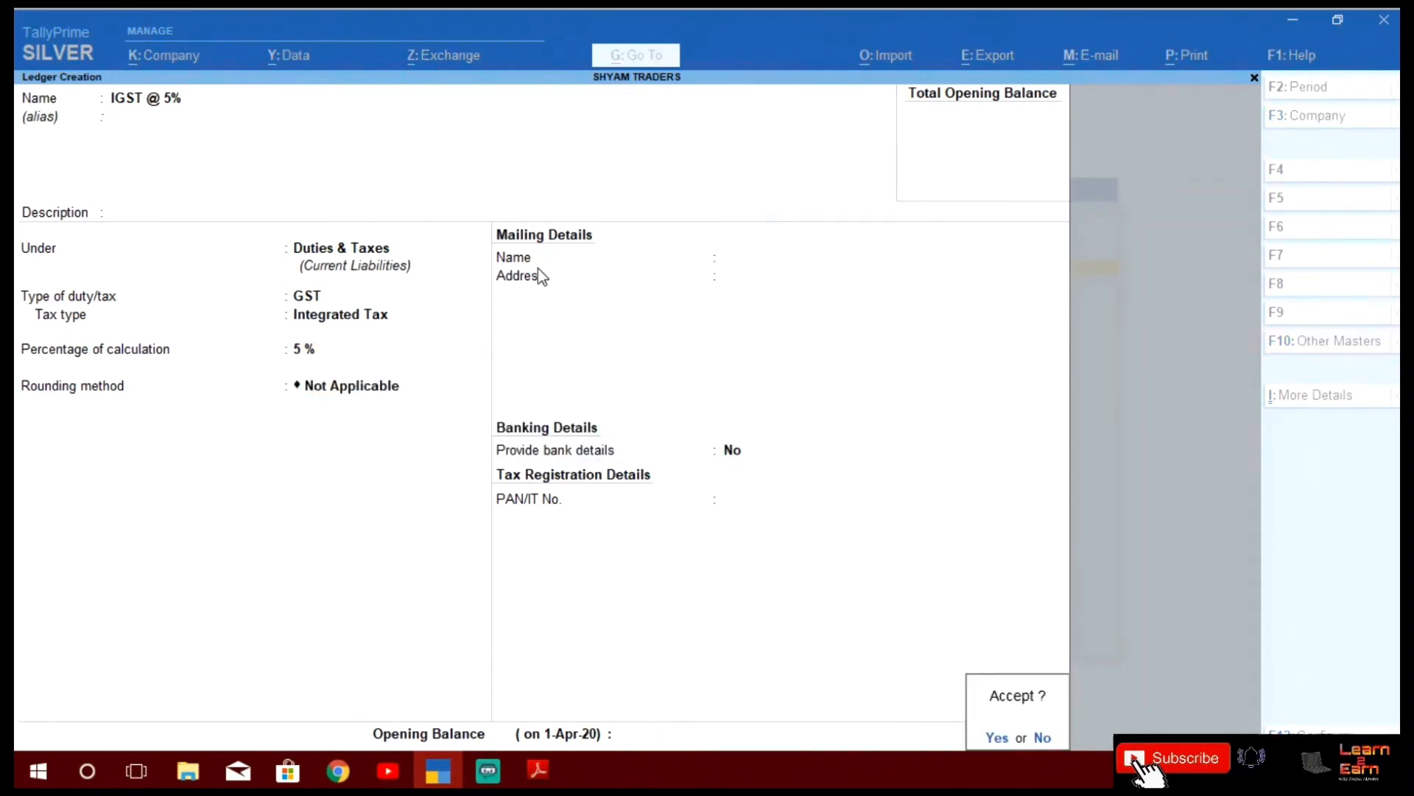
{"action": "key", "text": "Return"}
{"action": "key", "text": "alt+Tab"}
{"action": "scroll", "coordinate": [542, 277], "scroll_direction": "down", "scroll_amount": 1}
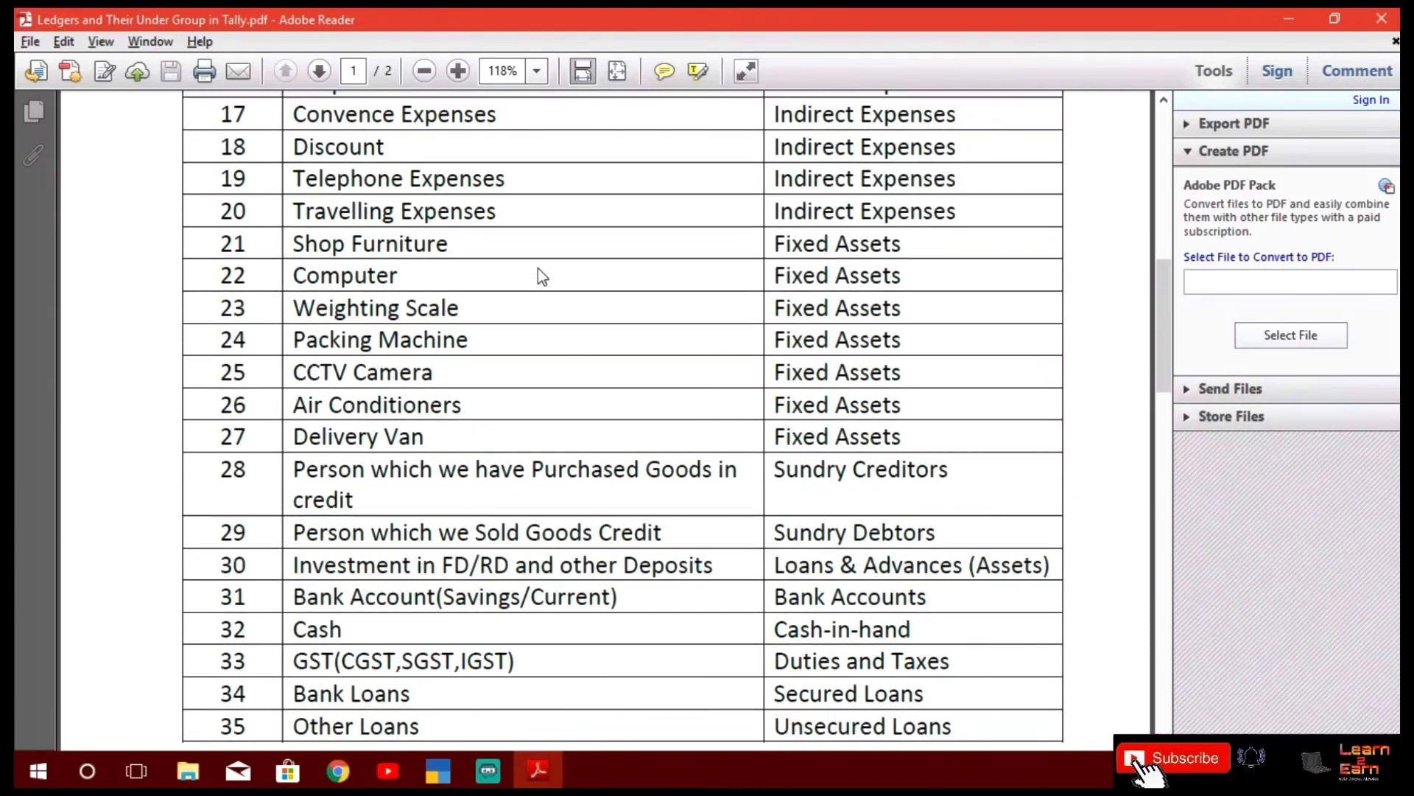
Discard the blank ledger creation form without saving and return to the Gateway of Tally
{"action": "key", "text": "alt+Tab"}
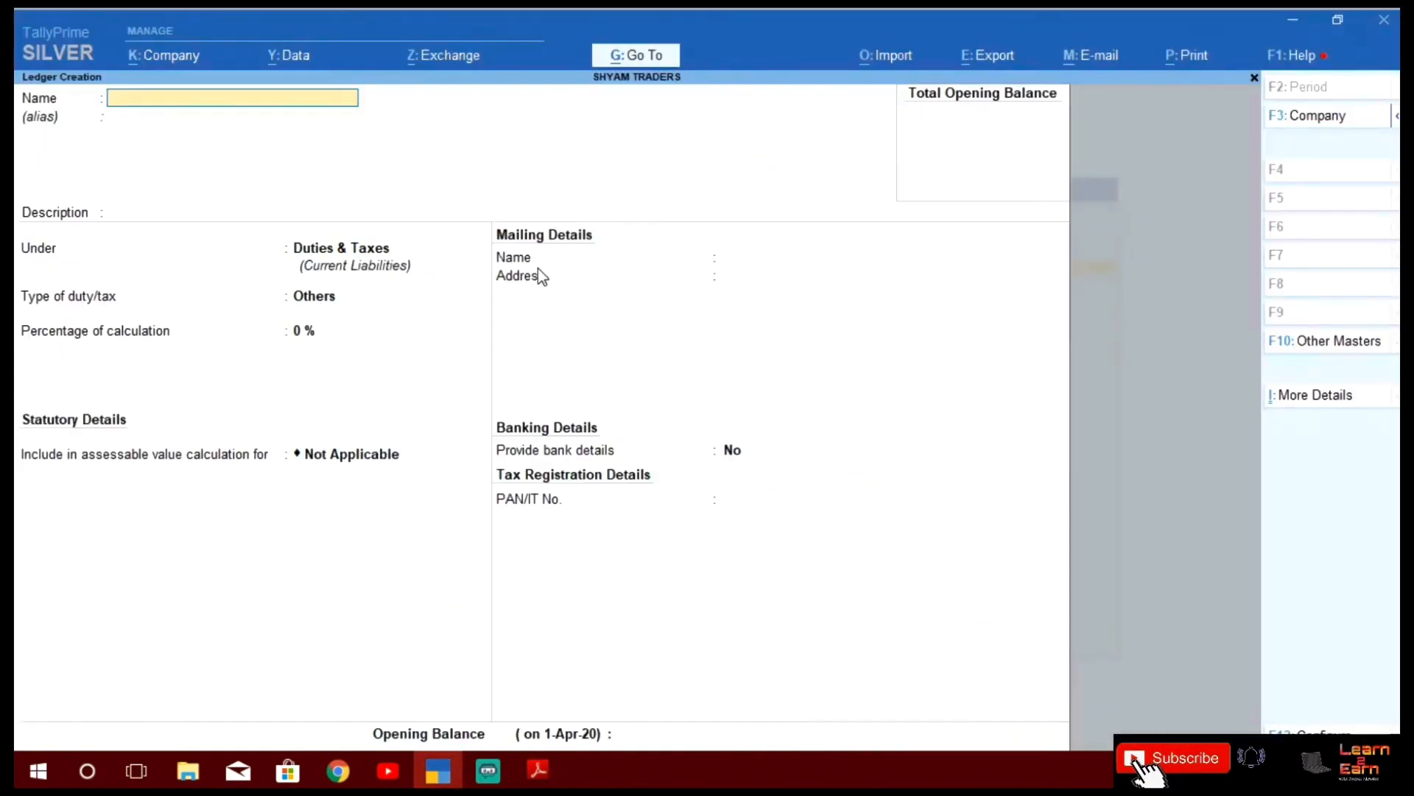
{"action": "key", "text": "Escape"}
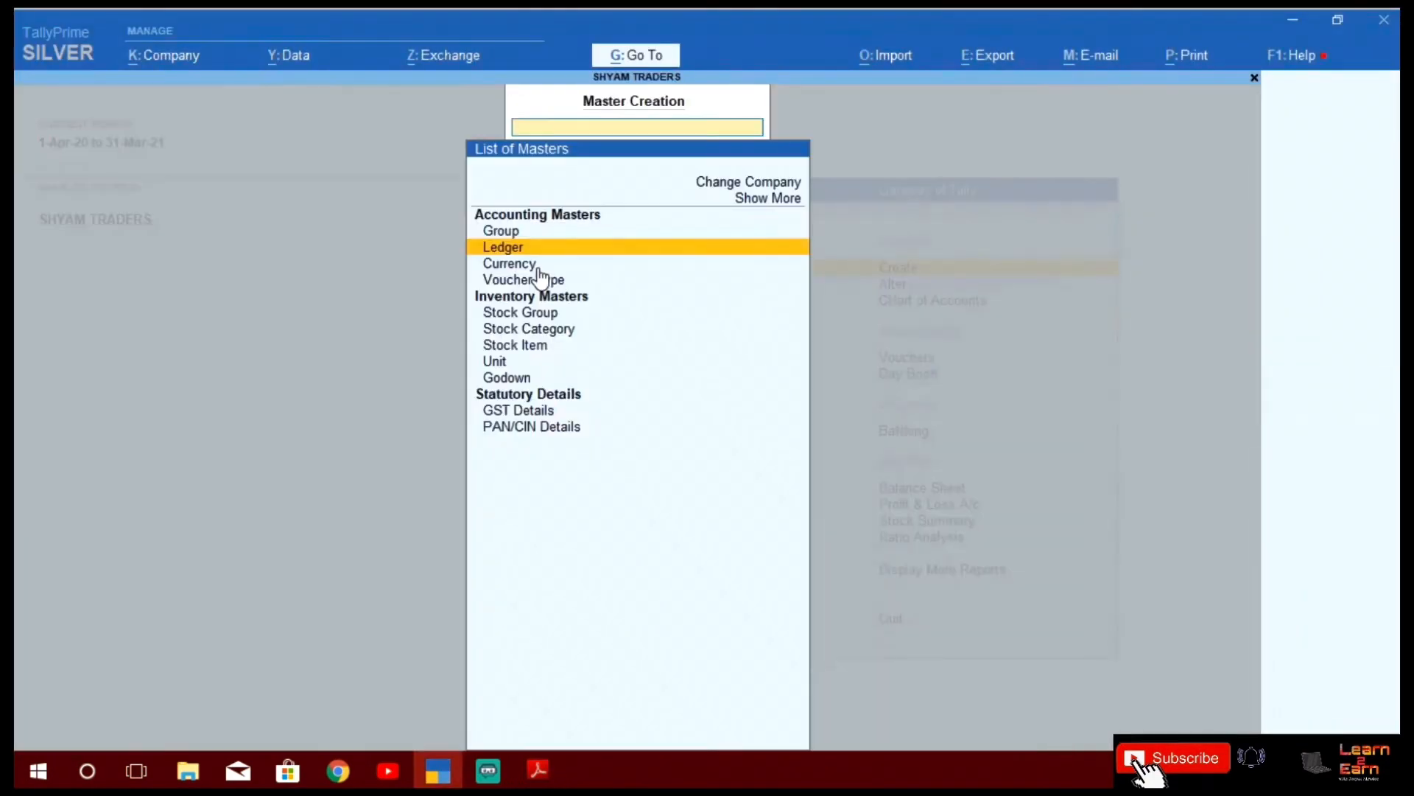
{"action": "key", "text": "Escape"}
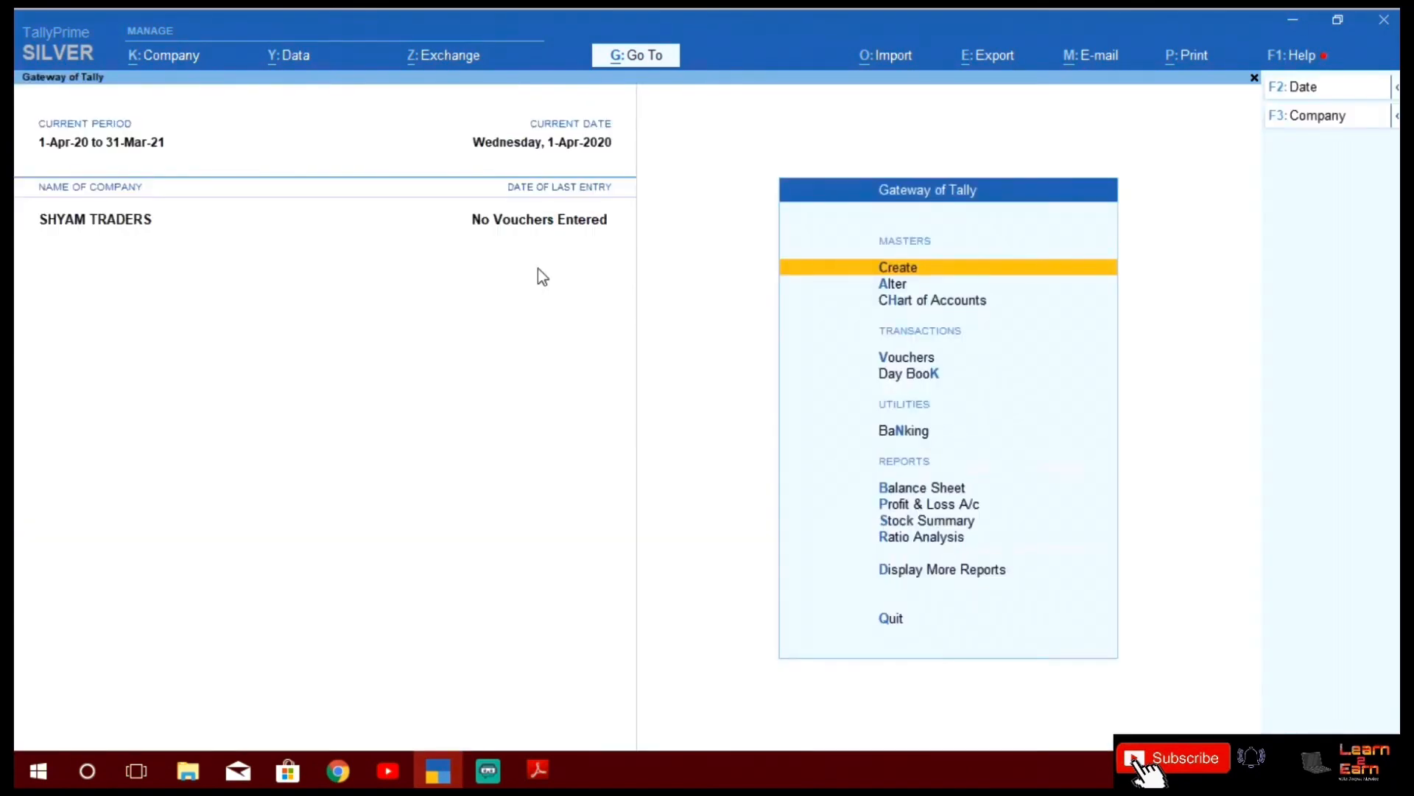
{"action": "key", "text": "Return"}
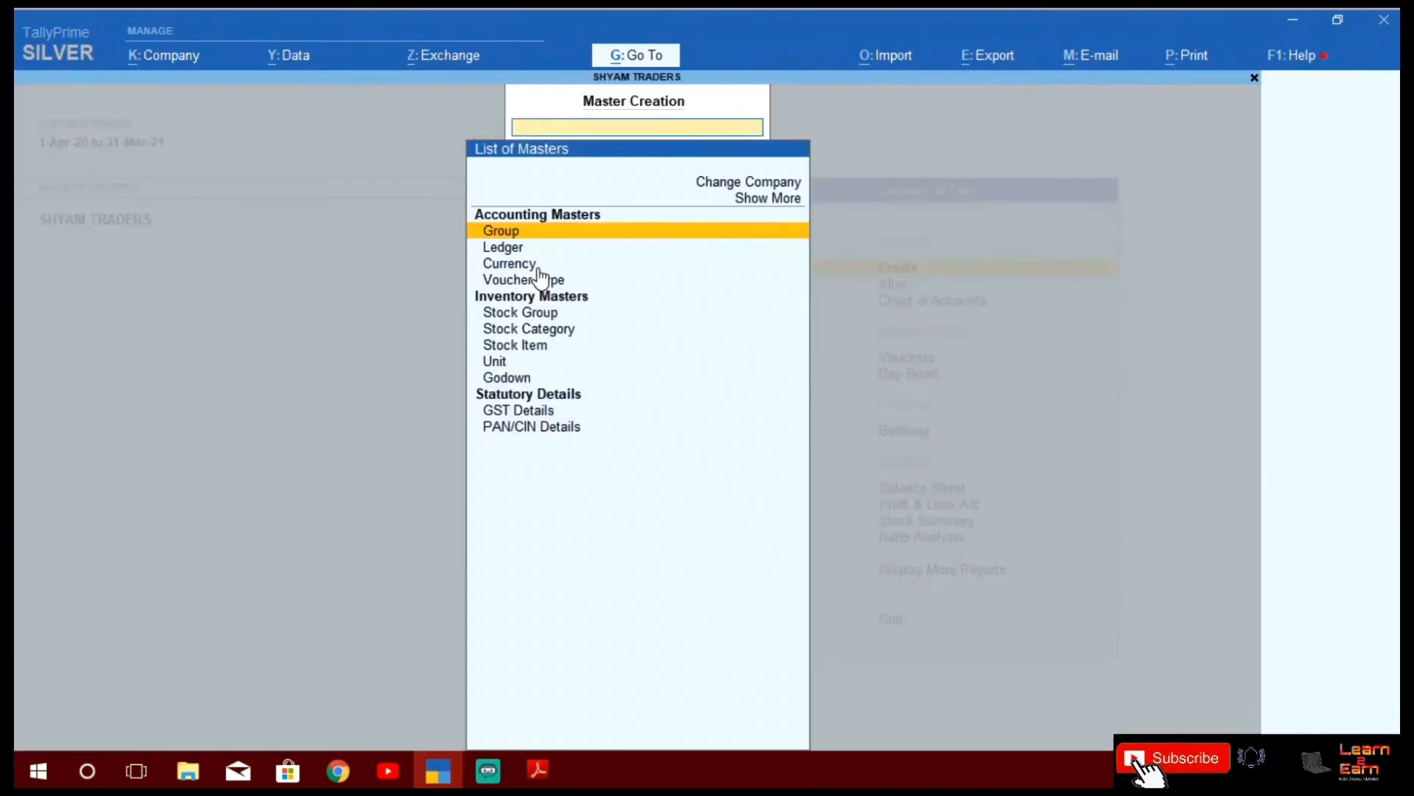
{"action": "key", "text": "Down"}
{"action": "key", "text": "Return"}
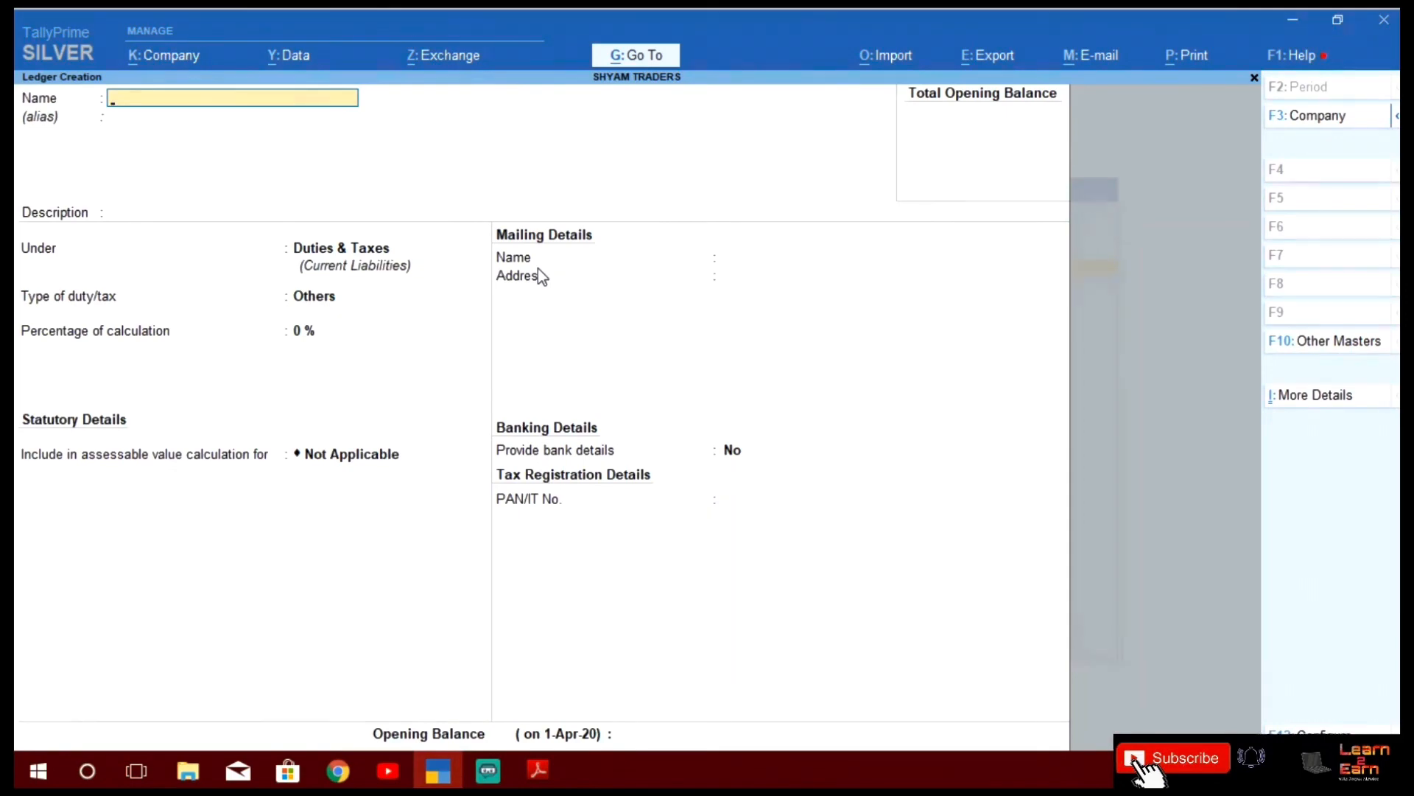
{"action": "key", "text": "Escape"}
{"action": "key", "text": "Return"}
{"action": "key", "text": "Down"}
{"action": "key", "text": "Escape"}
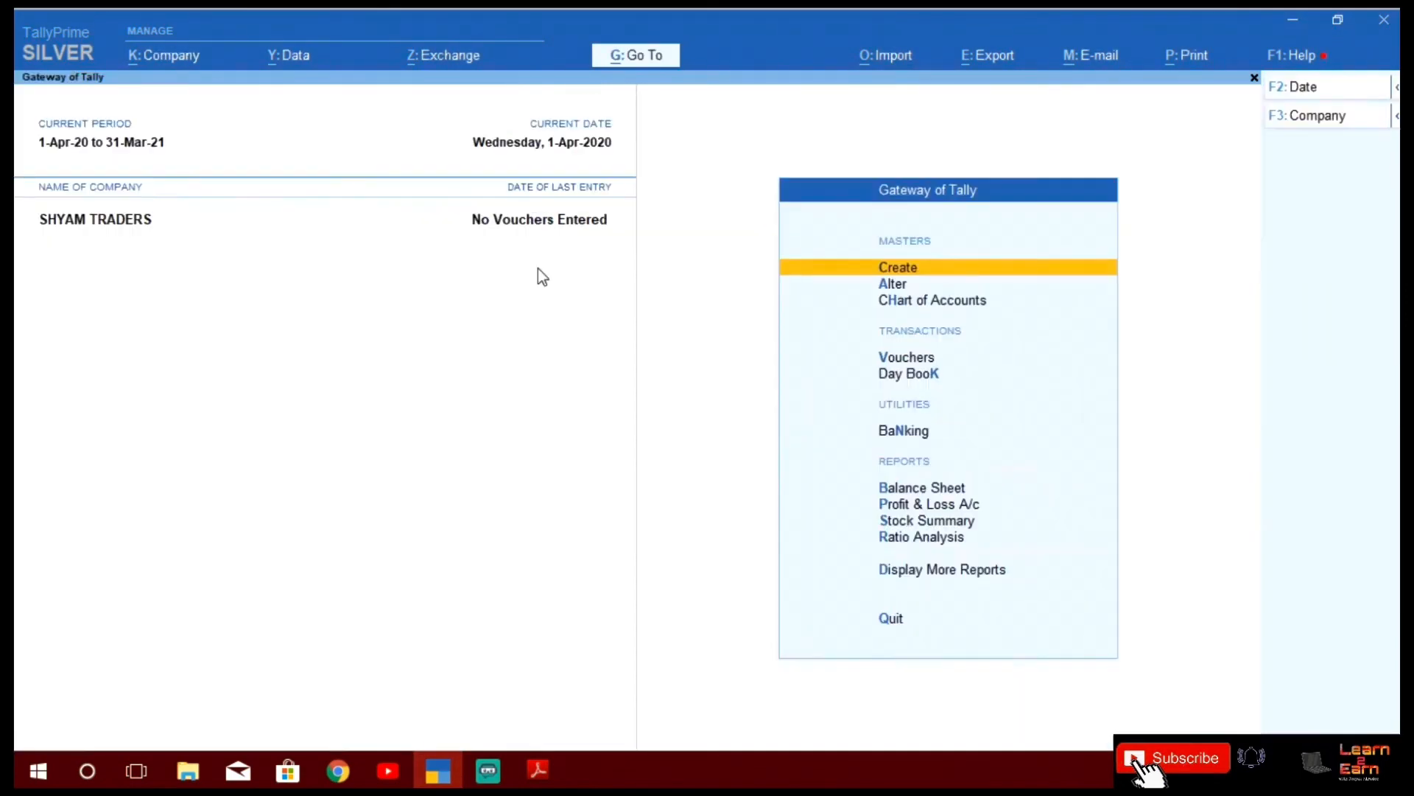
Browse the List of Ledgers under Alter to check the CGST, SGST and IGST entries
{"action": "key", "text": "Down"}
{"action": "key", "text": "Return"}
{"action": "key", "text": "Down"}
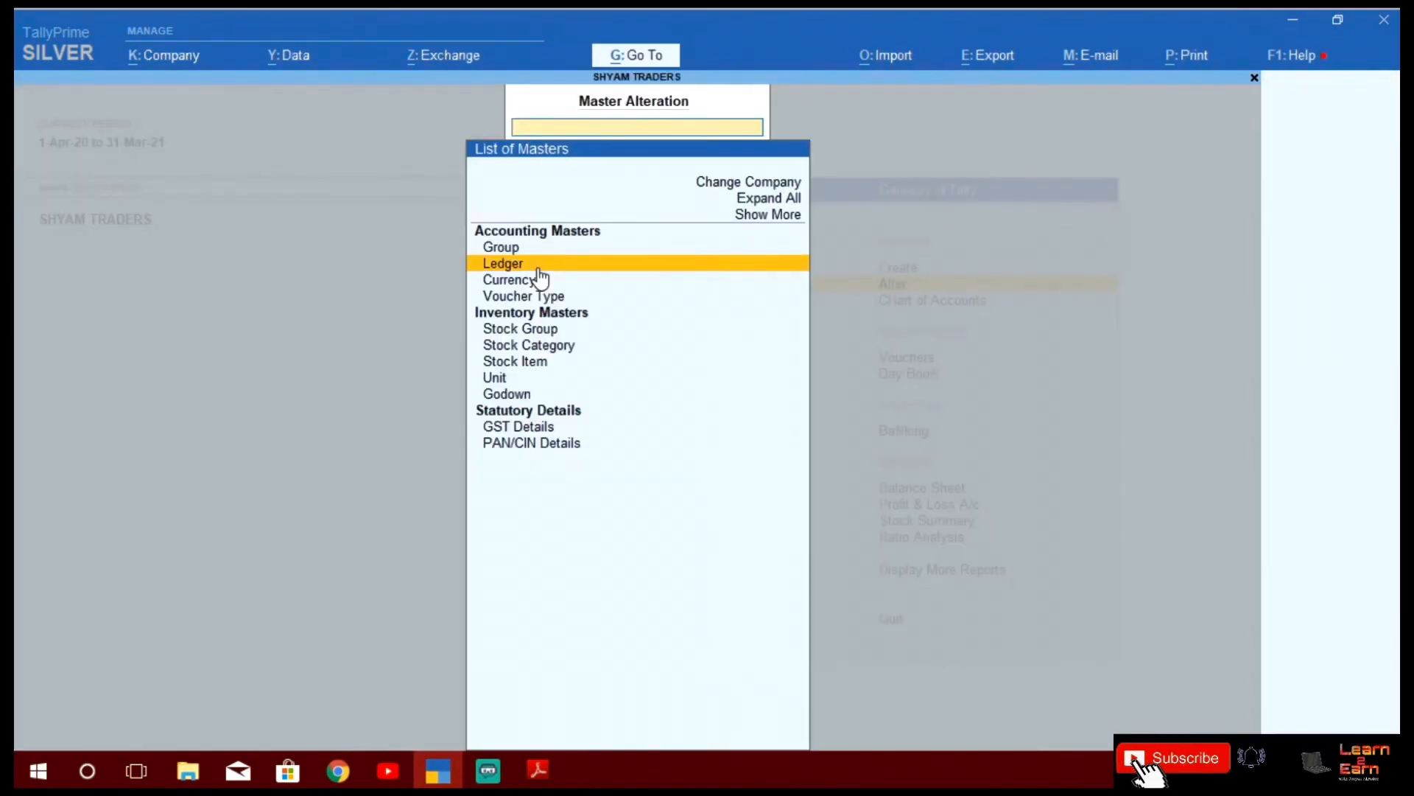
{"action": "key", "text": "Return"}
{"action": "key", "text": "Down"}
{"action": "key", "text": "Down"}
{"action": "key", "text": "Down"}
{"action": "key", "text": "Down"}
{"action": "key", "text": "Down"}
{"action": "key", "text": "Down"}
{"action": "key", "text": "Down"}
{"action": "key", "text": "Down"}
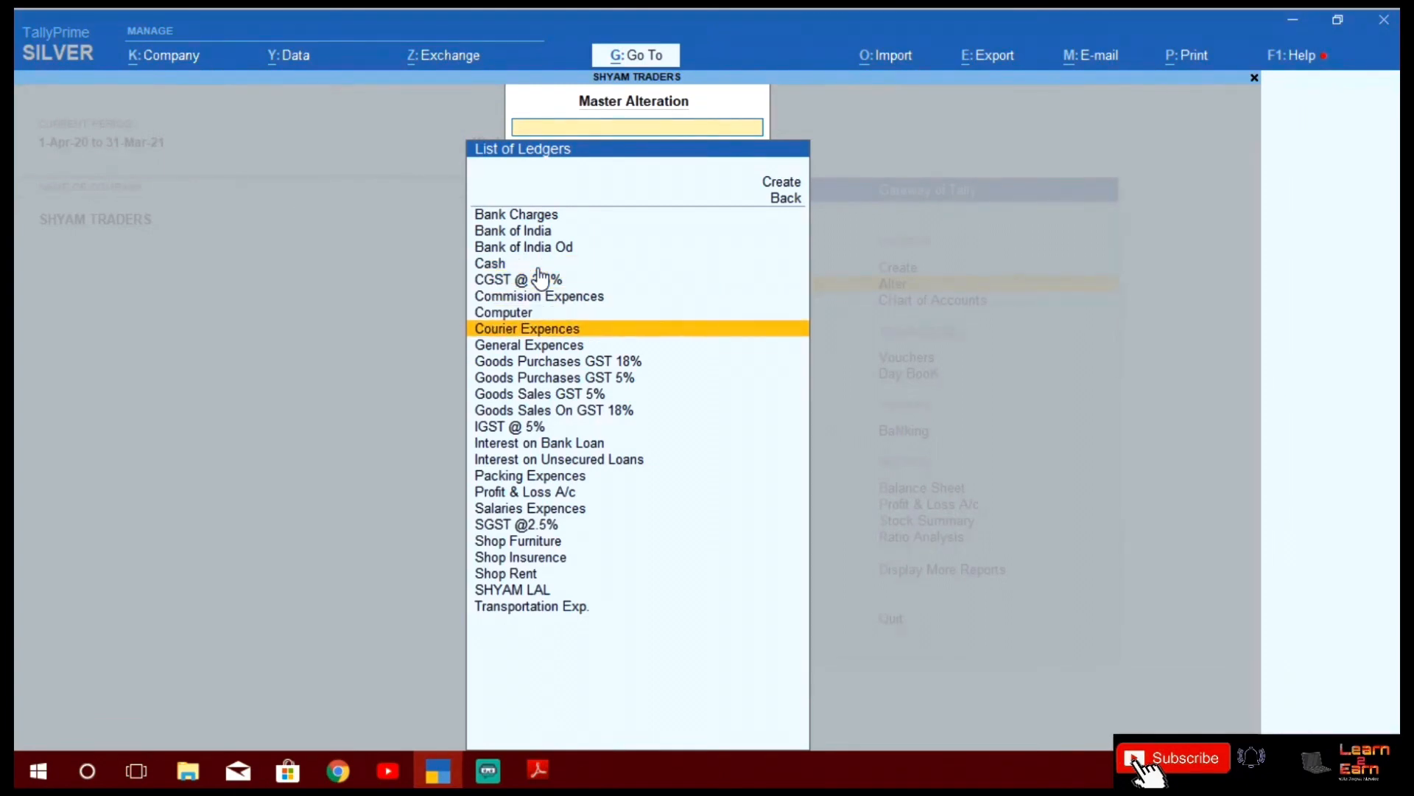
{"action": "key", "text": "Down"}
{"action": "key", "text": "Down"}
{"action": "key", "text": "Down"}
{"action": "key", "text": "Down"}
{"action": "key", "text": "Down"}
{"action": "key", "text": "Down"}
{"action": "key", "text": "Down"}
{"action": "key", "text": "Down"}
{"action": "key", "text": "Down"}
{"action": "key", "text": "Down"}
{"action": "key", "text": "Down"}
{"action": "key", "text": "Down"}
{"action": "key", "text": "Down"}
{"action": "key", "text": "Down"}
{"action": "key", "text": "Down"}
{"action": "key", "text": "Down"}
{"action": "key", "text": "Up"}
{"action": "key", "text": "Up"}
{"action": "key", "text": "Up"}
{"action": "key", "text": "Up"}
{"action": "key", "text": "Up"}
{"action": "key", "text": "Up"}
{"action": "key", "text": "Up"}
{"action": "key", "text": "Up"}
{"action": "key", "text": "Up"}
{"action": "key", "text": "Up"}
{"action": "key", "text": "Up"}
{"action": "key", "text": "Up"}
{"action": "key", "text": "Up"}
{"action": "key", "text": "Up"}
{"action": "key", "text": "Up"}
{"action": "key", "text": "Up"}
{"action": "key", "text": "Up"}
{"action": "key", "text": "Up"}
{"action": "key", "text": "Up"}
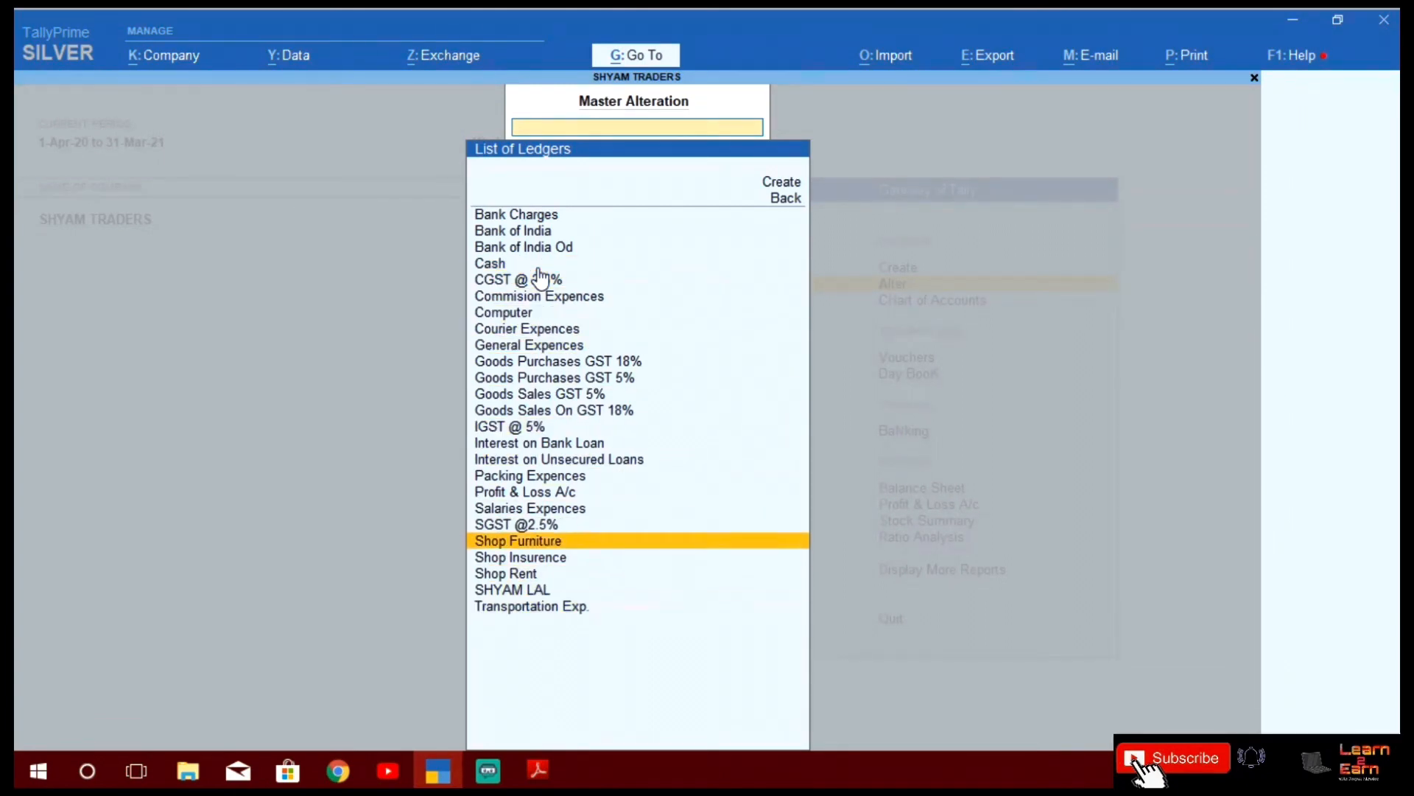
{"action": "key", "text": "Up"}
{"action": "key", "text": "Up"}
{"action": "key", "text": "Up"}
{"action": "key", "text": "Up"}
{"action": "key", "text": "Up"}
{"action": "key", "text": "Down"}
{"action": "key", "text": "Down"}
{"action": "key", "text": "Down"}
{"action": "key", "text": "Down"}
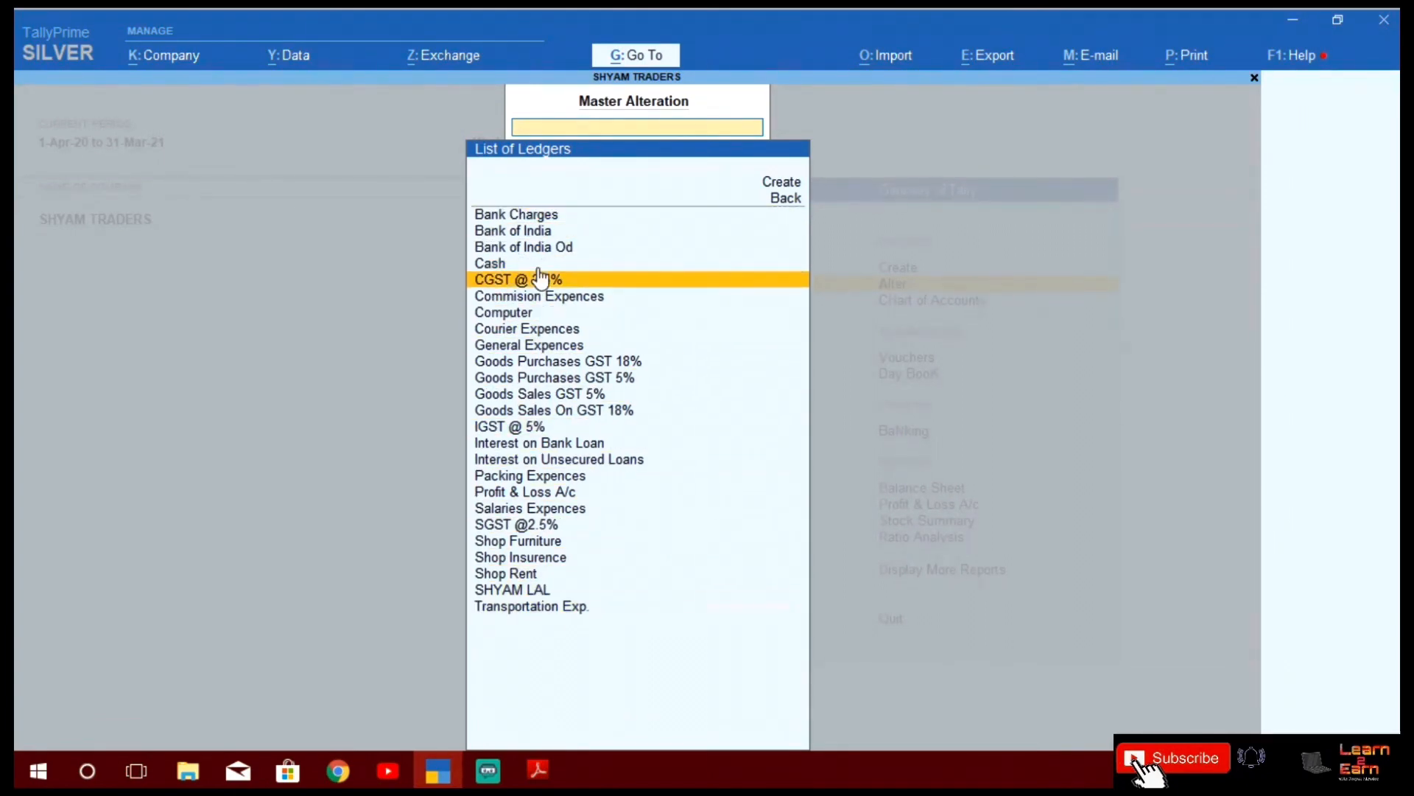
{"action": "key", "text": "Escape"}
{"action": "key", "text": "Escape"}
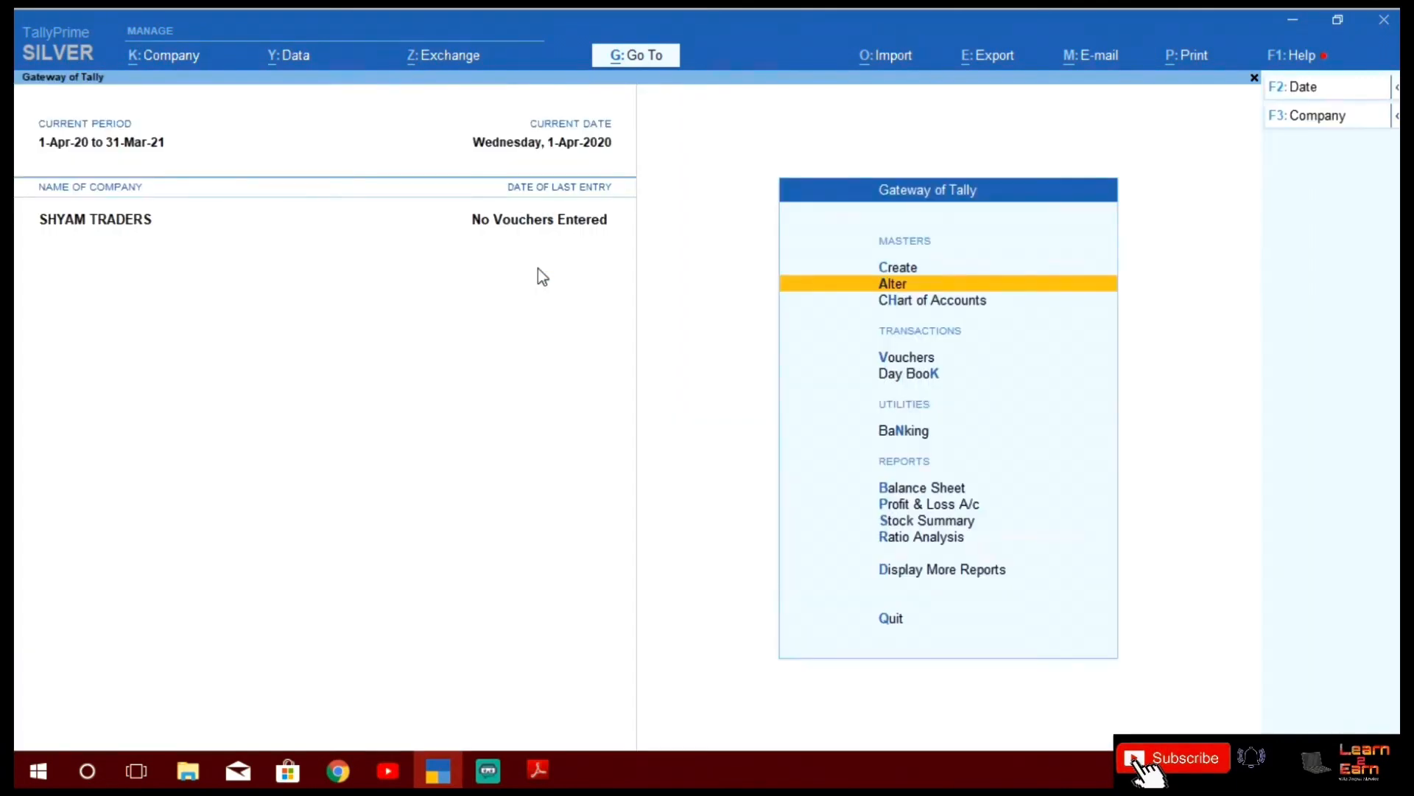
{"action": "key", "text": "Down"}
{"action": "key", "text": "Down"}
{"action": "key", "text": "Down"}
{"action": "key", "text": "Up"}
{"action": "key", "text": "Up"}
{"action": "key", "text": "Up"}
{"action": "key", "text": "Up"}
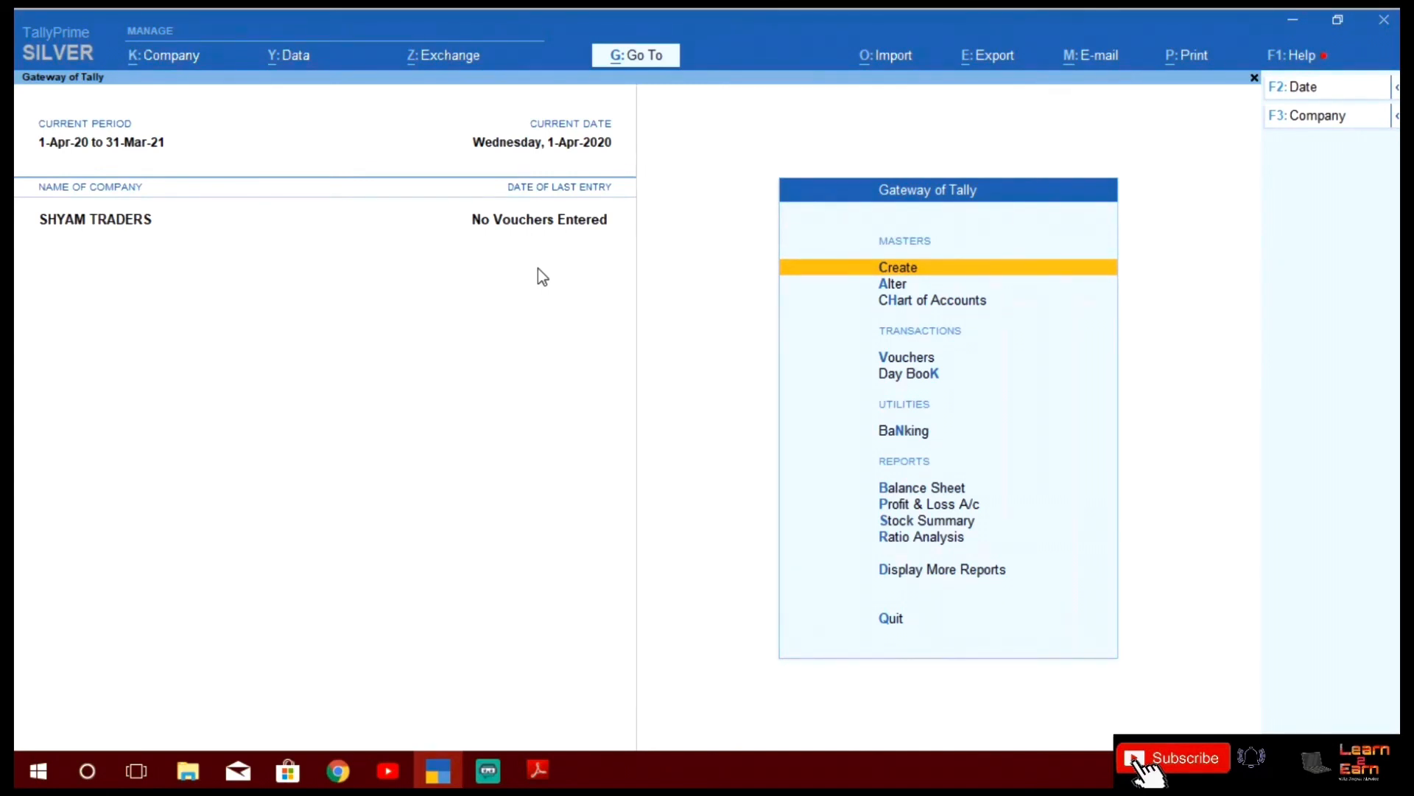
{"action": "key", "text": "Down"}
{"action": "key", "text": "Down"}
{"action": "key", "text": "Down"}
{"action": "key", "text": "Down"}
{"action": "key", "text": "Down"}
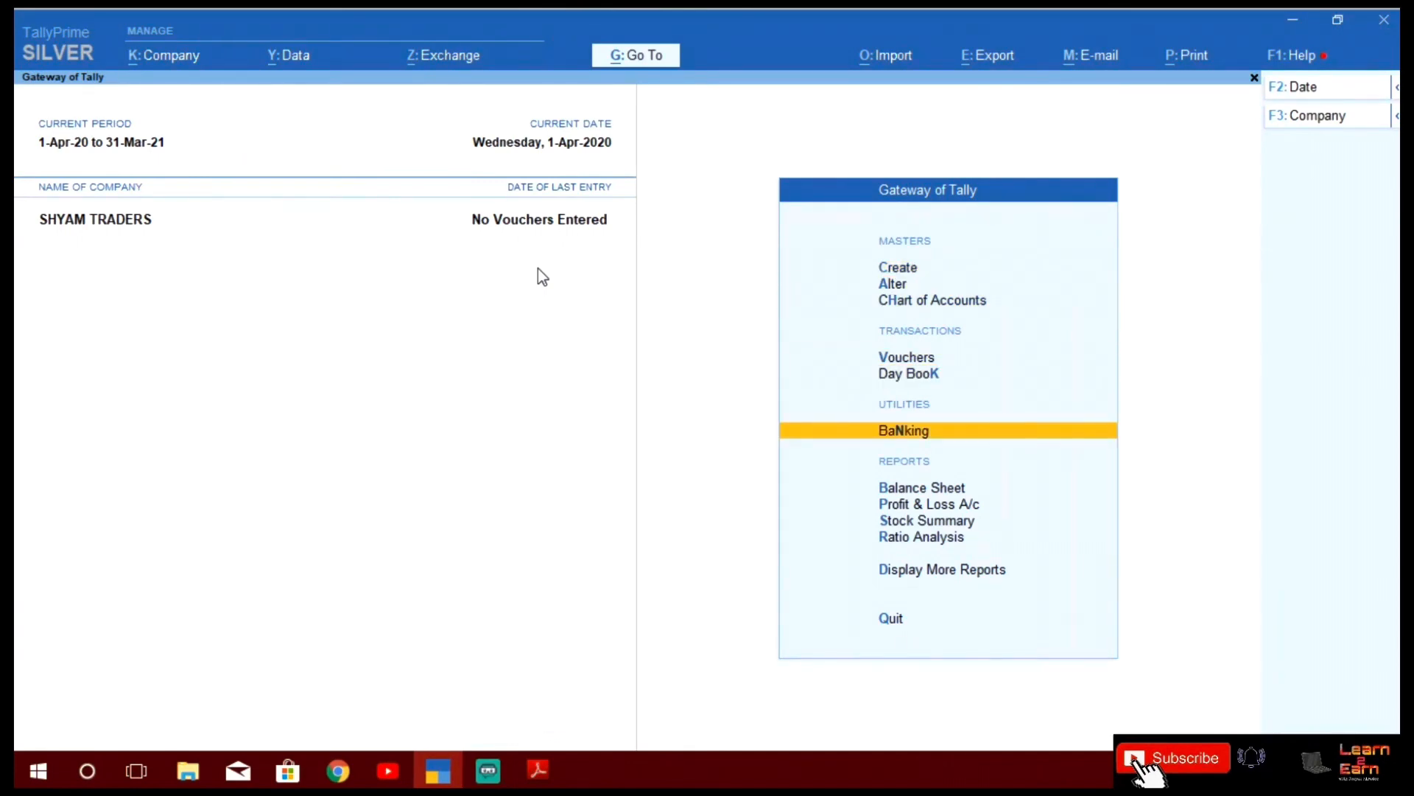
{"action": "key", "text": "Up"}
{"action": "key", "text": "Up"}
{"action": "key", "text": "Up"}
{"action": "key", "text": "Up"}
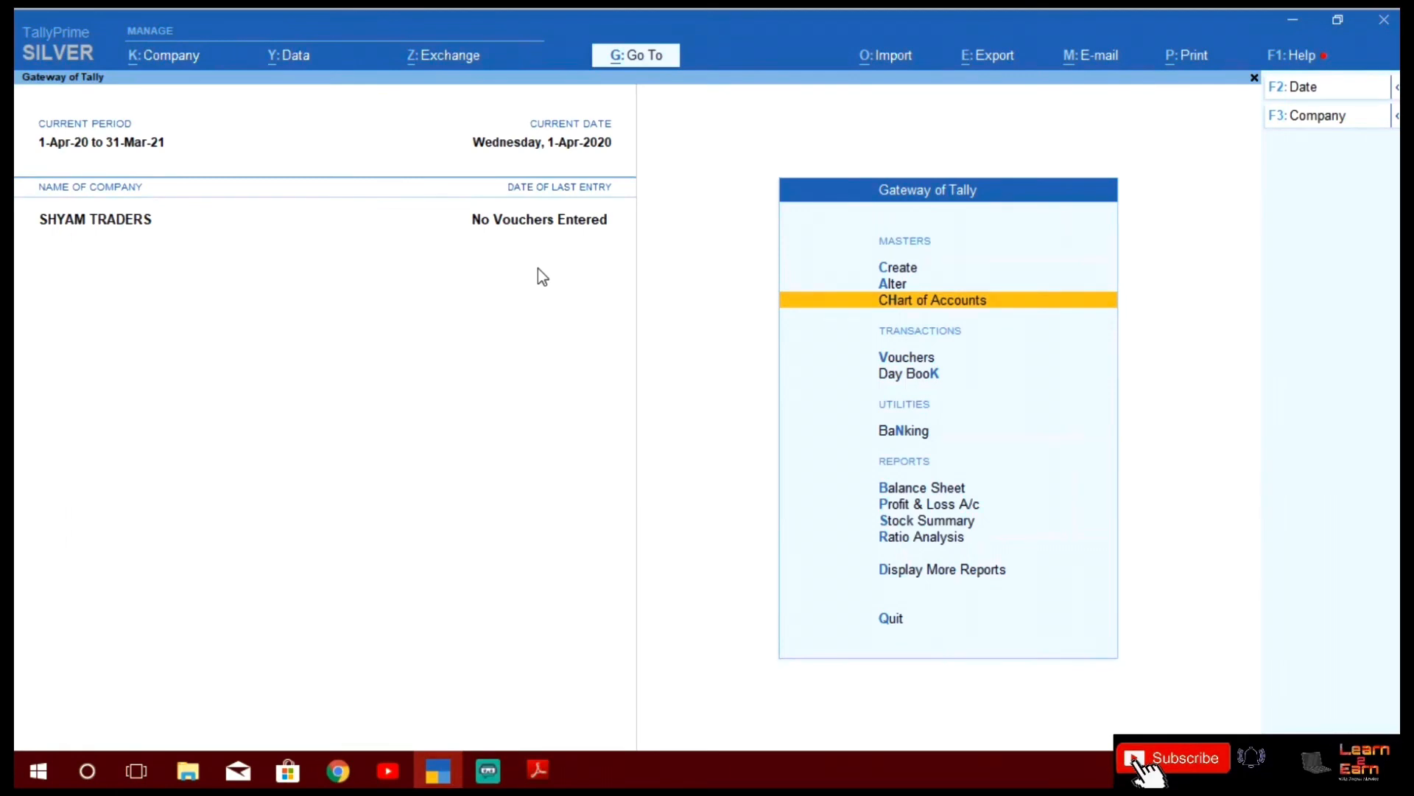
{"action": "key", "text": "Up"}
{"action": "key", "text": "Down"}
{"action": "key", "text": "Down"}
{"action": "key", "text": "Down"}
{"action": "key", "text": "Down"}
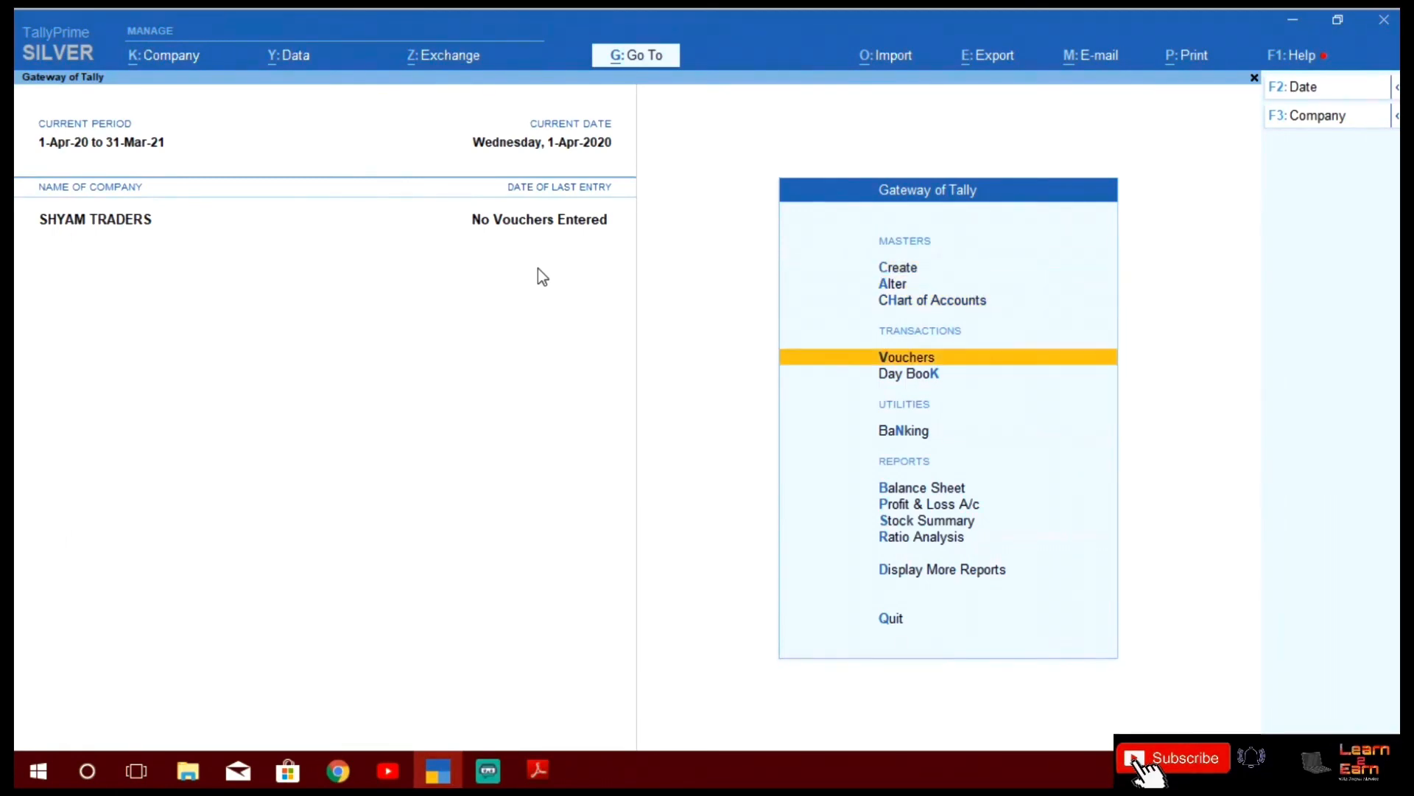
{"action": "key", "text": "Down"}
{"action": "key", "text": "Up"}
{"action": "key", "text": "Up"}
{"action": "key", "text": "Up"}
{"action": "key", "text": "Down"}
{"action": "key", "text": "Down"}
{"action": "key", "text": "Down"}
{"action": "key", "text": "Down"}
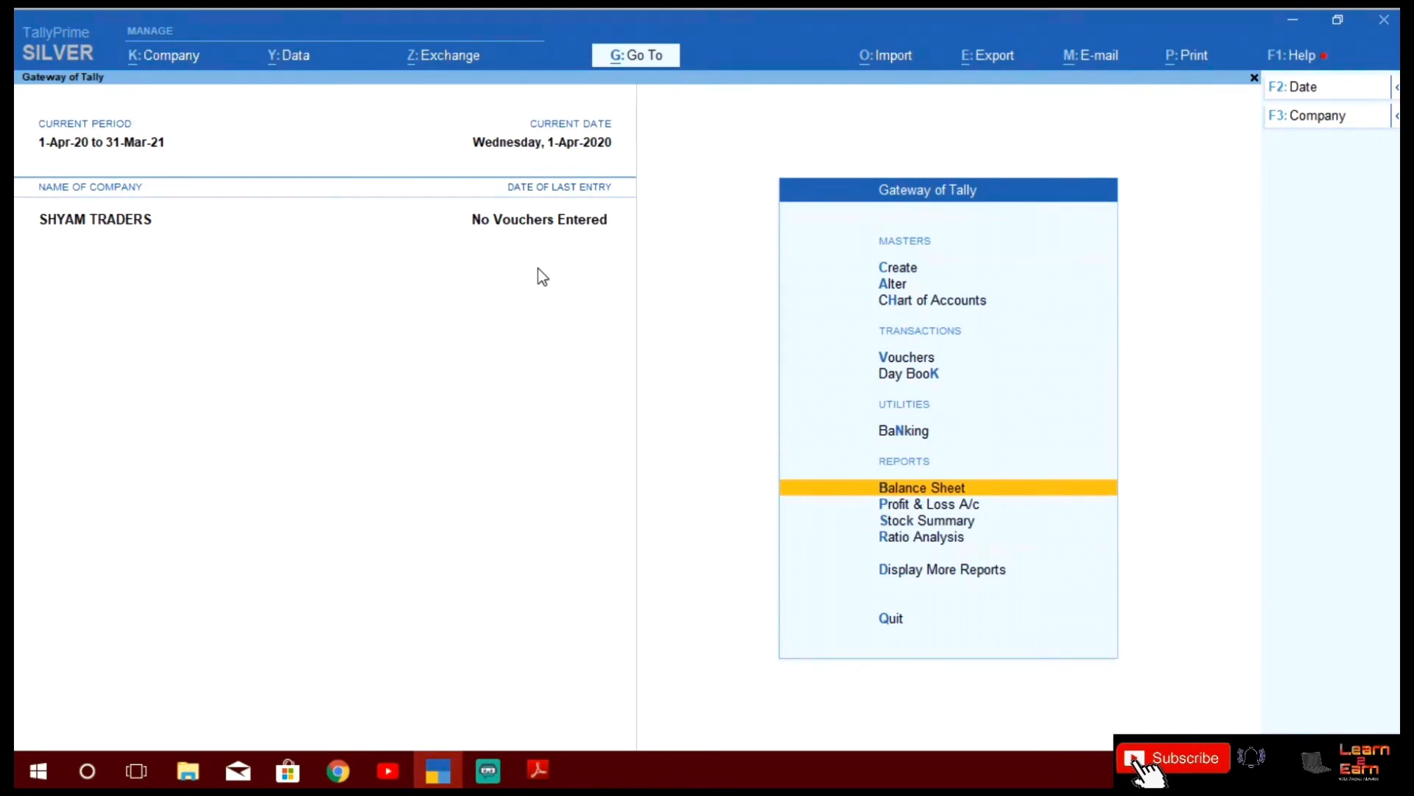
{"action": "key", "text": "Down"}
{"action": "key", "text": "Down"}
{"action": "key", "text": "Down"}
{"action": "key", "text": "Down"}
{"action": "key", "text": "Down"}
{"action": "key", "text": "Down"}
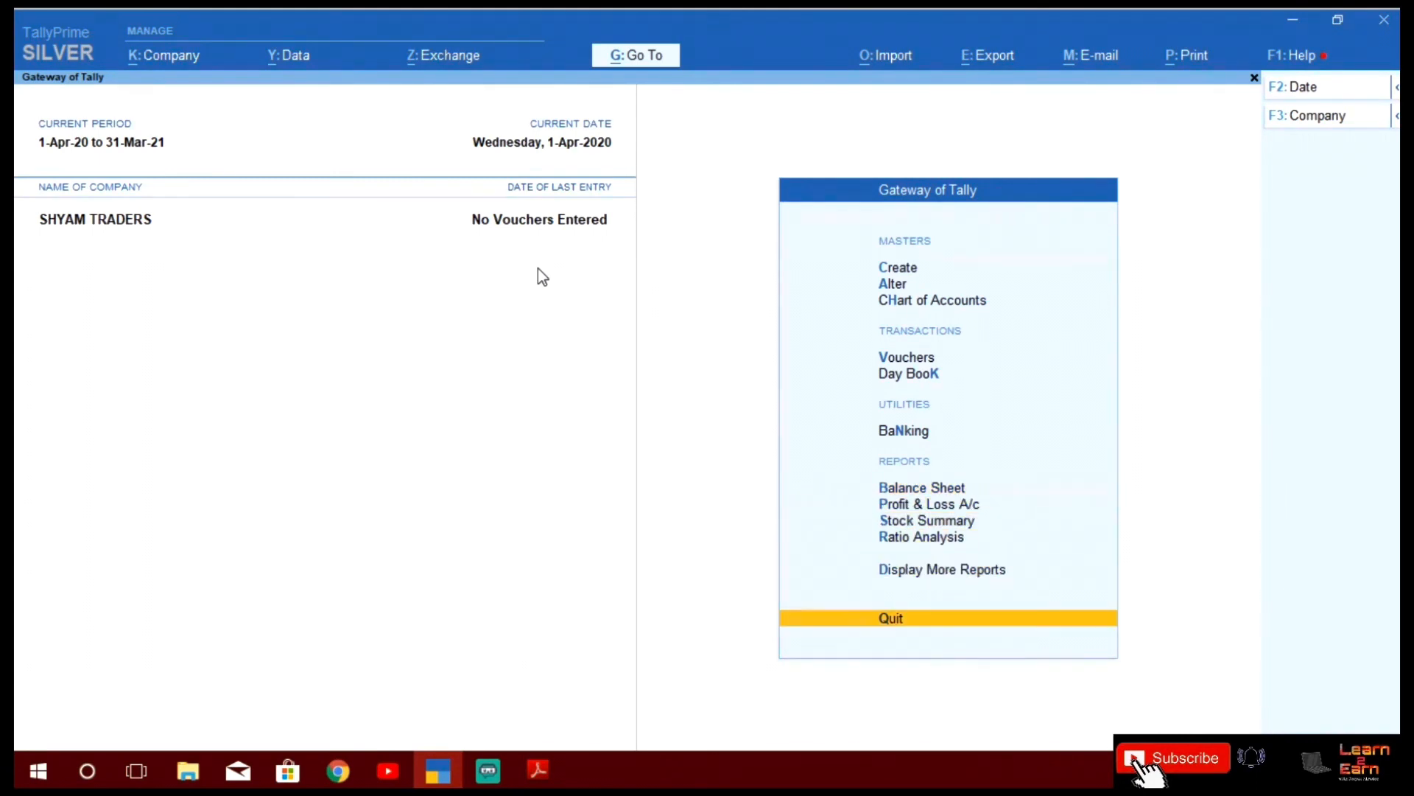